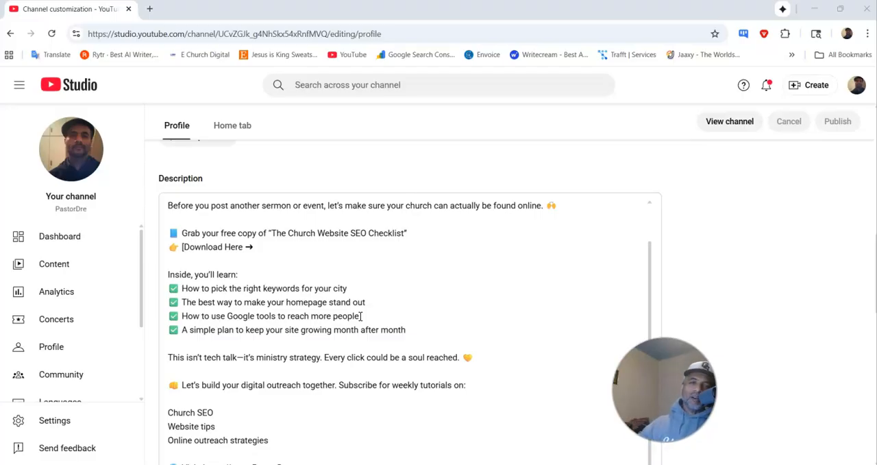
Step: Review the channel description text, including the free Church Website SEO Checklist offer and its download line
scroll(339, 219, "up", 3)
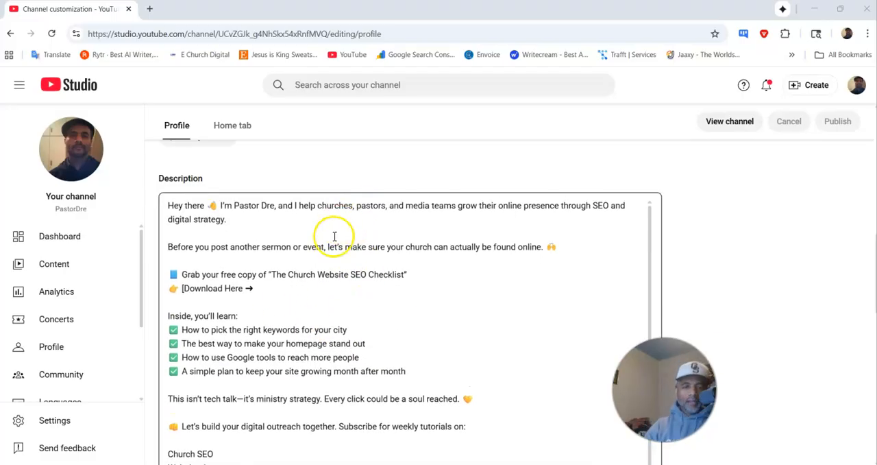
scroll(348, 306, "down", 1)
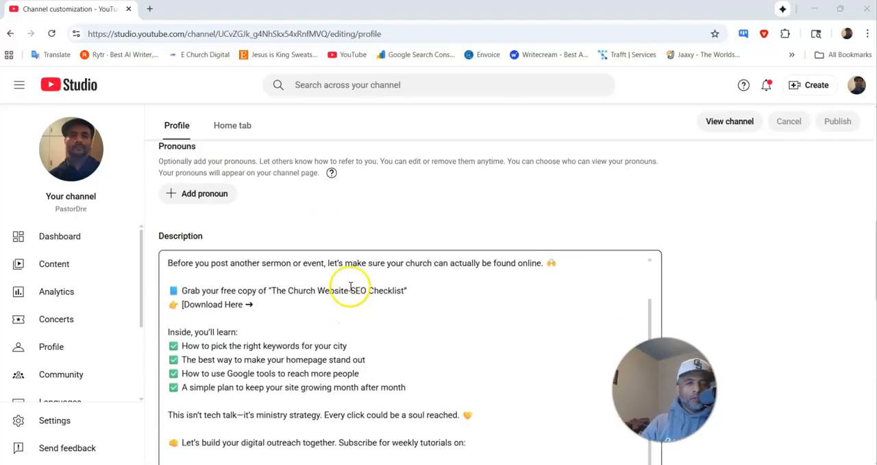
scroll(294, 302, "down", 2)
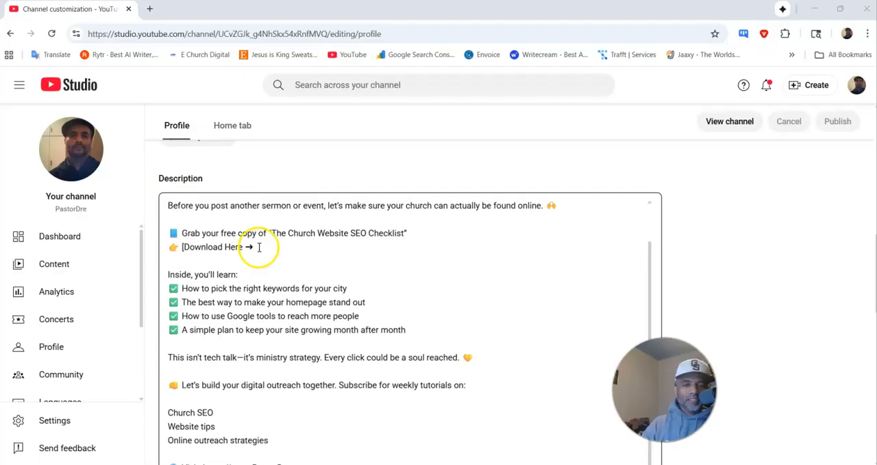
left_click(352, 245)
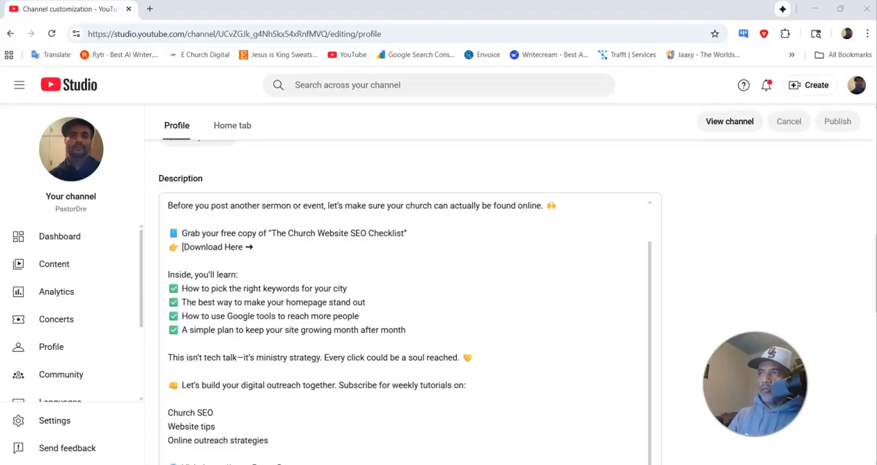
Step: Switch to the Swipe Pages builder and close the old page preview
left_click(813, 8)
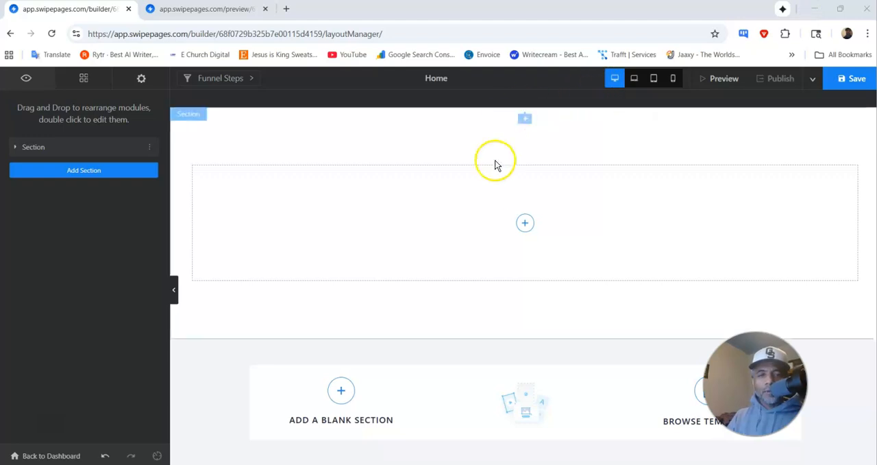
left_click(202, 11)
left_click(264, 9)
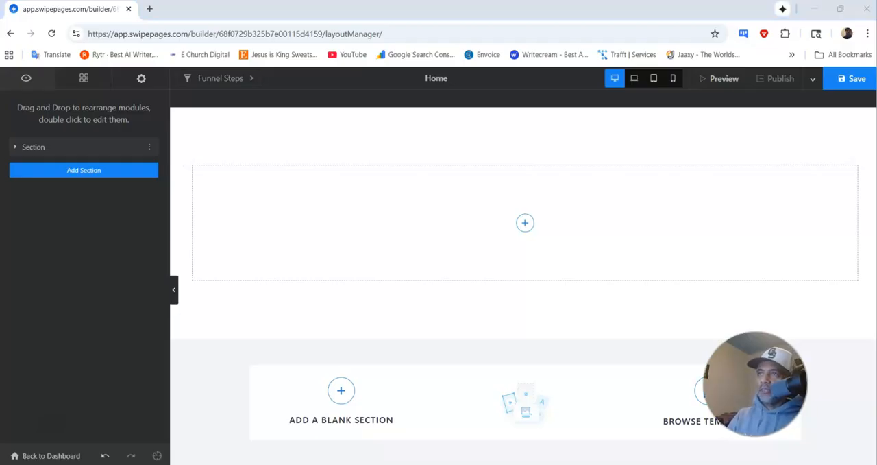
Step: Switch to the ChatGPT chat in a maximized window and copy the HTML code of the updated hero section
left_click_drag(853, 79, 332, 182)
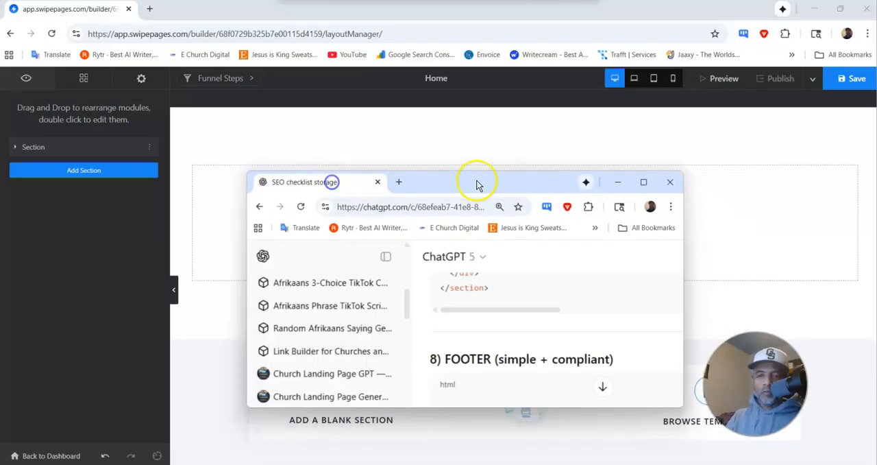
left_click(644, 182)
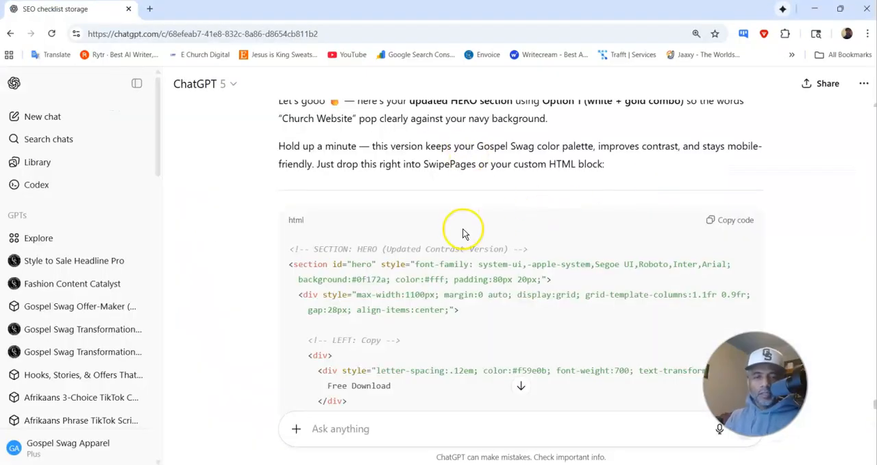
scroll(458, 231, "down", 2)
scroll(462, 227, "up", 5)
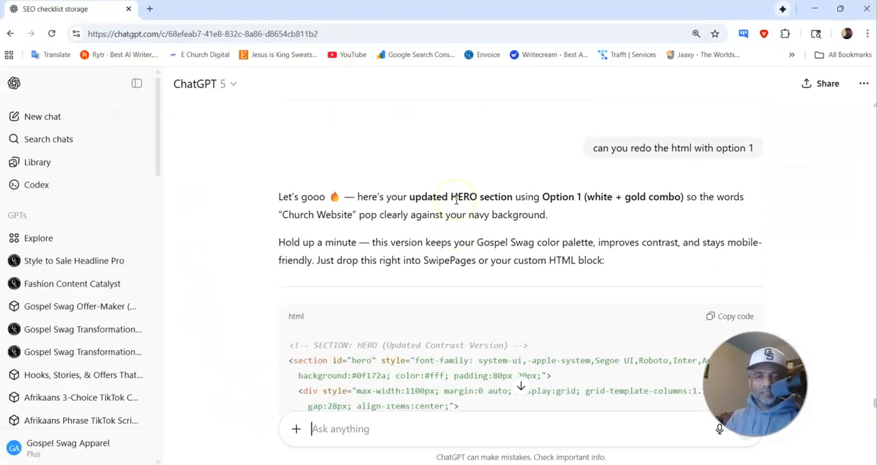
scroll(569, 233, "down", 5)
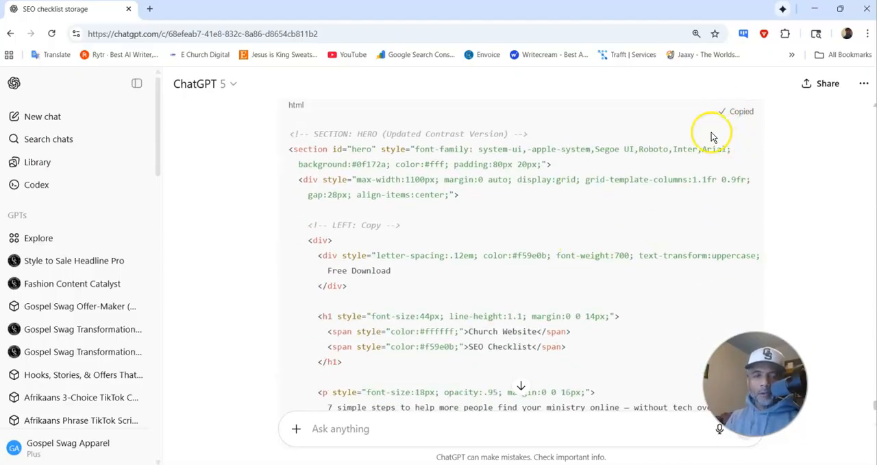
Step: Return to the Swipe Pages builder and add an HTML Code module to the empty column
left_click(818, 10)
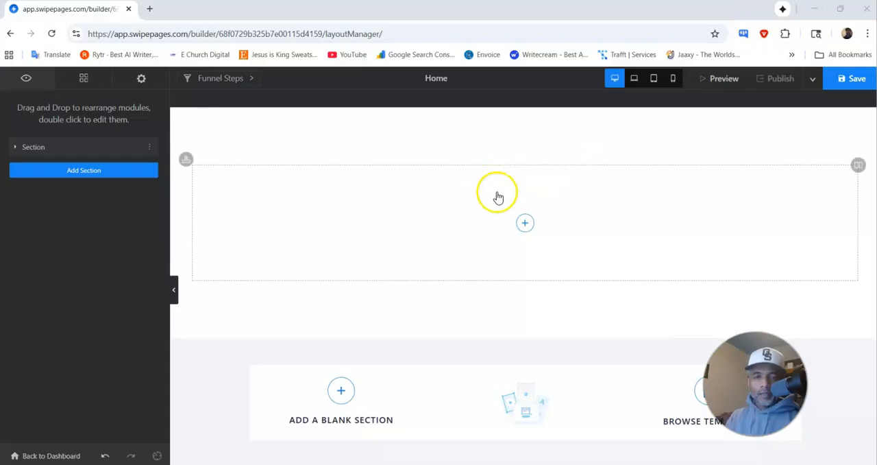
left_click(526, 223)
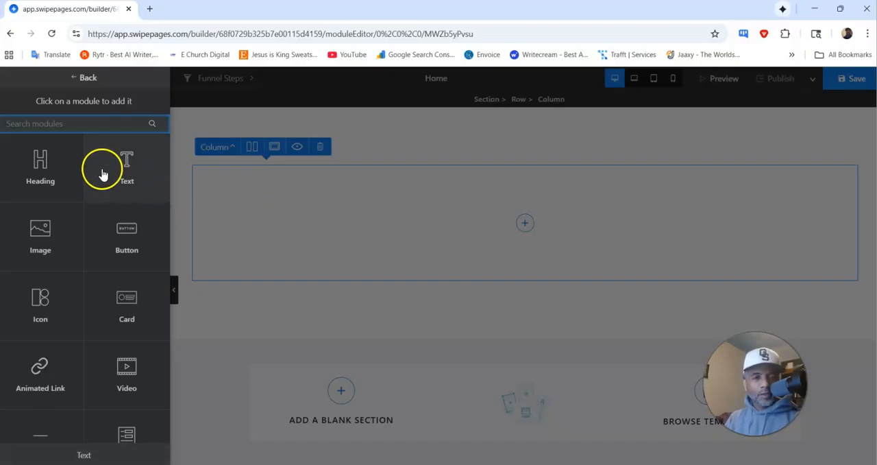
scroll(73, 327, "down", 5)
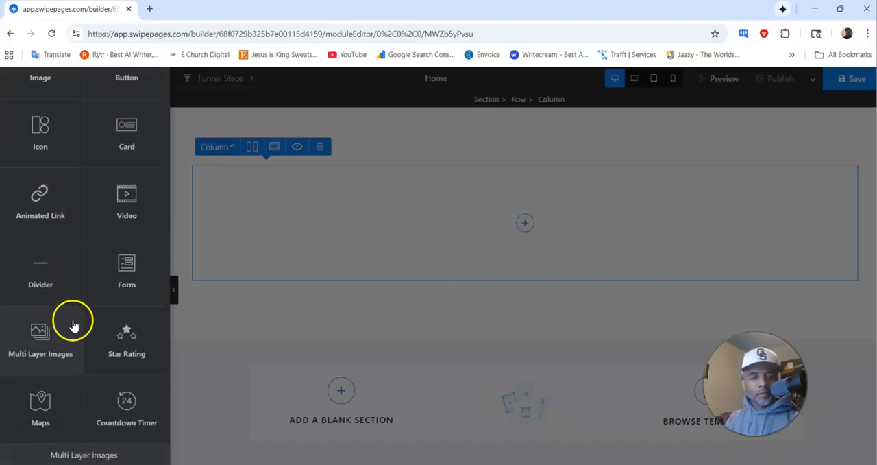
scroll(72, 309, "down", 6)
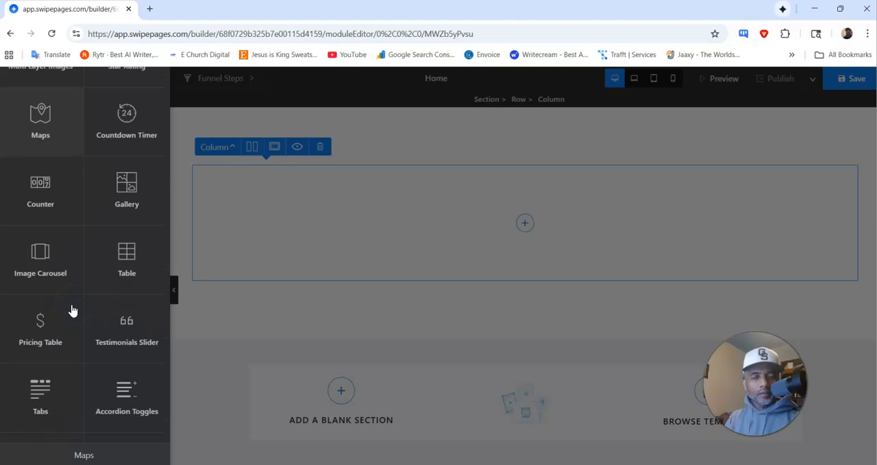
left_click(52, 305)
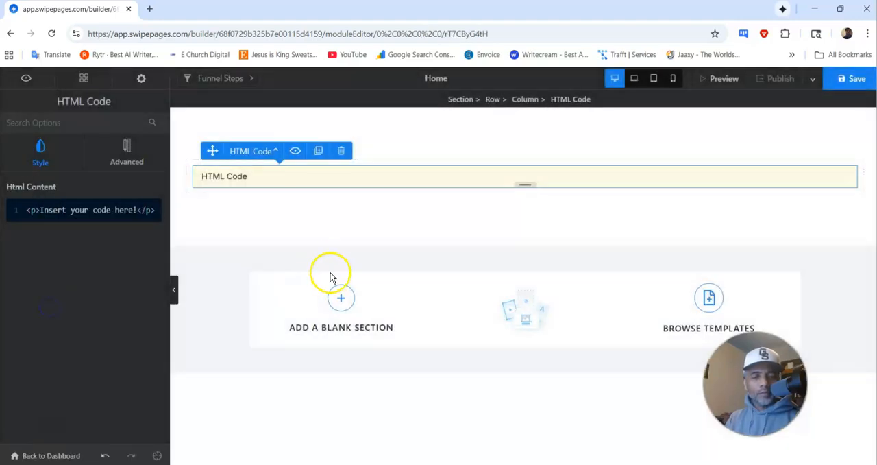
Step: Replace the placeholder HTML in the module with the copied hero section code and save the page
triple_click(115, 213)
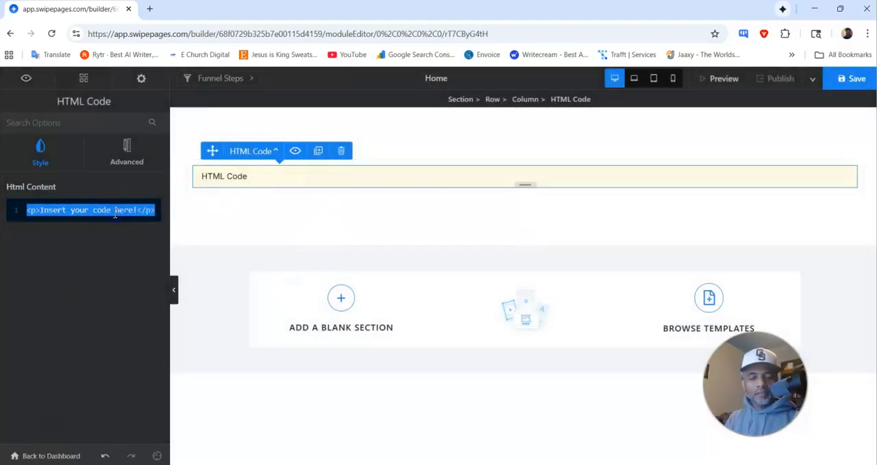
key("ctrl+v")
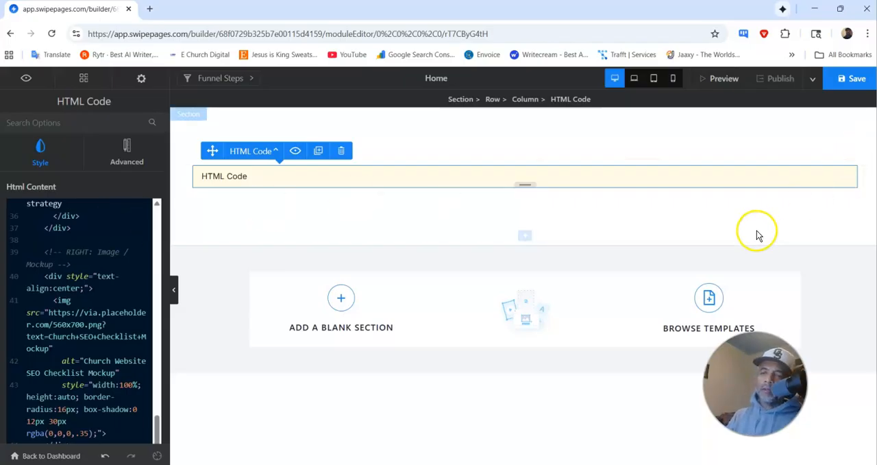
left_click(841, 83)
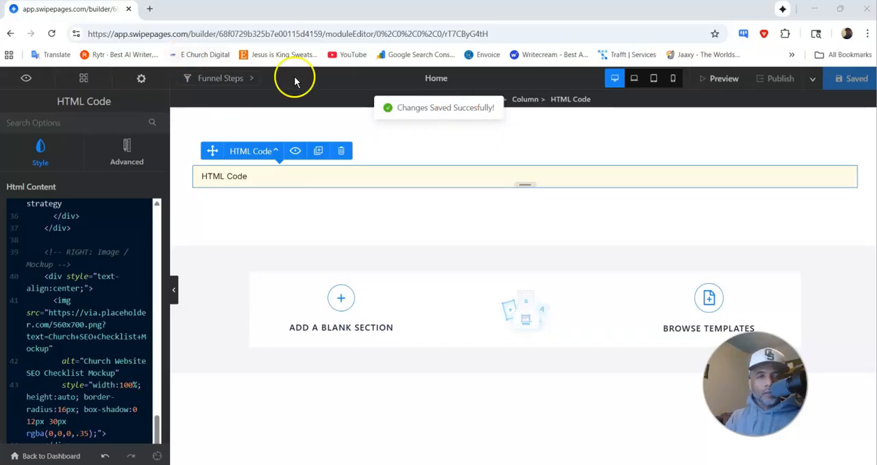
Step: Preview the page to check the rendered hero section, and return to the builder
left_click(720, 78)
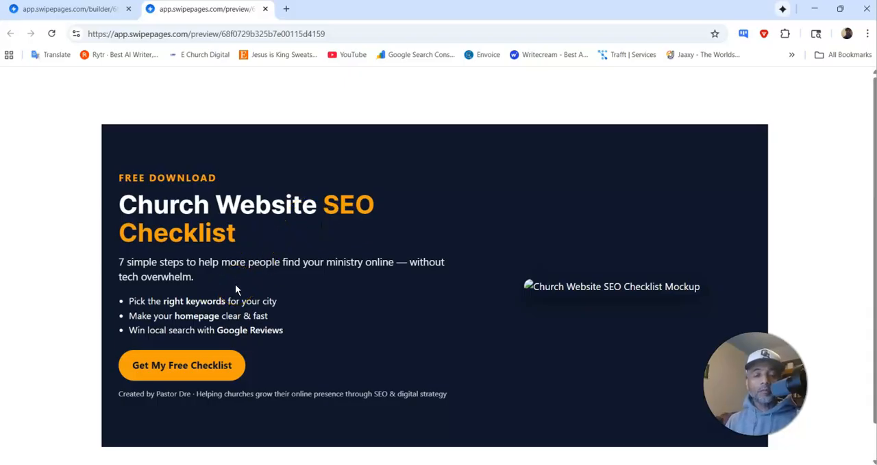
scroll(316, 230, "down", 1)
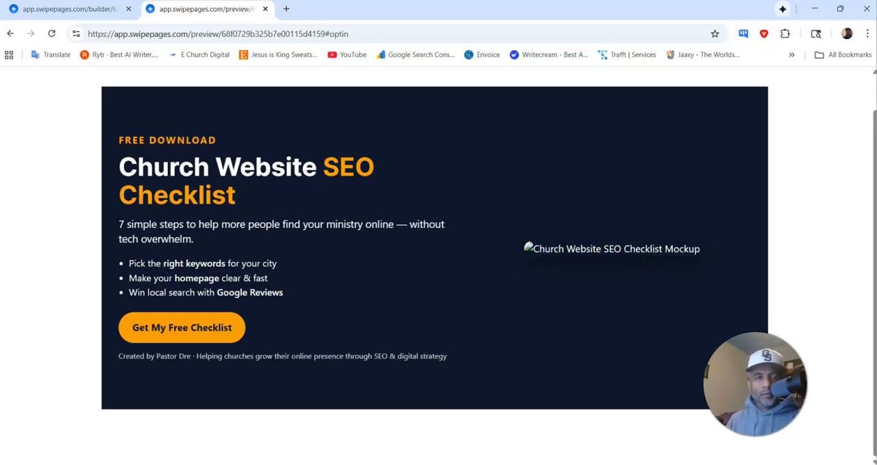
left_click(107, 14)
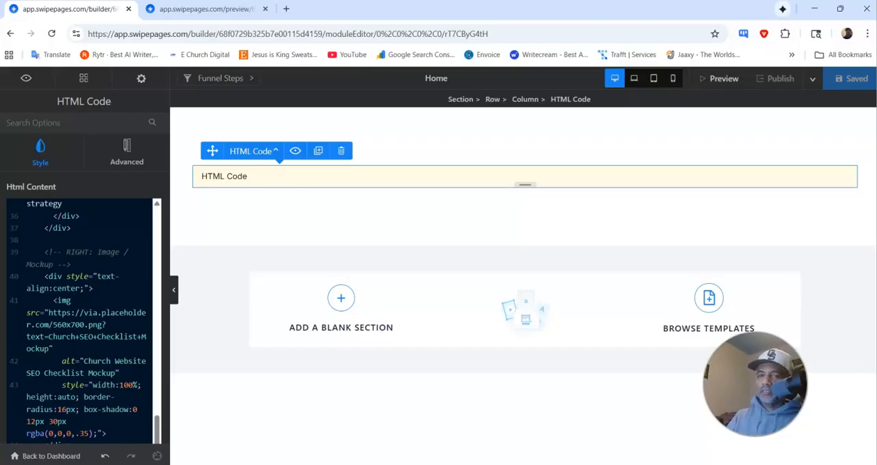
Step: Close the Gospel Swag shop window and copy the HTML code of "2) OPT-IN FORM" from the ChatGPT chat
left_click(815, 9)
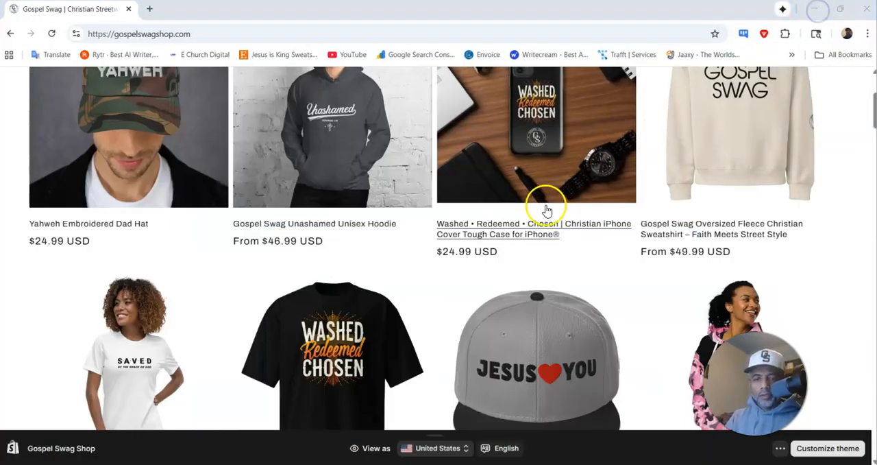
left_click(128, 10)
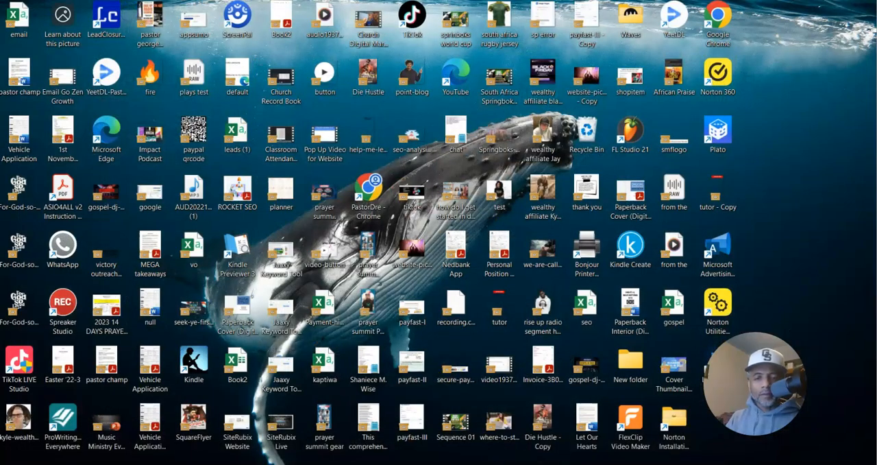
mouse_move(528, 463)
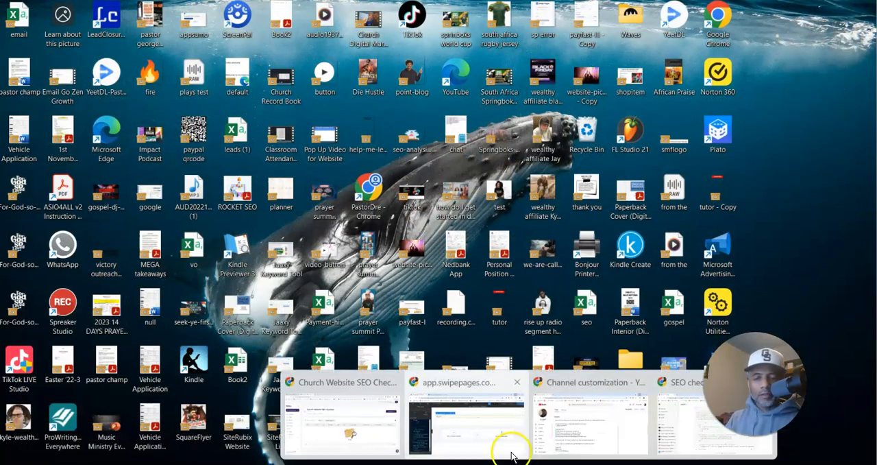
left_click(659, 433)
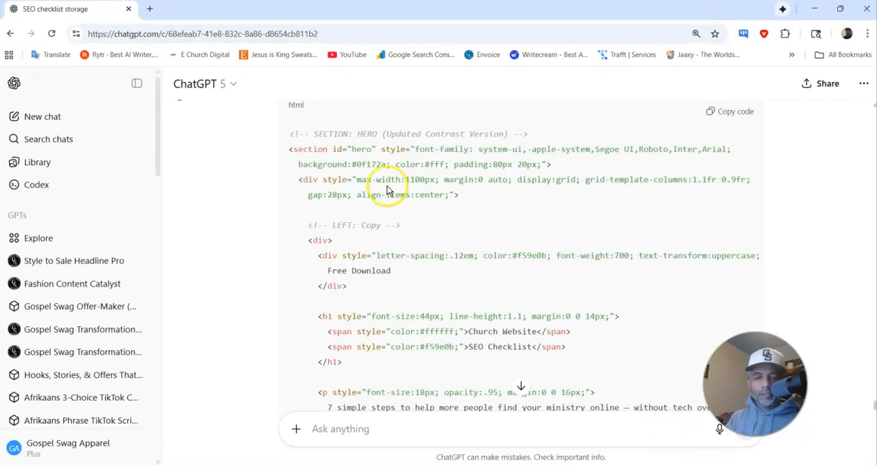
scroll(473, 261, "down", 1)
scroll(471, 259, "down", 10)
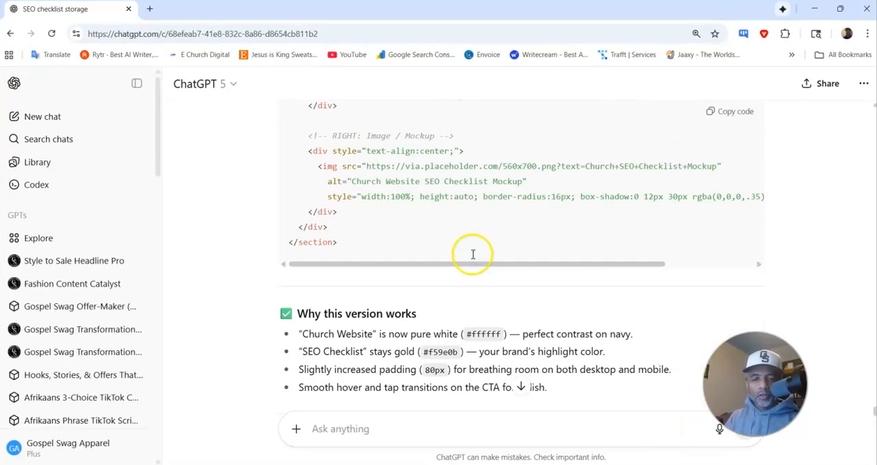
scroll(470, 252, "up", 15)
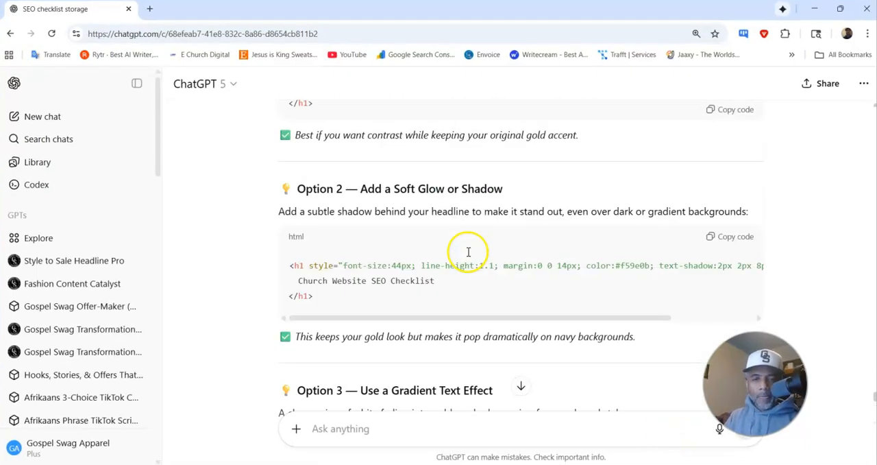
scroll(464, 257, "up", 15)
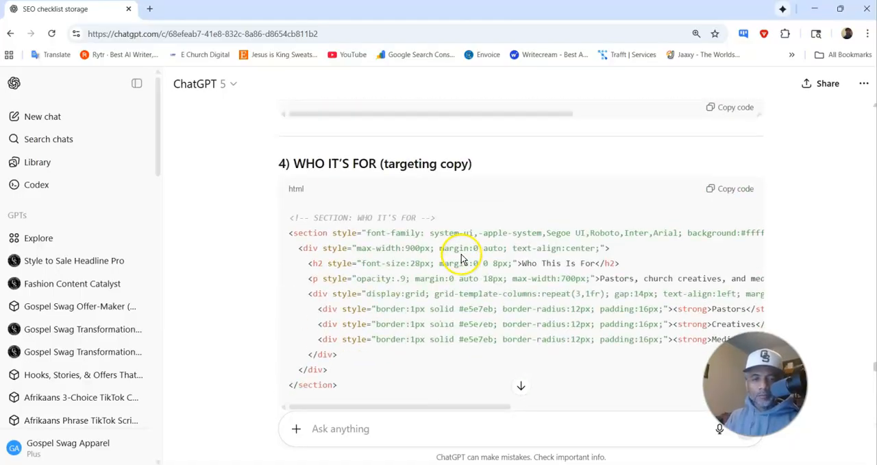
scroll(462, 259, "up", 10)
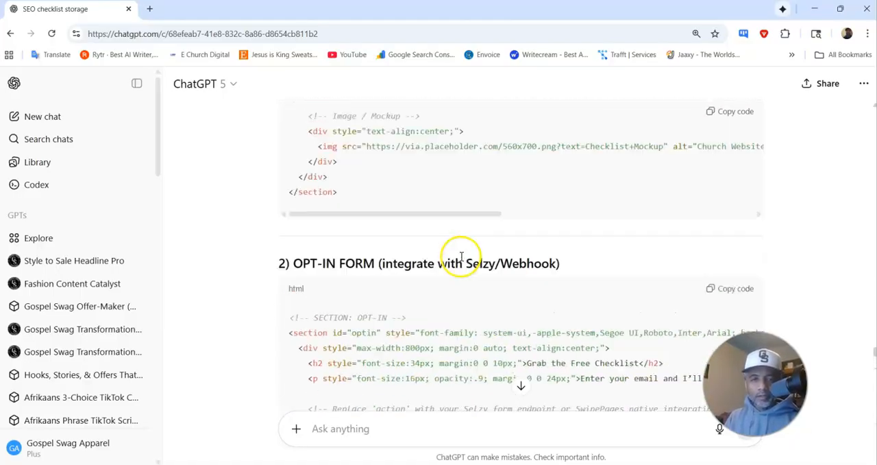
left_click(736, 244)
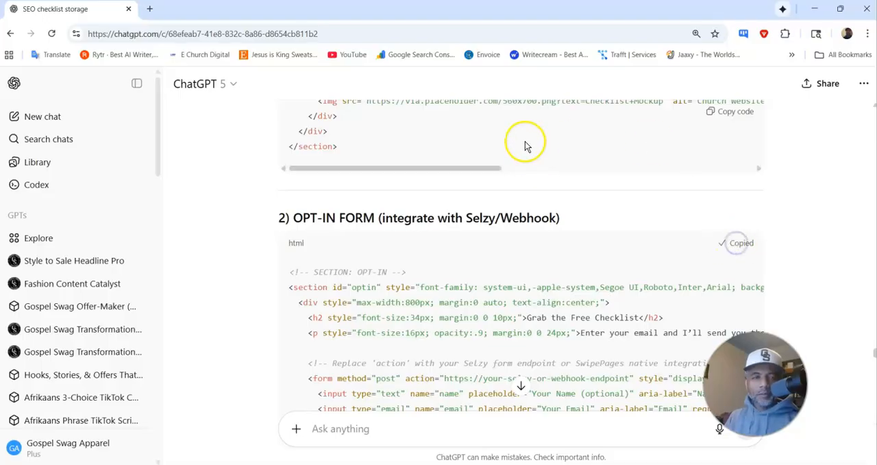
Step: Switch back to the Swipe Pages builder, duplicate the HTML Code module and select the lower copy
left_click(816, 9)
mouse_move(542, 463)
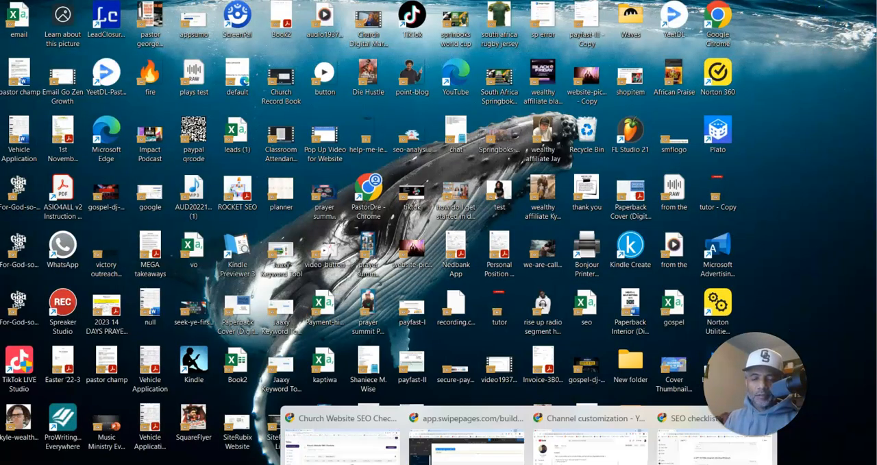
left_click(482, 447)
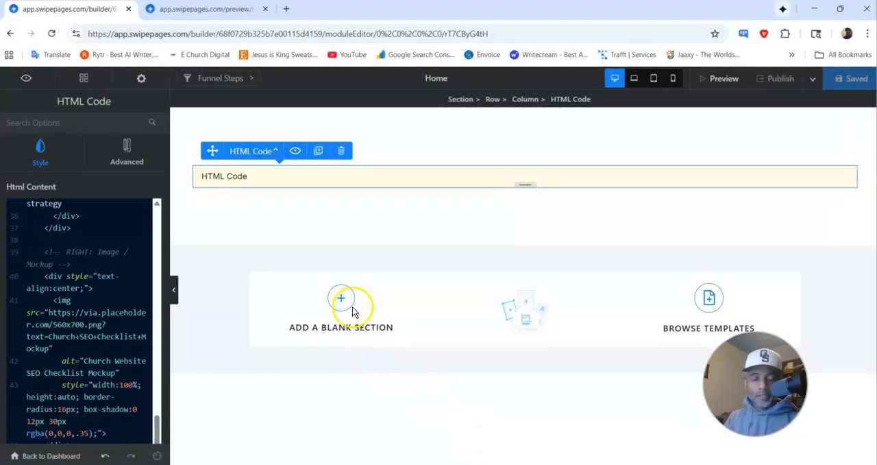
left_click(318, 152)
left_click(288, 227)
left_click(288, 227)
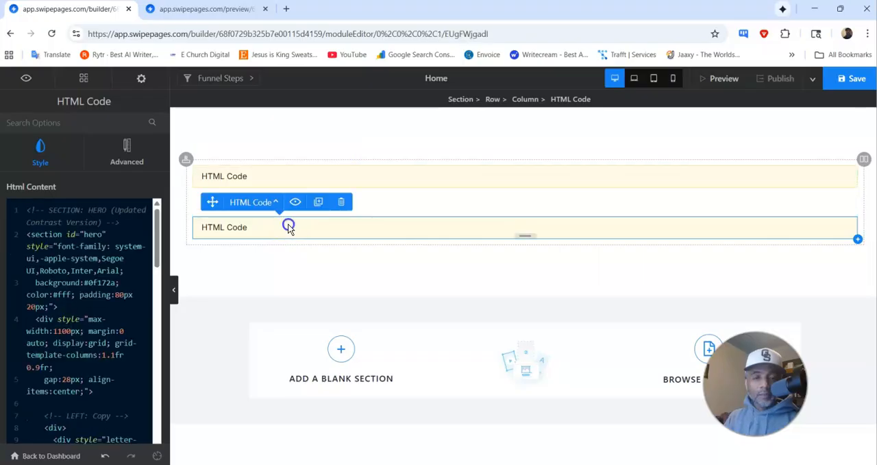
Step: Replace the code in the lower HTML Code module with the copied opt-in form HTML and save the page
left_click(108, 268)
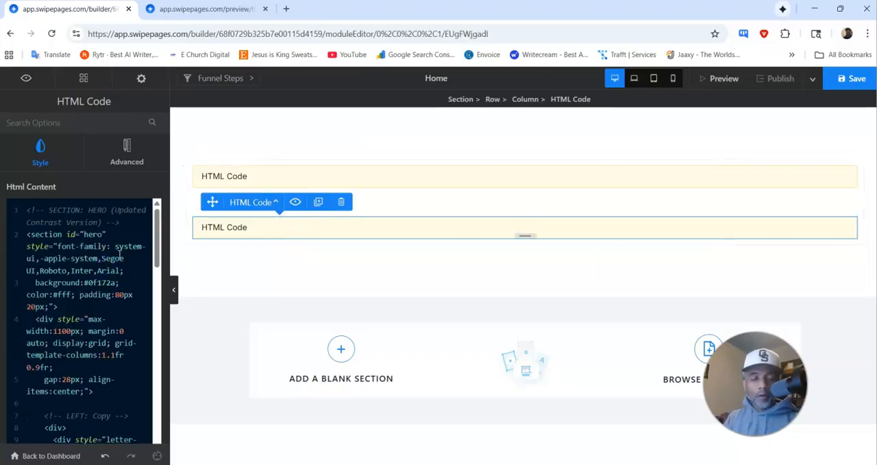
key("ctrl+a")
key("Delete")
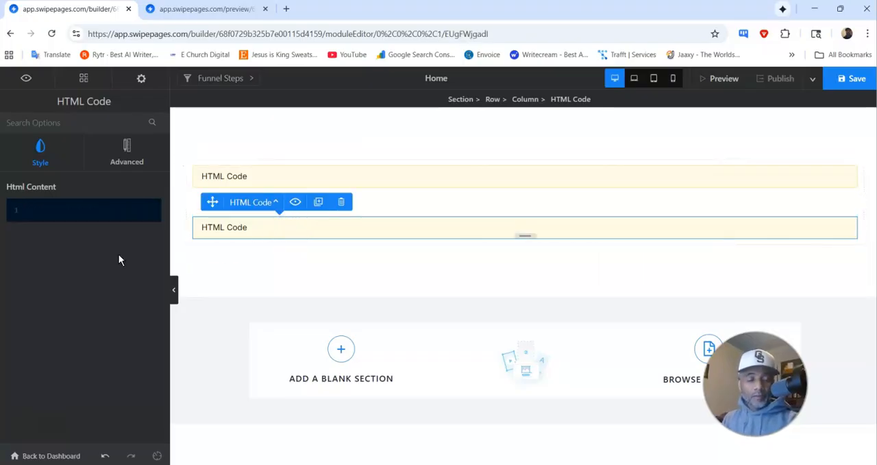
key("ctrl+v")
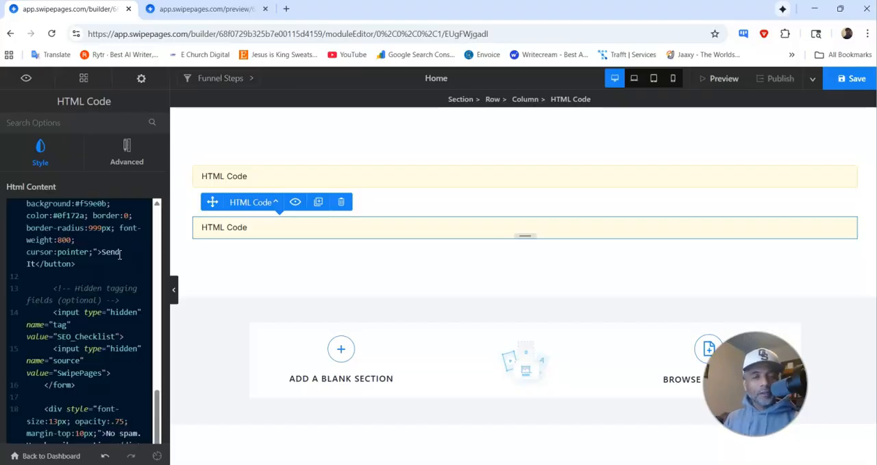
left_click(843, 80)
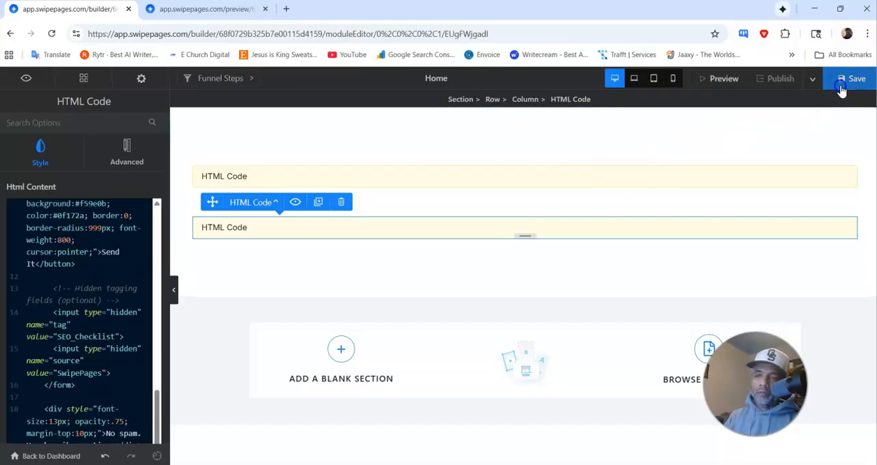
Step: Reload the page preview and check the rendered opt-in form below the hero section
left_click(220, 10)
left_click(53, 34)
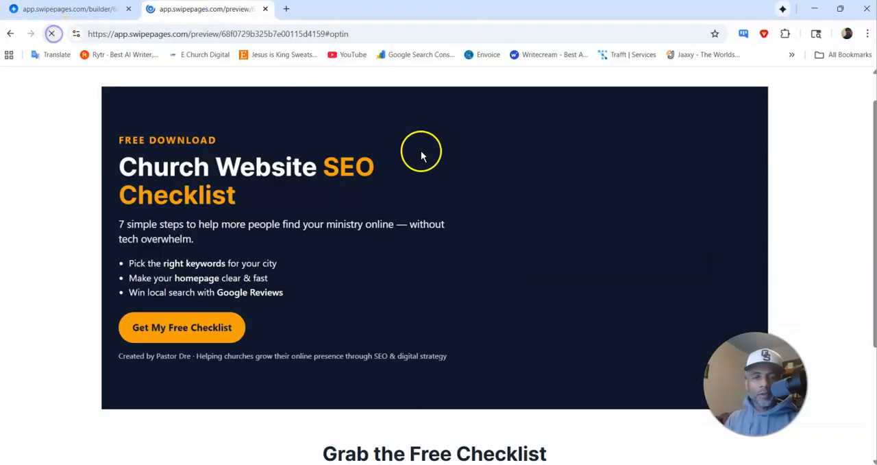
scroll(363, 210, "down", 3)
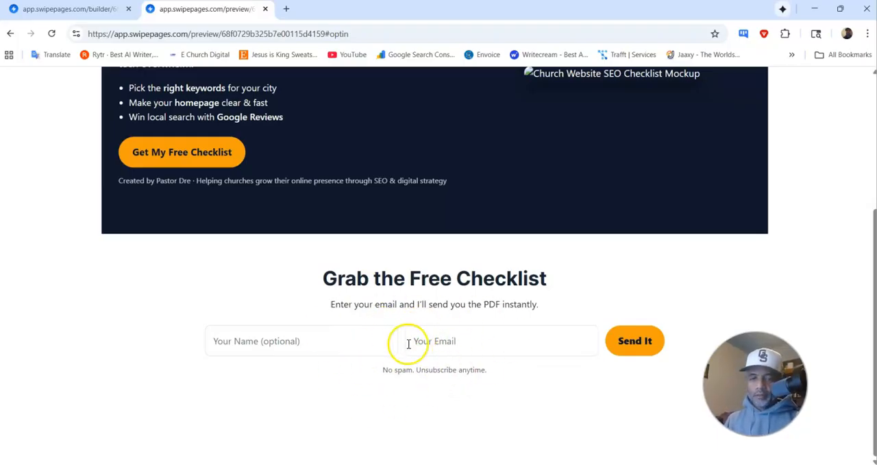
scroll(388, 327, "up", 3)
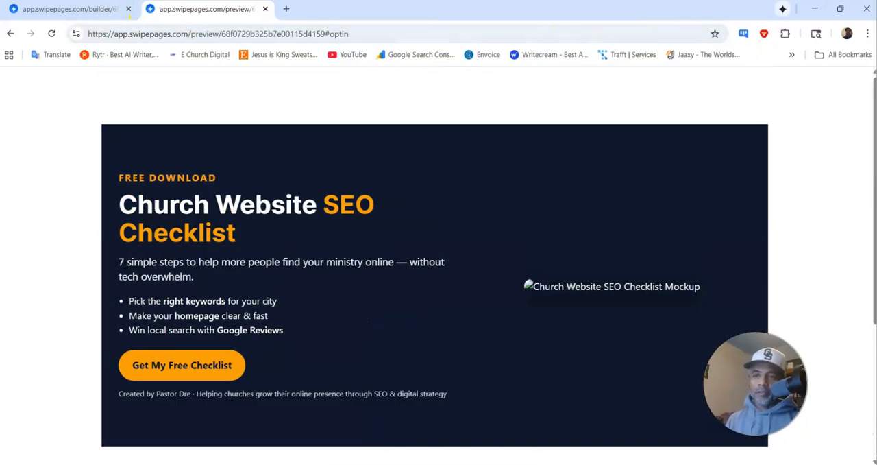
Step: Switch to the ChatGPT chat and copy the HTML code of "3) WHAT'S INSIDE (benefits grid)"
left_click(815, 8)
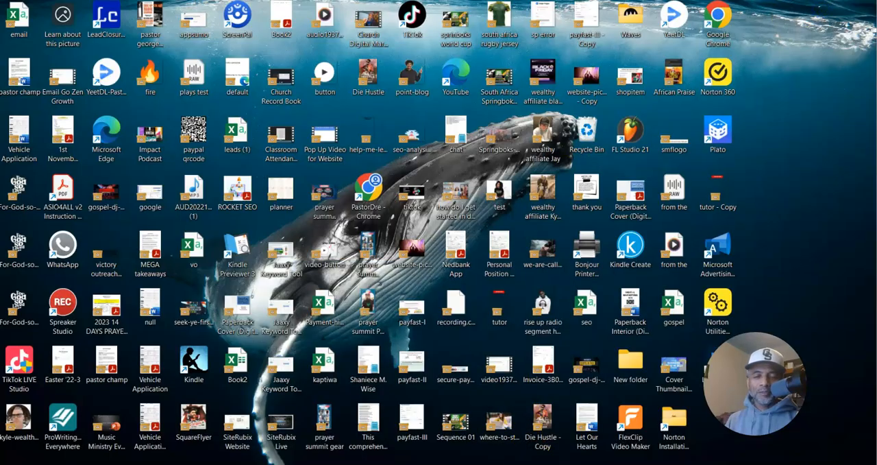
mouse_move(529, 464)
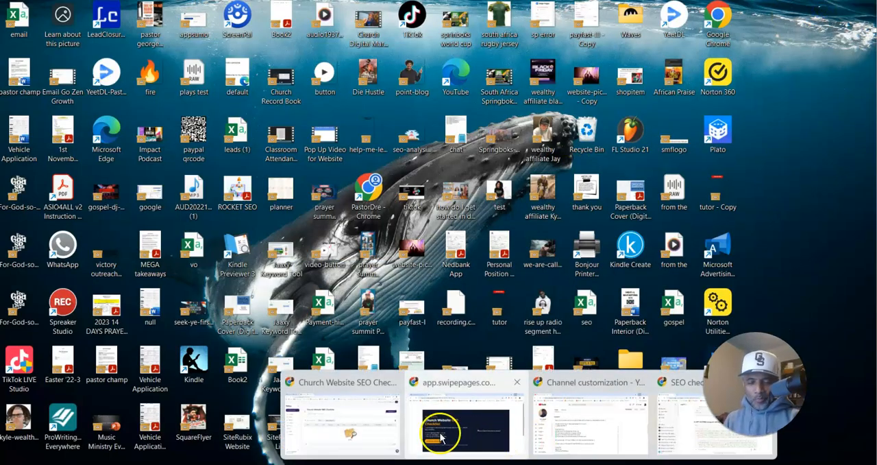
left_click(662, 431)
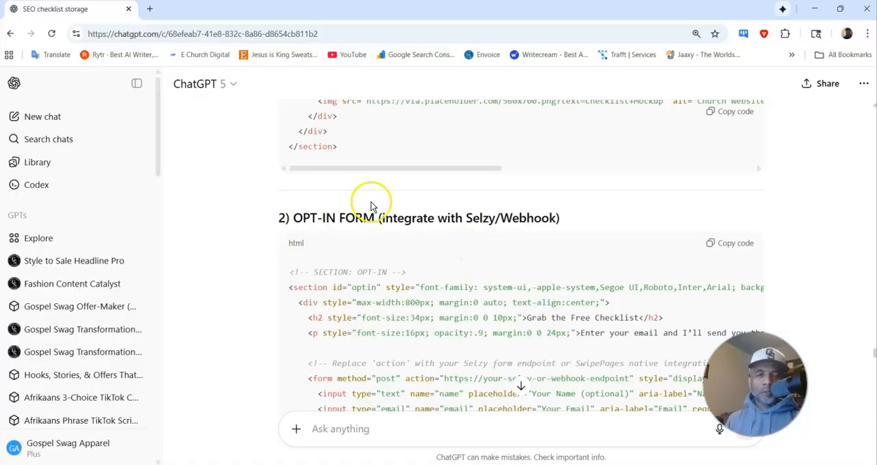
scroll(373, 206, "down", 4)
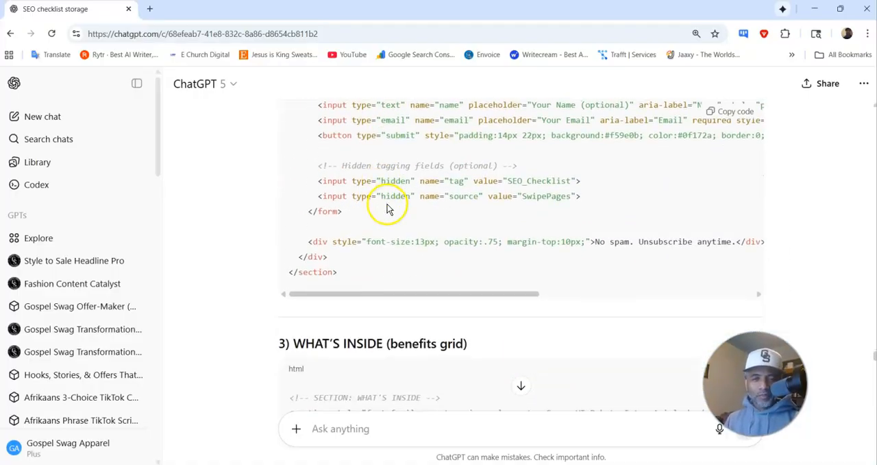
scroll(387, 208, "down", 3)
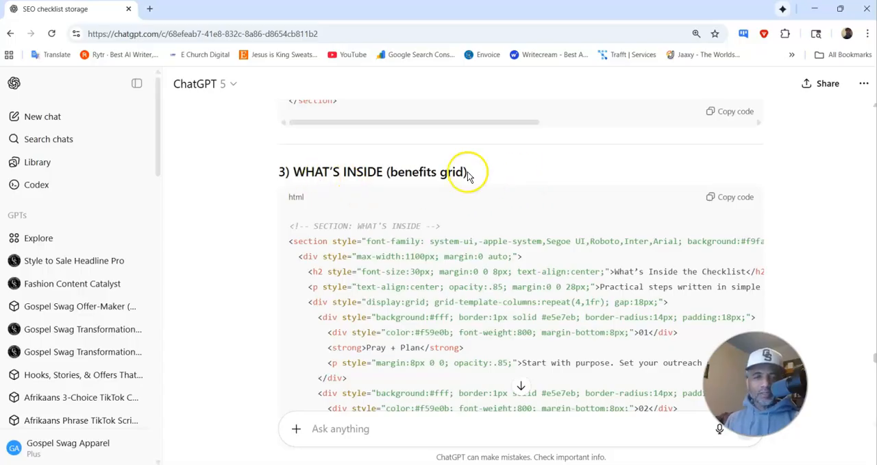
left_click(734, 196)
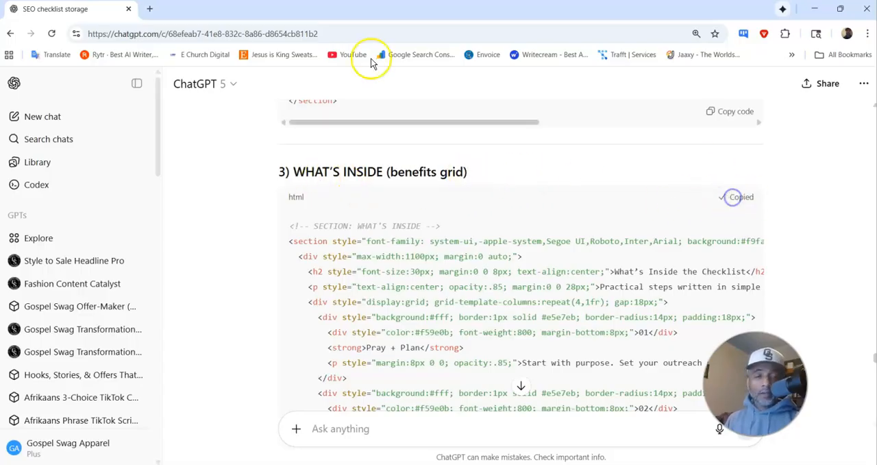
Step: Return to the Swipe Pages builder and duplicate the HTML Code module holding the opt-in form
left_click(816, 8)
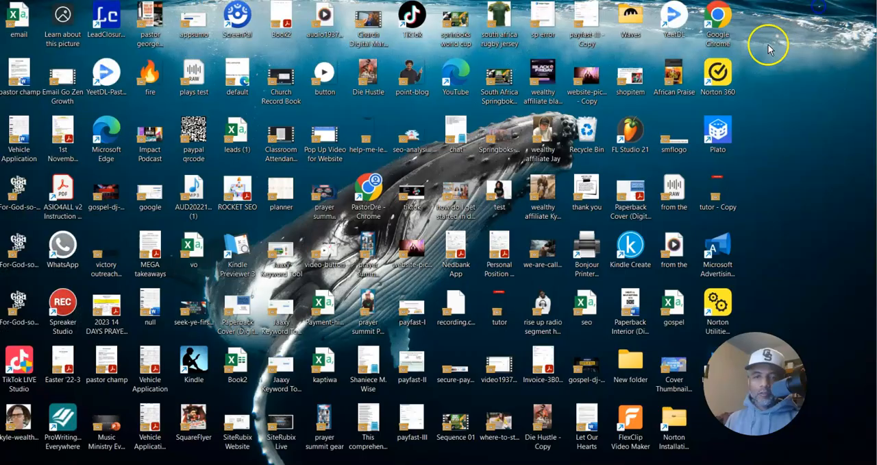
mouse_move(530, 464)
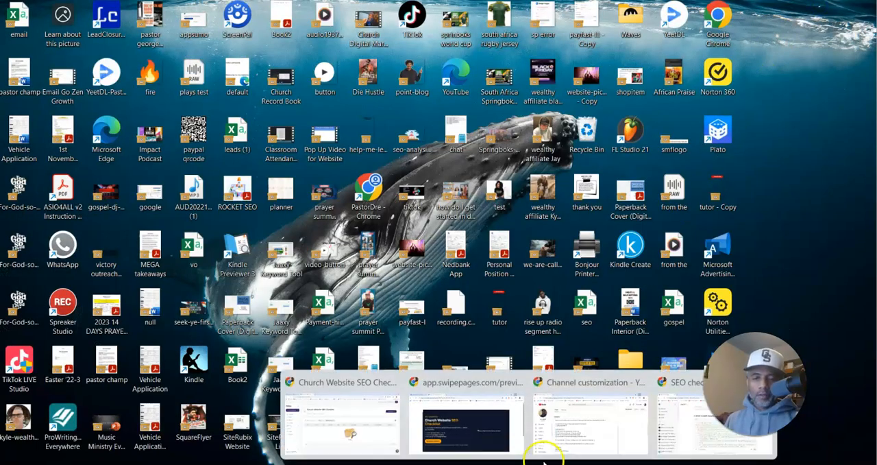
left_click(478, 428)
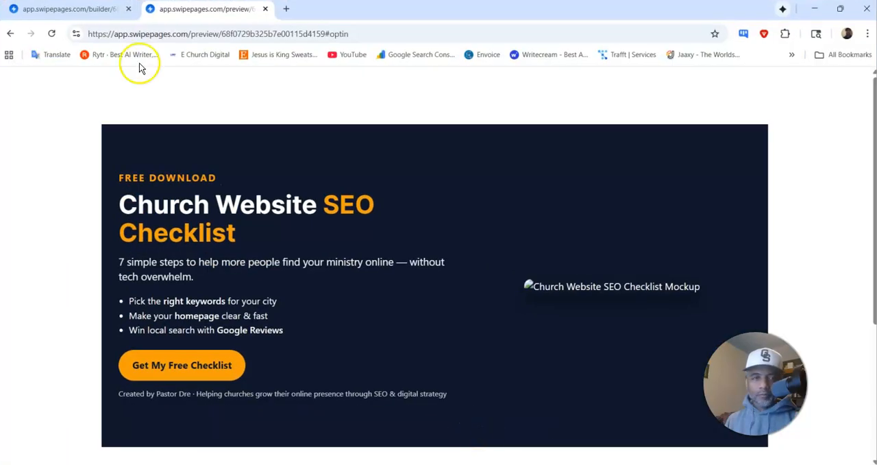
left_click(53, 8)
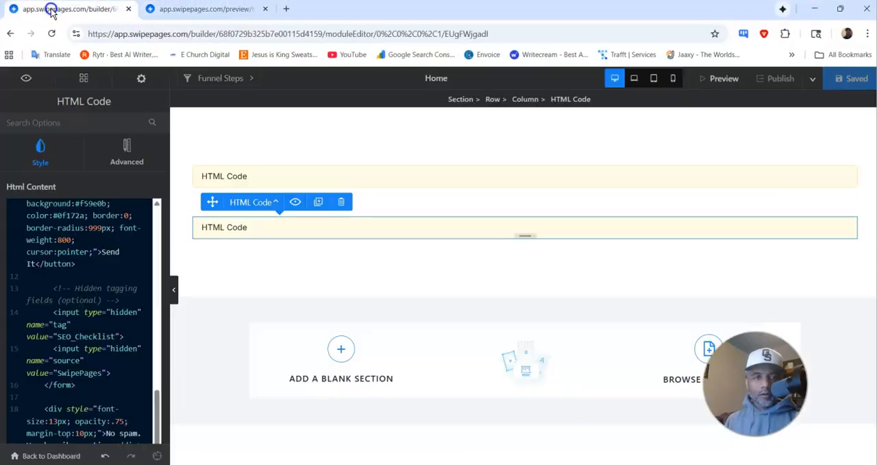
left_click(318, 231)
left_click(326, 206)
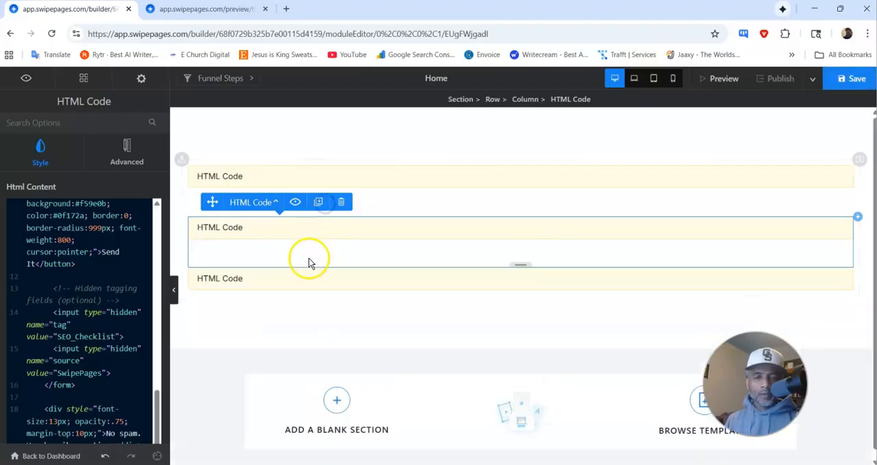
Step: Replace the code in the lowest HTML Code module with the copied What's Inside section HTML and save the page
left_click(303, 277)
key("ctrl+a")
key("BackSpace")
key("ctrl+v")
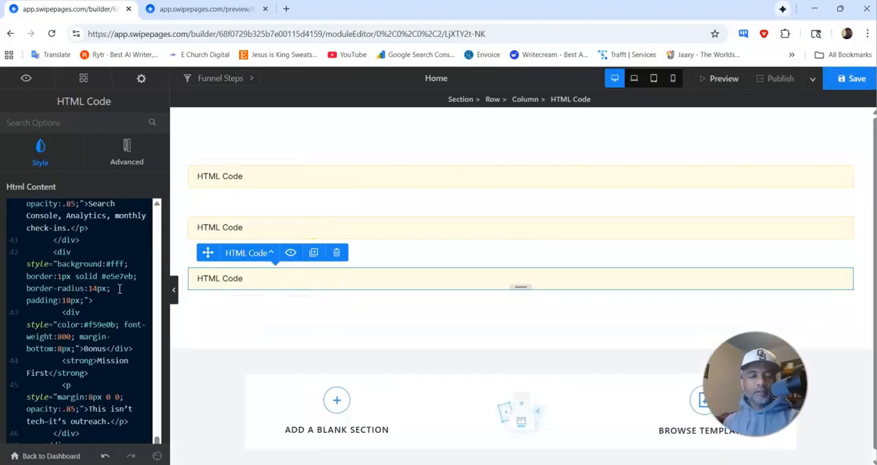
left_click(850, 78)
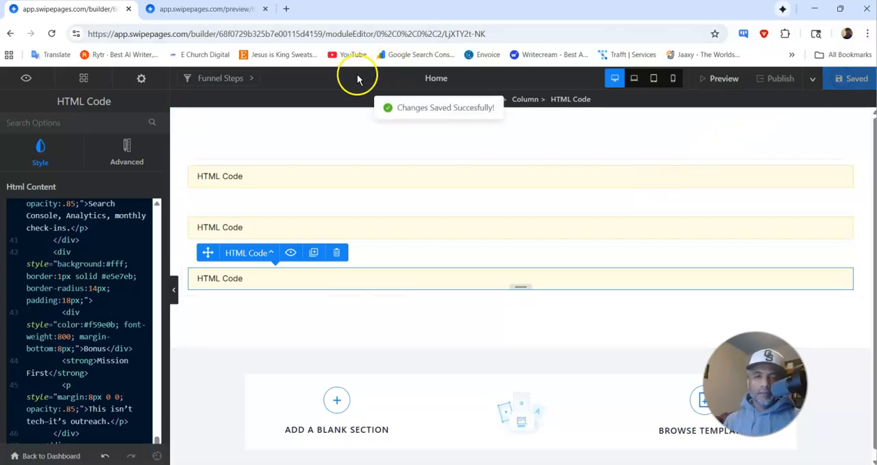
Step: Check the opt-in form and the What's Inside the Checklist grid in the page preview
left_click(221, 12)
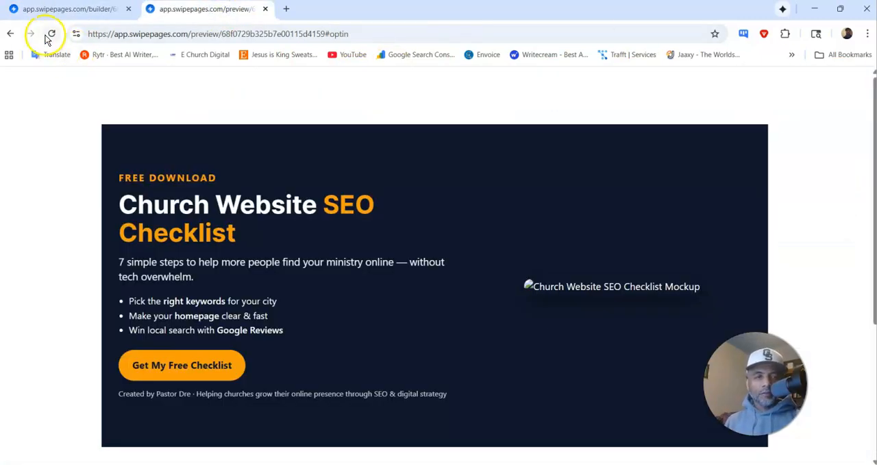
scroll(288, 231, "down", 5)
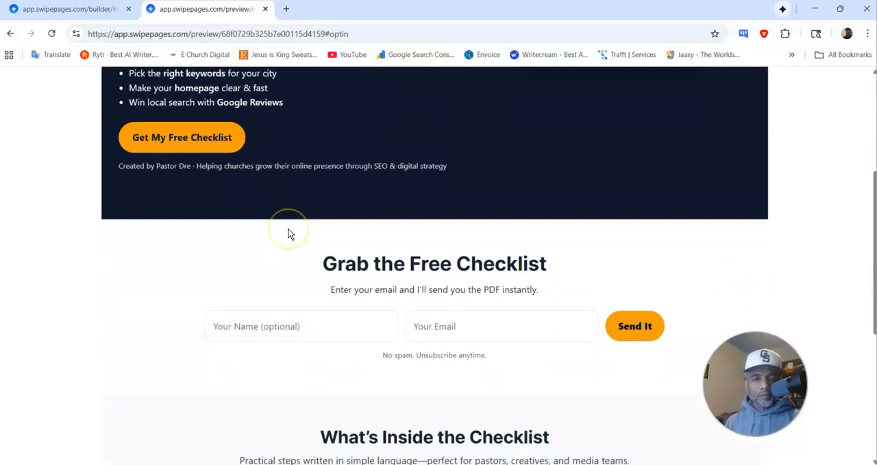
scroll(287, 234, "down", 3)
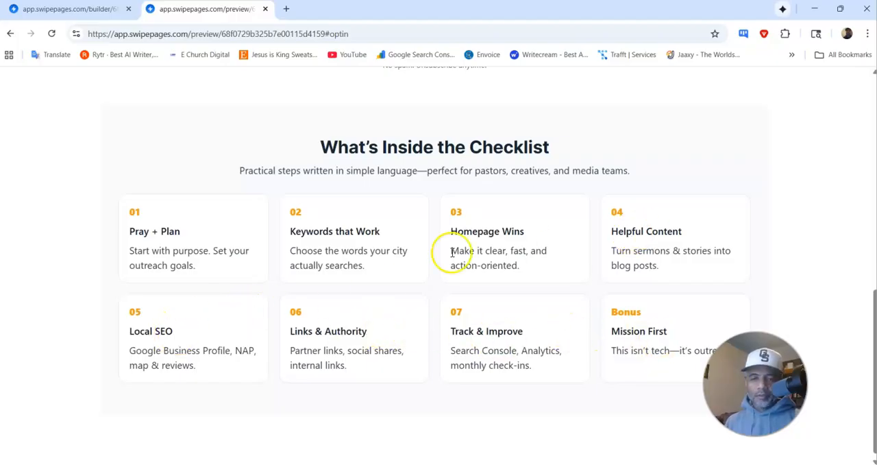
scroll(447, 269, "up", 10)
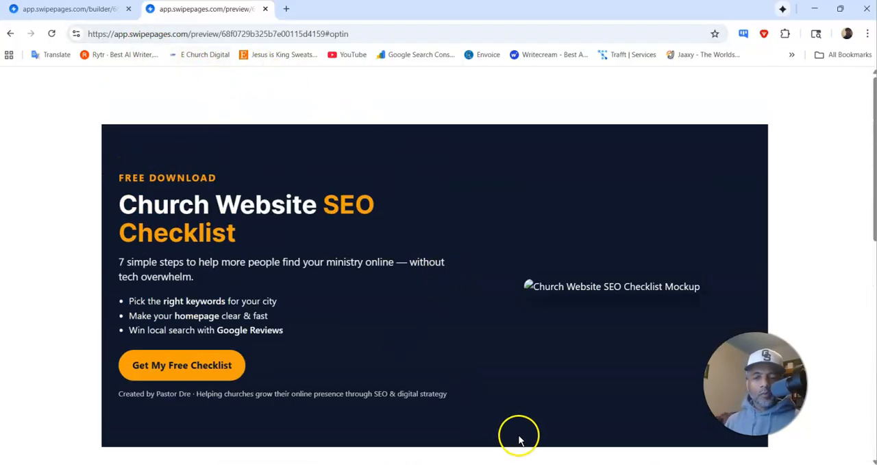
Step: Switch to the ChatGPT chat, bring up the "4) WHO IT'S FOR (targeting copy)" code, and close the Swipe Pages builder and preview window
left_click(662, 434)
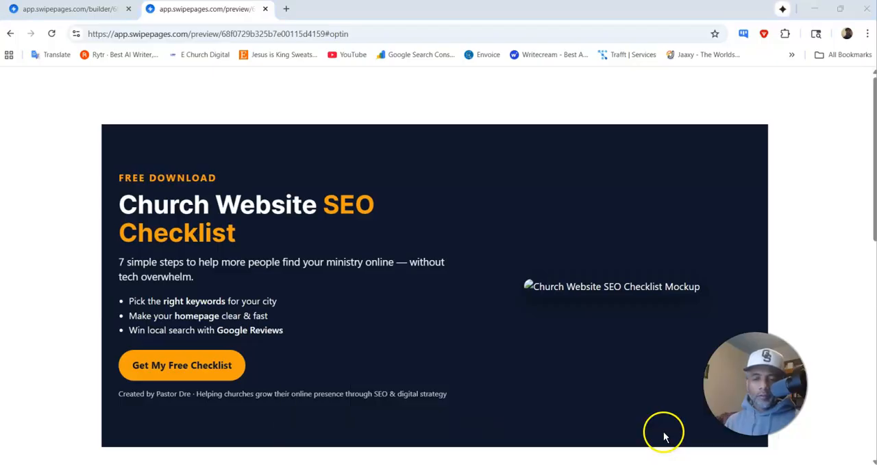
scroll(432, 231, "down", 10)
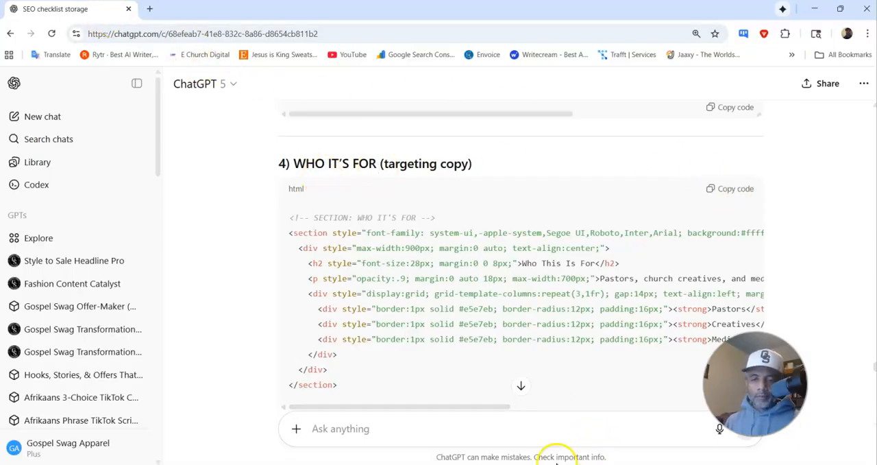
left_click(529, 464)
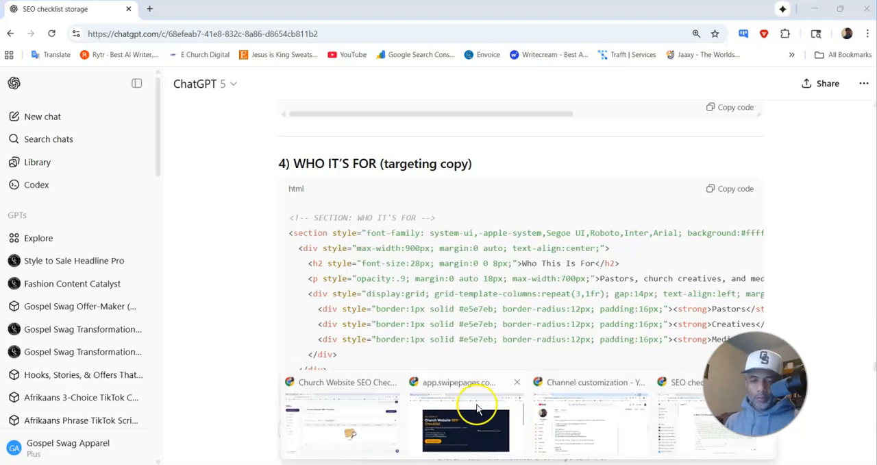
left_click(516, 383)
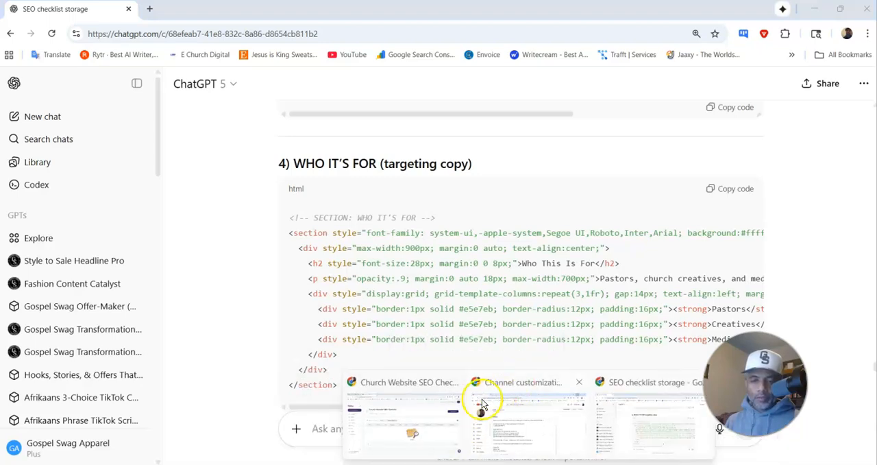
left_click(429, 420)
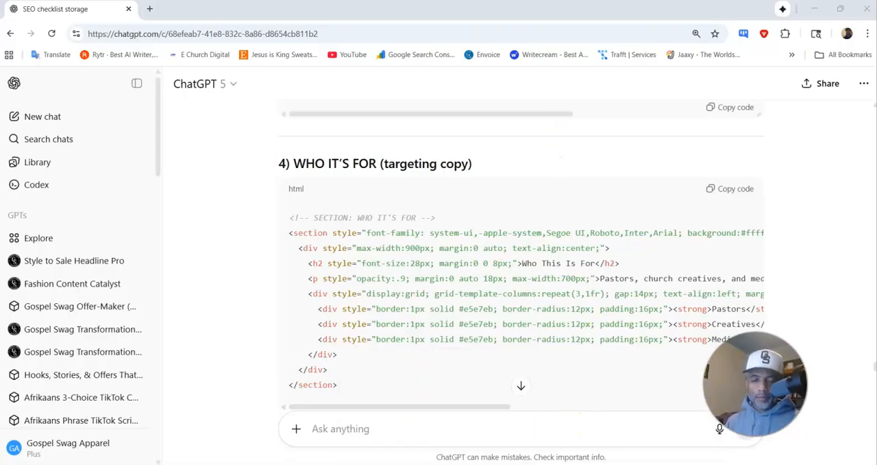
mouse_move(549, 463)
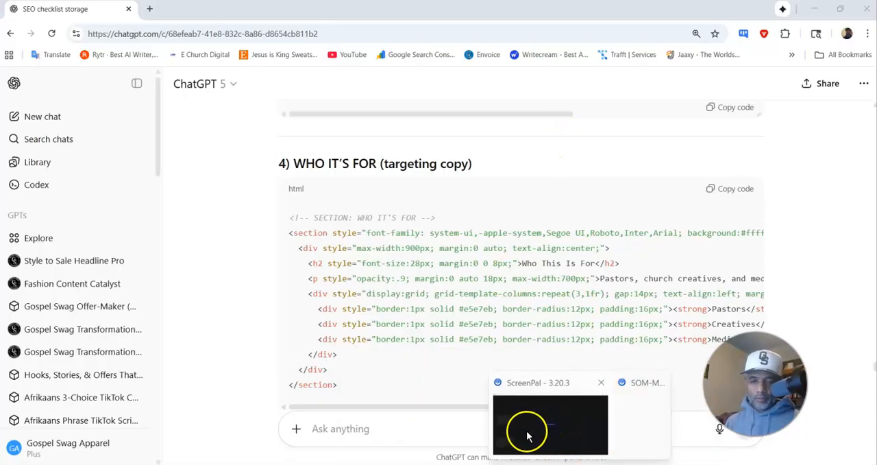
left_click(552, 428)
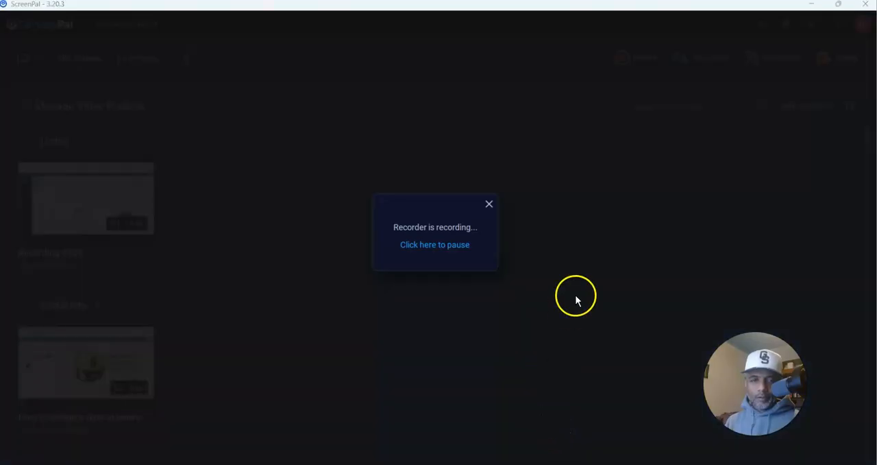
left_click(811, 7)
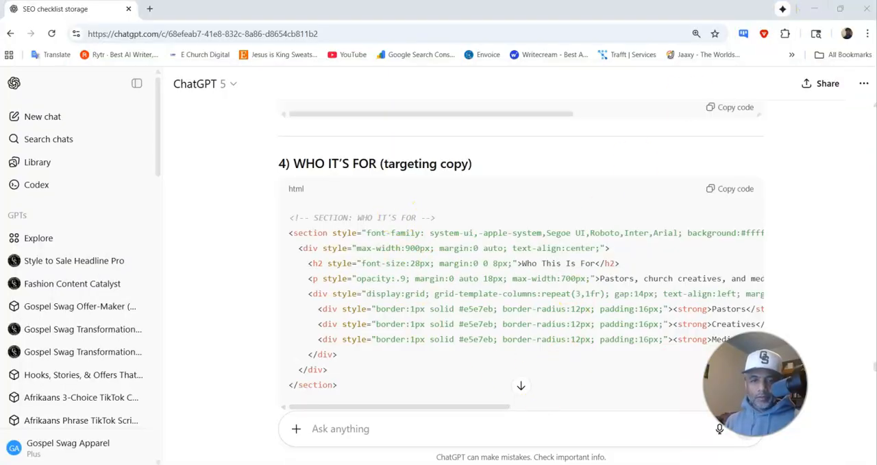
mouse_move(529, 464)
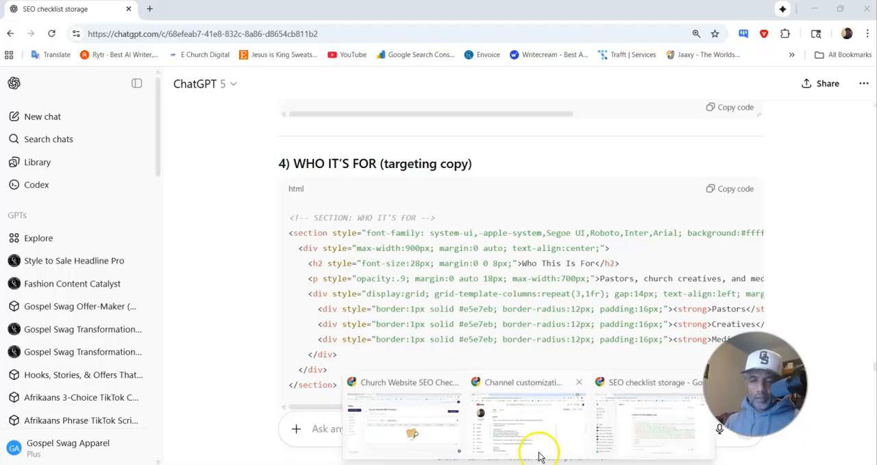
left_click(518, 433)
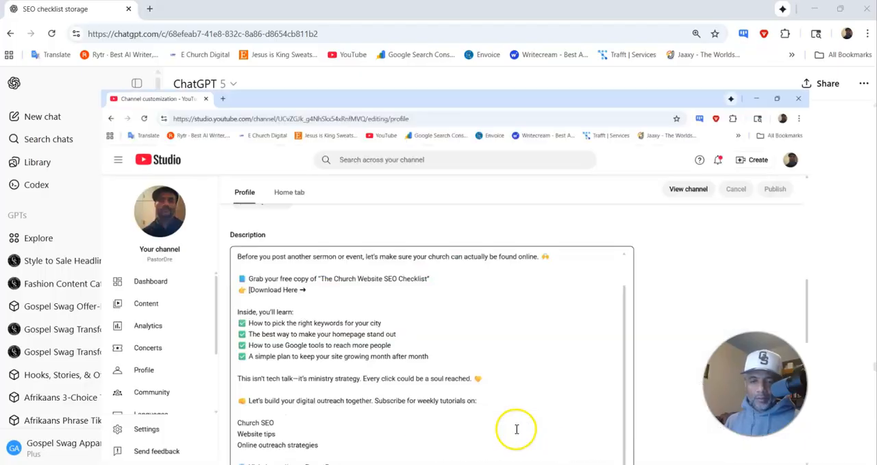
left_click(814, 8)
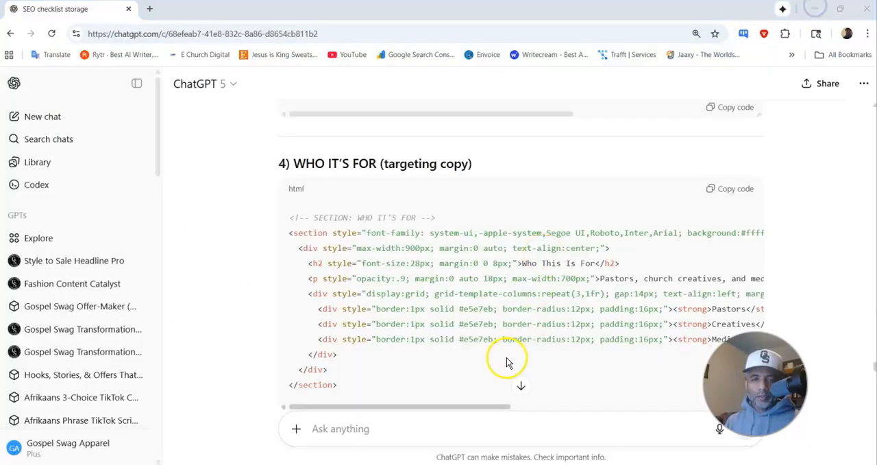
Step: Open swipepages.com in a new browser tab and go through login to the Swipe Pages dashboard
left_click(154, 11)
type("s")
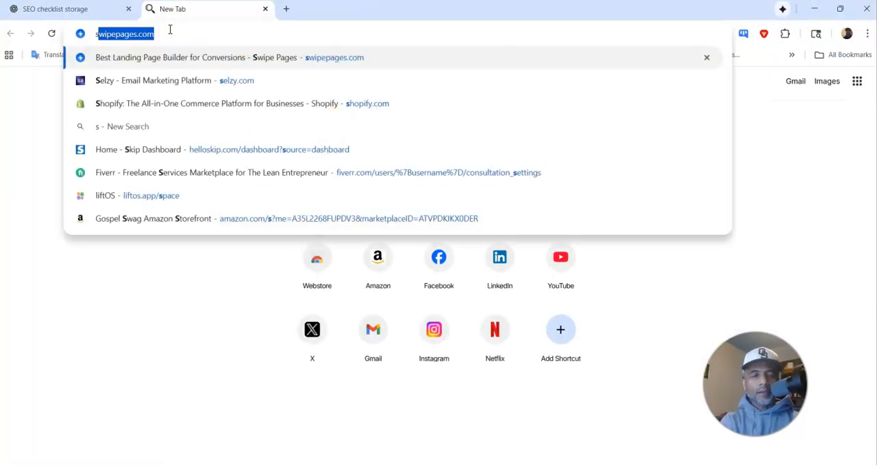
key("Return")
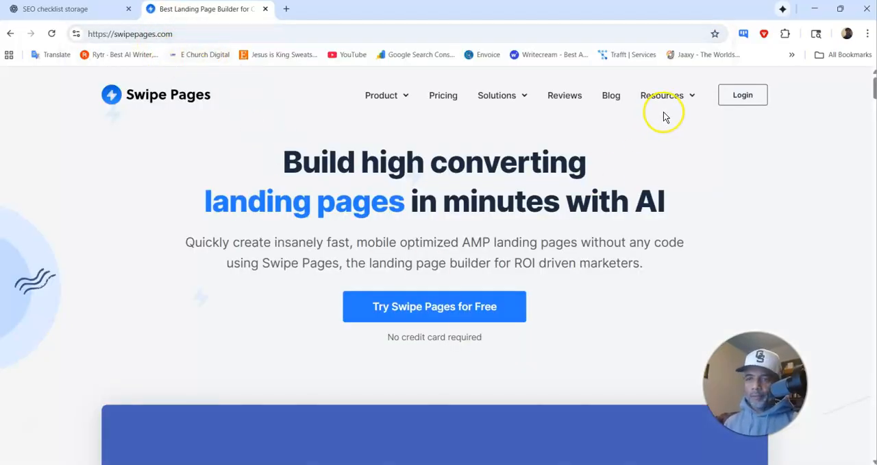
left_click(731, 94)
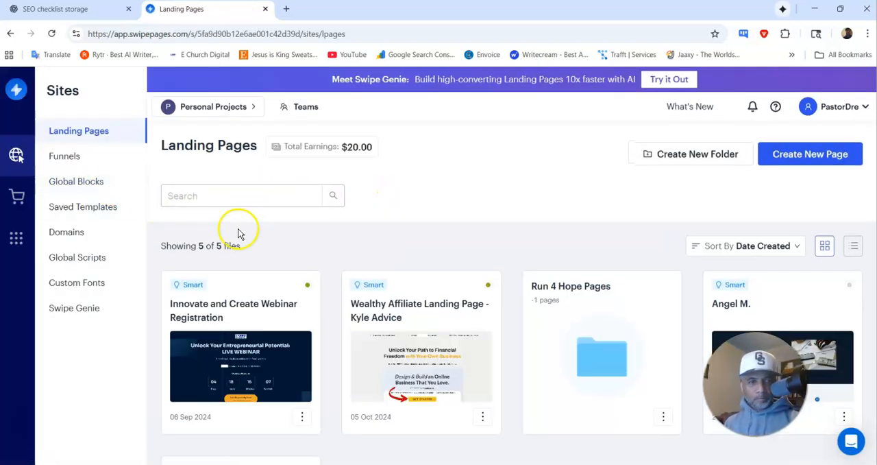
Step: Open the Home page of the draft Church Website SEO Checklist funnel in the page builder
left_click(82, 164)
scroll(319, 314, "down", 2)
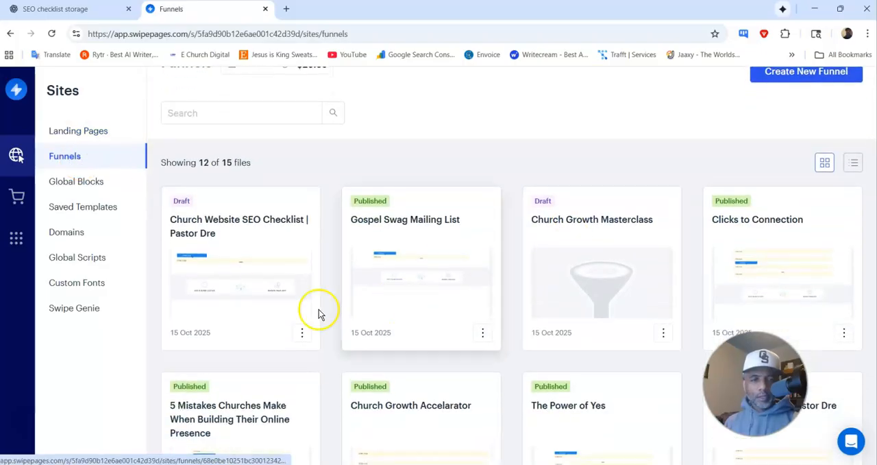
left_click(265, 278)
mouse_move(580, 309)
left_click(524, 316)
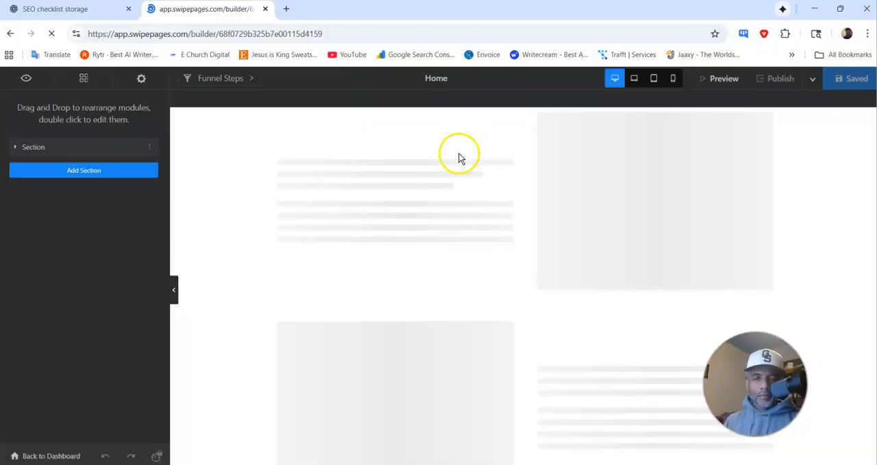
Step: Preview the page and look over the hero, opt-in form and What's Inside the Checklist sections
left_click(725, 80)
scroll(412, 204, "down", 8)
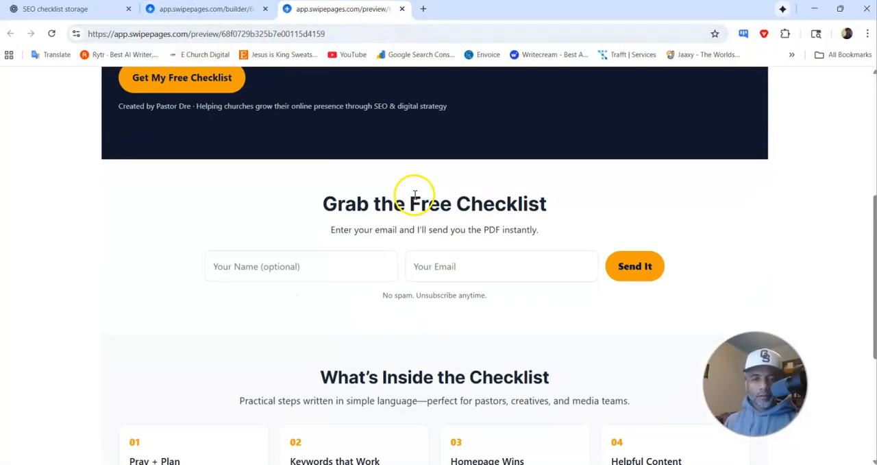
scroll(413, 199, "up", 8)
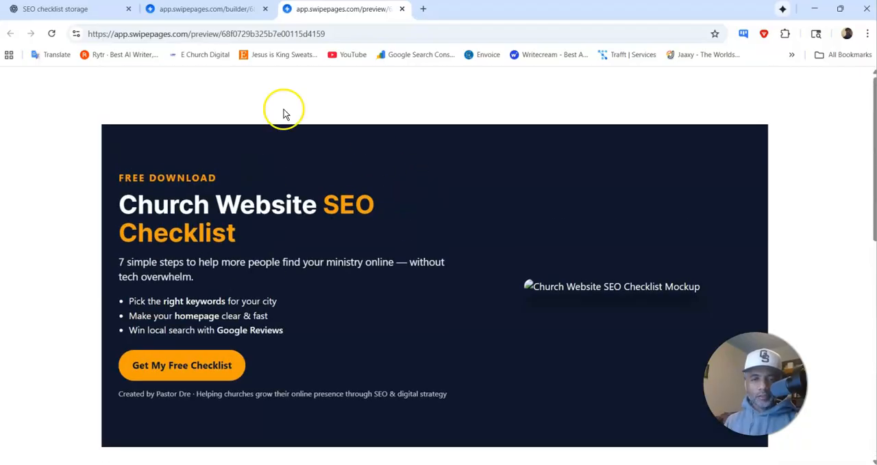
Step: Return to the builder and duplicate the HTML Code module holding the What's Inside section
left_click(186, 10)
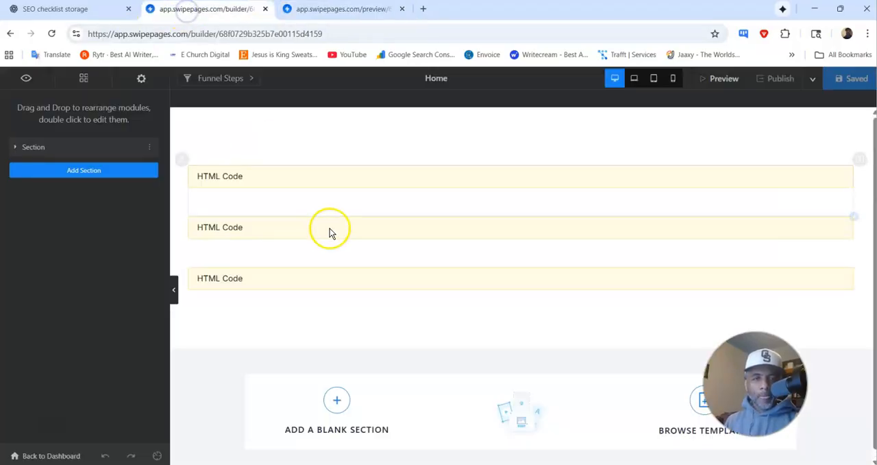
left_click(442, 282)
left_click(319, 258)
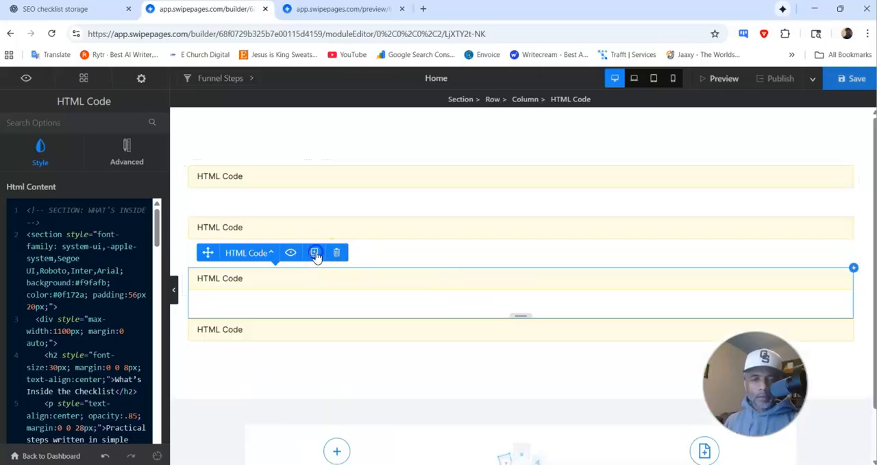
Step: Replace the code in the duplicated lowest HTML Code module with the copied Who It's For section HTML and save the page
left_click(309, 331)
left_click(145, 315)
key("ctrl+a")
key("Delete")
key("ctrl+v")
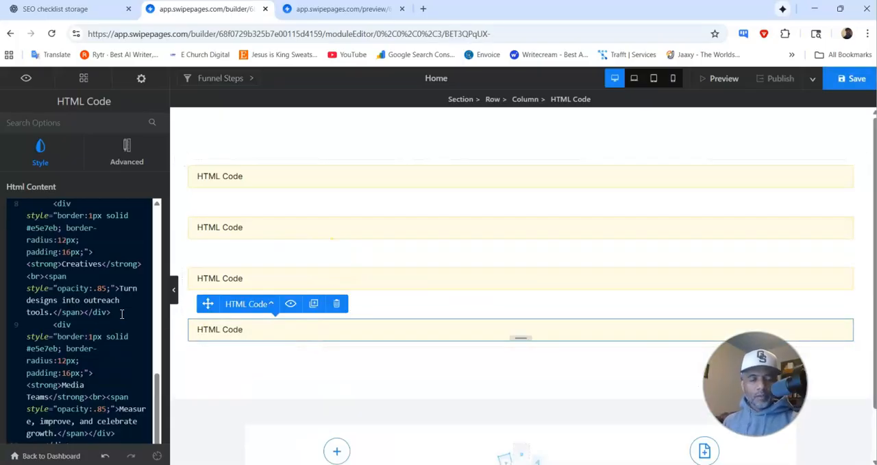
left_click(850, 80)
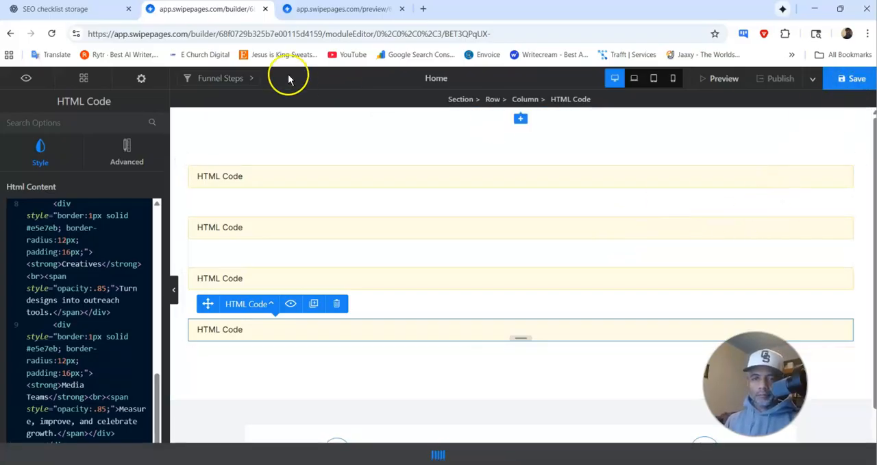
Step: Reload the page preview and check the Who This Is For section below the checklist grid
left_click(325, 10)
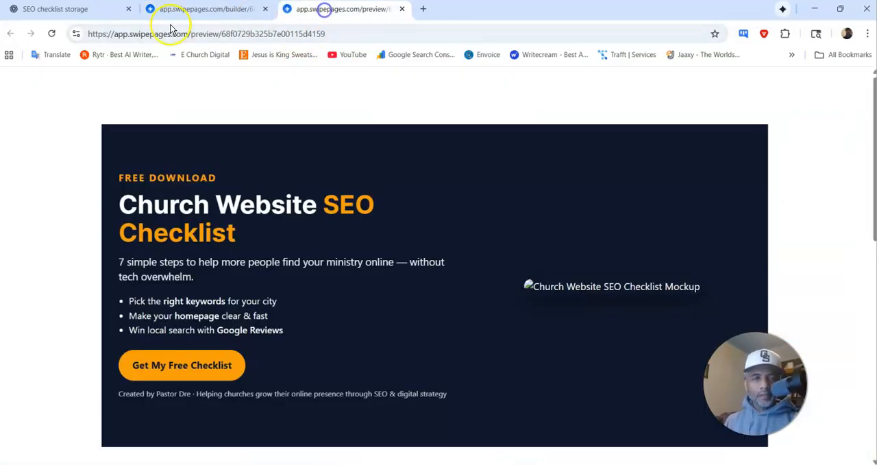
left_click(52, 34)
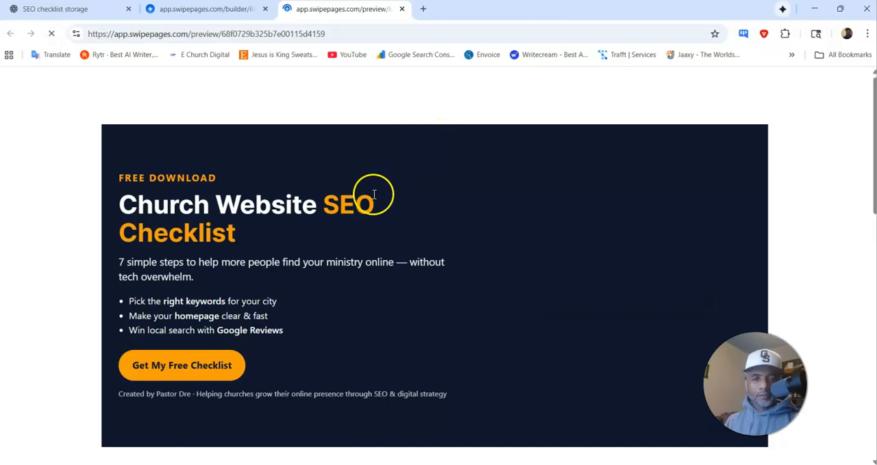
scroll(377, 191, "down", 1)
scroll(377, 194, "down", 8)
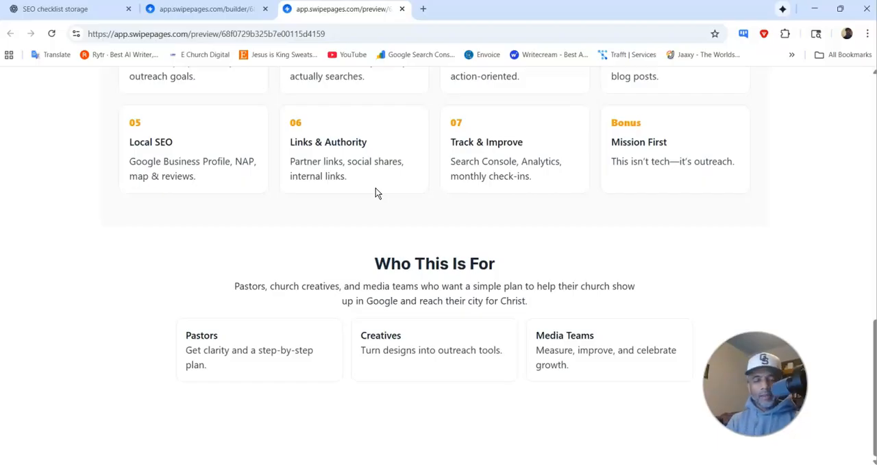
Step: Copy the section 5 About (authority) HTML from the ChatGPT chat and duplicate the Who It's For HTML Code module in the builder
left_click(98, 9)
scroll(223, 228, "down", 5)
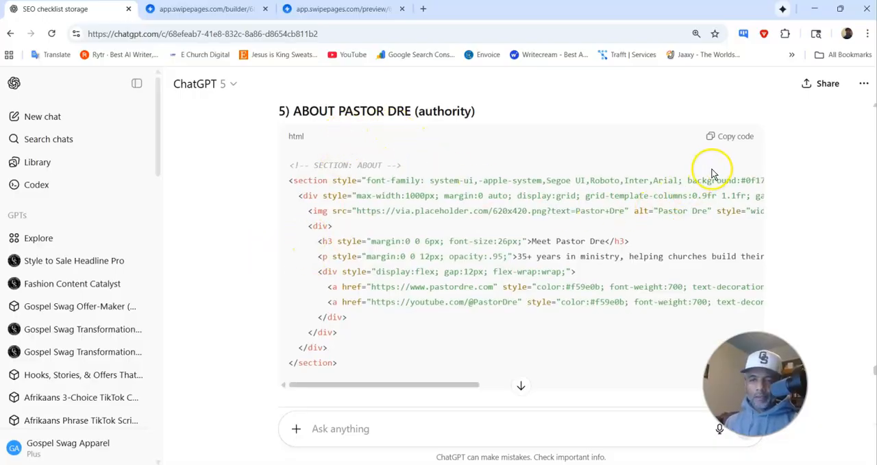
left_click(246, 9)
left_click(313, 304)
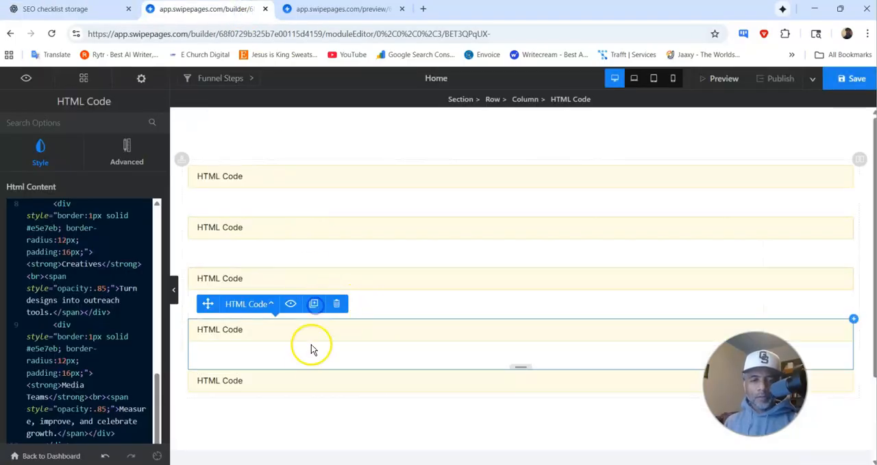
Step: Replace the code in the new lowest HTML Code module with the copied About section HTML and save the page
left_click(301, 384)
key("ctrl+a")
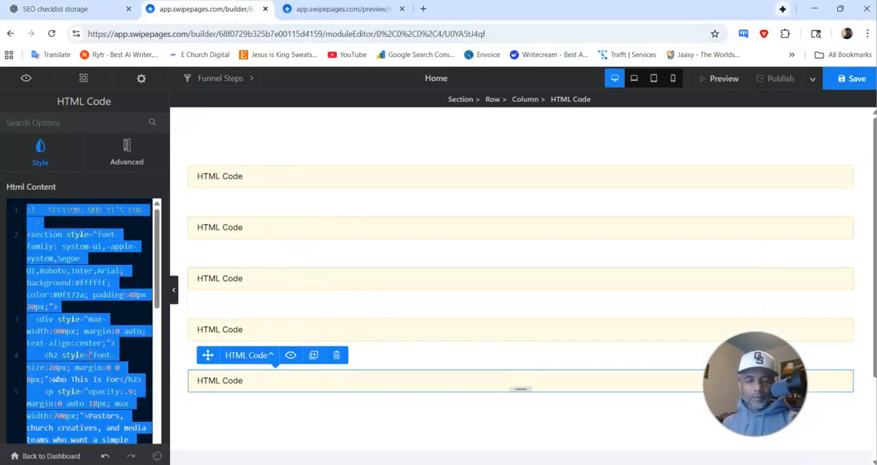
key("BackSpace")
key("ctrl+v")
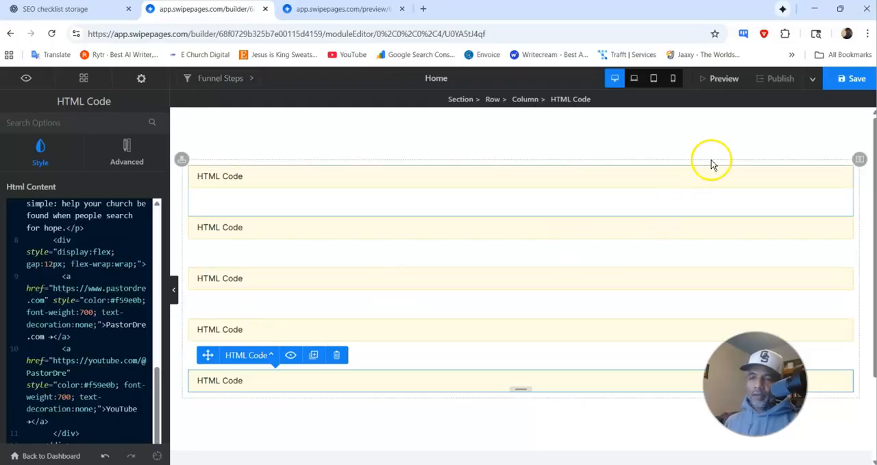
left_click(845, 80)
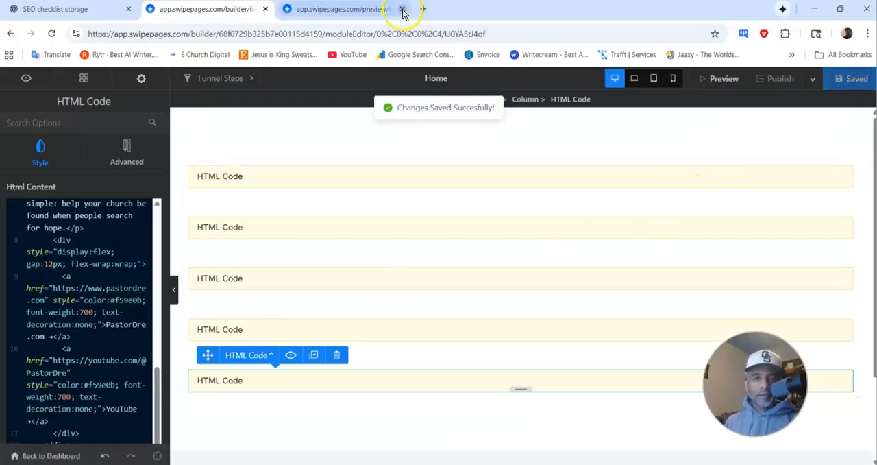
Step: Reload the preview and highlight the dark "Meet" heading in the About section to read it
left_click(391, 9)
left_click(52, 33)
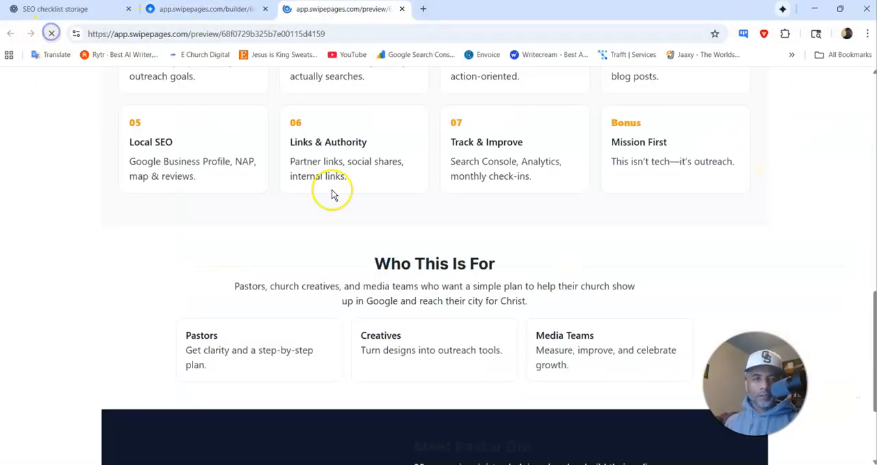
scroll(471, 244, "down", 2)
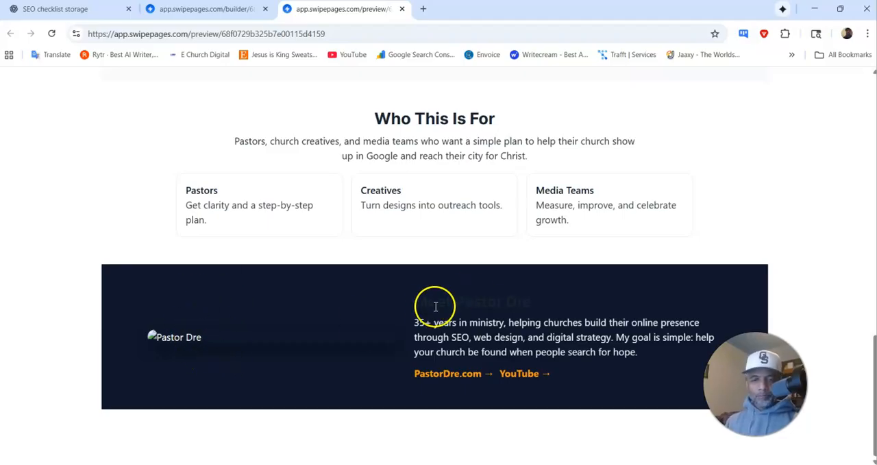
left_click_drag(422, 302, 529, 300)
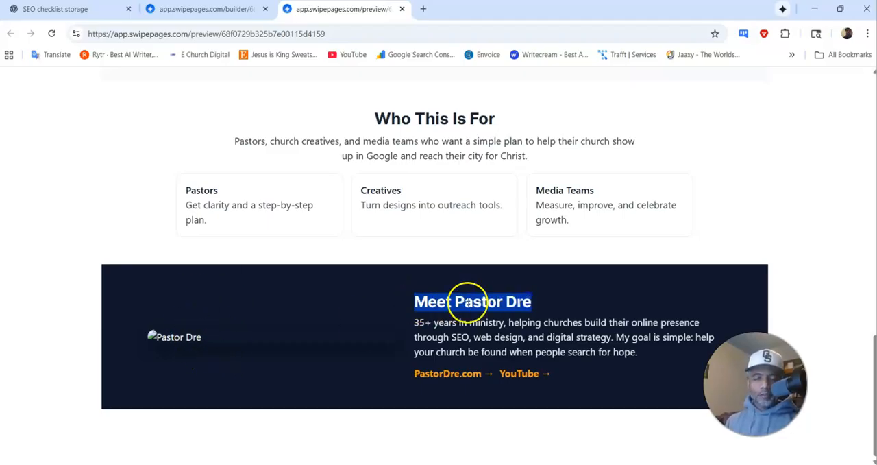
Step: Tell ChatGPT that the About section's "Meet" heading can't be read, review its revised HTML and copy the code
left_click(72, 10)
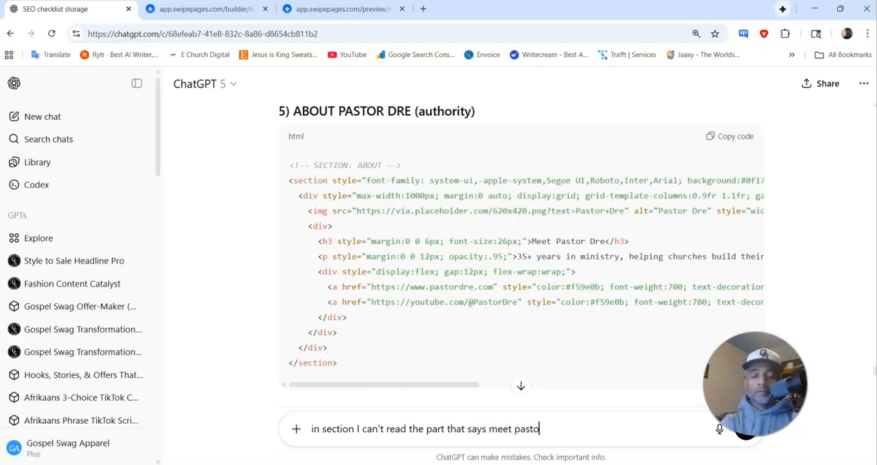
key("Return")
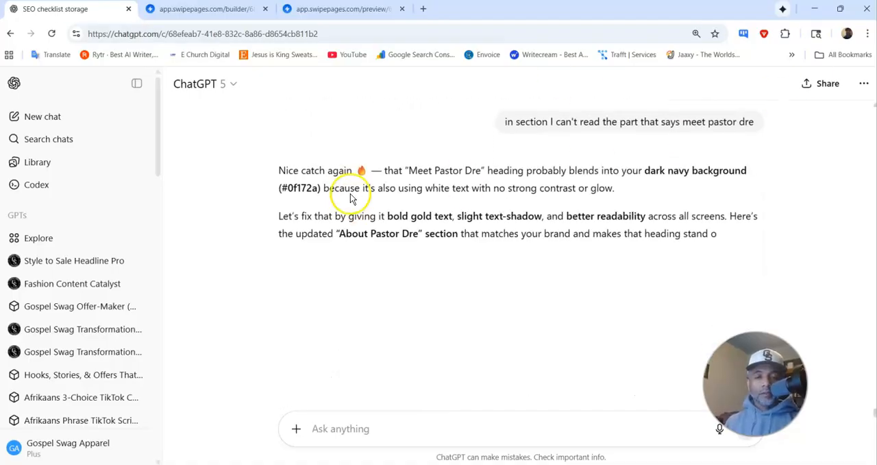
scroll(471, 185, "down", 3)
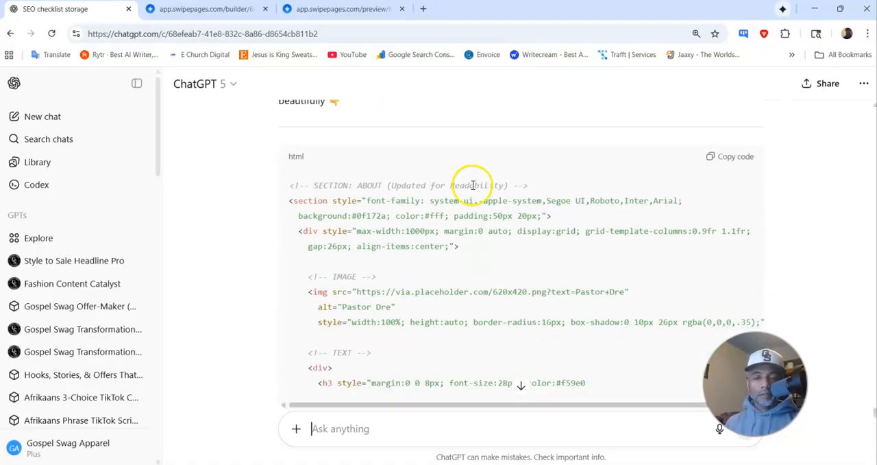
scroll(461, 196, "down", 3)
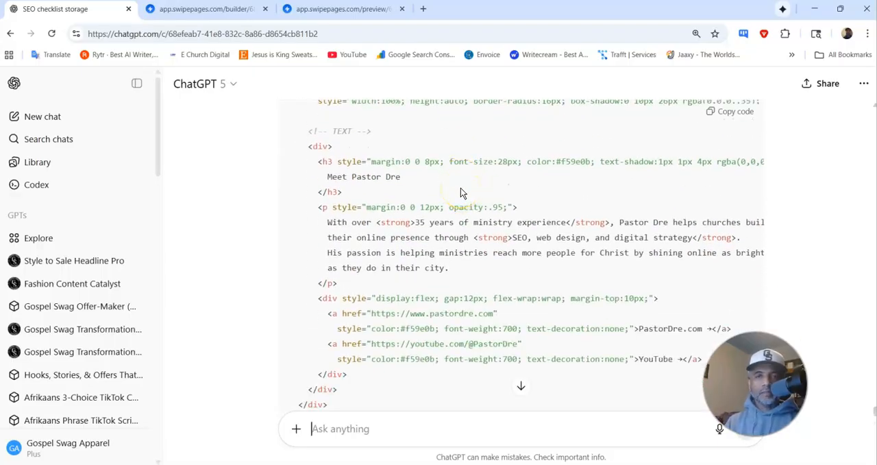
scroll(480, 186, "down", 5)
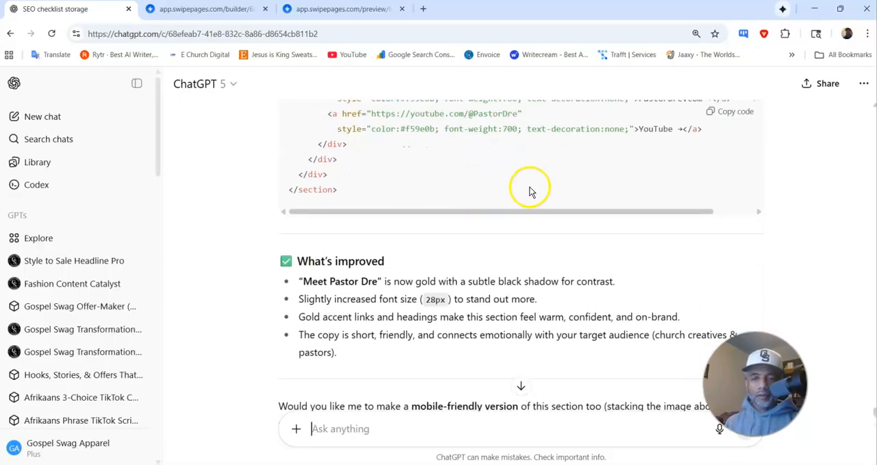
scroll(717, 141, "up", 4)
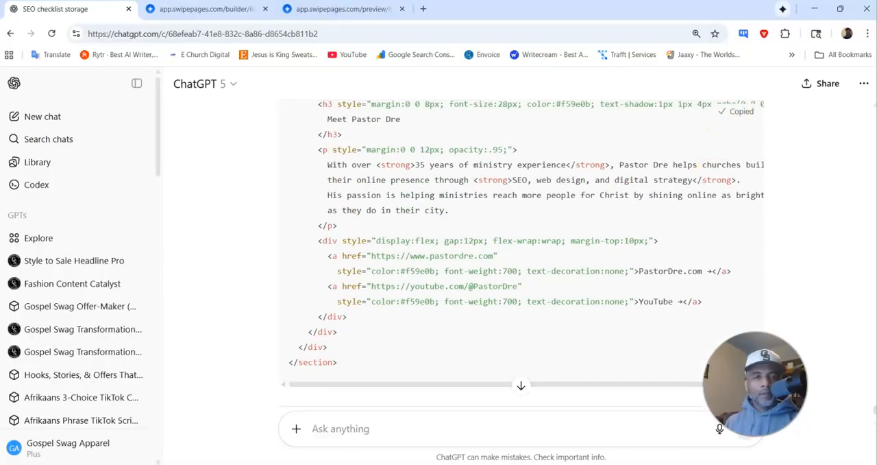
Step: Replace the About section code in the lowest HTML Code module with the copied readability update and save the page
left_click(187, 10)
left_click(277, 381)
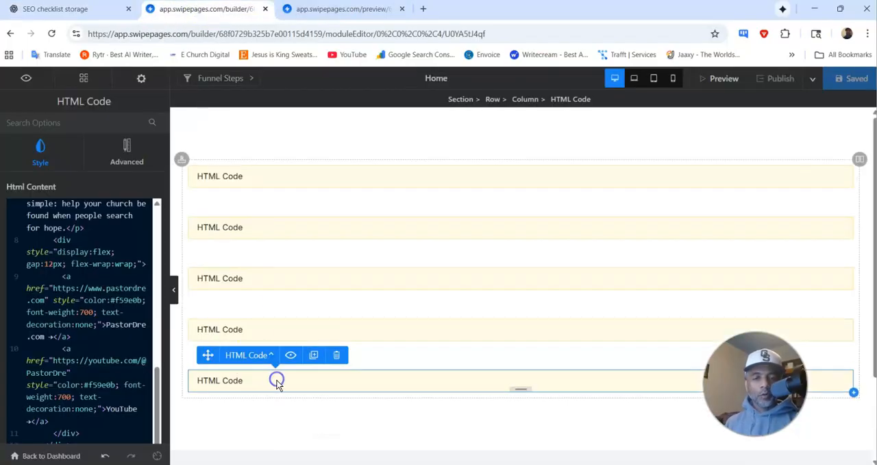
left_click(111, 362)
key("ctrl+a")
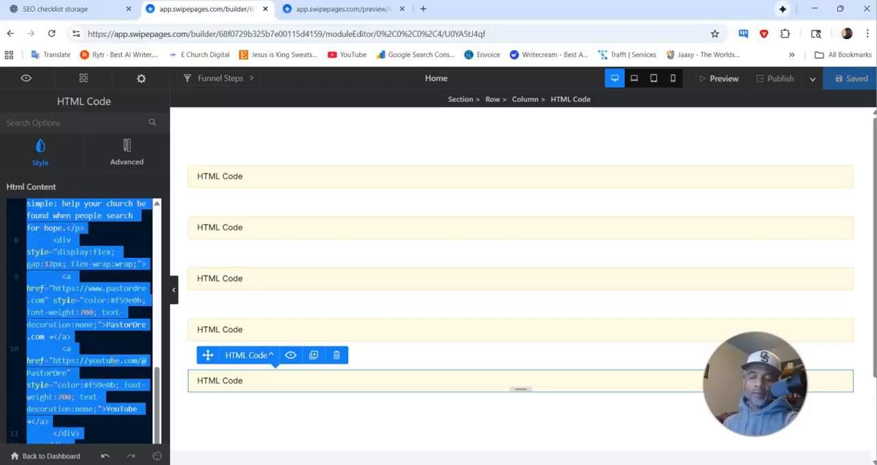
key("BackSpace")
key("ctrl+v")
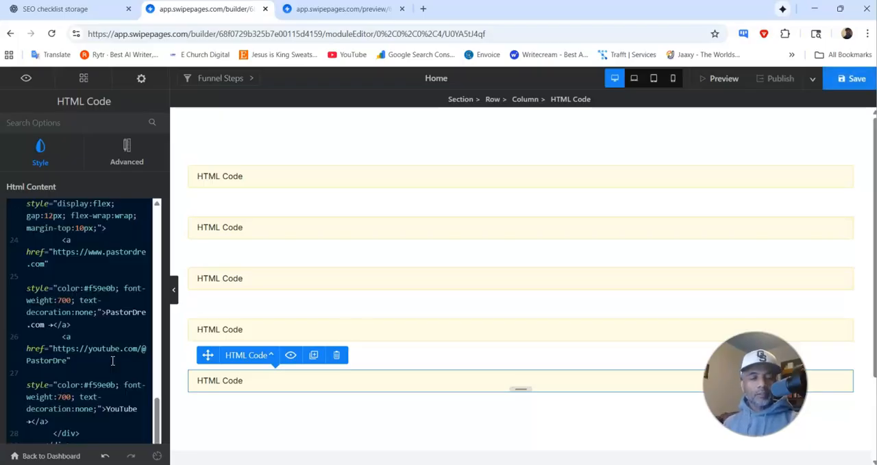
left_click(852, 78)
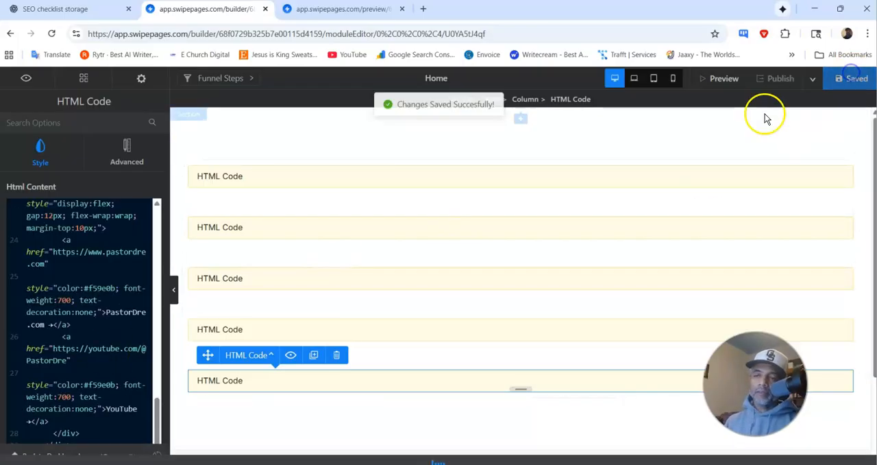
Step: Check the updated About section heading in the reloaded page preview and return to the ChatGPT chat
left_click(344, 15)
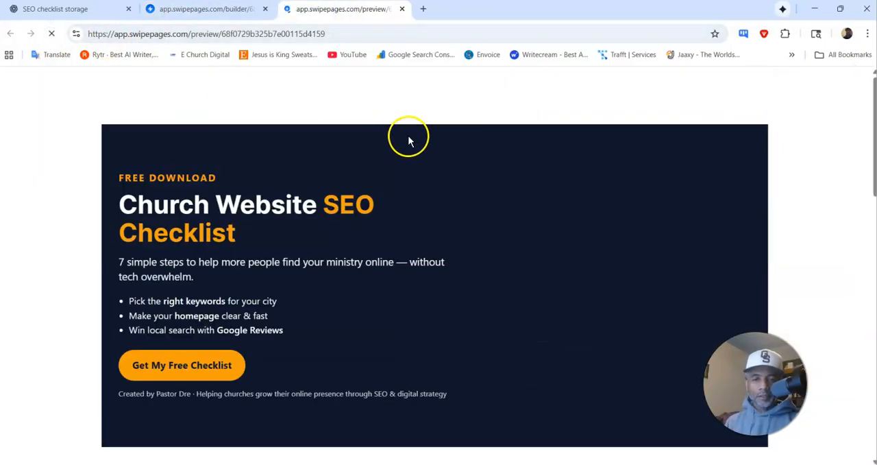
scroll(405, 137, "down", 10)
scroll(412, 154, "down", 3)
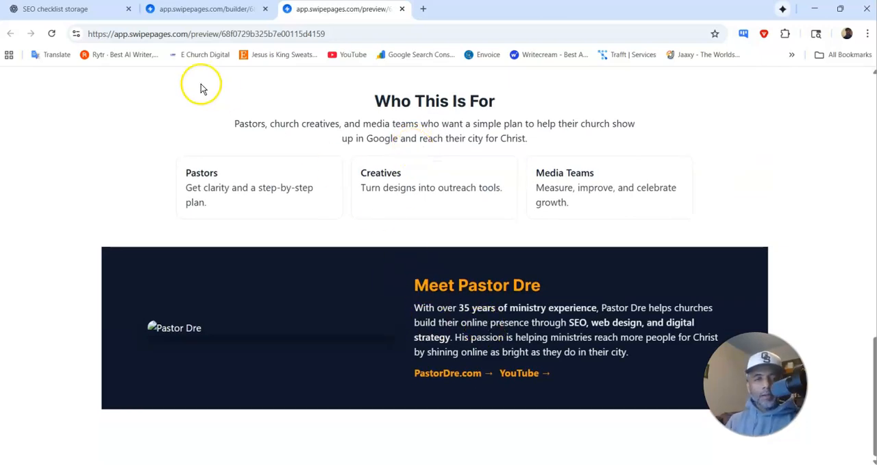
left_click(63, 9)
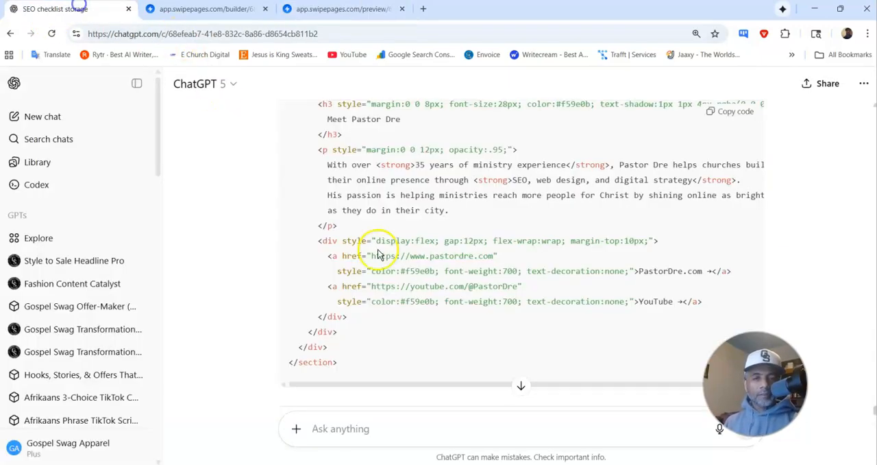
Step: Find the Bottom CTA (repeat offer) section in the ChatGPT chat, skipping the optional Social Proof section, and copy its HTML code
scroll(403, 240, "up", 5)
scroll(405, 233, "down", 20)
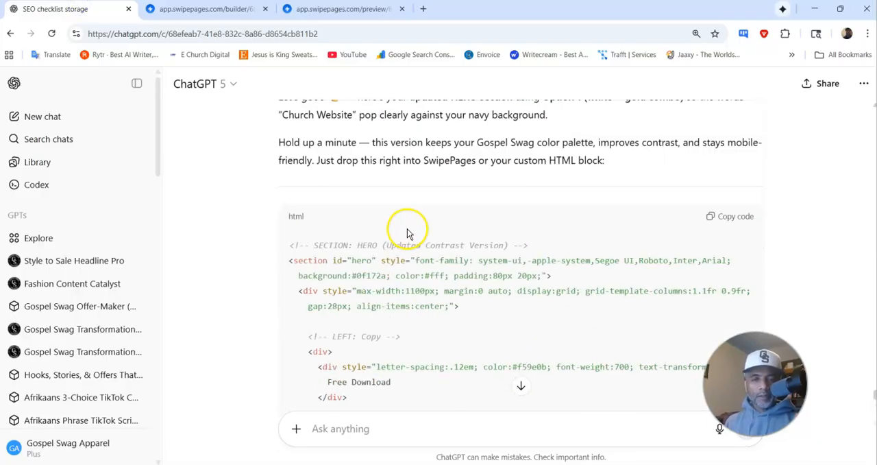
scroll(406, 228, "up", 5)
scroll(403, 229, "down", 20)
scroll(404, 229, "up", 3)
scroll(403, 229, "up", 15)
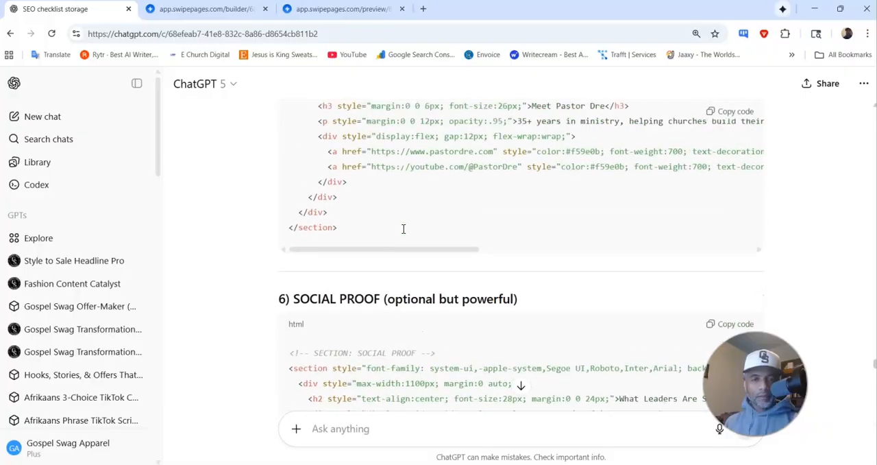
scroll(403, 229, "up", 1)
scroll(402, 233, "down", 6)
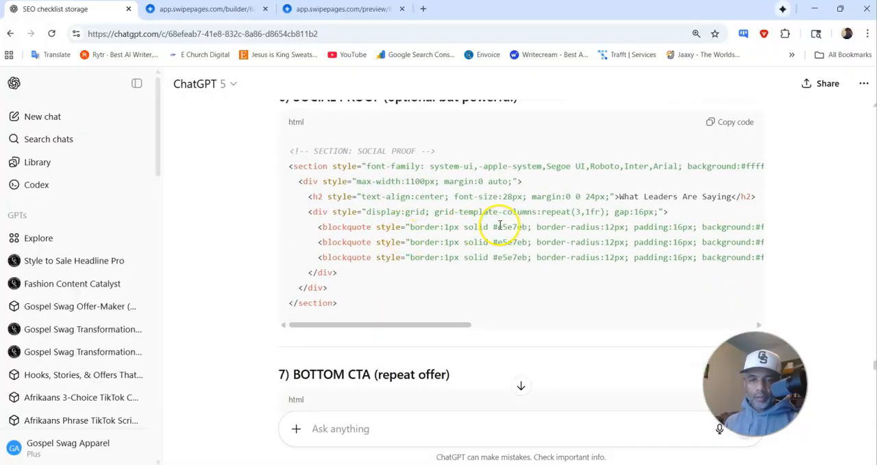
scroll(500, 224, "down", 3)
scroll(433, 237, "down", 4)
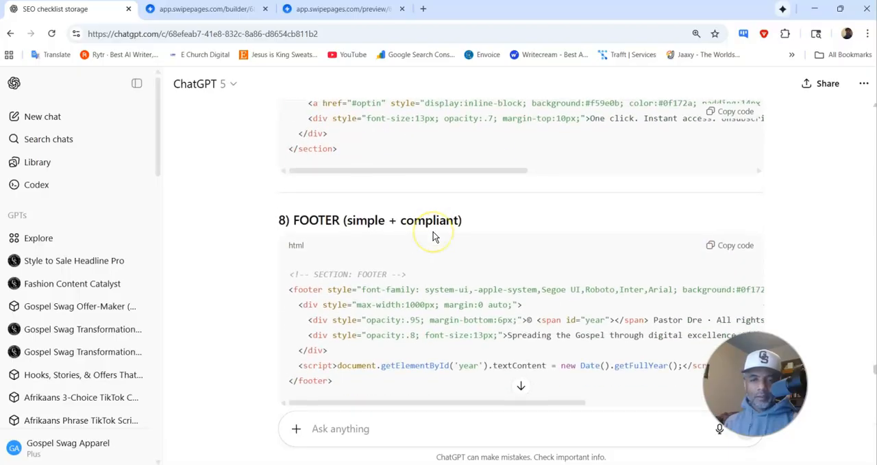
scroll(434, 235, "up", 2)
left_click(728, 115)
Step: In the Swipe Pages builder, duplicate the lowest HTML Code module, replace the copy's code with the copied CTA section and save the page
left_click(192, 9)
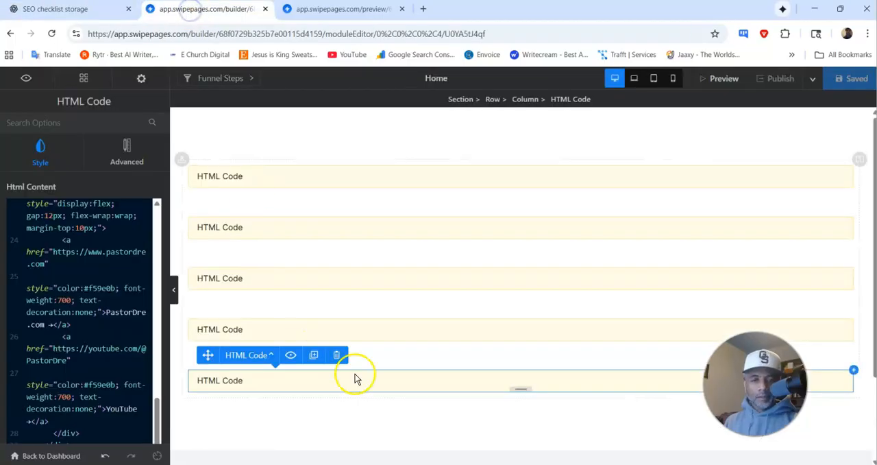
left_click(314, 355)
left_click(290, 434)
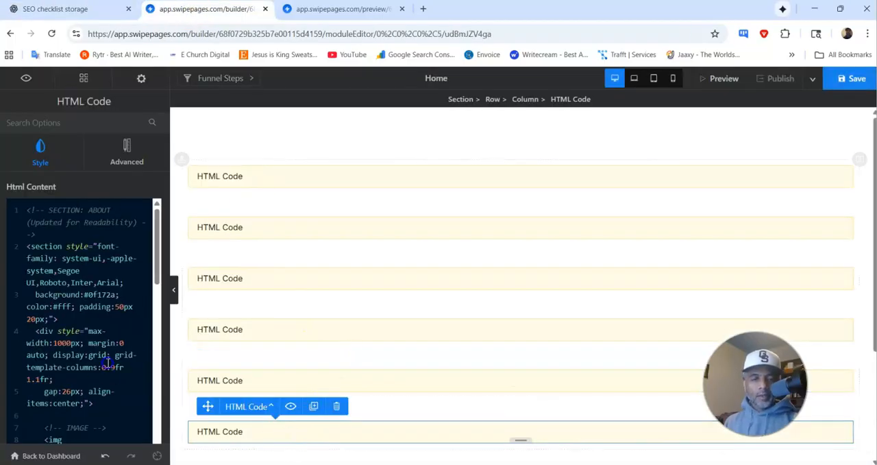
left_click(107, 364)
key("ctrl+a")
key("Delete")
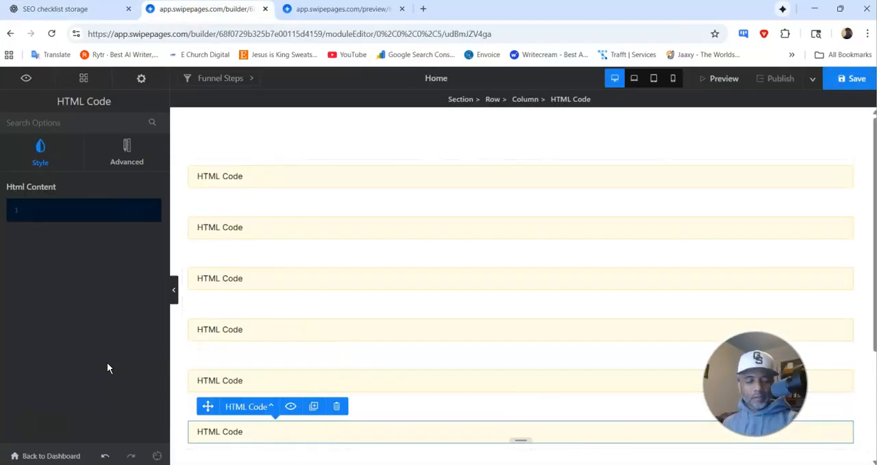
key("ctrl+v")
left_click(850, 79)
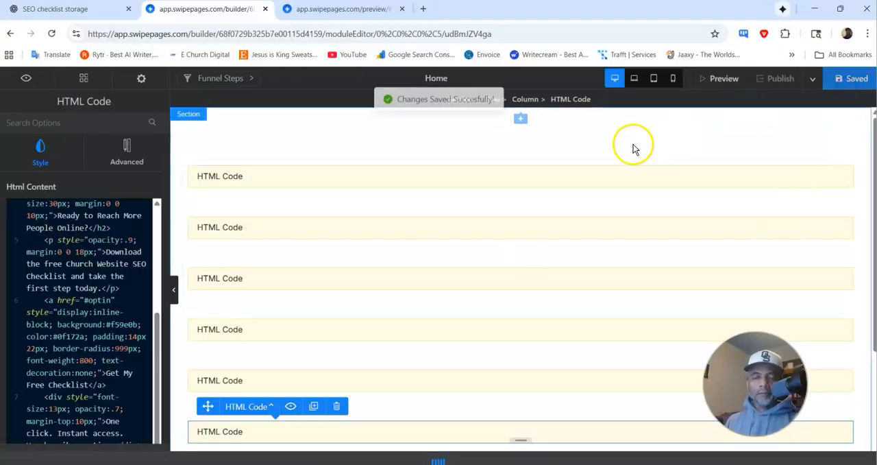
Step: Check the new "Ready to Reach More People Online?" section in the reloaded page preview and test its Get My Free Checklist button
left_click(357, 9)
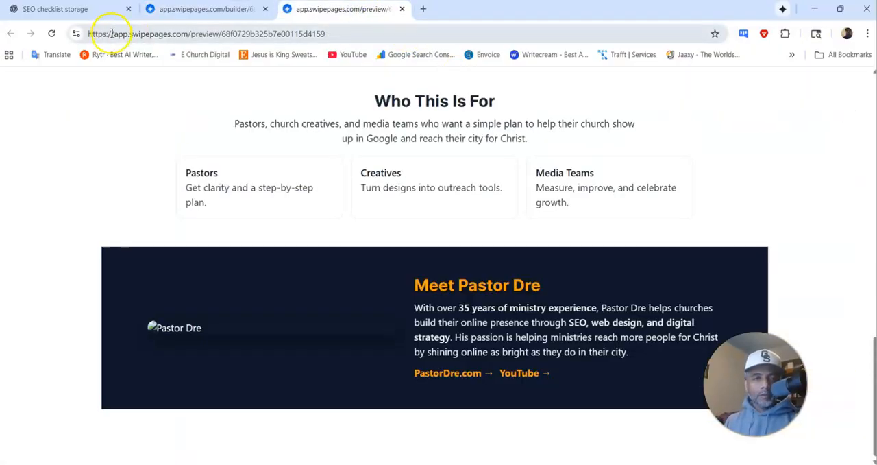
scroll(327, 221, "down", 3)
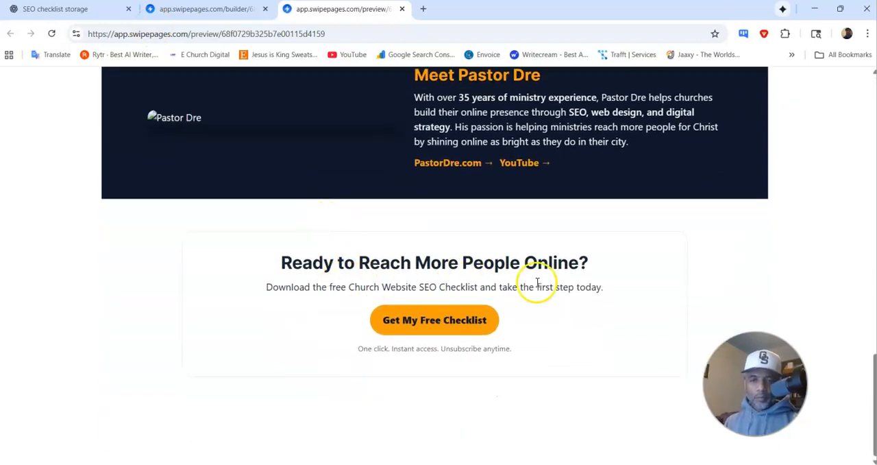
left_click(413, 300)
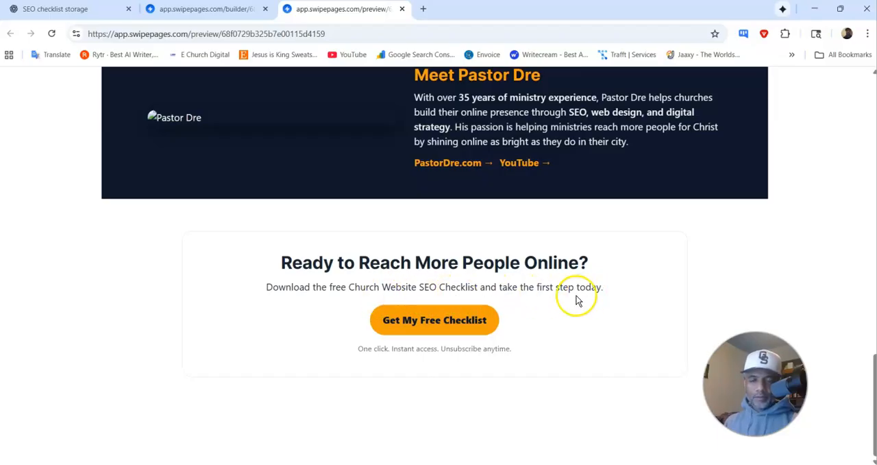
left_click(473, 320)
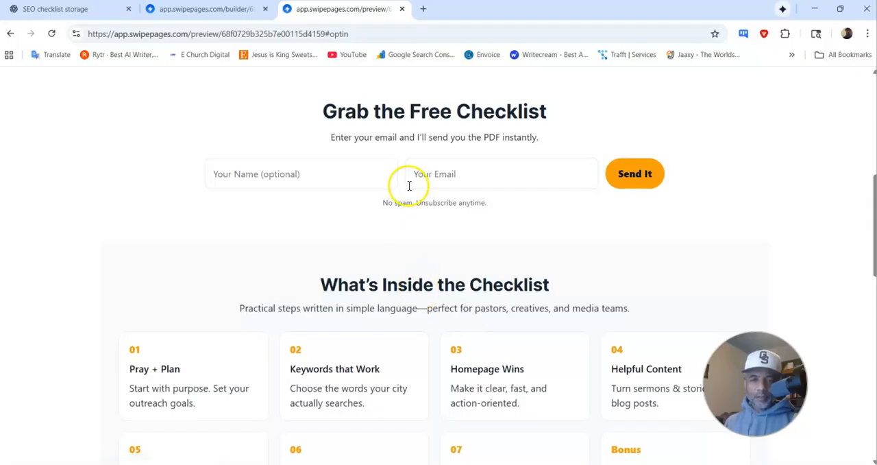
Step: Return to the ChatGPT chat and copy the HTML code of the Footer (simple + compliant) section
left_click(96, 11)
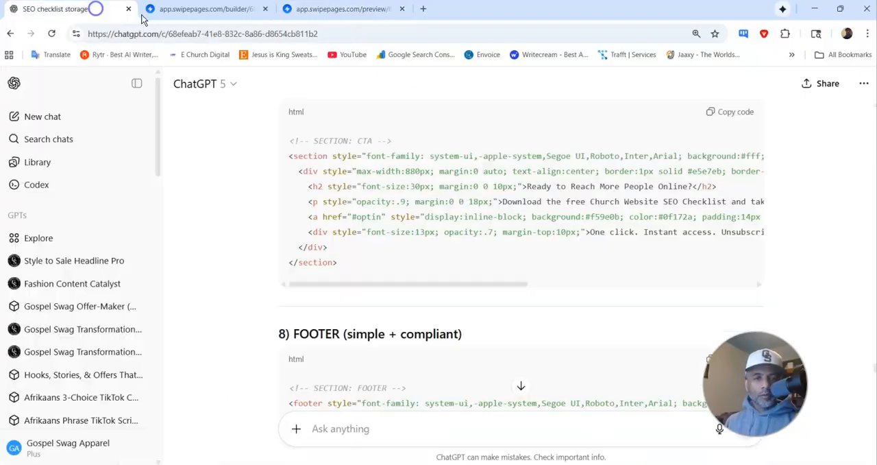
scroll(380, 235, "down", 3)
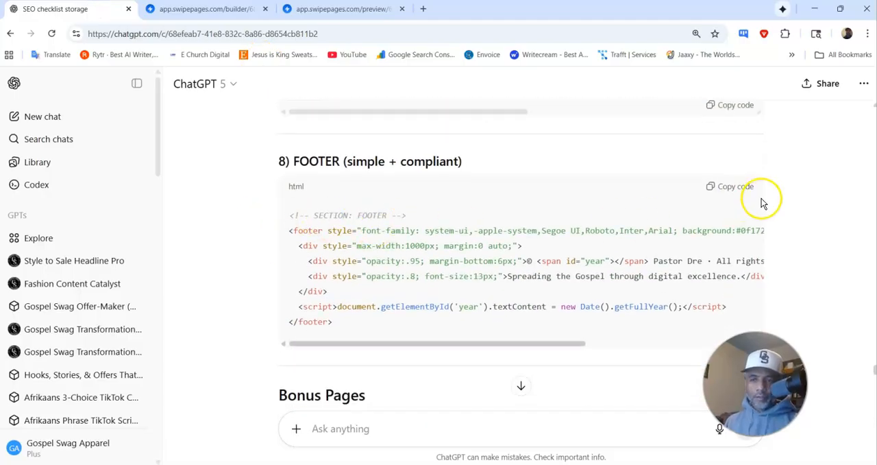
left_click(742, 190)
Step: In the Swipe Pages builder, duplicate the CTA's HTML Code module, replace the copy's code with the copied footer section and save the page
left_click(209, 9)
scroll(337, 283, "down", 3)
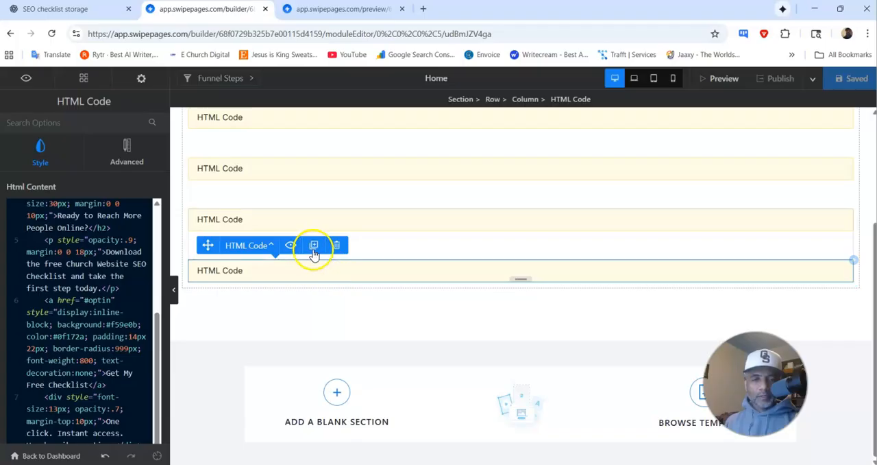
left_click(314, 245)
left_click(332, 324)
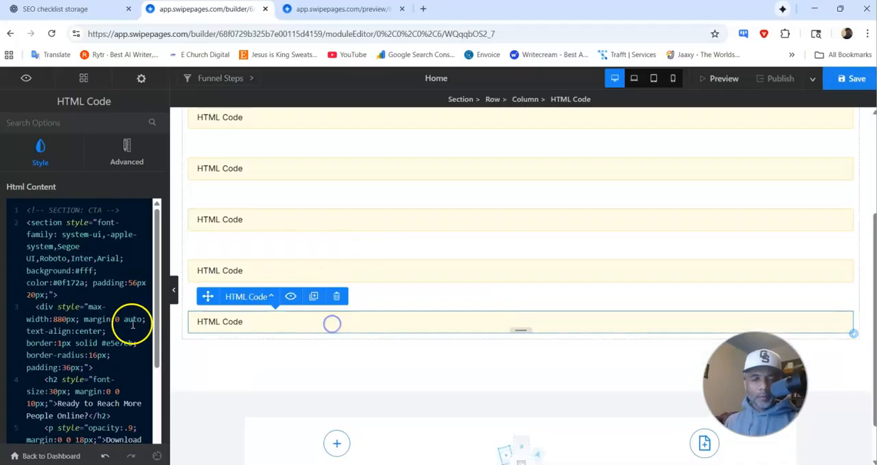
left_click(98, 321)
key("ctrl+a")
key("BackSpace")
key("ctrl+v")
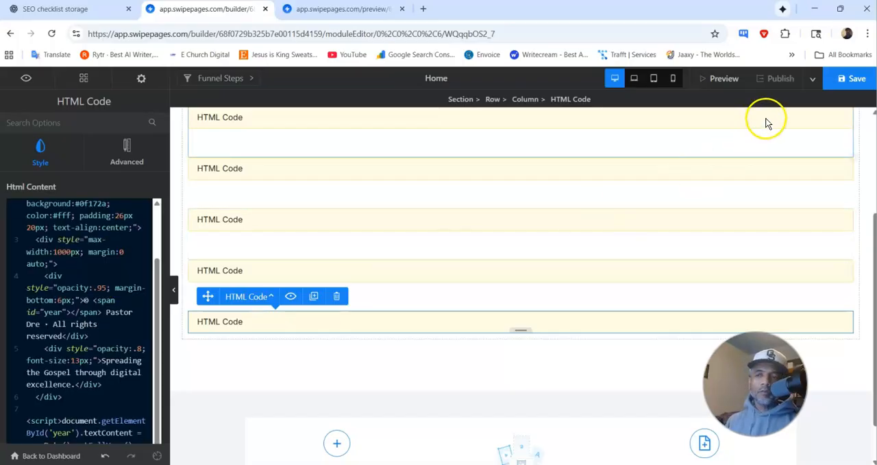
left_click(852, 78)
Step: Reload the page preview and check the footer at the end of the page
left_click(364, 10)
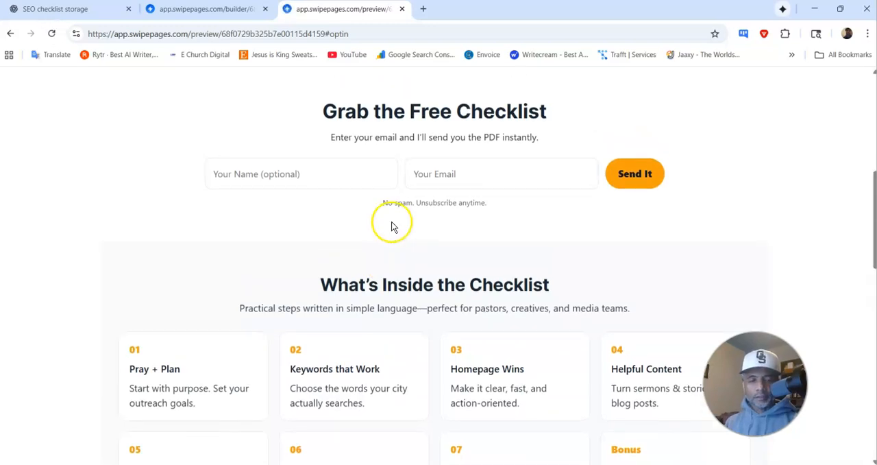
scroll(395, 224, "down", 10)
scroll(399, 219, "down", 1)
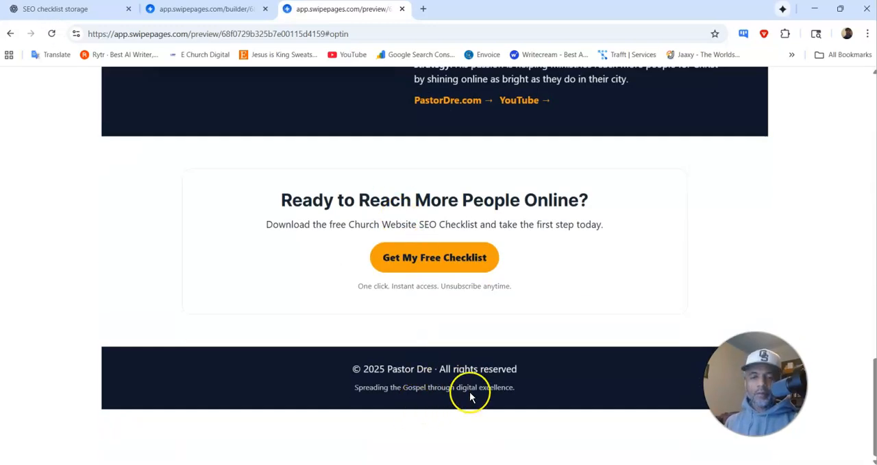
Step: Look at the Thank-You Page code under Bonus Pages in the ChatGPT chat
left_click(204, 14)
left_click(83, 11)
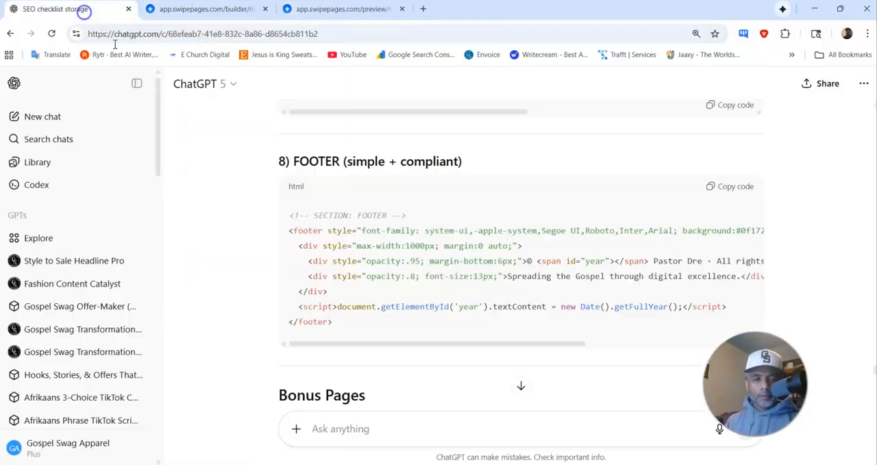
scroll(363, 255, "down", 2)
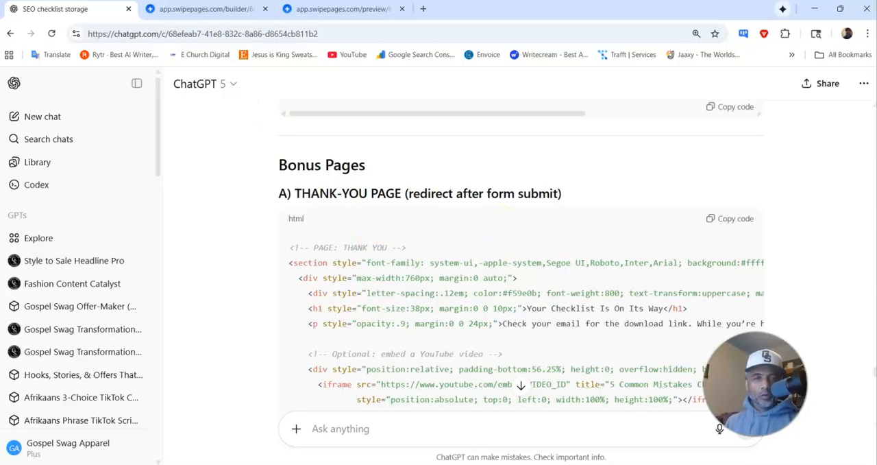
Step: Leave the Swipe Pages builder for the funnel overview, start publishing the funnel and choose the custom domain social.pastordre.com for its URL
left_click(212, 11)
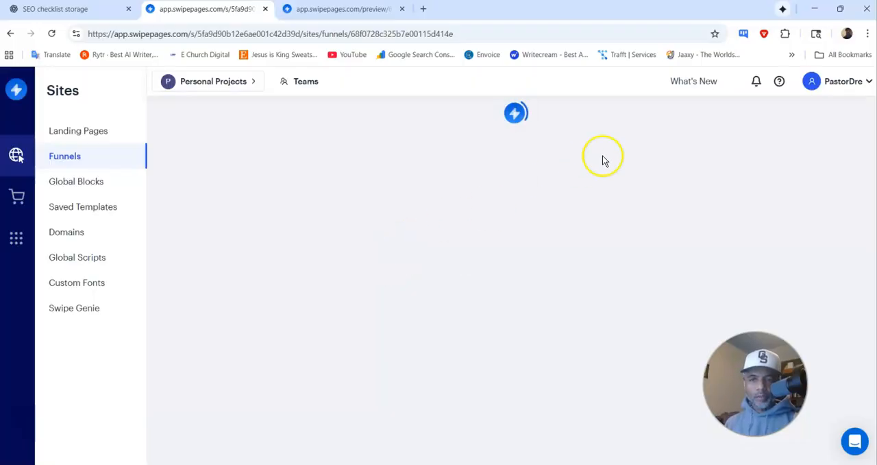
left_click(761, 127)
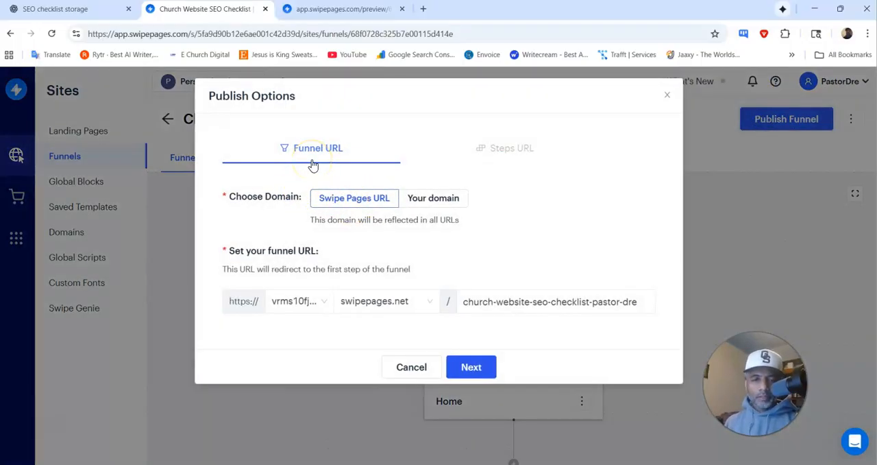
left_click(432, 198)
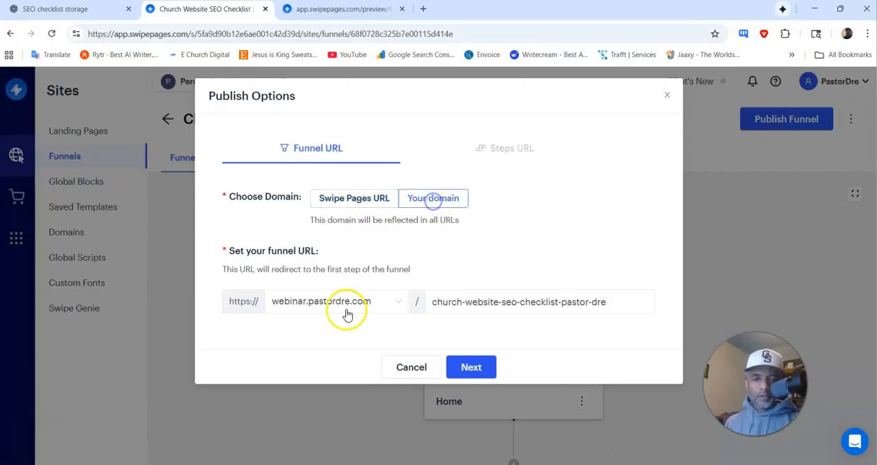
left_click(398, 302)
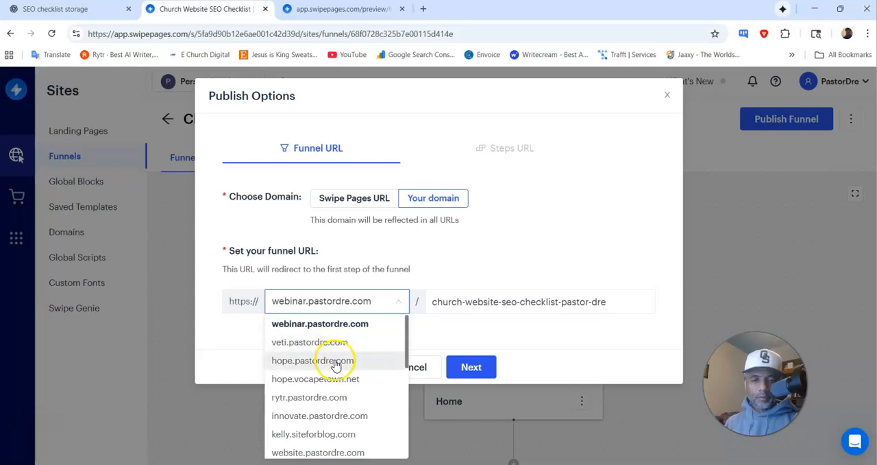
scroll(336, 366, "down", 1)
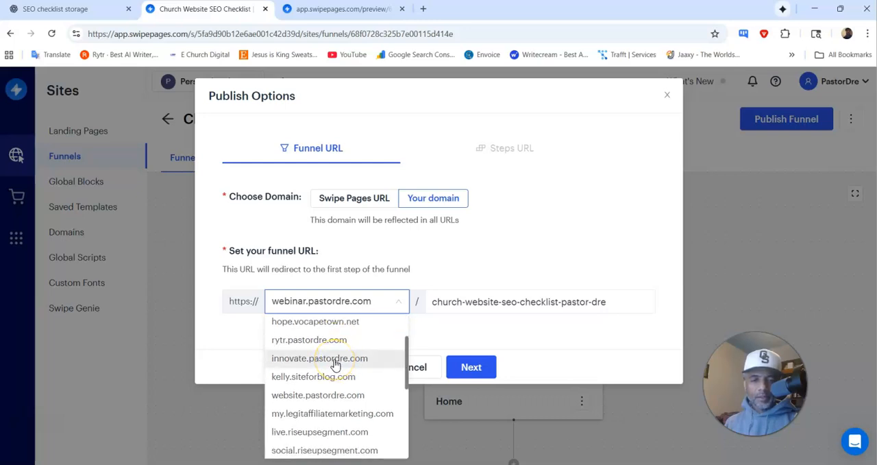
scroll(336, 365, "down", 2)
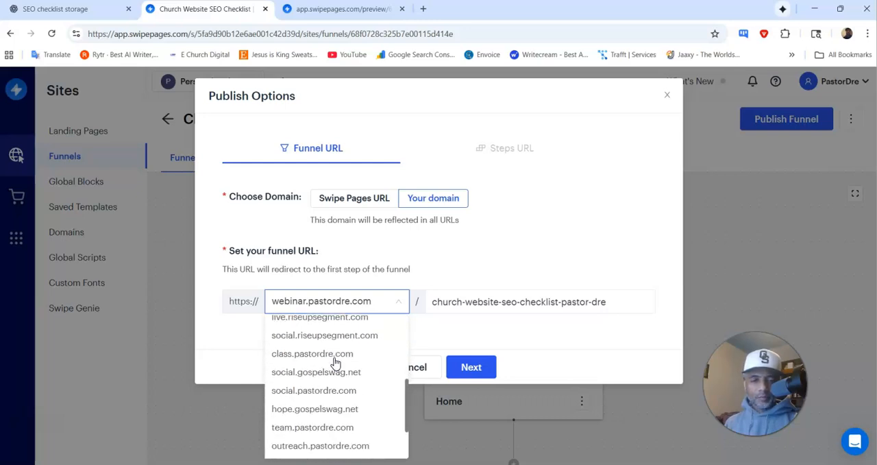
left_click(316, 390)
Step: Set the funnel's URL path to "checklist" and publish the funnel
double_click(445, 303)
key("ctrl+a")
key("BackSpace")
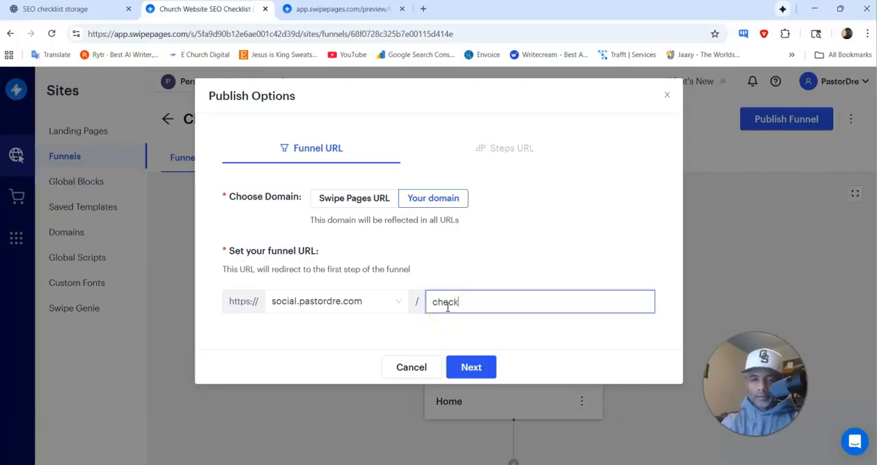
left_click(473, 367)
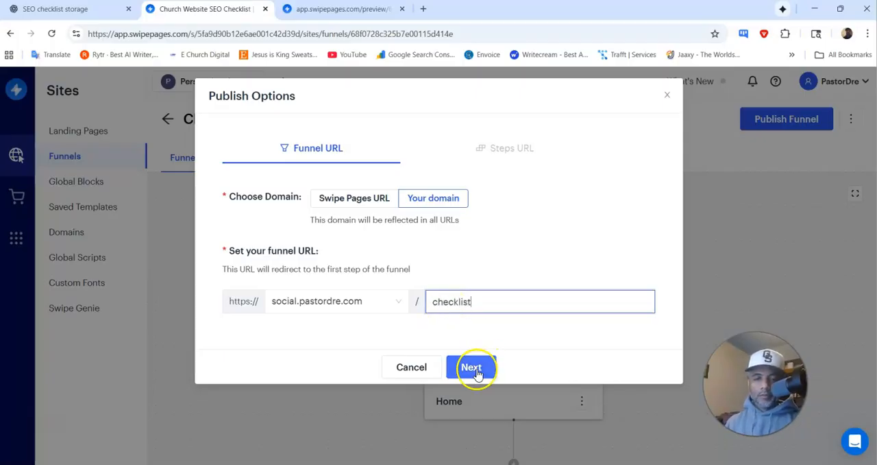
left_click(471, 287)
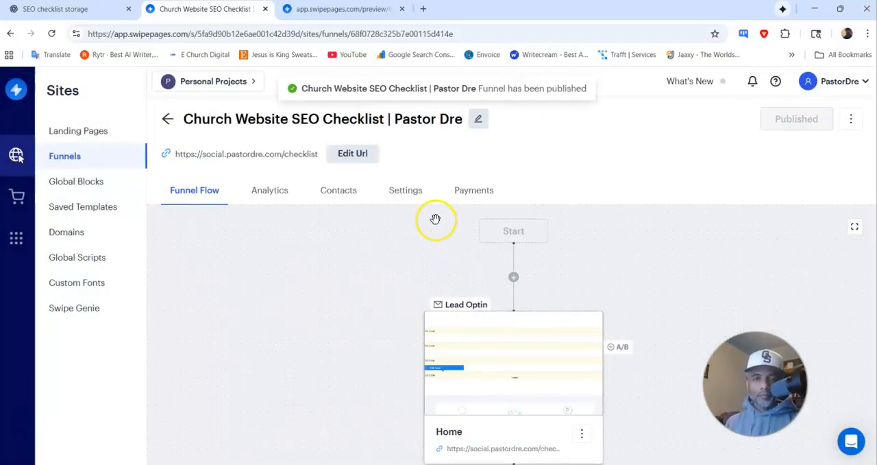
Step: Open the published funnel page and look through it from the hero section to the footer
left_click(850, 118)
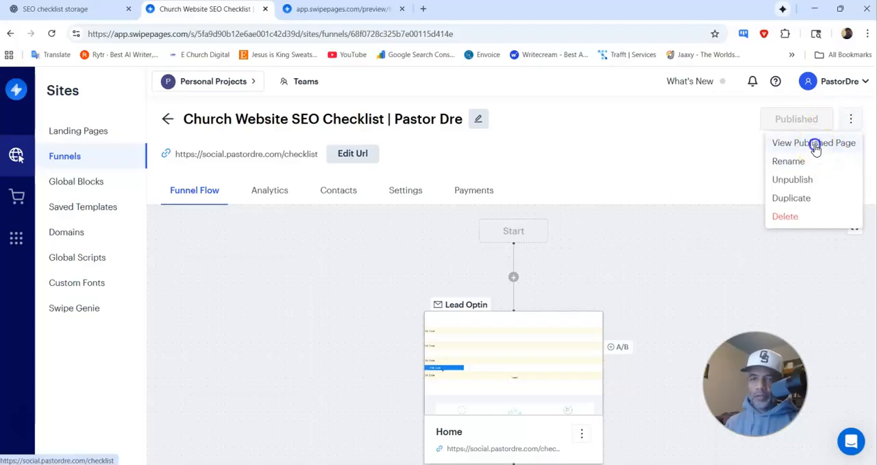
left_click(816, 143)
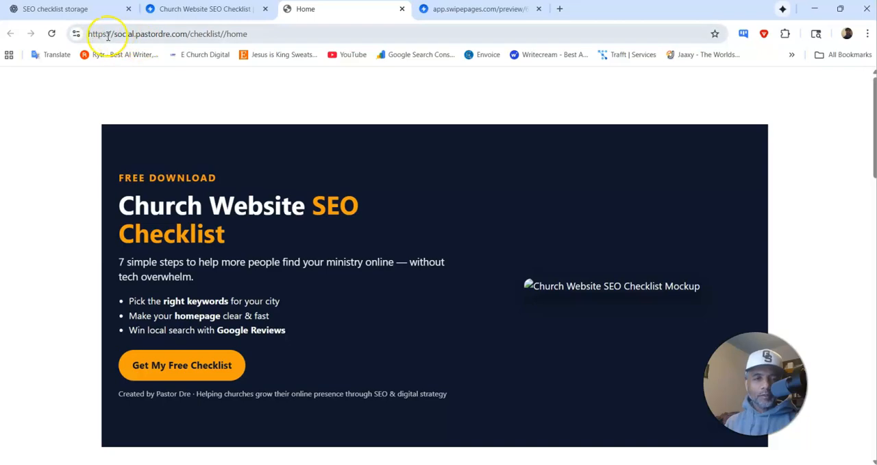
scroll(381, 209, "down", 10)
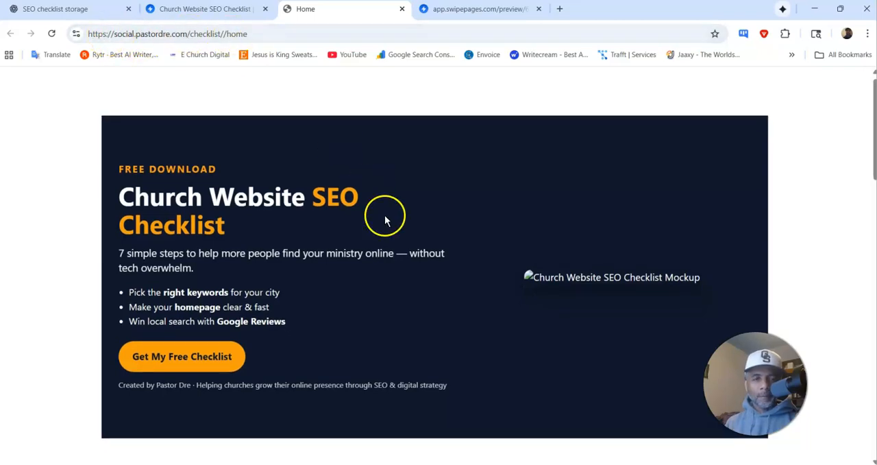
scroll(384, 215, "down", 6)
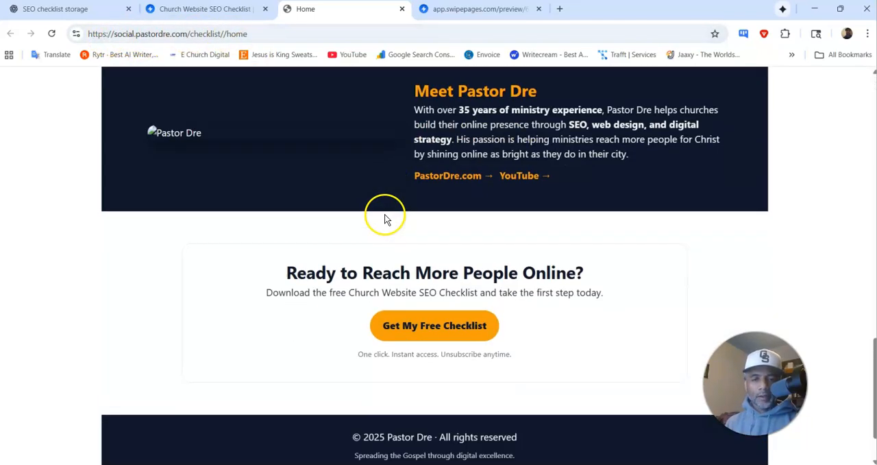
scroll(362, 194, "up", 15)
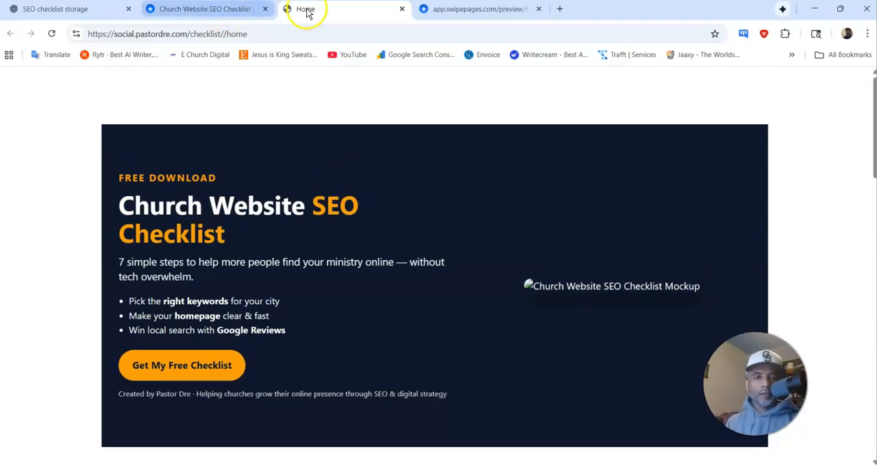
Step: Close the old page preview and return to the Church Website SEO Checklist funnel flow
left_click(447, 11)
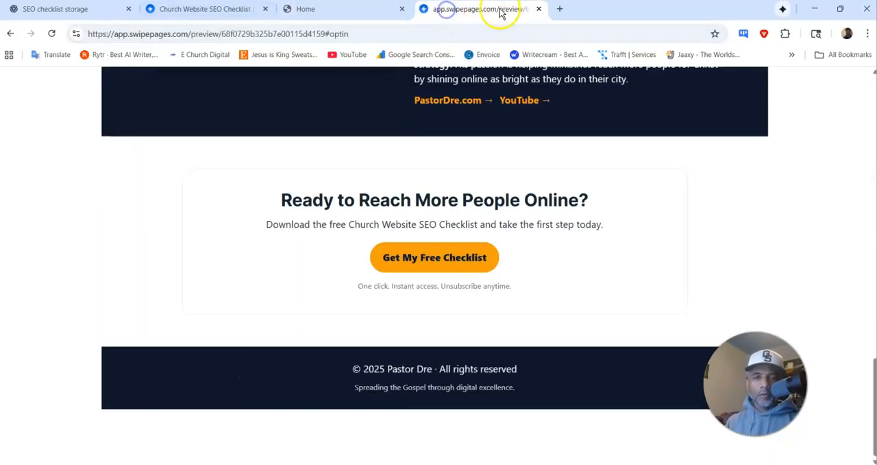
left_click(540, 11)
left_click(186, 11)
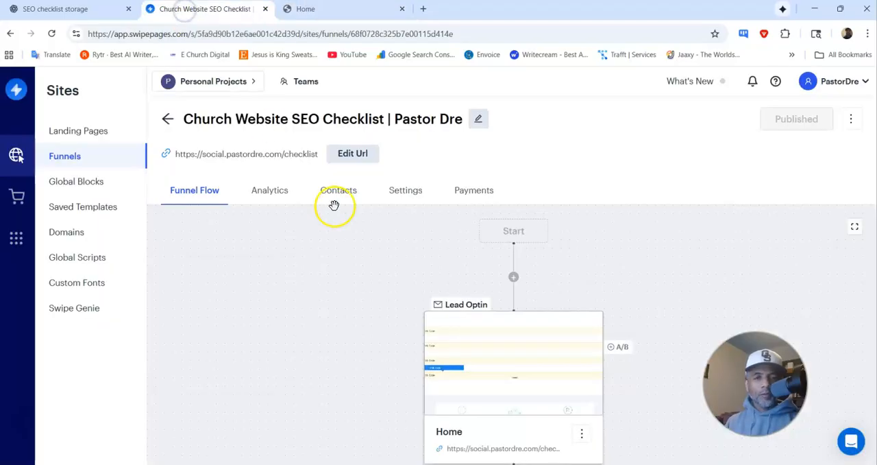
scroll(466, 249, "down", 2)
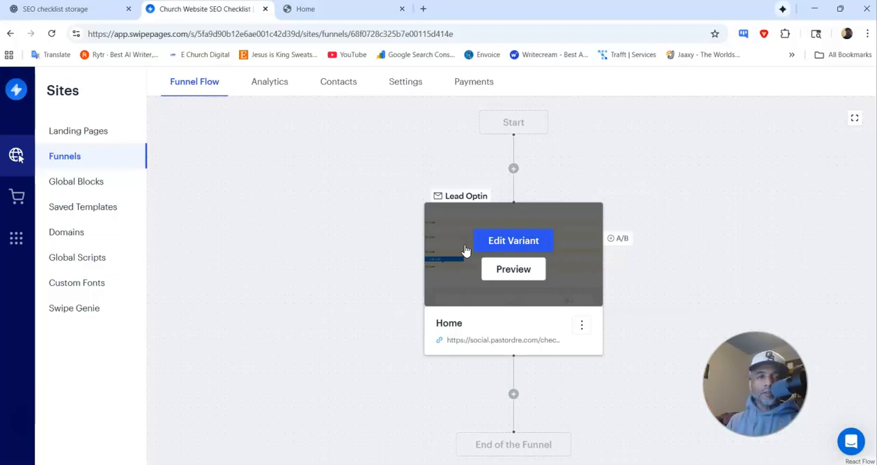
Step: Review the Bonus Pages in the ChatGPT chat and copy the Thank-You Page code
left_click(46, 9)
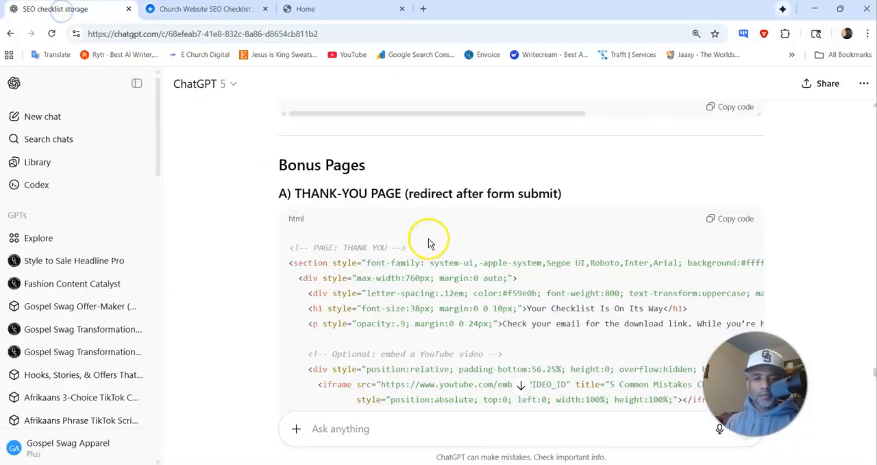
scroll(364, 196, "down", 4)
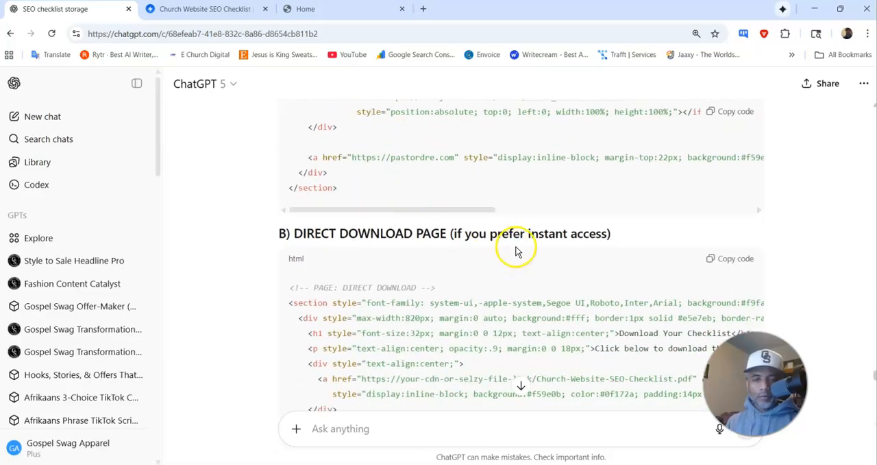
scroll(516, 247, "down", 4)
scroll(513, 229, "up", 6)
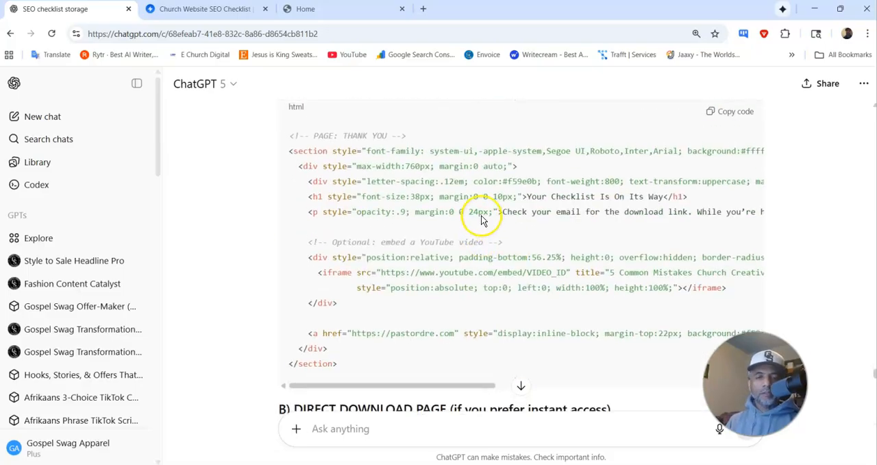
scroll(482, 218, "up", 2)
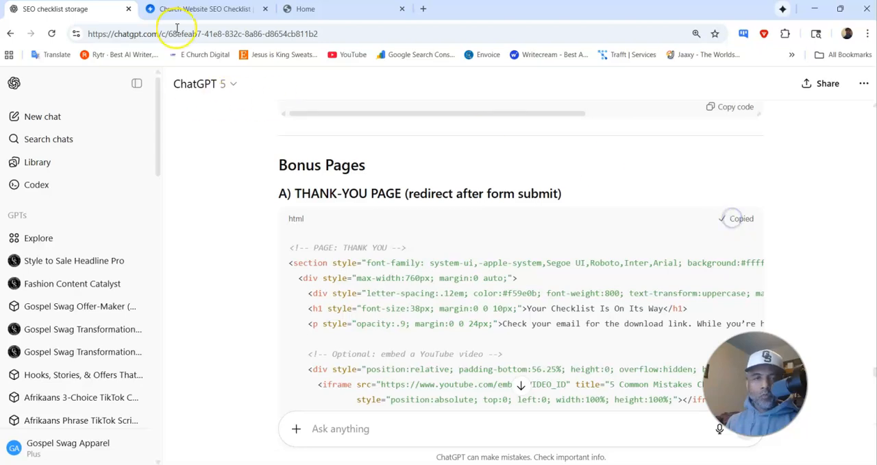
Step: Add a blank Lead Optin page named "confirm" after the Home page in the Swipe Pages funnel
left_click(206, 9)
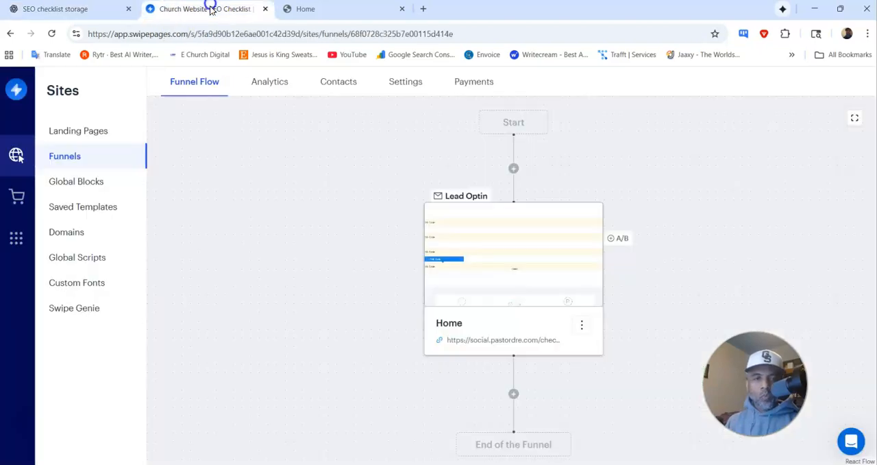
left_click(519, 390)
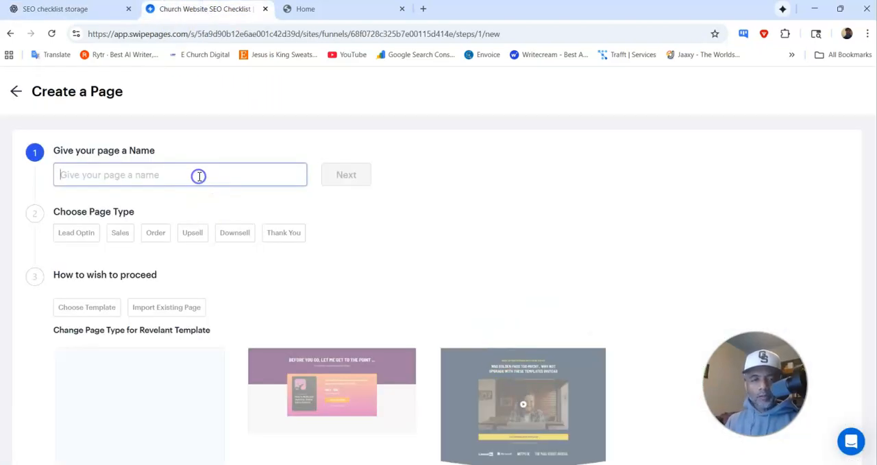
type("confirm")
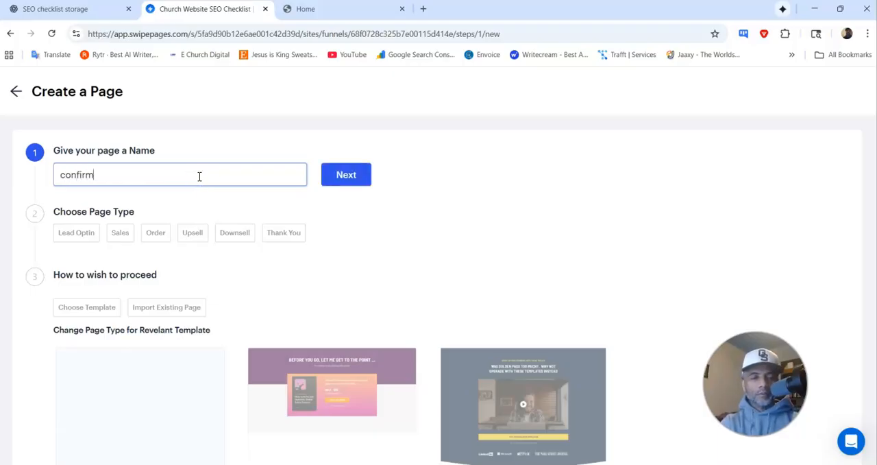
key("Return")
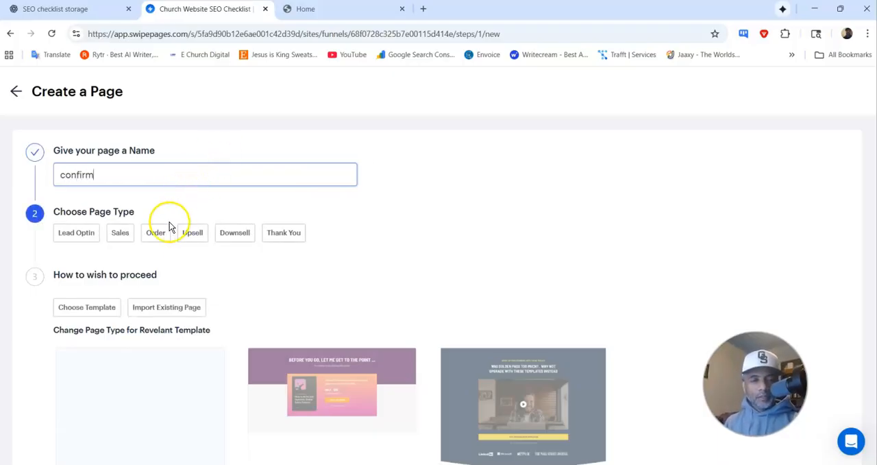
left_click(78, 233)
left_click(107, 303)
scroll(141, 329, "down", 1)
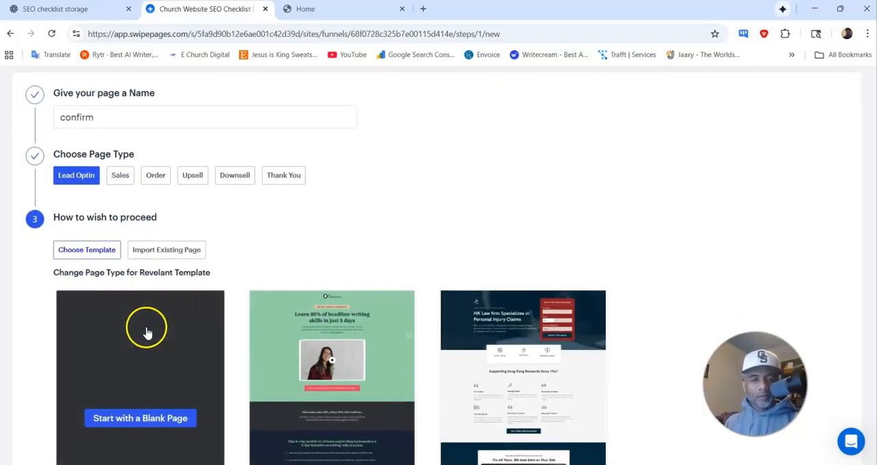
left_click(139, 417)
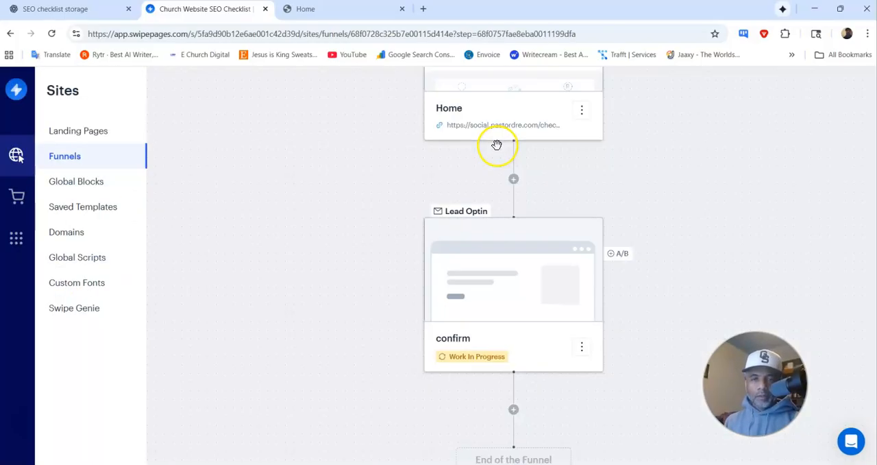
Step: Open the confirm page in the builder and add a blank section with a single-column row containing an HTML Code module
mouse_move(524, 284)
left_click(508, 261)
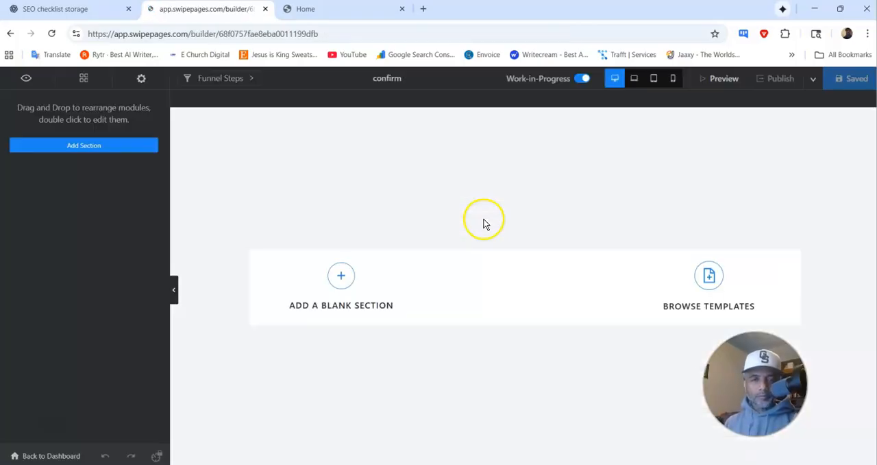
left_click(340, 275)
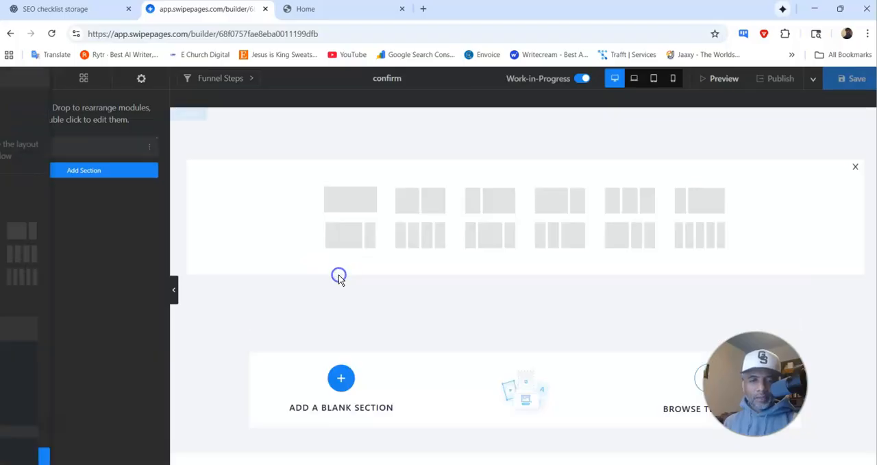
left_click(348, 206)
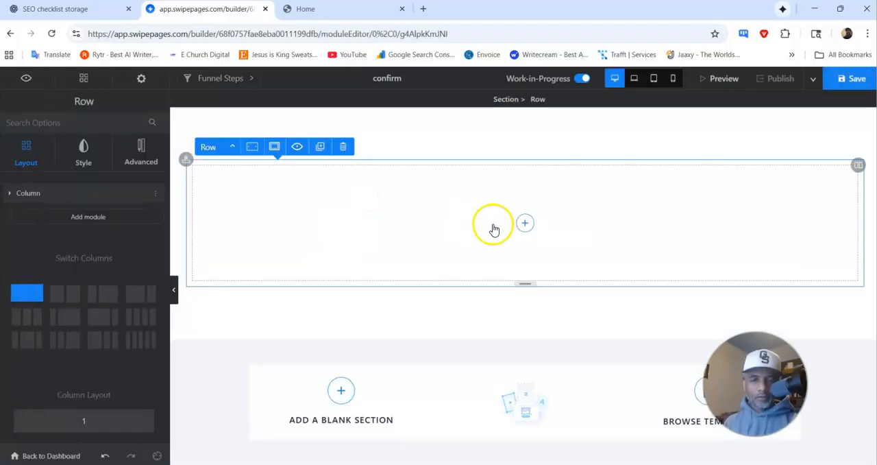
left_click(525, 222)
scroll(96, 285, "down", 3)
scroll(89, 282, "down", 5)
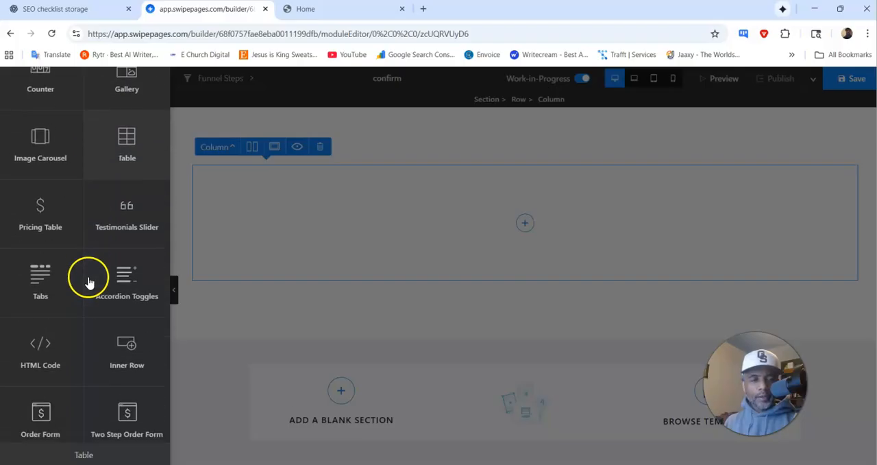
left_click(51, 350)
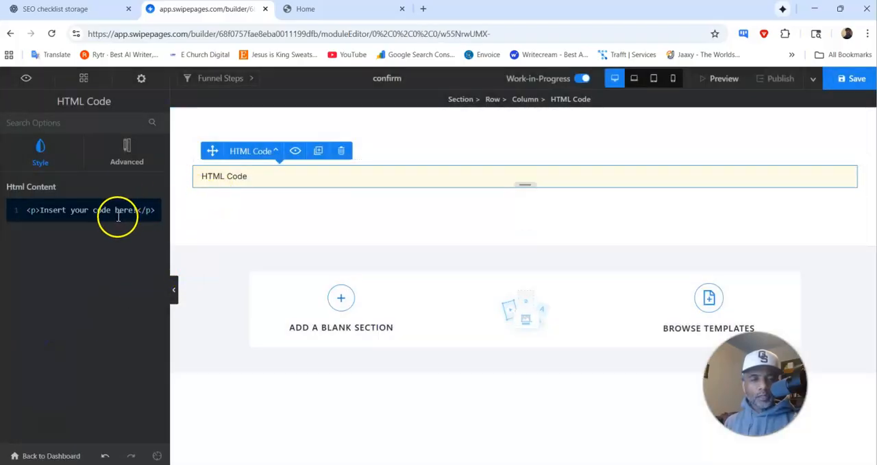
Step: Replace the HTML Code module's placeholder with the copied Thank-You Page code and save the page
key("ctrl+a")
key("ctrl+v")
left_click(855, 81)
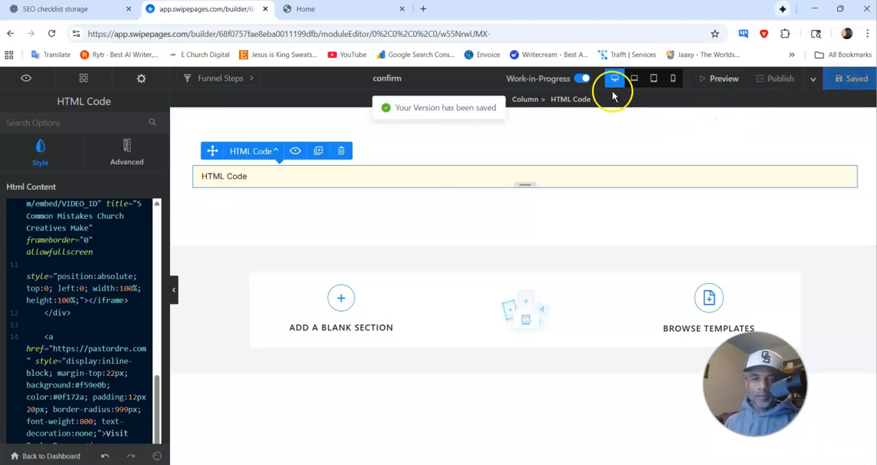
Step: Preview the confirm page from its heading to the Visit PastorDre.com link, and leave the builder for the funnel overview
left_click(732, 83)
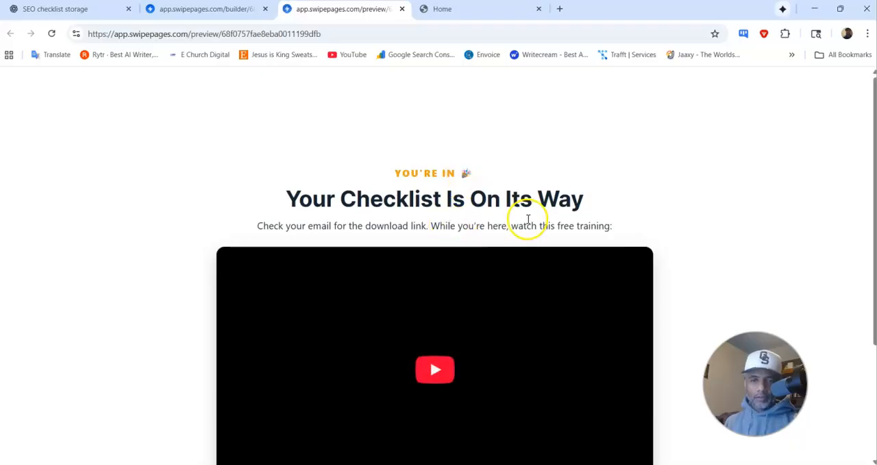
scroll(527, 221, "down", 2)
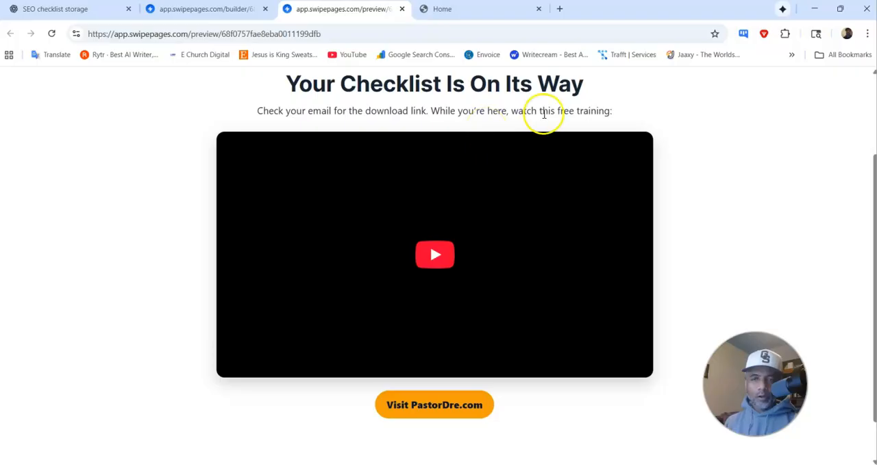
scroll(471, 303, "down", 1)
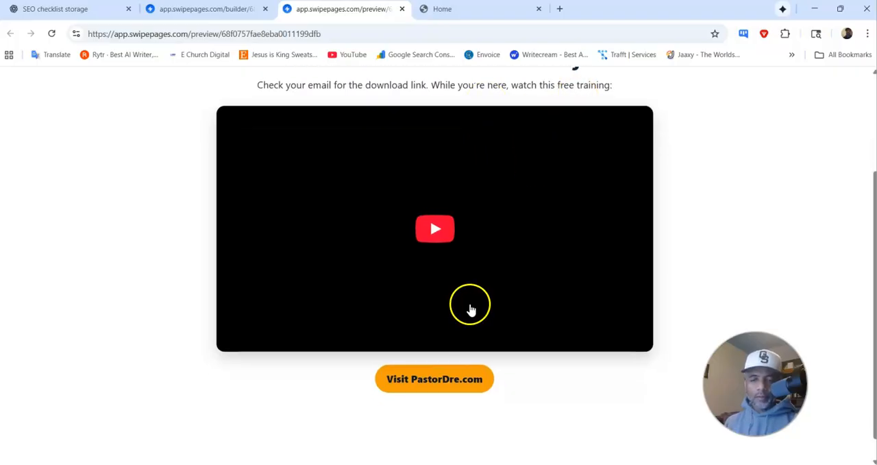
scroll(460, 308, "up", 3)
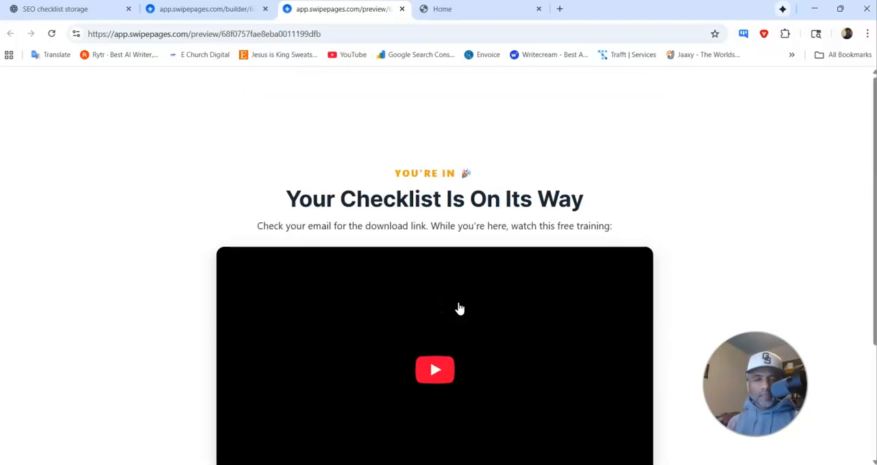
scroll(460, 306, "down", 3)
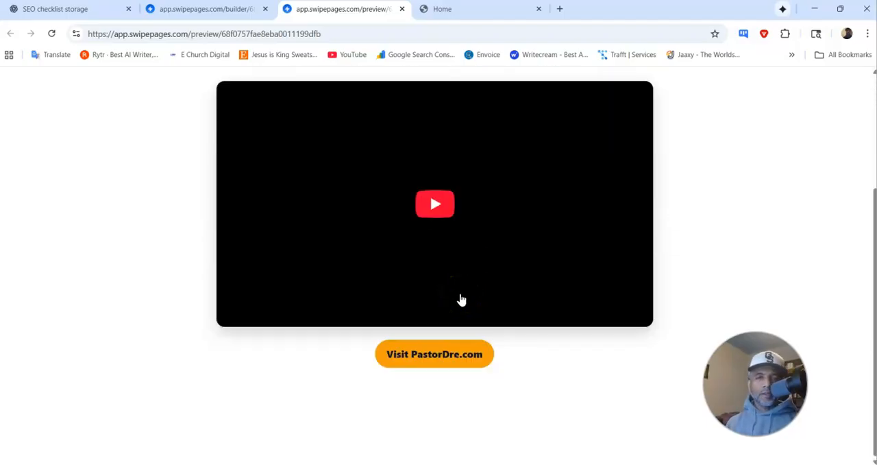
left_click(209, 8)
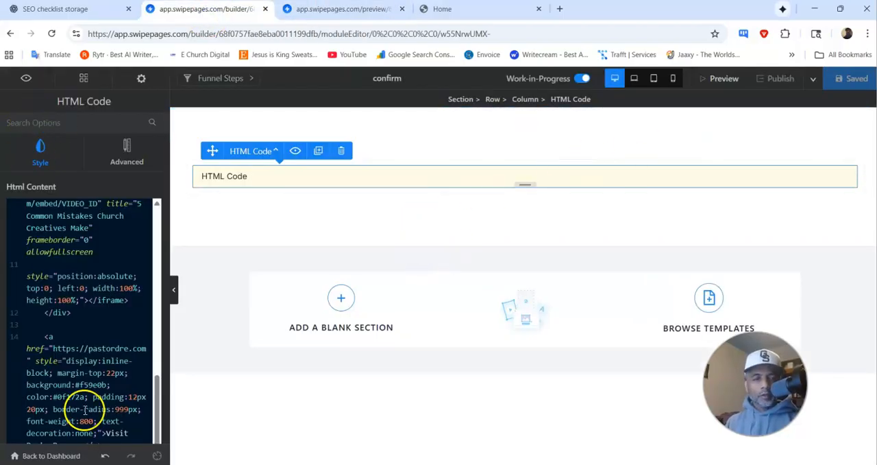
left_click(67, 458)
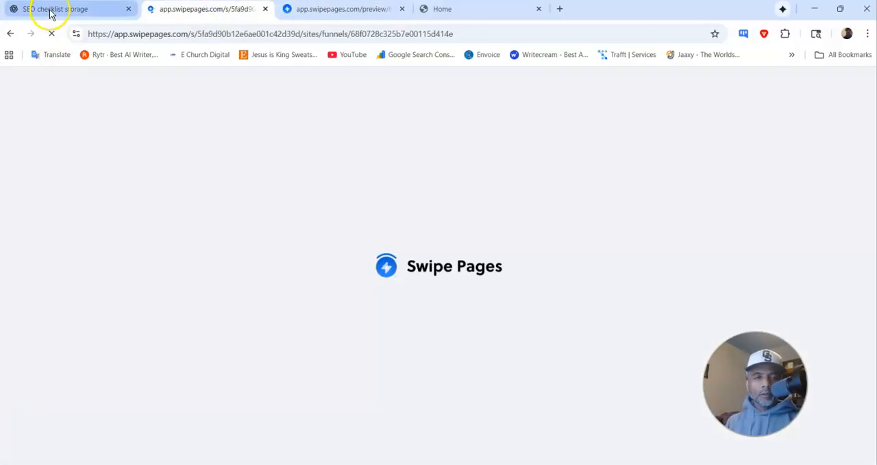
Step: Ask ChatGPT: "That thank you page is fire.. can you give me a confirm you email page after they submit their details"
left_click(54, 8)
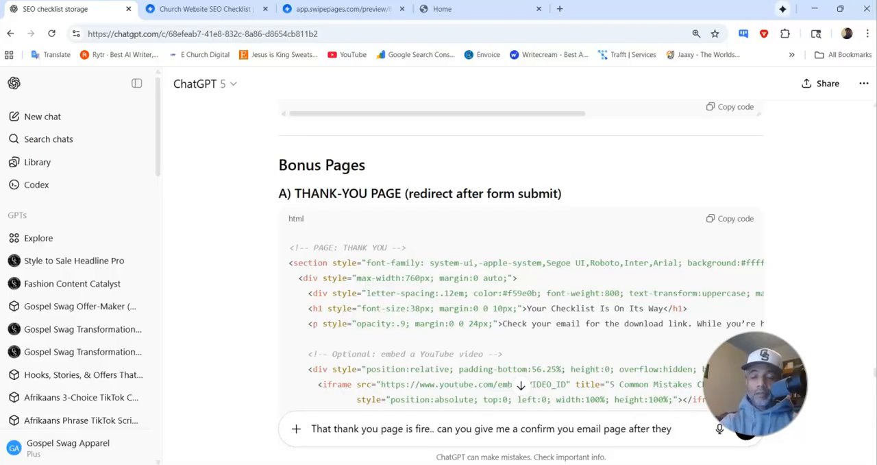
type("t thei")
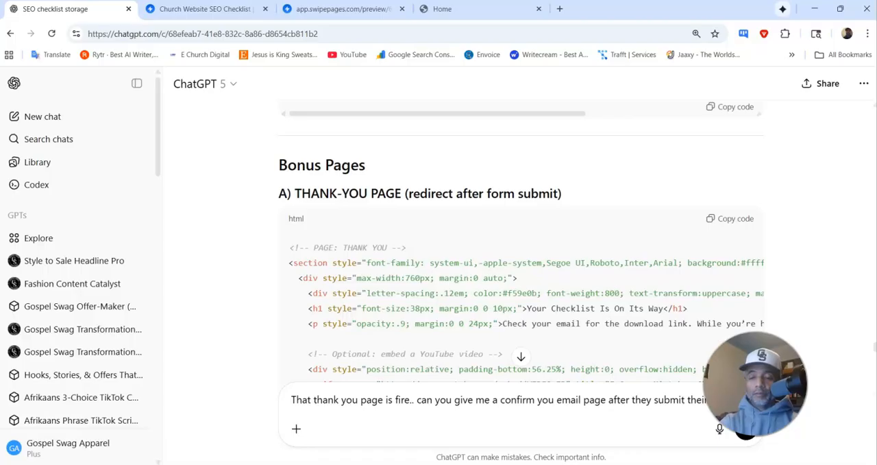
key("Return")
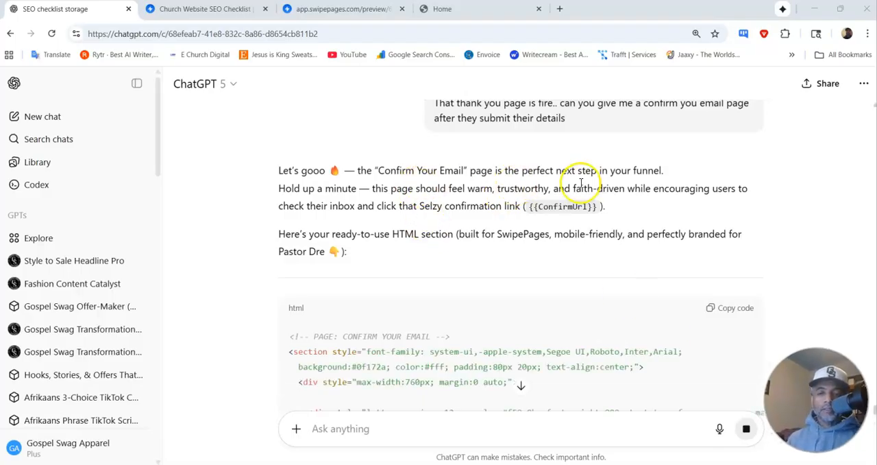
Step: Look through the Confirm Your Email page reply, copy its HTML code and switch back to the Swipe Pages funnel
scroll(582, 184, "down", 4)
scroll(723, 150, "up", 2)
scroll(619, 251, "down", 7)
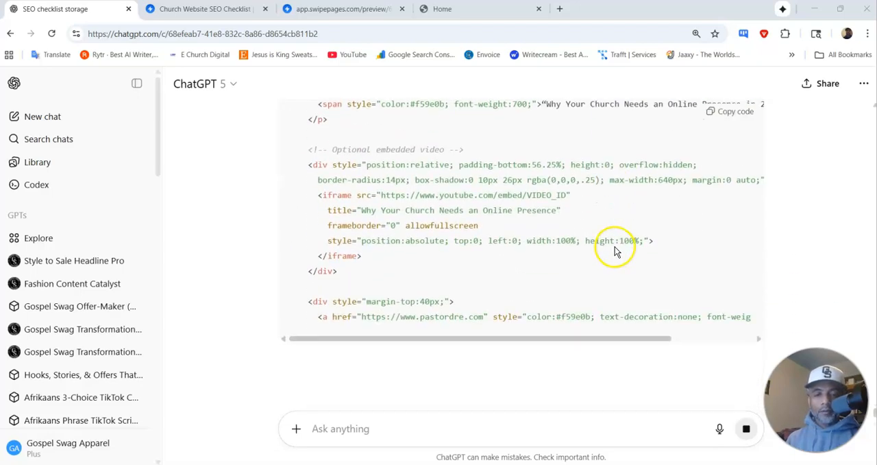
scroll(615, 246, "down", 3)
scroll(614, 237, "up", 1)
scroll(615, 229, "down", 1)
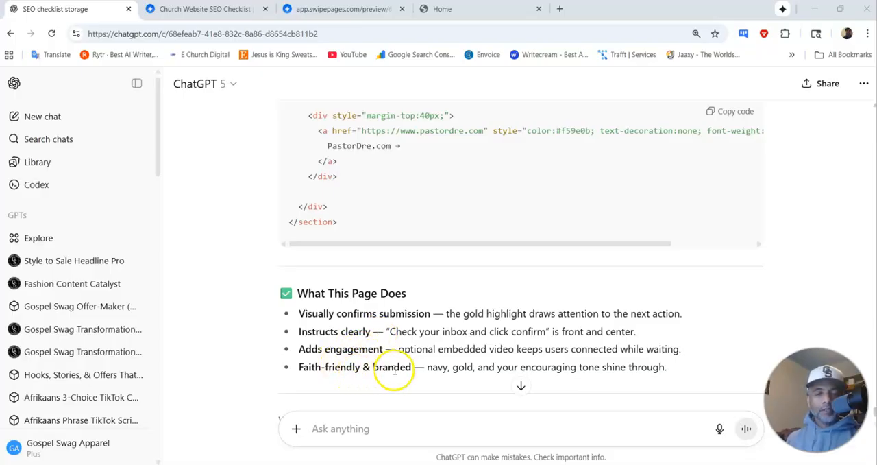
left_click(719, 111)
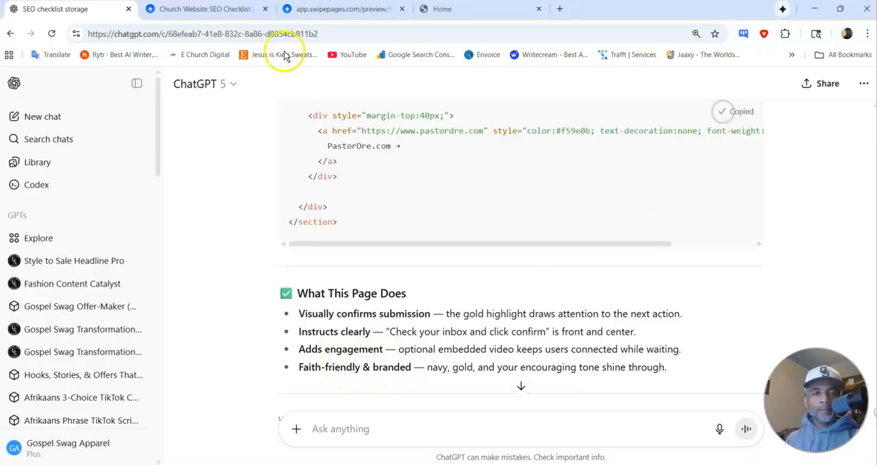
left_click(200, 10)
scroll(411, 281, "down", 5)
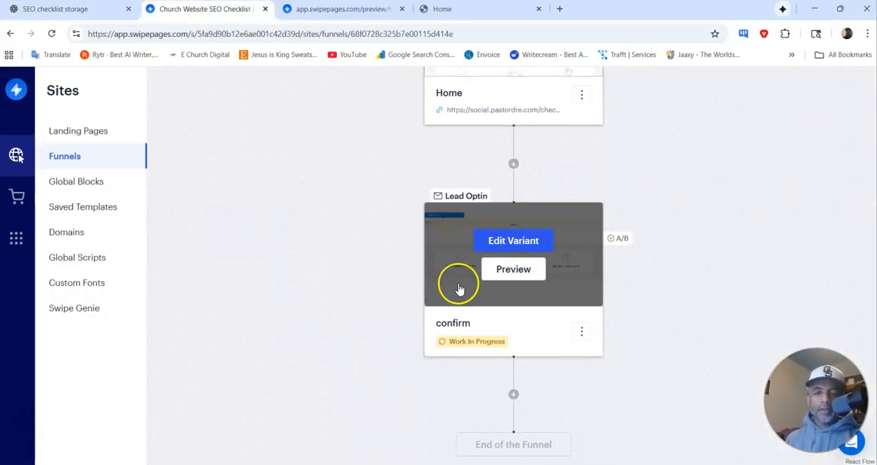
left_click(514, 394)
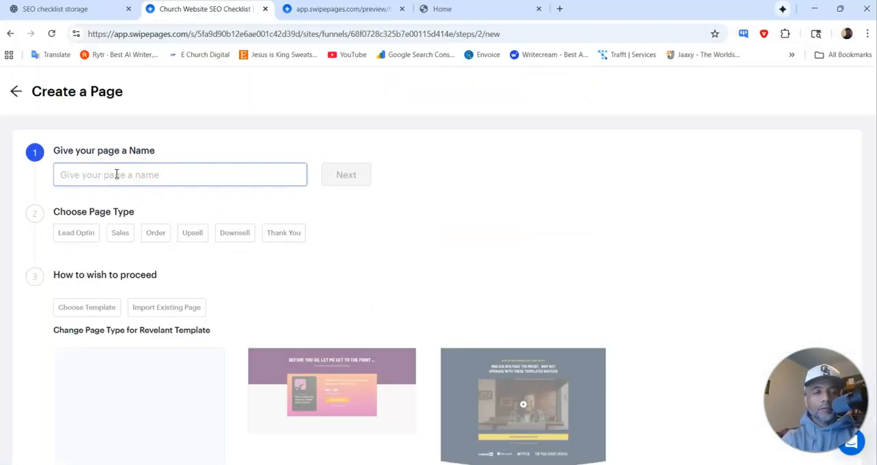
left_click(15, 92)
scroll(509, 338, "down", 5)
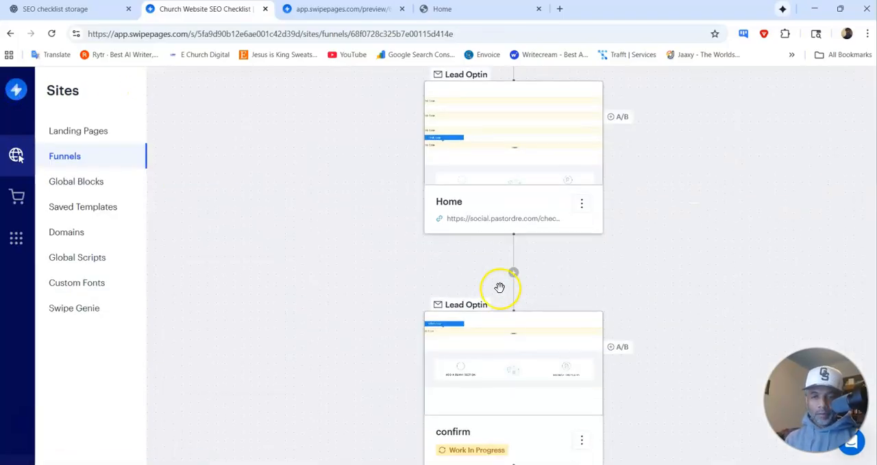
Step: Open the funnel's confirm page for editing
scroll(500, 288, "down", 2)
mouse_move(497, 268)
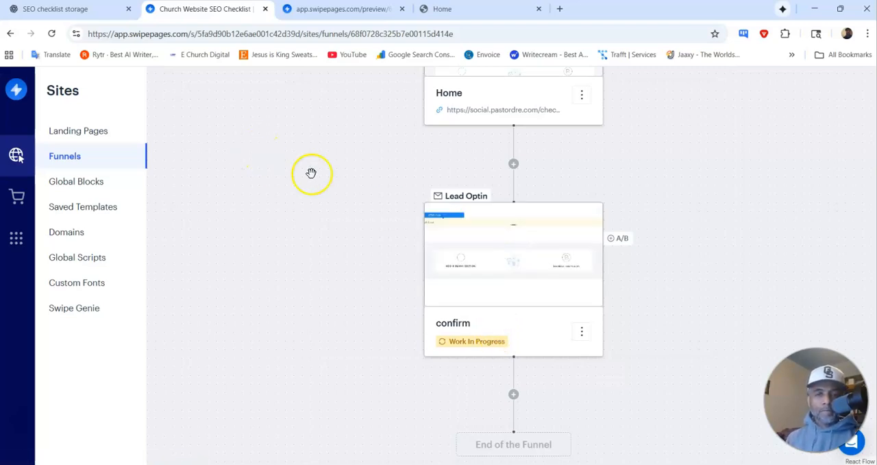
mouse_move(490, 230)
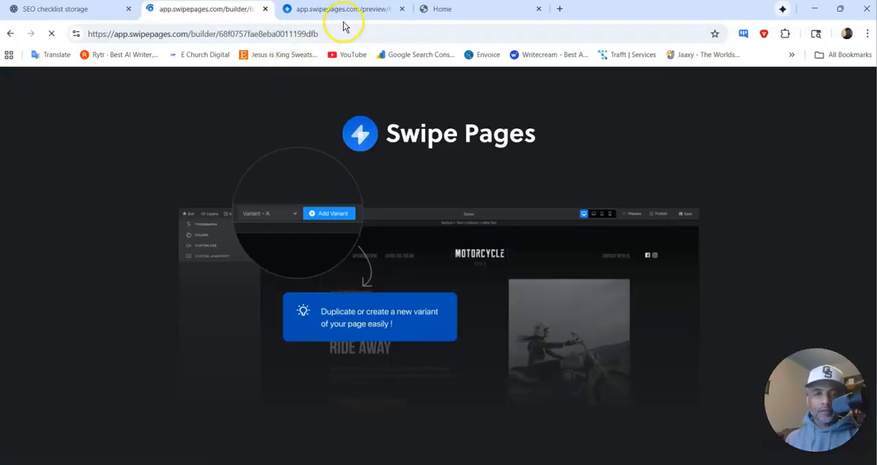
left_click(346, 9)
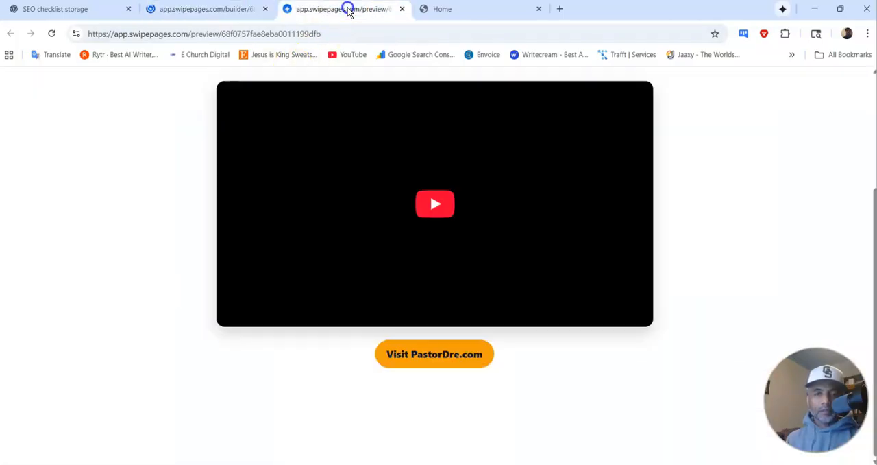
left_click(209, 12)
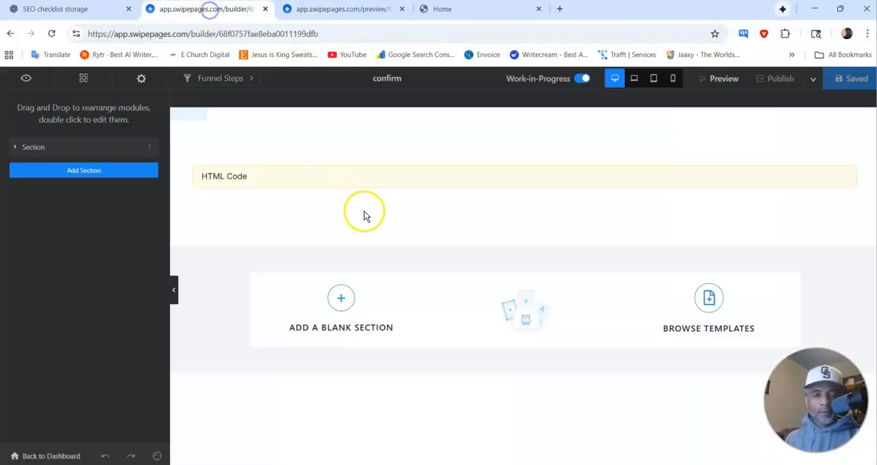
Step: Replace the HTML Code module's content on the confirm page with the copied Confirm Your Email code and save the page
left_click(290, 172)
left_click(131, 254)
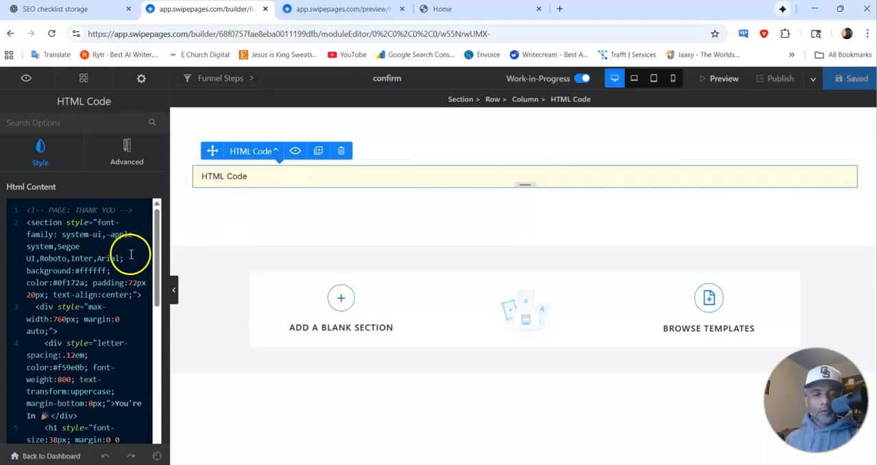
key("ctrl+a")
key("BackSpace")
key("ctrl+v")
left_click(853, 81)
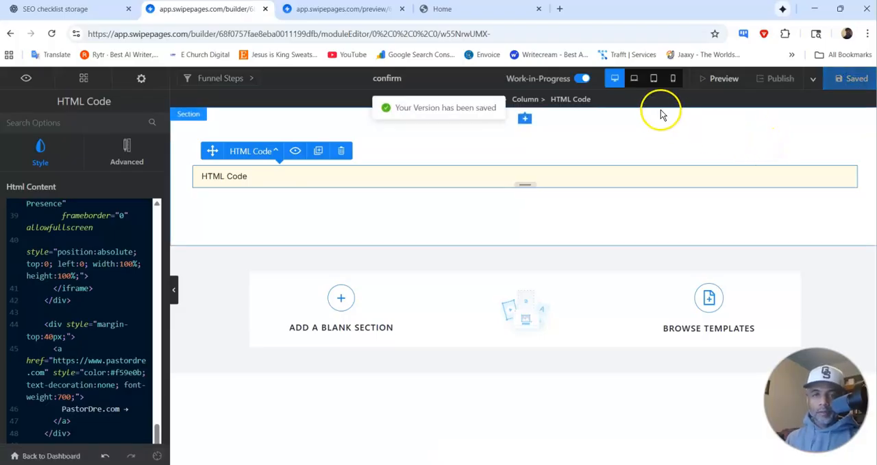
Step: Reload the confirm page preview and check it from the Confirm Your Email Address heading down past the embedded video
left_click(350, 9)
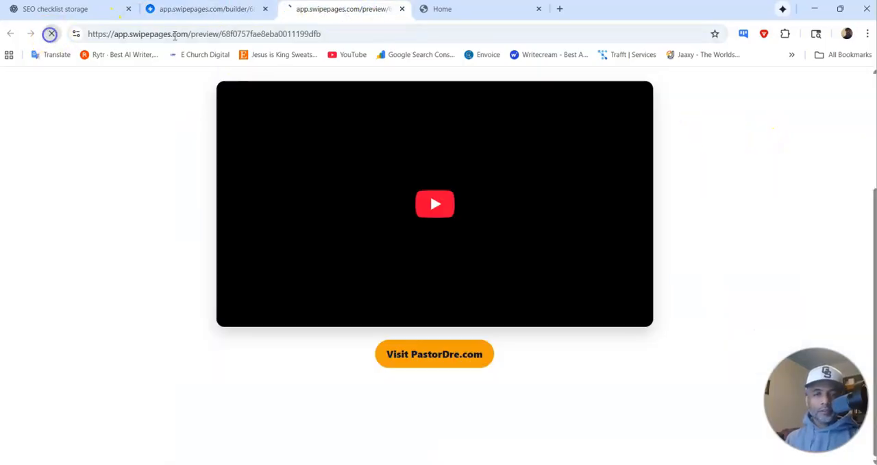
scroll(447, 158, "up", 3)
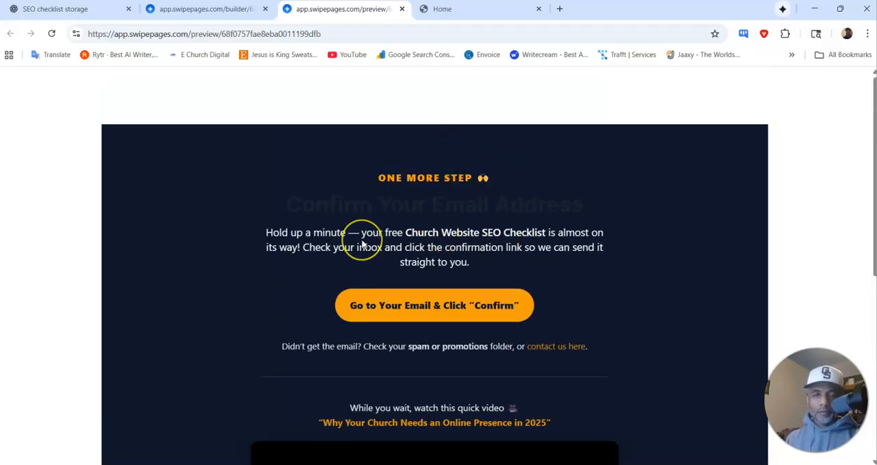
scroll(363, 245, "down", 2)
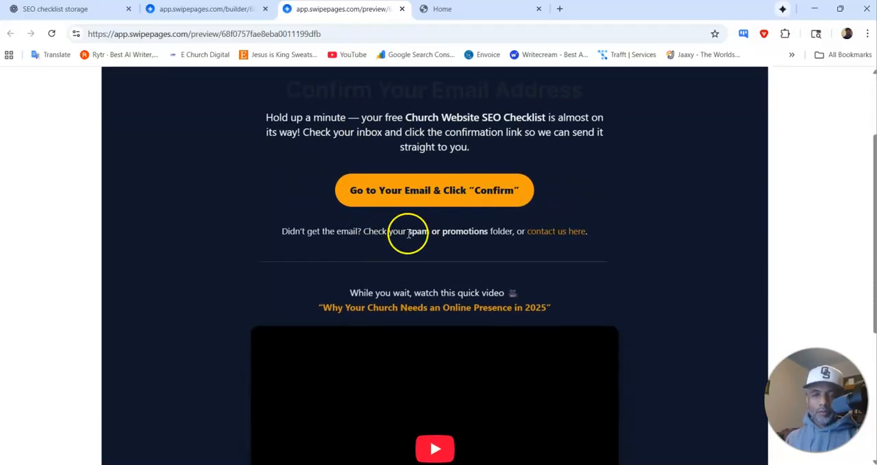
scroll(410, 233, "down", 2)
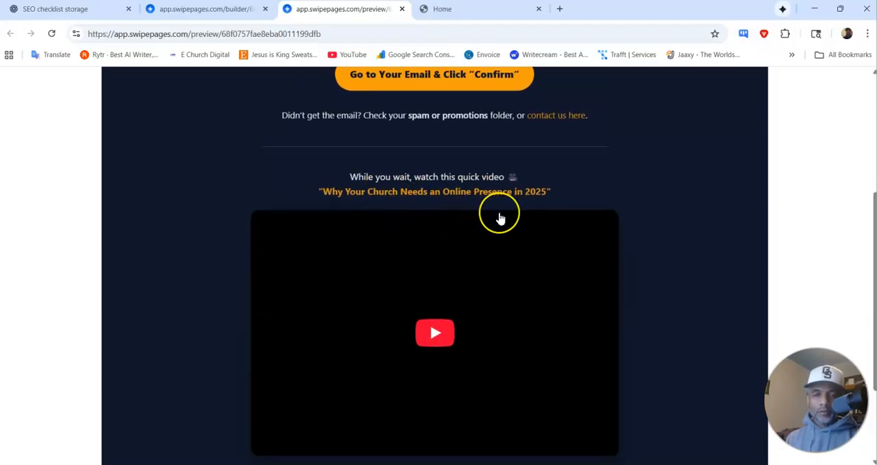
scroll(501, 218, "down", 2)
scroll(418, 392, "up", 5)
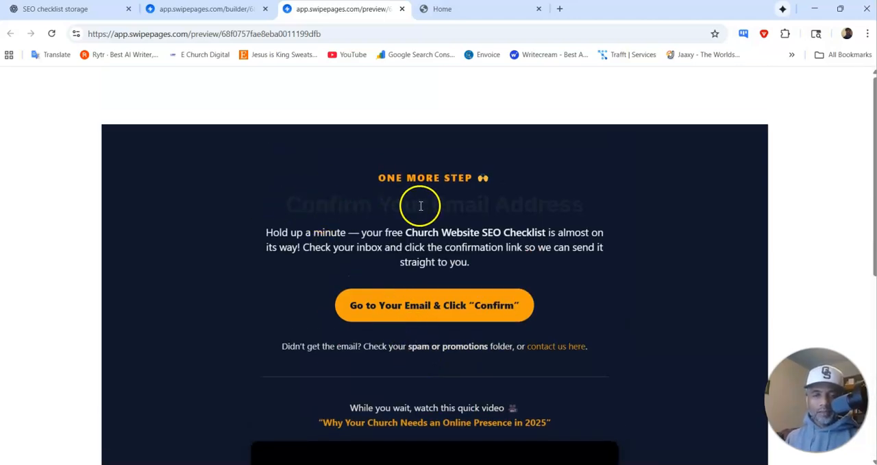
Step: Tell ChatGPT: "This page looks great but you can read confirm your email it blends in with the background"
left_click(80, 10)
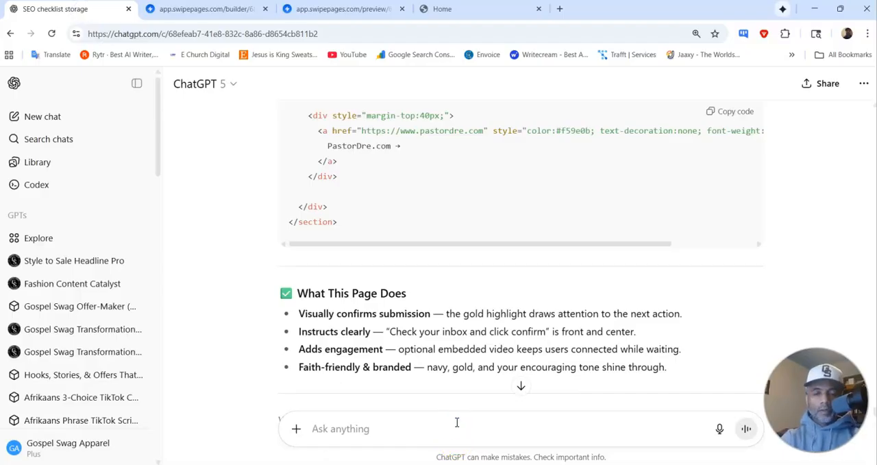
type("Th")
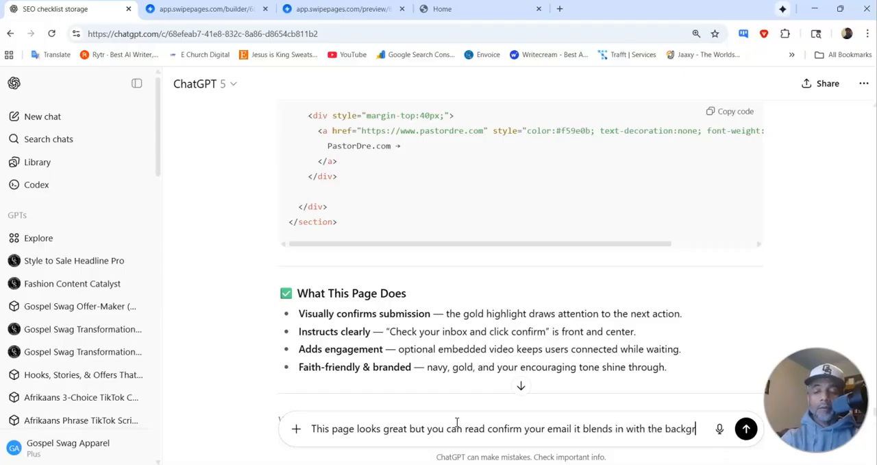
type("oud")
key("Return")
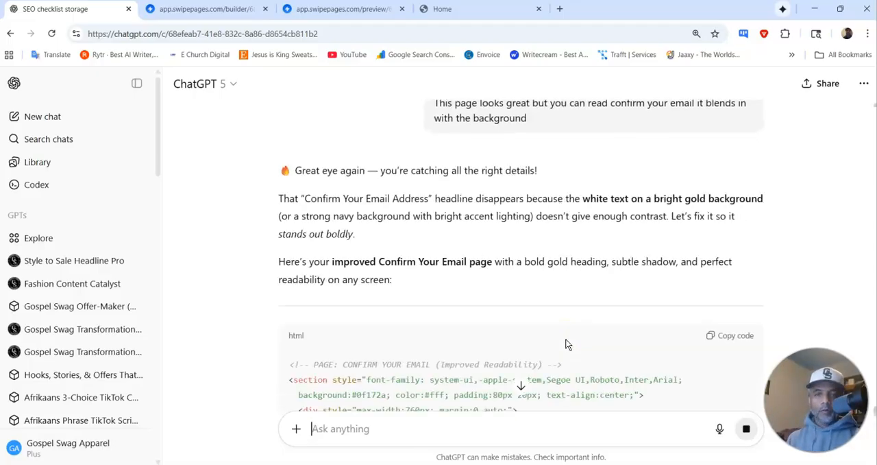
Step: Look through ChatGPT's improved-readability Confirm Your Email reply and copy its HTML code
scroll(570, 290, "down", 3)
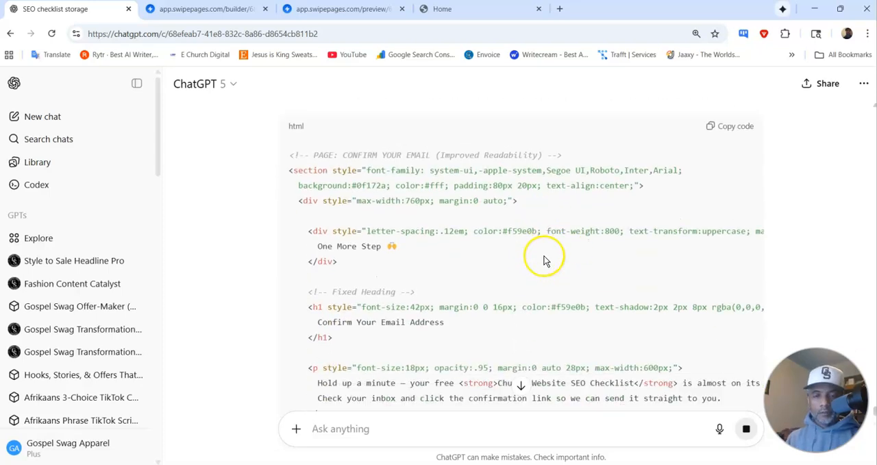
scroll(545, 259, "down", 3)
scroll(482, 236, "down", 6)
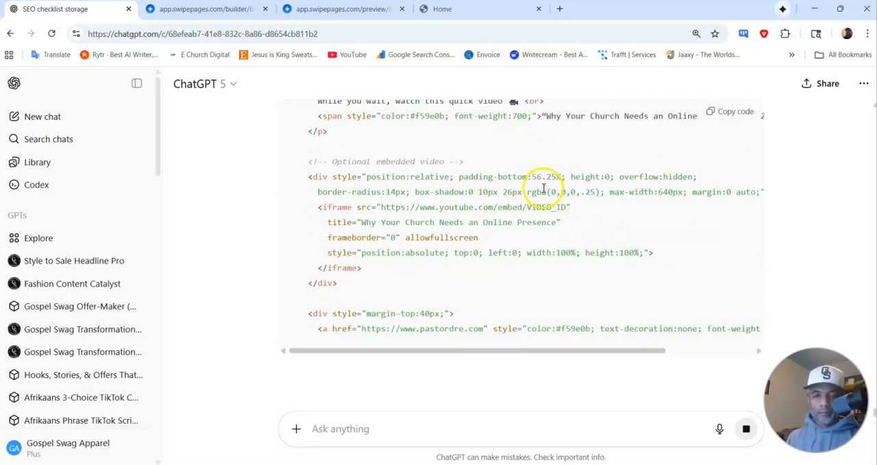
scroll(543, 188, "down", 3)
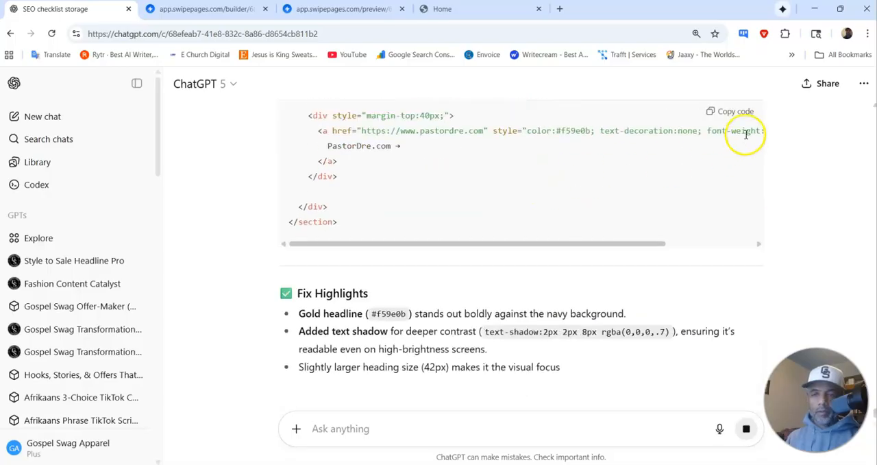
left_click(739, 115)
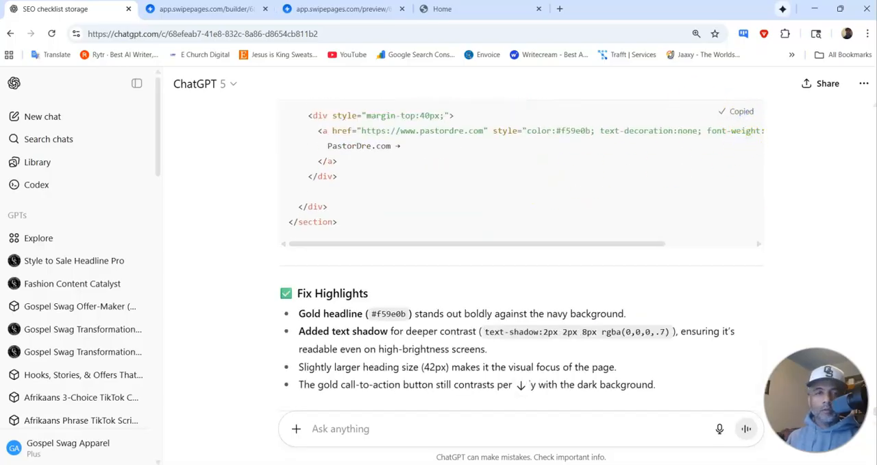
Step: Back in the Swipe Pages builder, replace the confirm page's HTML Code content with the improved-readability version and save
left_click(227, 9)
left_click(129, 260)
key("ctrl+a")
key("Delete")
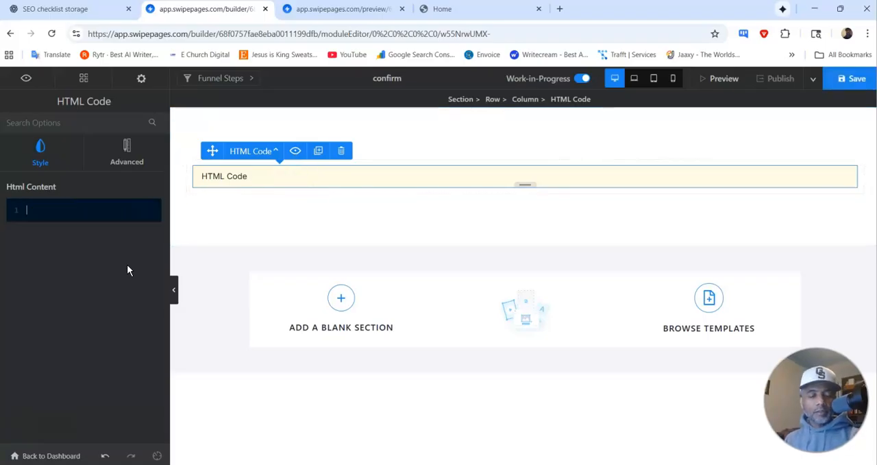
key("ctrl+v")
left_click(848, 82)
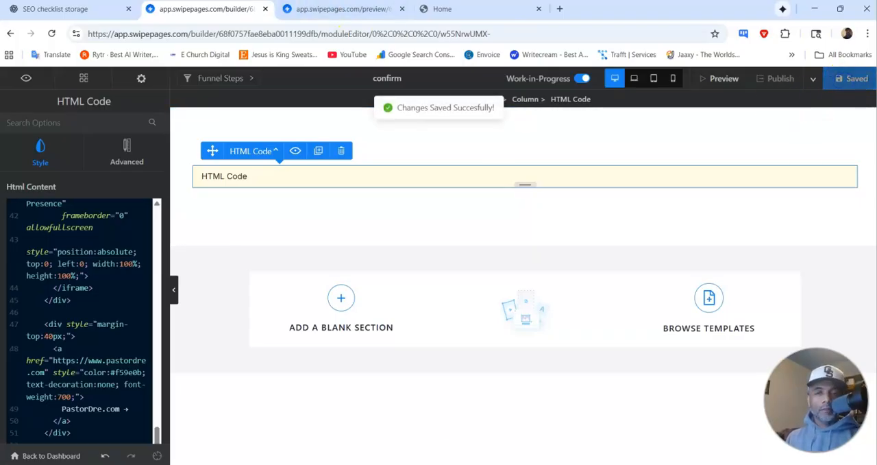
Step: Check the updated heading and content in the confirm page preview, and leave the builder for the funnel overview
left_click(346, 8)
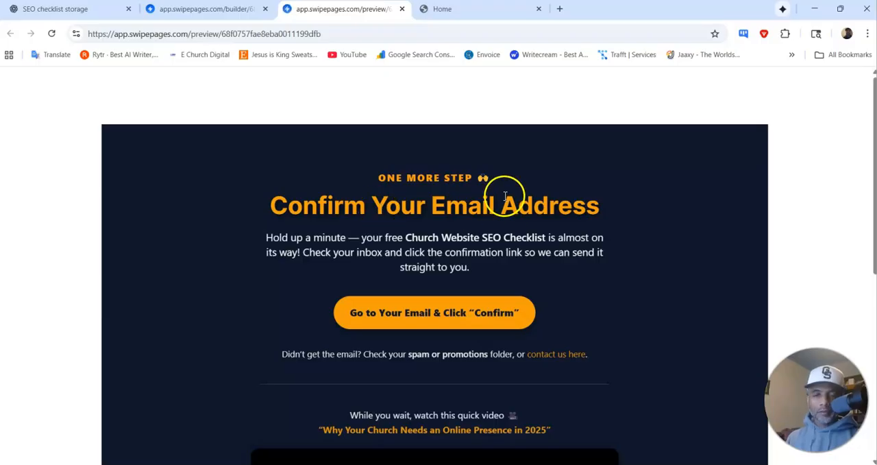
scroll(505, 195, "down", 5)
scroll(504, 194, "up", 5)
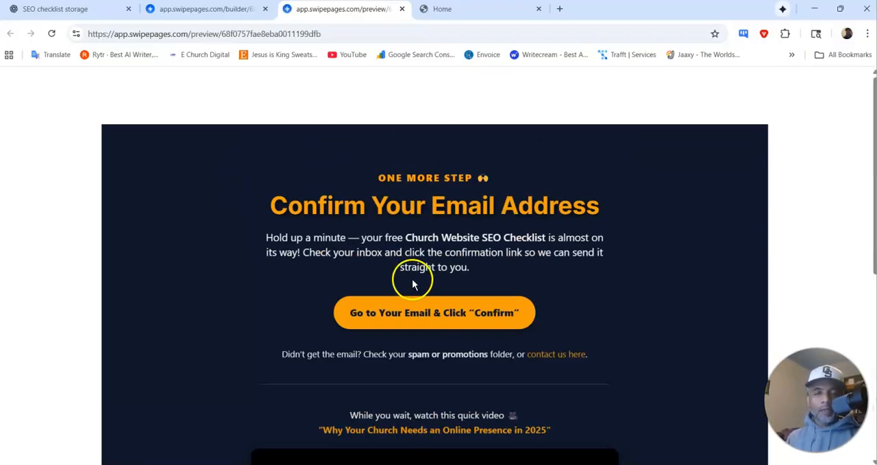
left_click(182, 10)
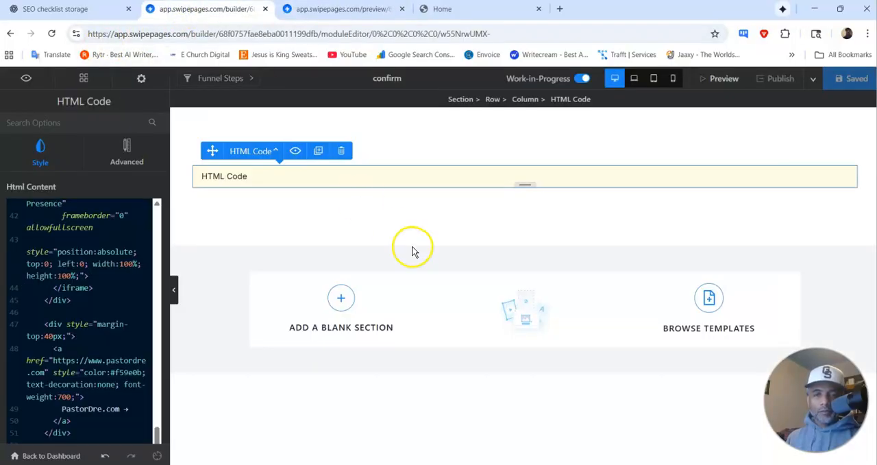
left_click(51, 456)
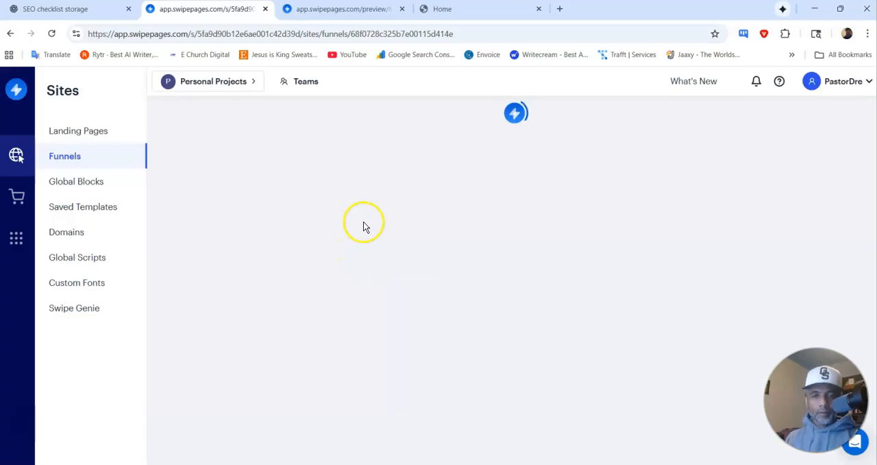
Step: Add a blank page named "Thank you" of type Thank You after the confirm step and open it for editing
scroll(492, 255, "down", 3)
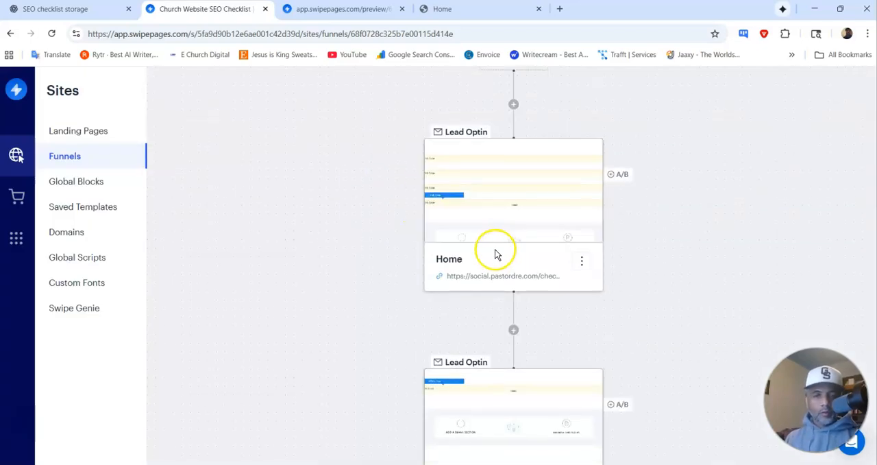
scroll(497, 250, "down", 3)
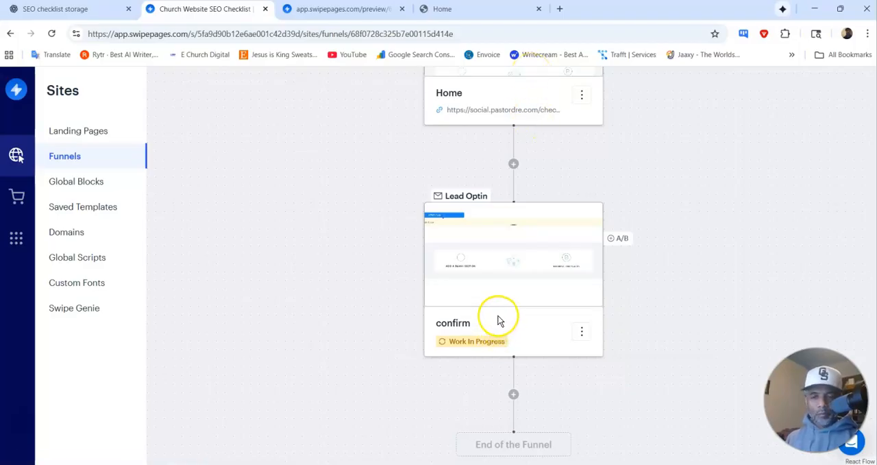
left_click(514, 396)
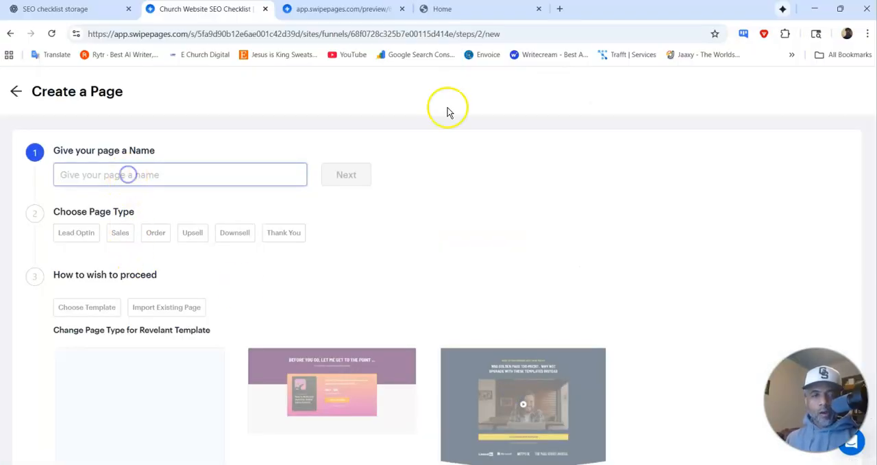
type("Thank you")
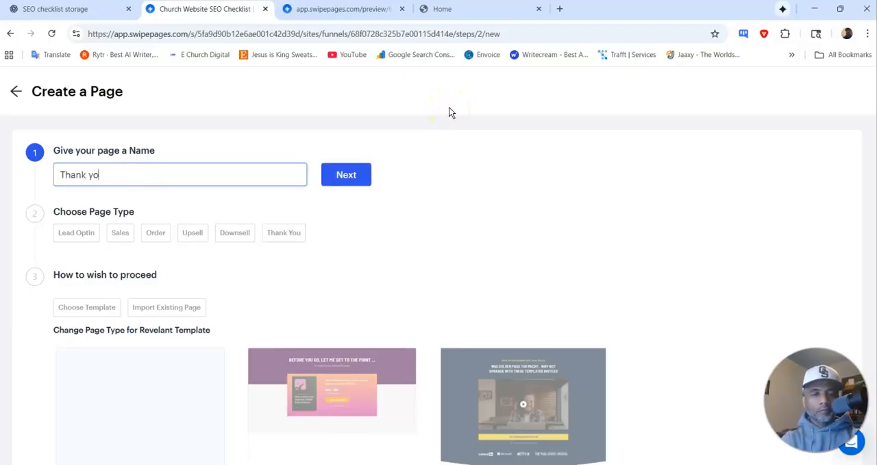
left_click(345, 174)
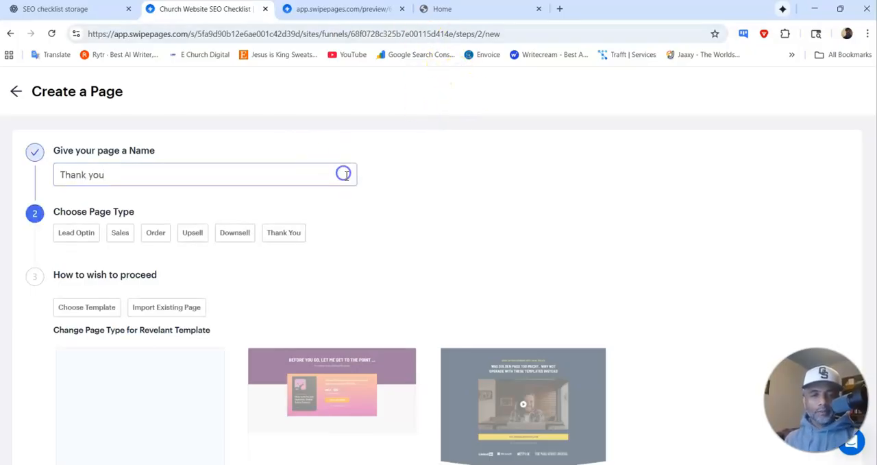
left_click(293, 234)
mouse_move(143, 362)
scroll(144, 288, "down", 3)
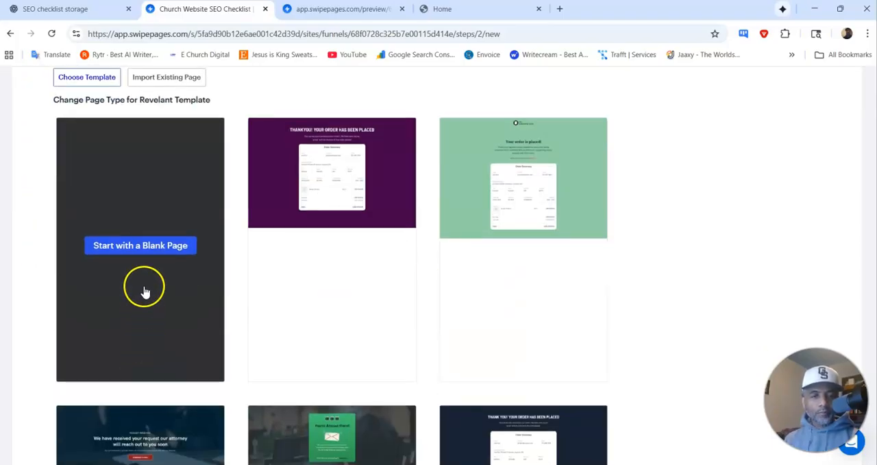
left_click(143, 250)
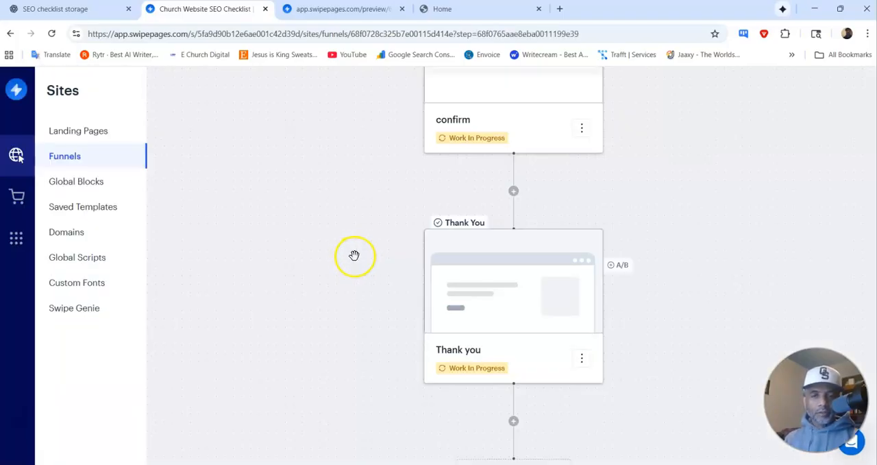
mouse_move(464, 276)
left_click(514, 243)
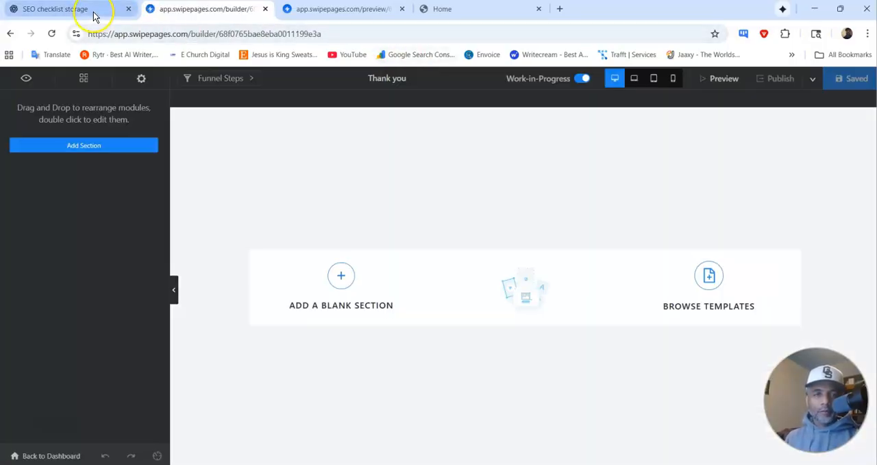
Step: Find the "THANK-YOU PAGE (redirect after form submit)" code under Bonus Pages in the ChatGPT conversation and copy its HTML
left_click(92, 10)
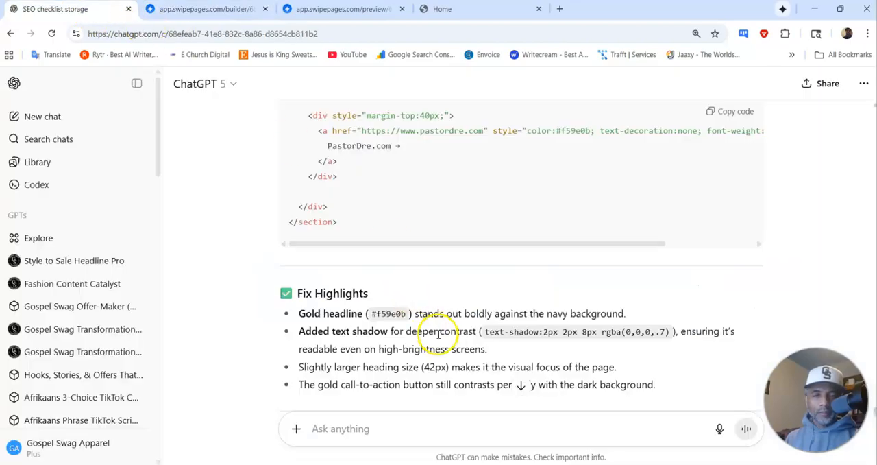
scroll(439, 334, "up", 20)
scroll(432, 274, "up", 15)
scroll(439, 252, "down", 2)
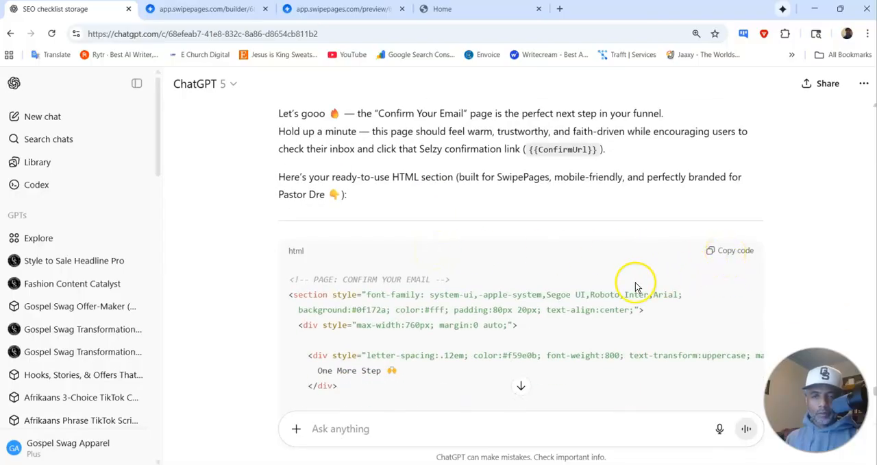
scroll(636, 287, "up", 15)
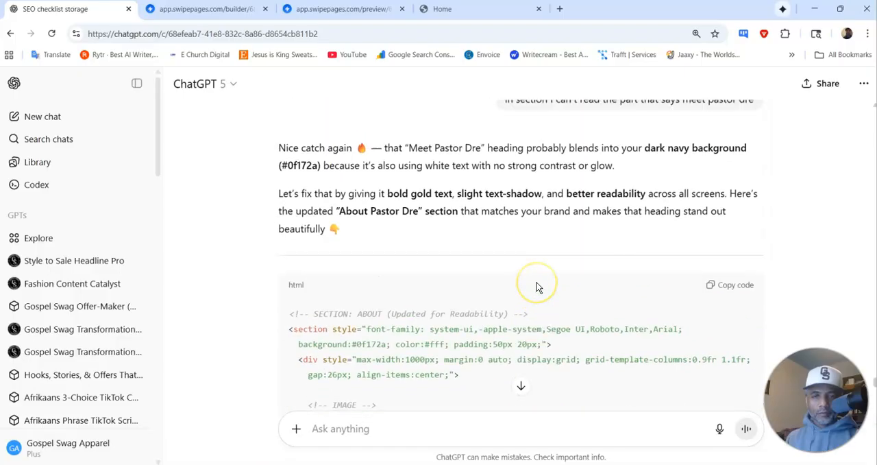
scroll(538, 287, "up", 1)
scroll(538, 277, "down", 6)
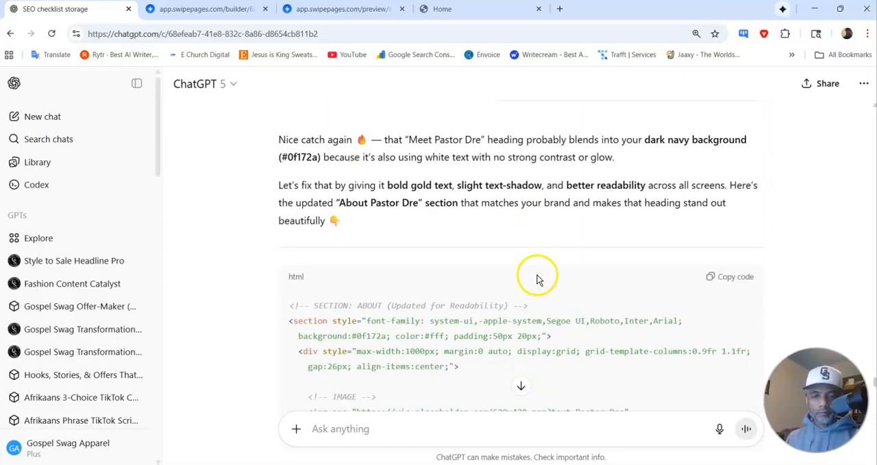
scroll(546, 272, "down", 10)
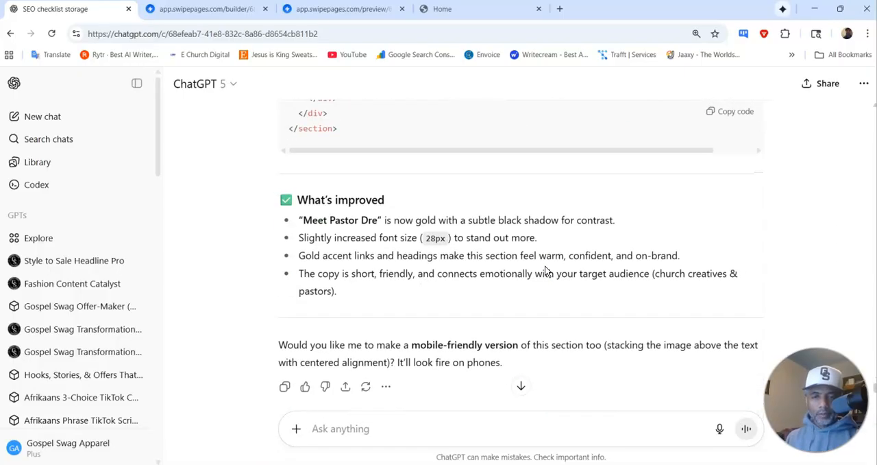
scroll(546, 267, "down", 5)
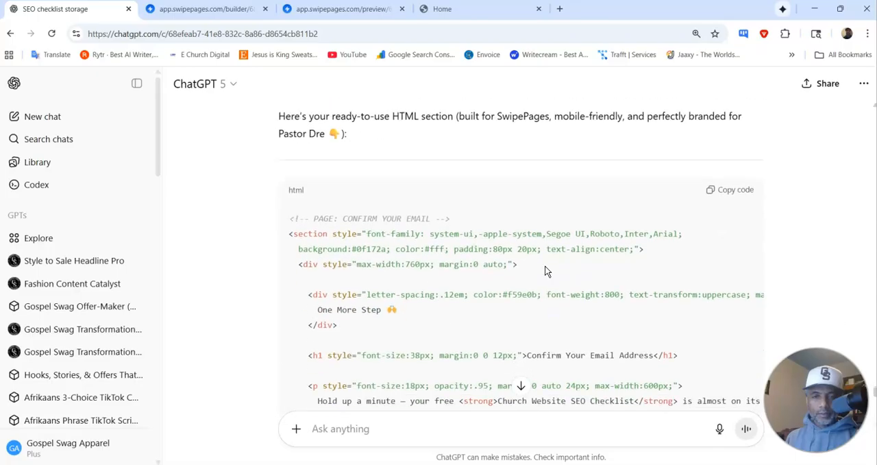
scroll(547, 272, "down", 5)
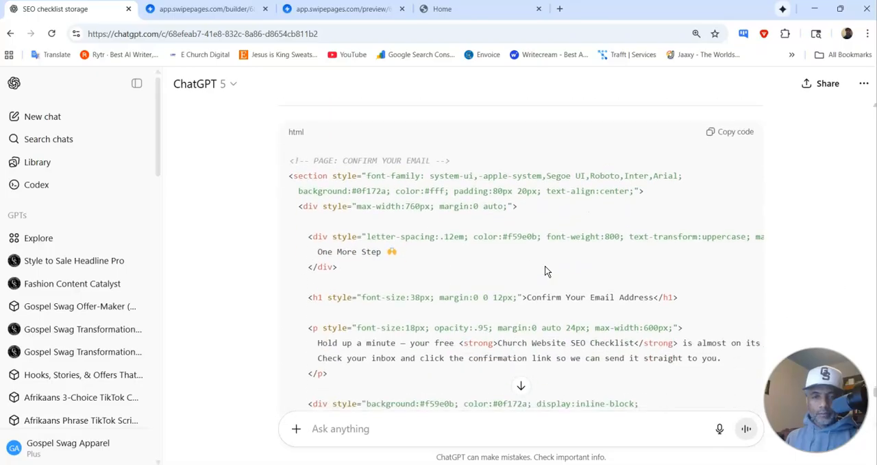
scroll(546, 271, "down", 10)
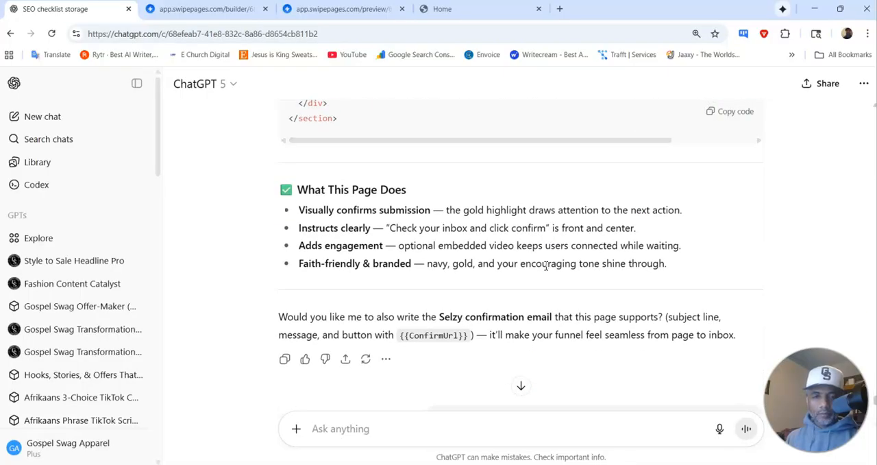
scroll(546, 267, "down", 5)
scroll(547, 265, "down", 2)
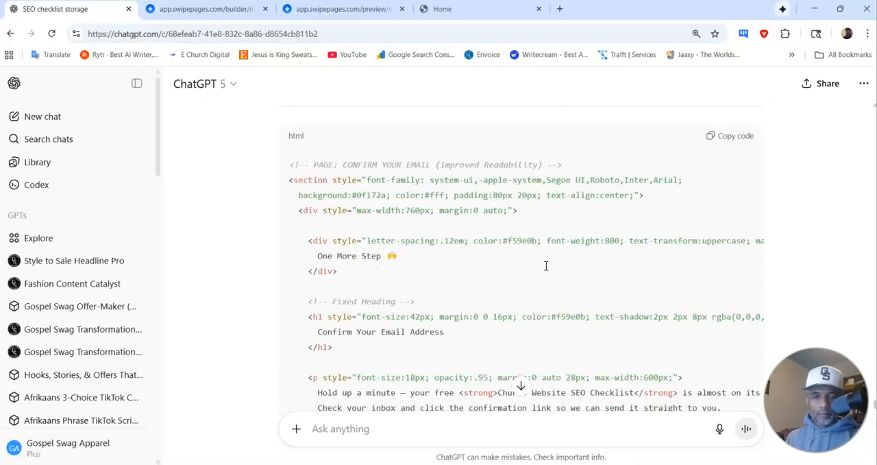
scroll(546, 271, "down", 5)
scroll(544, 268, "up", 12)
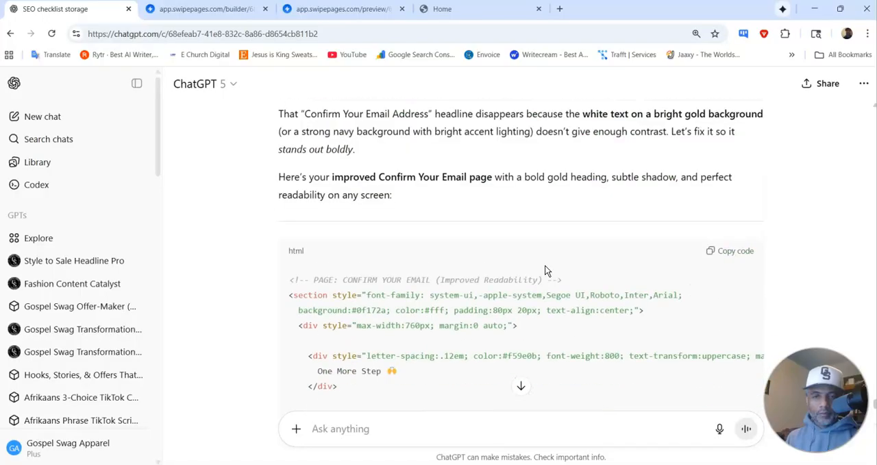
scroll(525, 252, "up", 10)
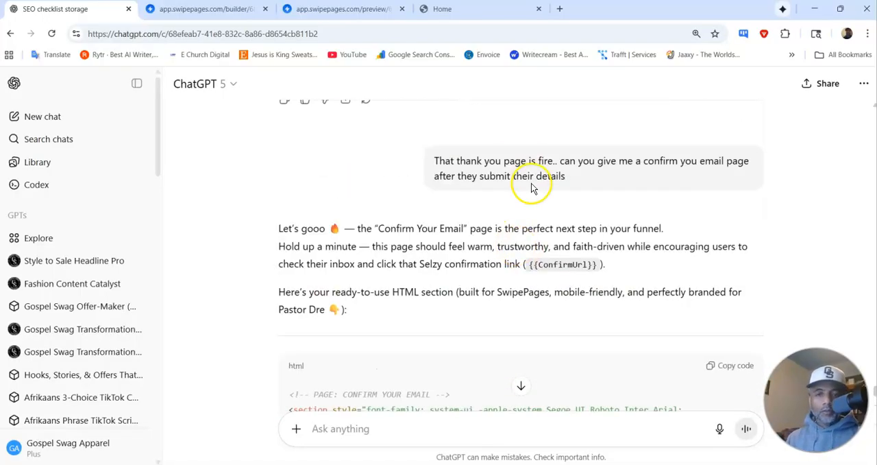
scroll(531, 201, "up", 5)
scroll(528, 201, "down", 2)
scroll(513, 222, "up", 5)
scroll(513, 224, "up", 15)
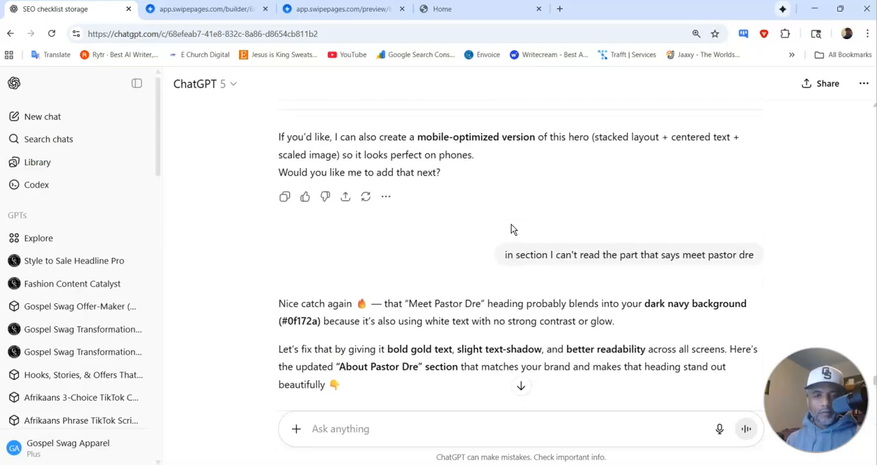
scroll(512, 228, "up", 15)
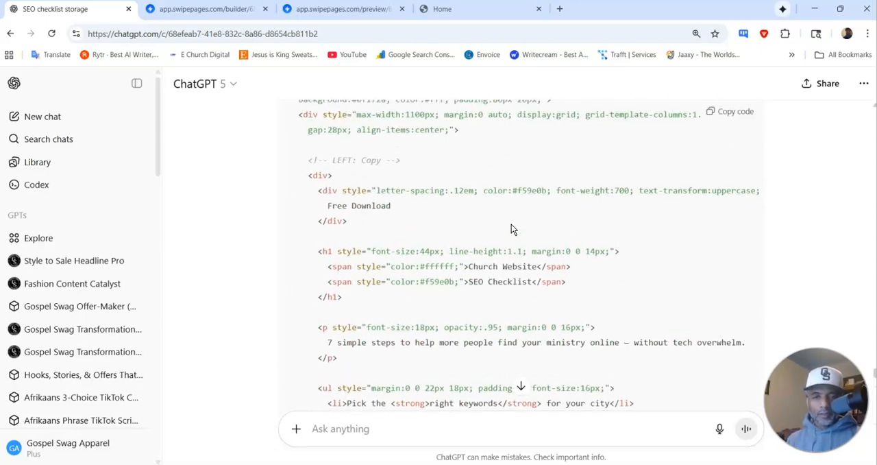
scroll(511, 227, "up", 15)
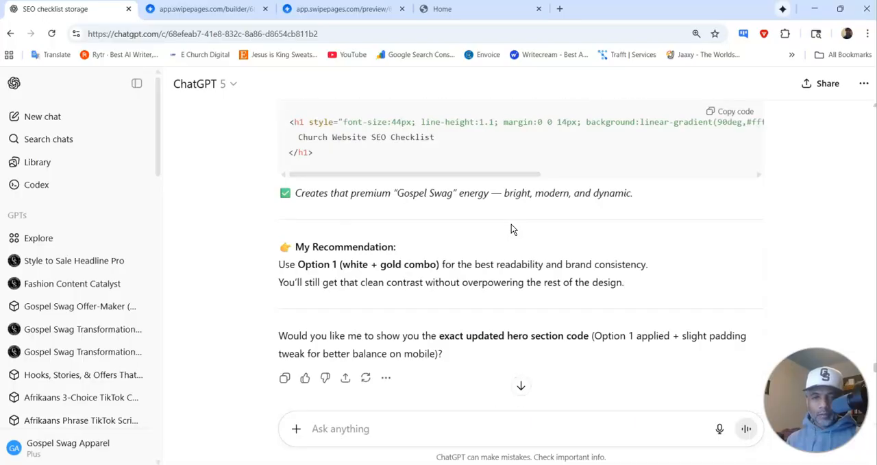
scroll(511, 226, "up", 15)
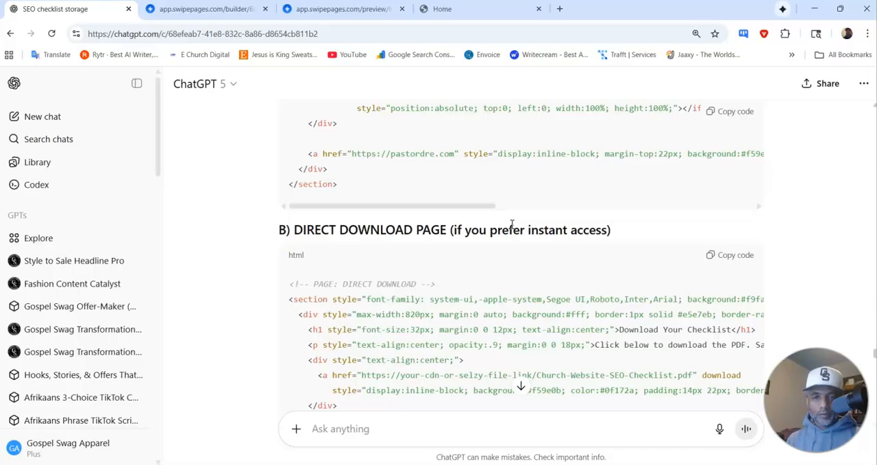
scroll(511, 224, "up", 10)
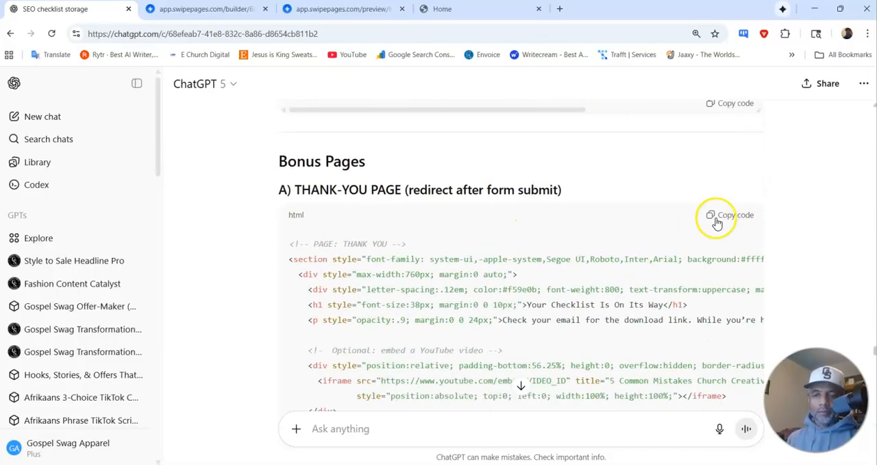
Step: Return to the Swipe Pages builder and add a blank section with a single-column row to the Thank you page
left_click(329, 15)
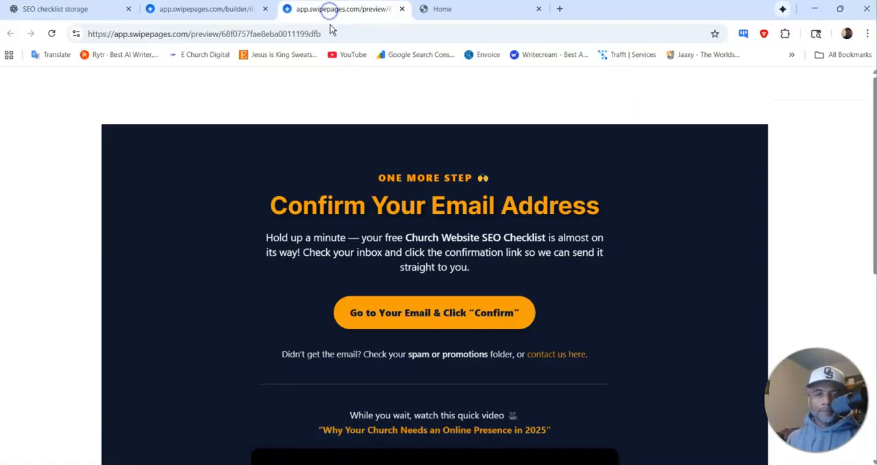
left_click(214, 15)
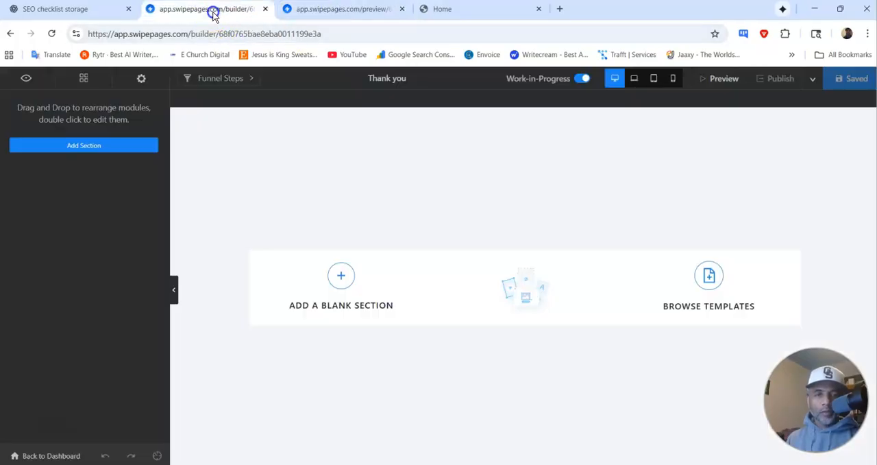
left_click(341, 275)
left_click(348, 201)
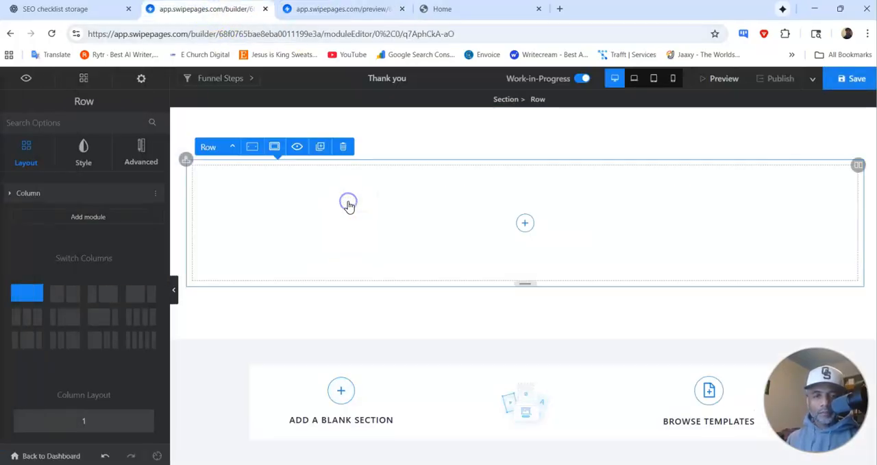
Step: Insert an HTML Code module into the empty column of the new row
left_click(525, 222)
scroll(112, 271, "down", 5)
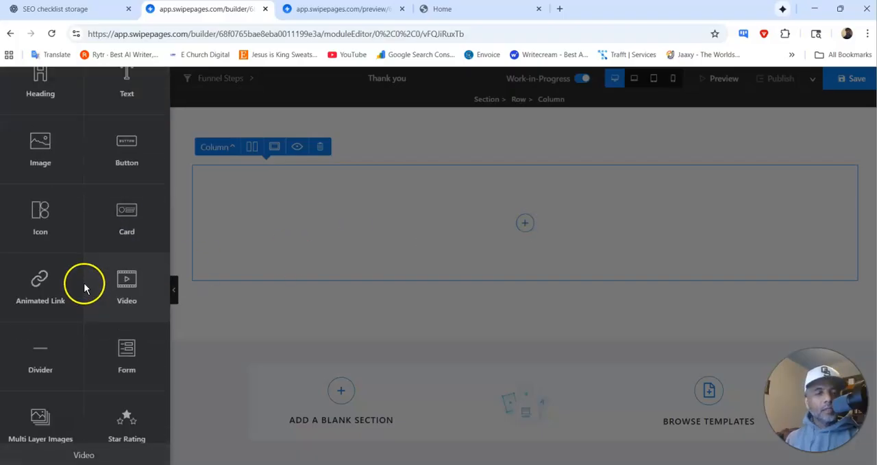
scroll(67, 315, "down", 3)
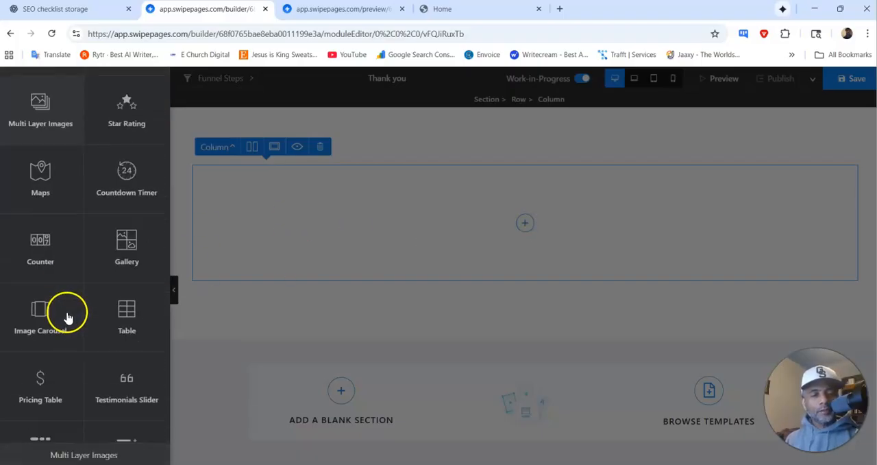
scroll(48, 298, "down", 2)
scroll(49, 303, "down", 3)
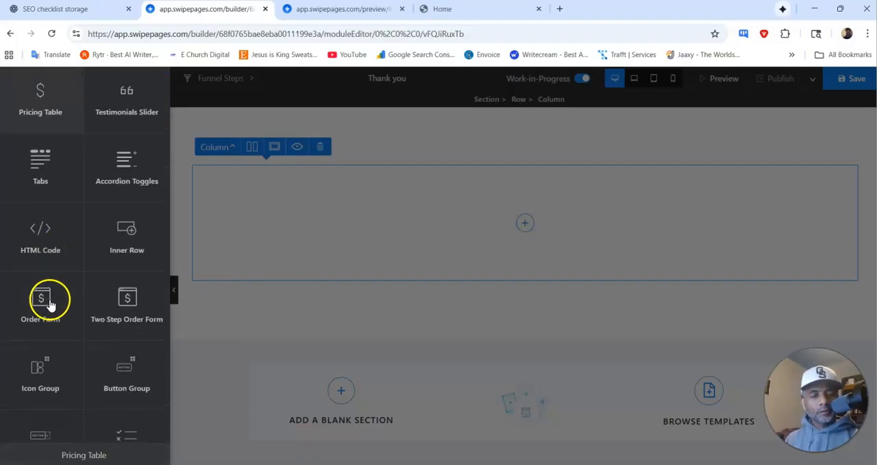
left_click(39, 246)
Step: Replace the module's HTML content with the copied thank-you page code and save the page
left_click(137, 212)
key("ctrl+a")
key("ctrl+v")
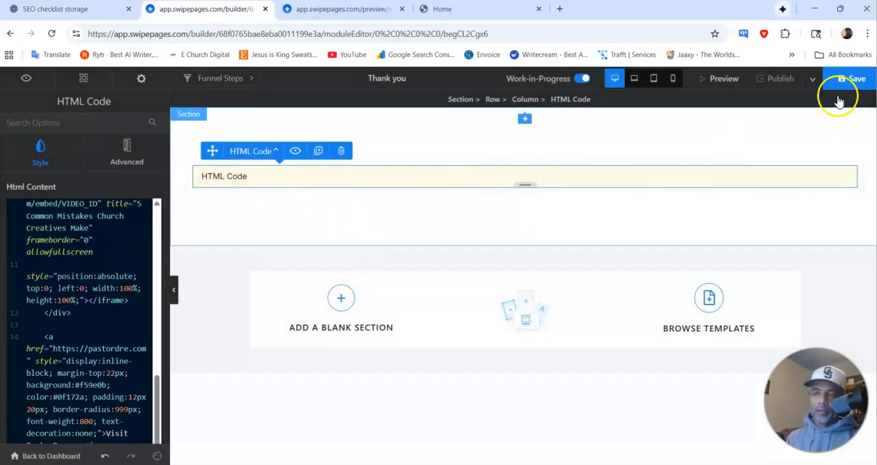
left_click(852, 79)
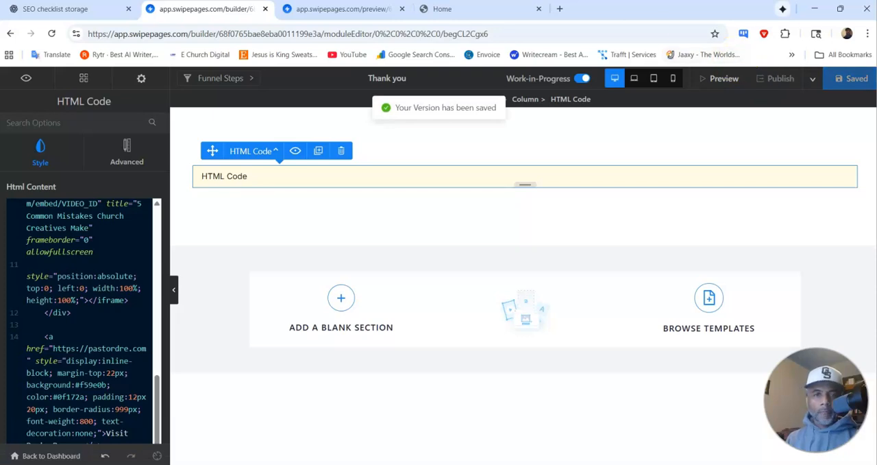
Step: Close the old confirm page preview and open the Thank you page's preview to check its heading, text and video
left_click(359, 8)
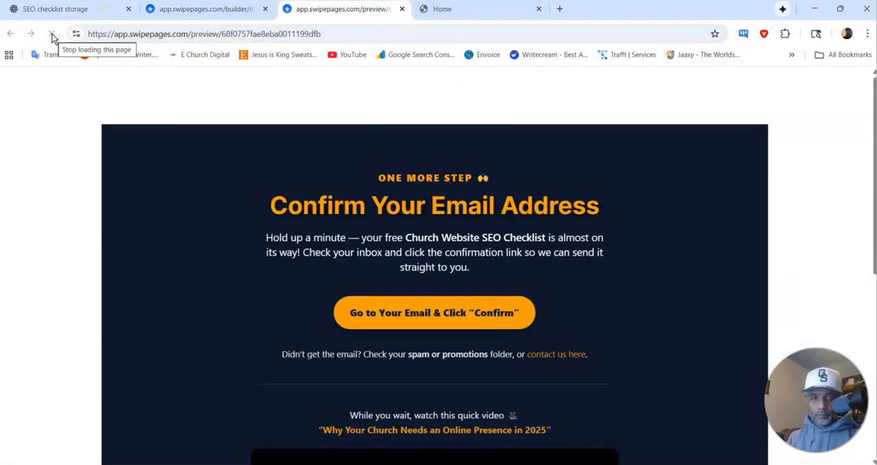
left_click(401, 9)
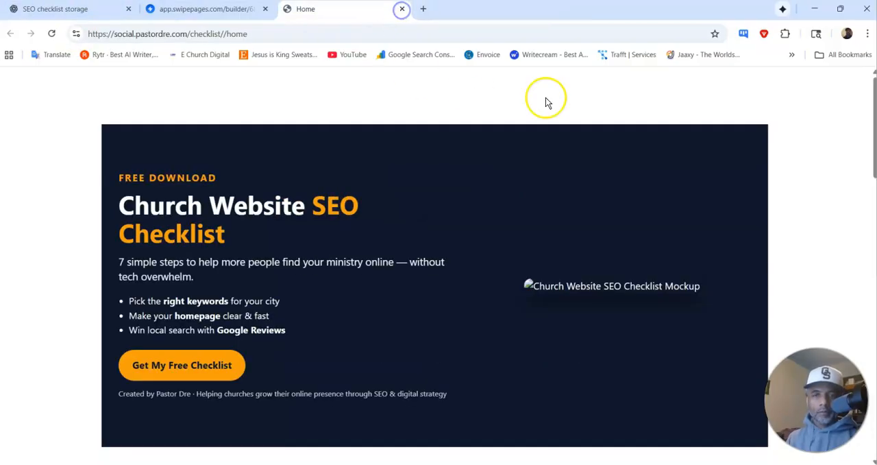
left_click(209, 9)
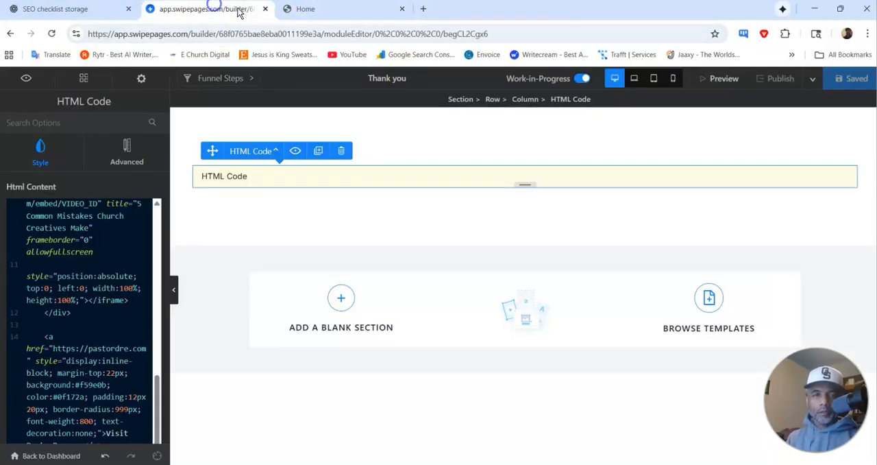
left_click(721, 79)
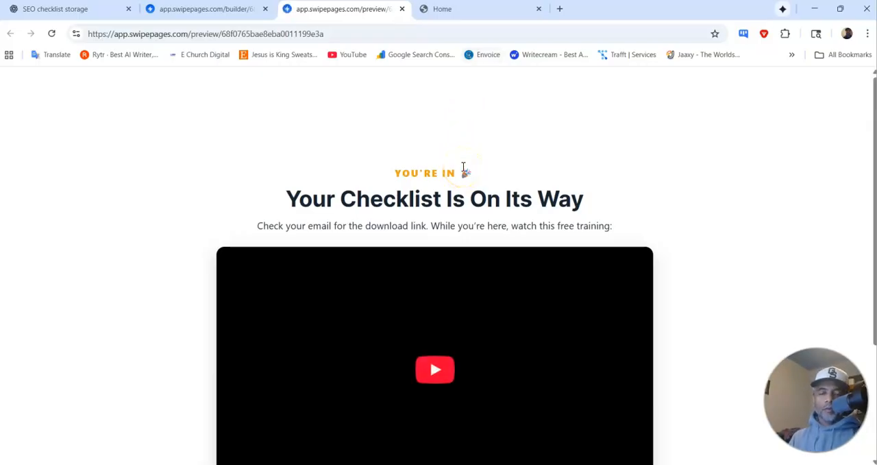
scroll(506, 162, "down", 3)
scroll(505, 163, "up", 3)
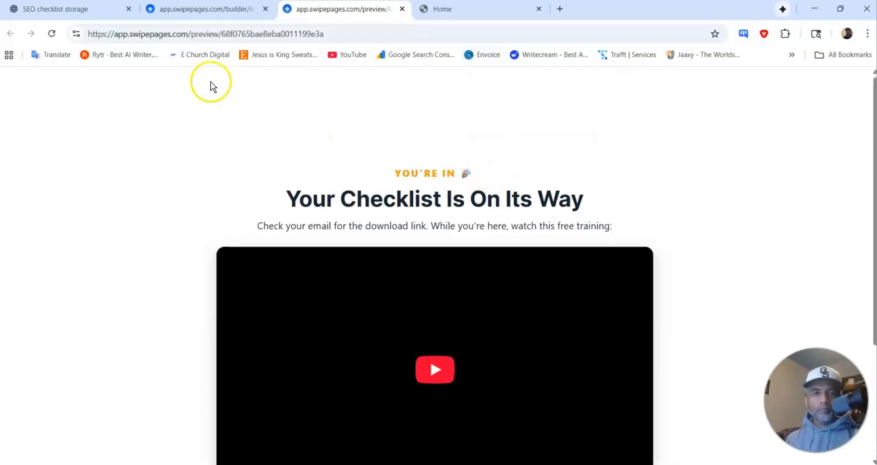
Step: Leave the Thank you page builder and return to the funnel overview
left_click(72, 9)
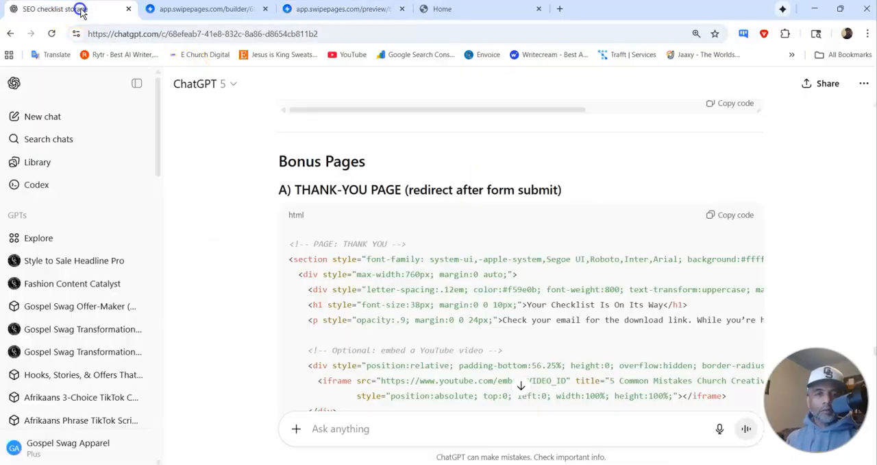
left_click(199, 9)
left_click(55, 456)
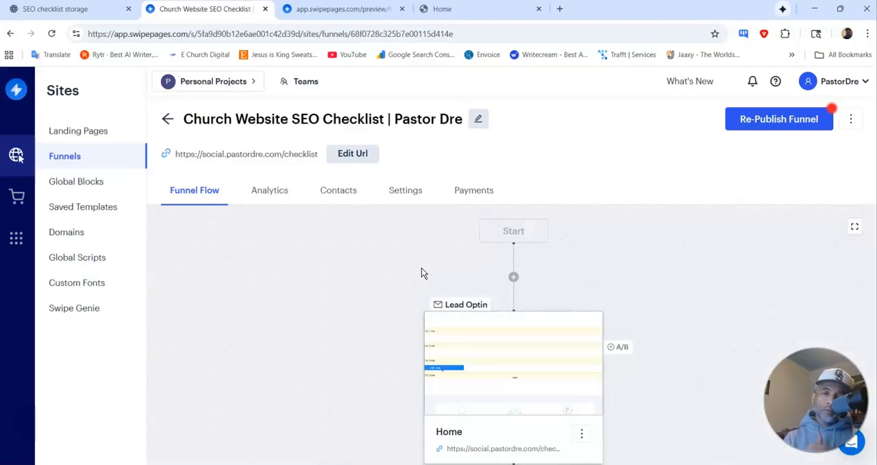
Step: Open the preview of the funnel's Home step and examine its "Grab the Free Checklist" opt-in form
scroll(525, 313, "down", 3)
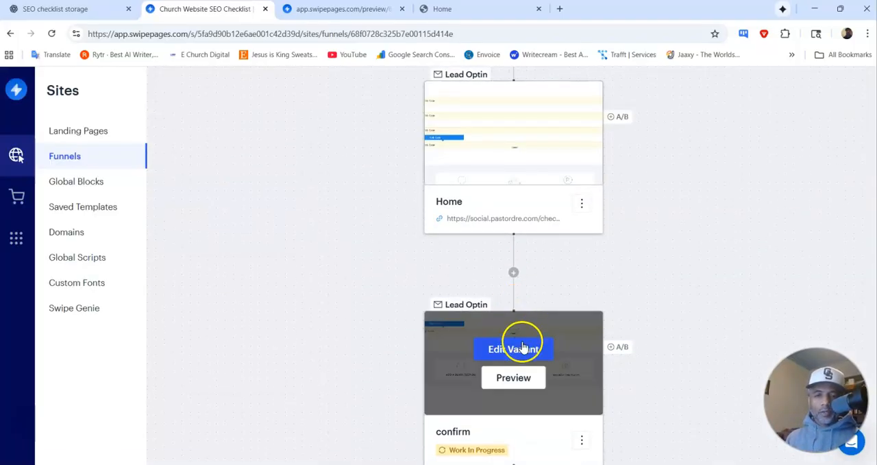
scroll(533, 268, "up", 3)
left_click(523, 318)
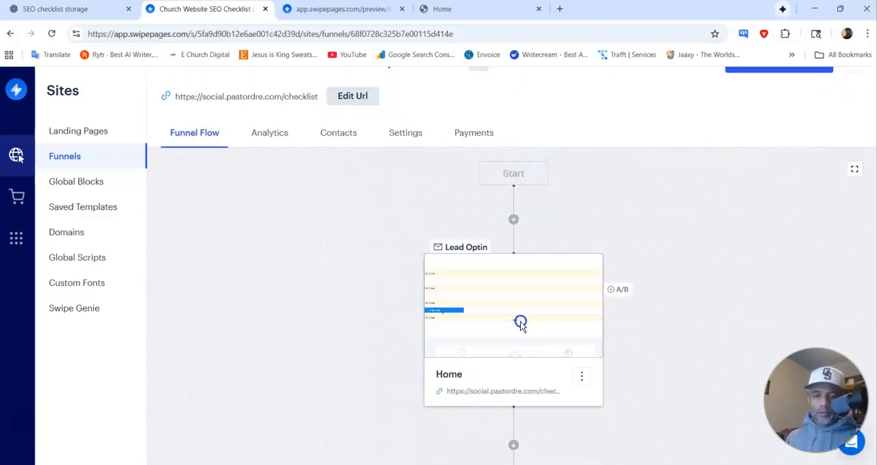
scroll(333, 226, "down", 5)
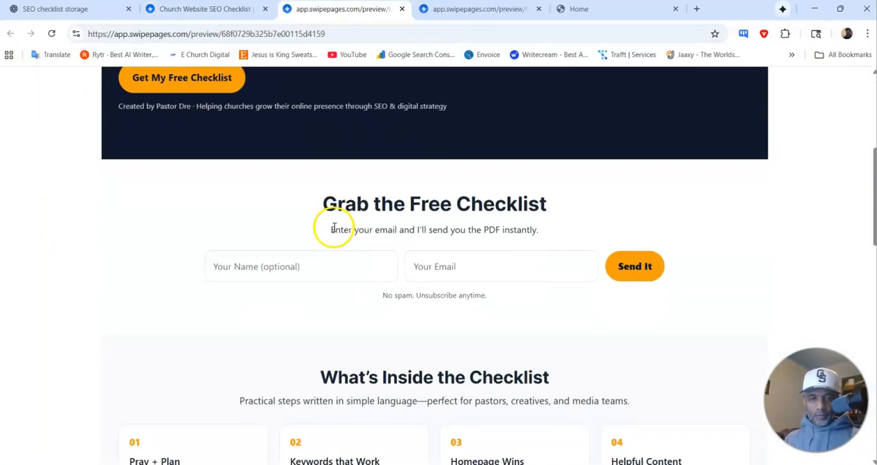
scroll(342, 219, "up", 2)
scroll(348, 211, "up", 1)
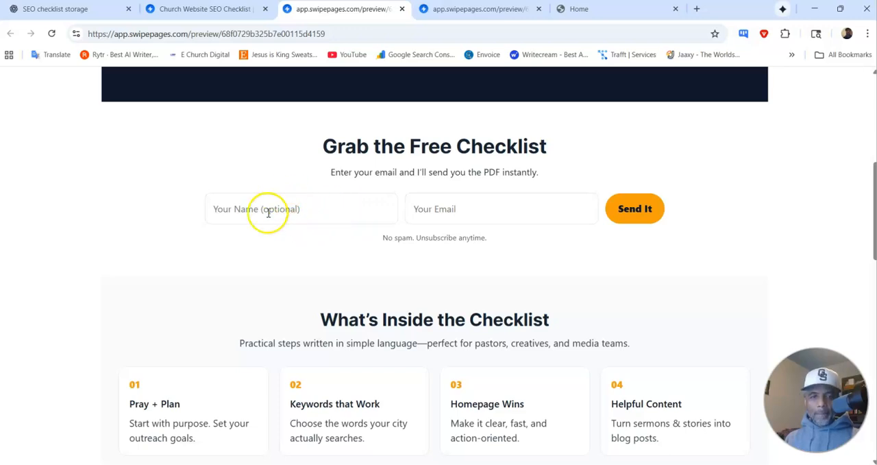
Step: Return to the funnel overview and open the confirm step's preview to check its "Confirm Your Email Address" page
left_click(206, 9)
scroll(501, 303, "down", 3)
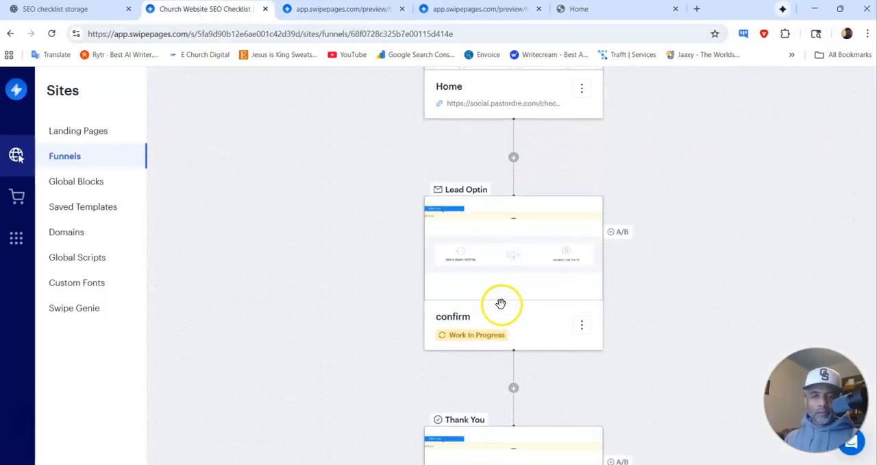
left_click(502, 265)
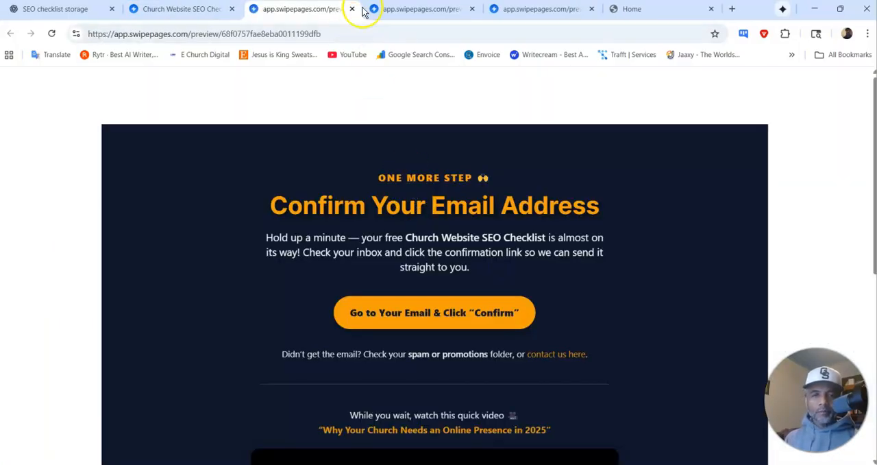
Step: Open the Thank you step's preview from the funnel overview and check its heading and training video
left_click(181, 11)
mouse_move(482, 232)
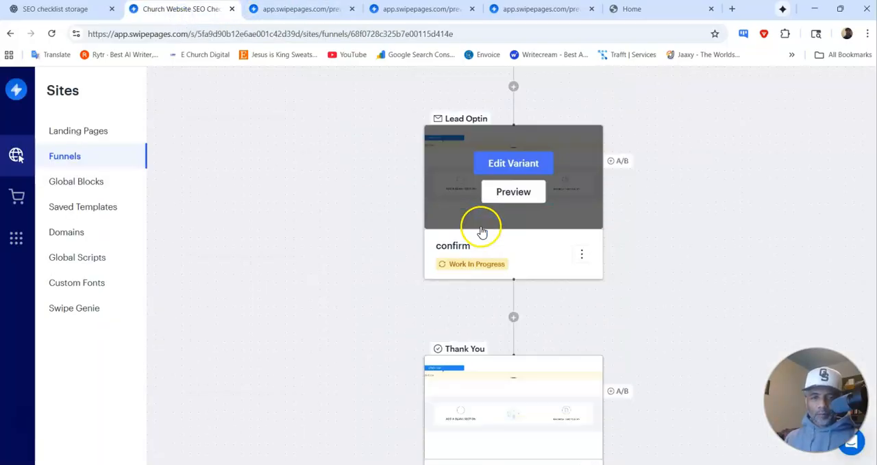
scroll(481, 232, "down", 2)
left_click(526, 319)
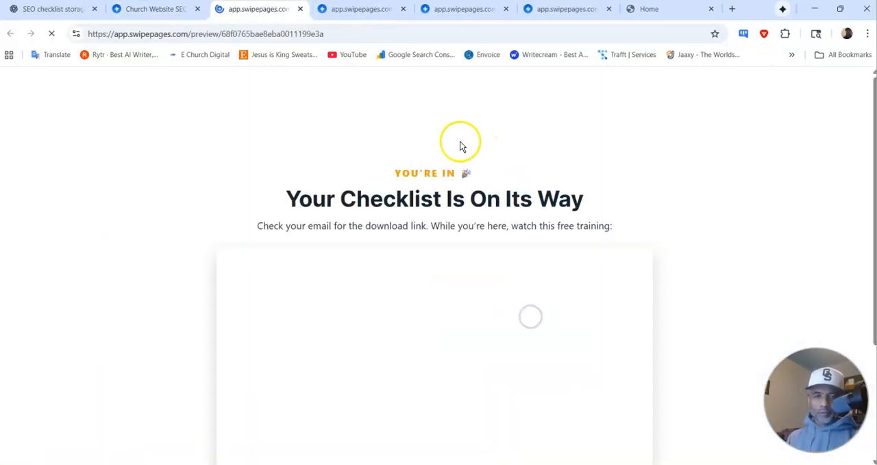
left_click_drag(457, 164, 483, 276)
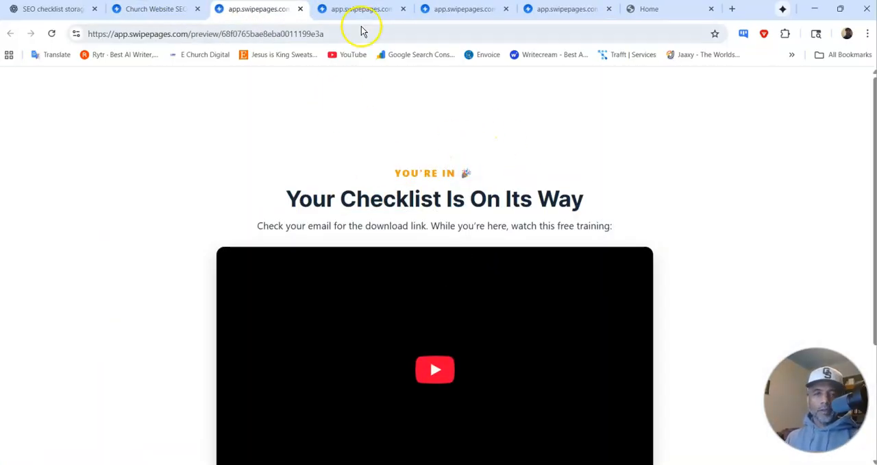
Step: Close all open page previews and the old published Home page, leaving the funnel overview open
left_click(366, 8)
left_click(403, 9)
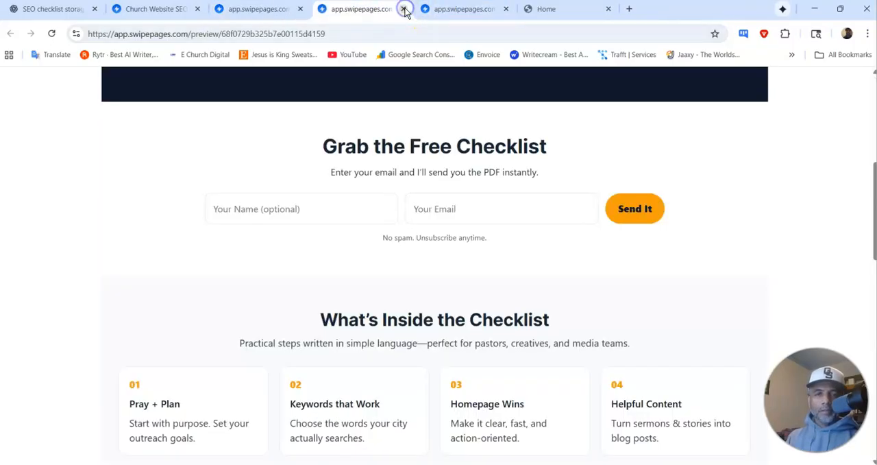
left_click(403, 9)
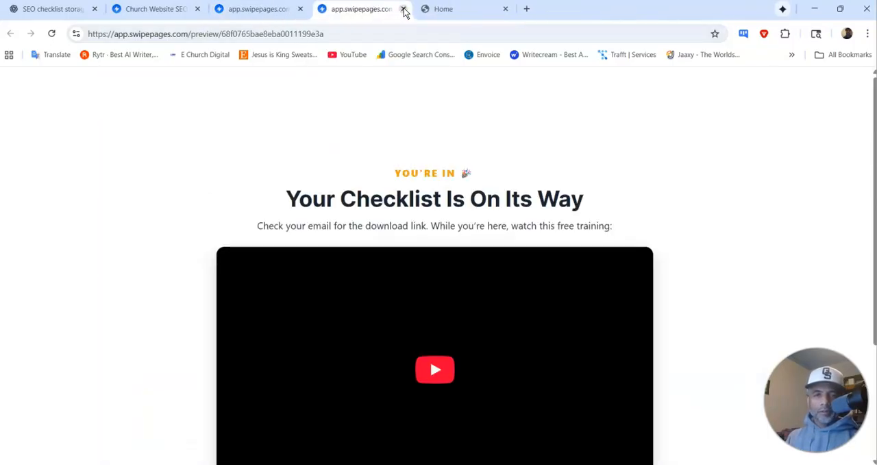
left_click(403, 9)
left_click(403, 9)
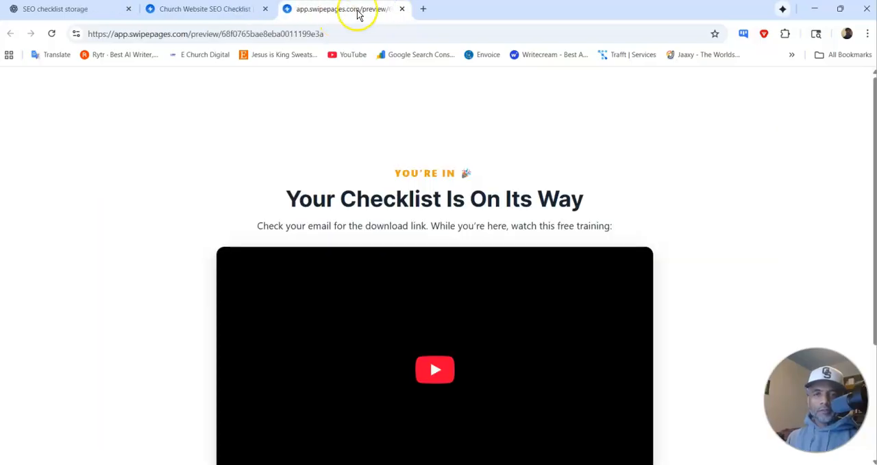
left_click(402, 9)
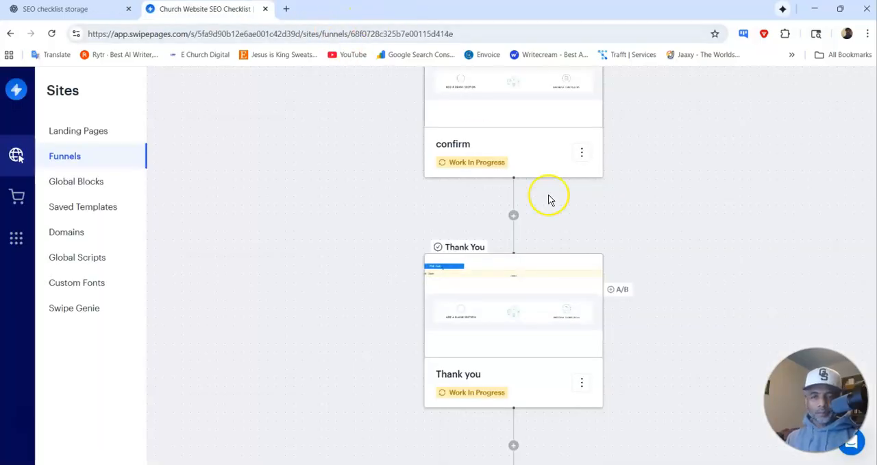
Step: Republish the funnel with the confirm and Thank you steps included
scroll(591, 247, "up", 8)
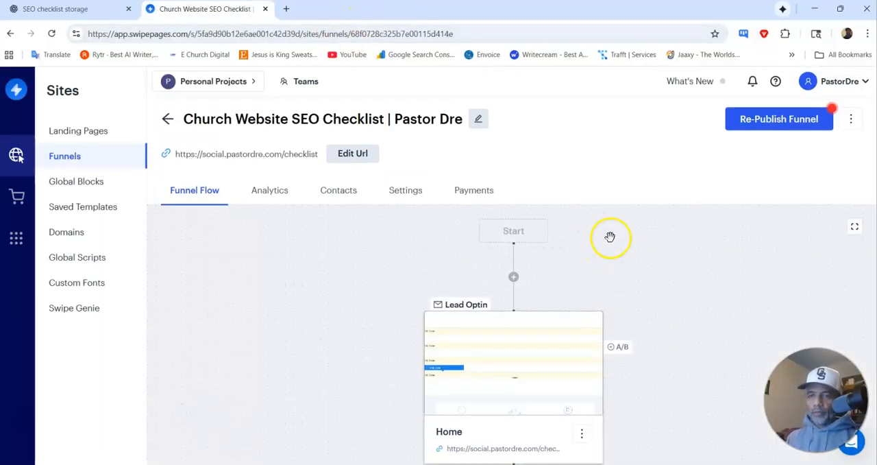
left_click(772, 122)
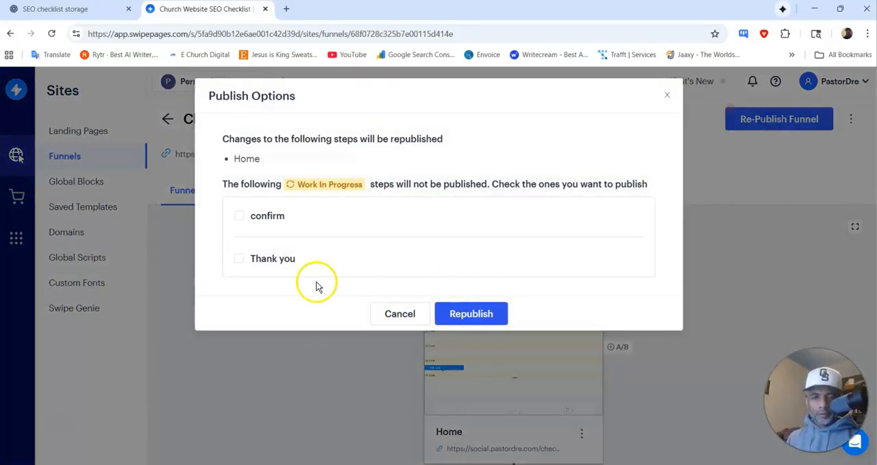
left_click(241, 216)
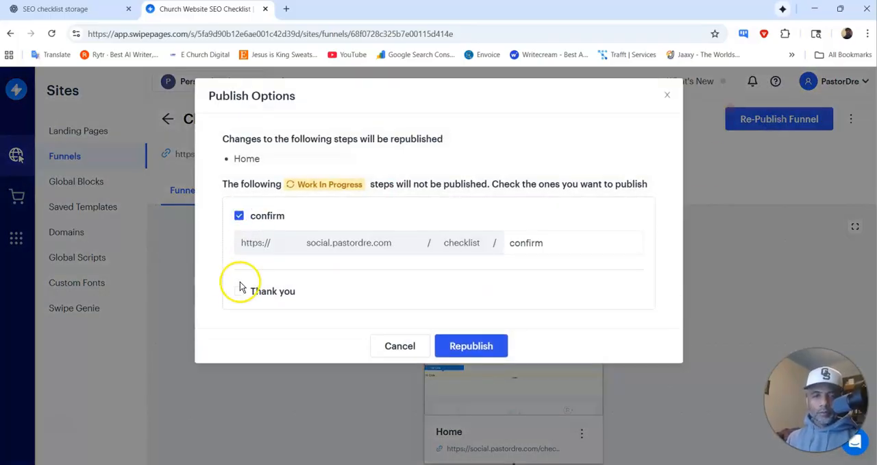
left_click(238, 291)
left_click(464, 376)
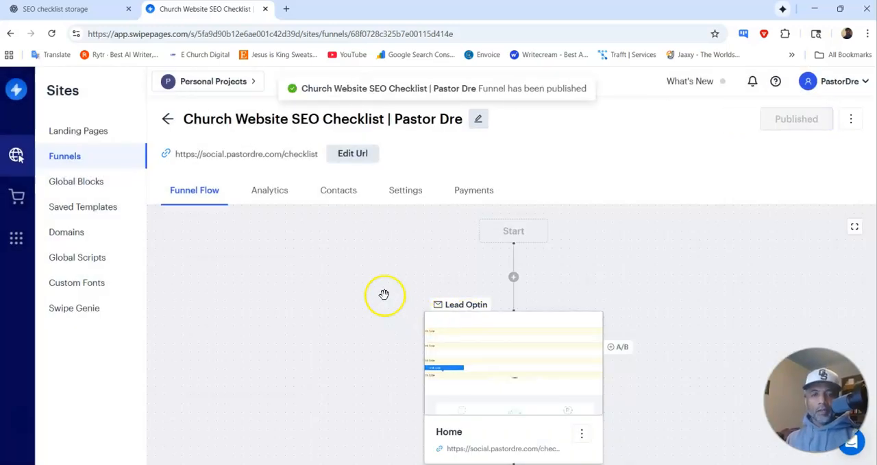
Step: Open the published checklist funnel's live URL and examine the Home page from the hero through its lower sections
right_click(204, 156)
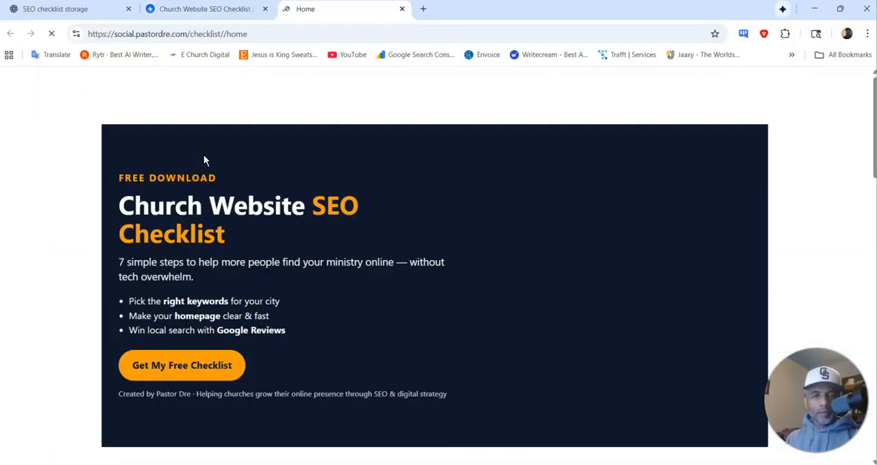
scroll(299, 210, "down", 3)
scroll(329, 229, "up", 3)
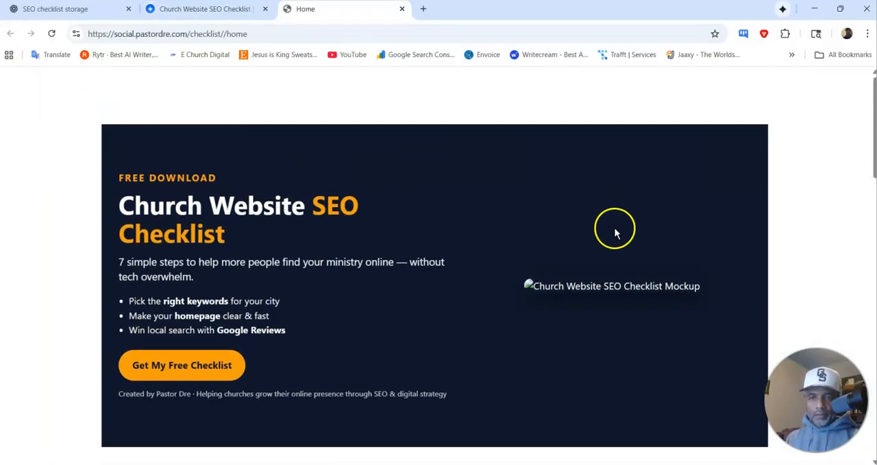
scroll(601, 272, "down", 8)
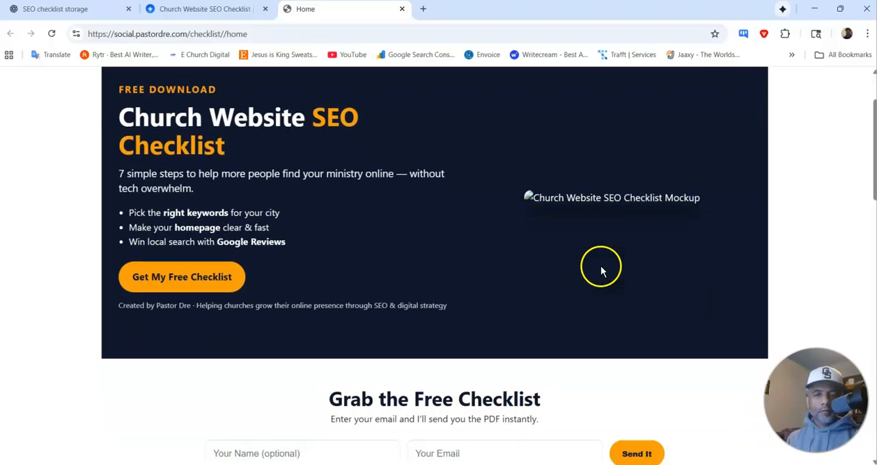
scroll(601, 271, "down", 7)
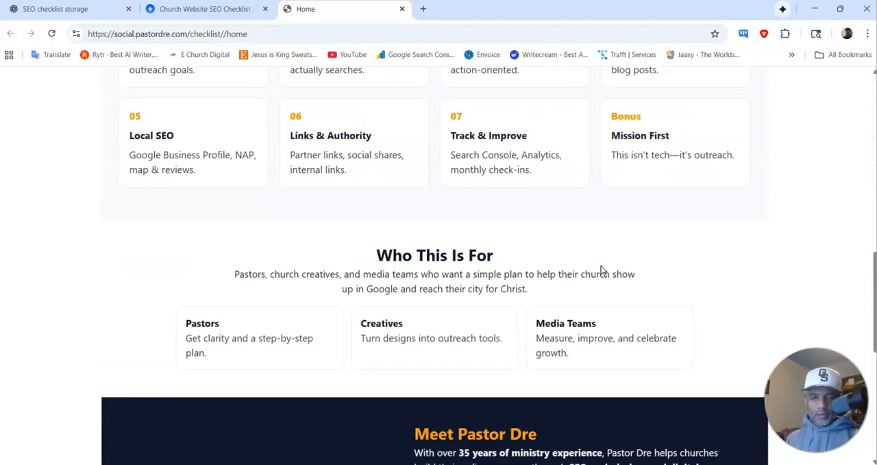
scroll(233, 146, "down", 1)
scroll(247, 153, "up", 5)
scroll(250, 155, "up", 10)
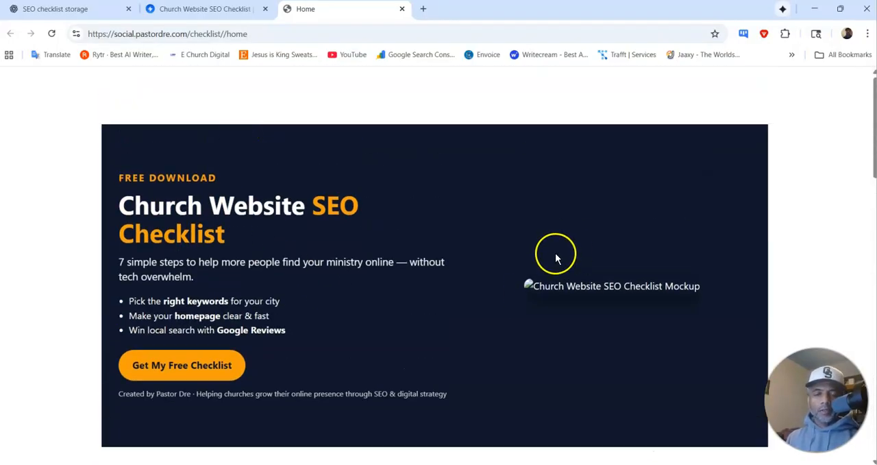
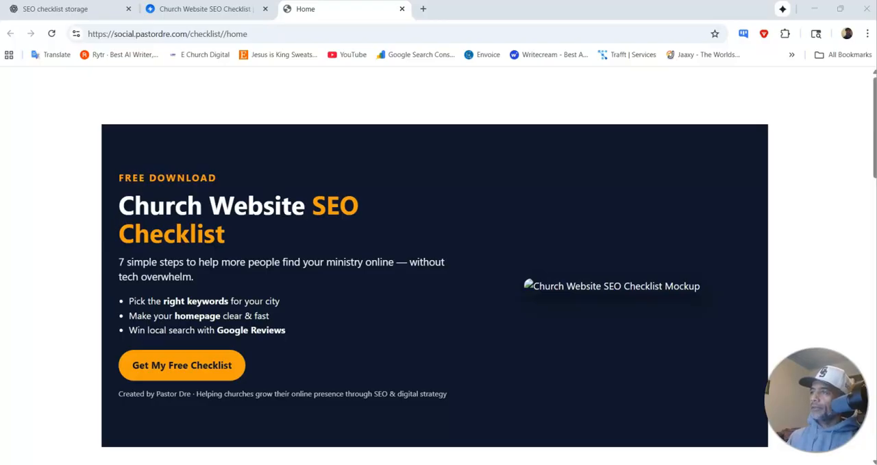
Step: Switch to the Gamma window with the Church Website SEO Checklist document, maximize it and look over the checklist
left_click_drag(863, 43, 189, 169)
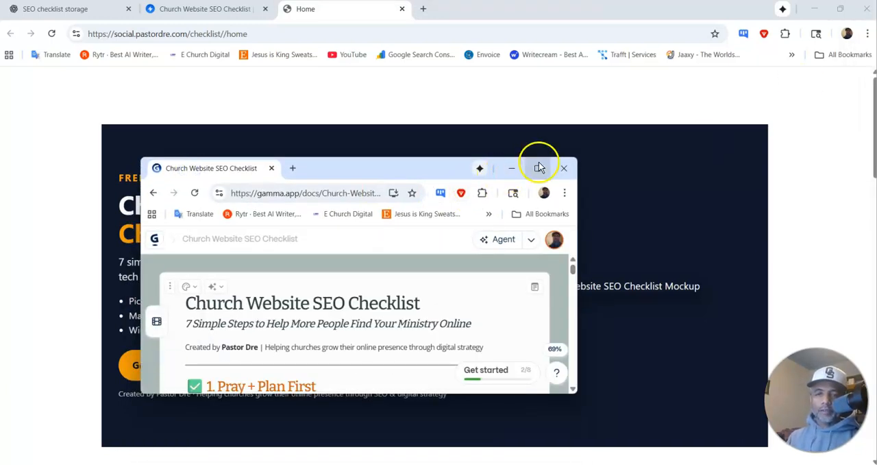
left_click(540, 167)
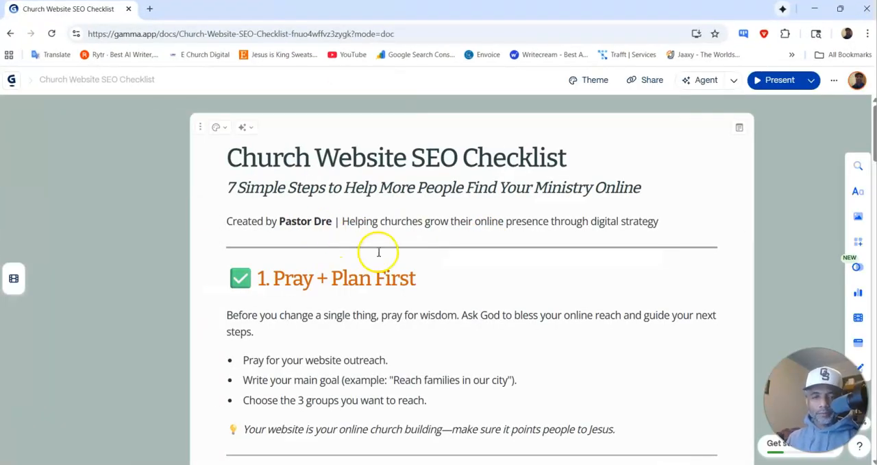
scroll(378, 252, "down", 15)
scroll(378, 254, "down", 15)
scroll(383, 247, "down", 3)
scroll(372, 242, "up", 20)
scroll(367, 243, "up", 3)
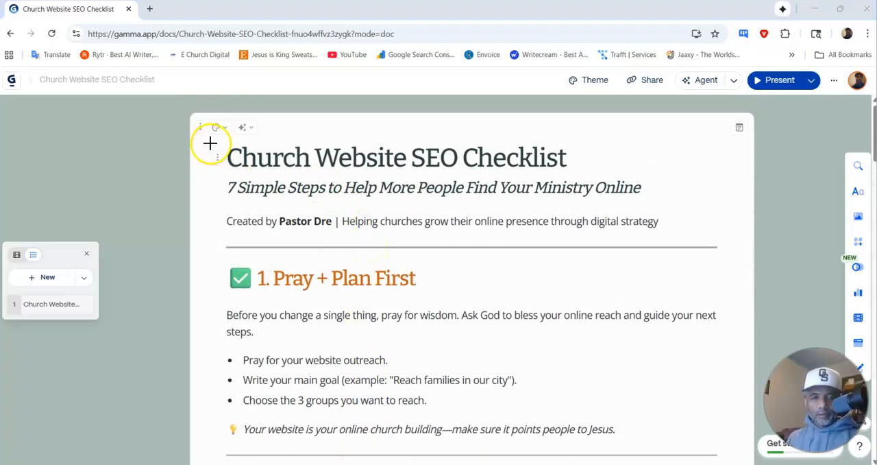
Step: Present the checklist document in Gamma, take a screenshot of its heading and first two sections, and minimize the window
key("super+shift+s")
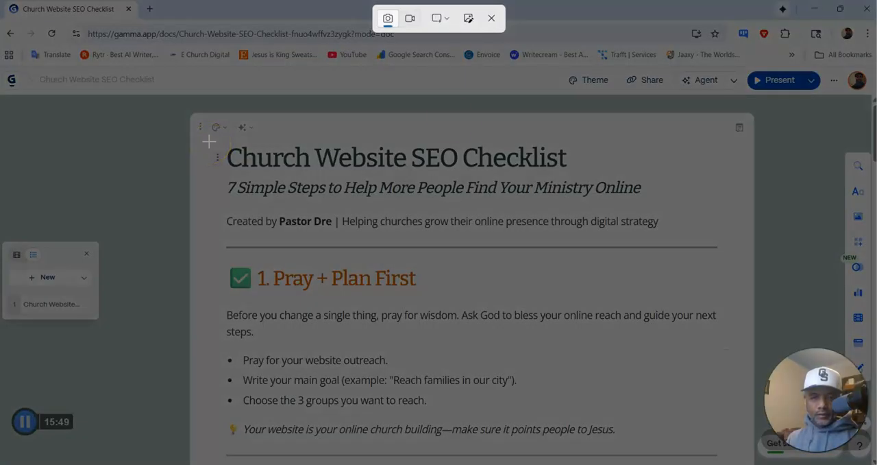
left_click(494, 19)
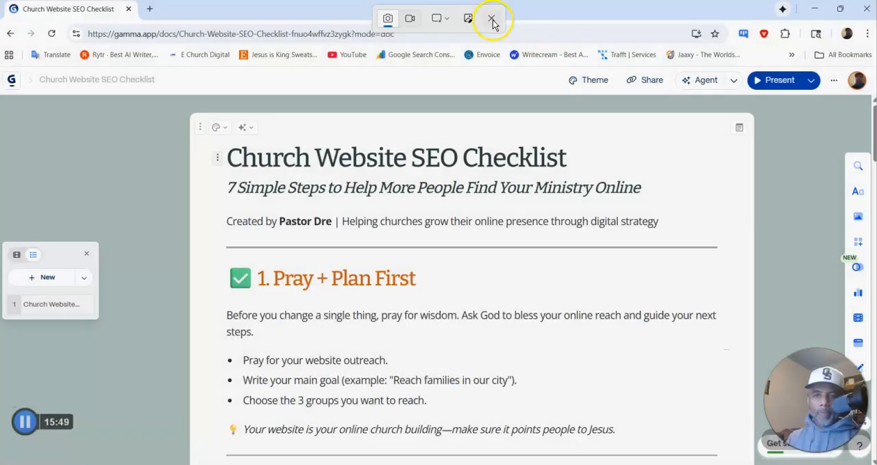
left_click(782, 80)
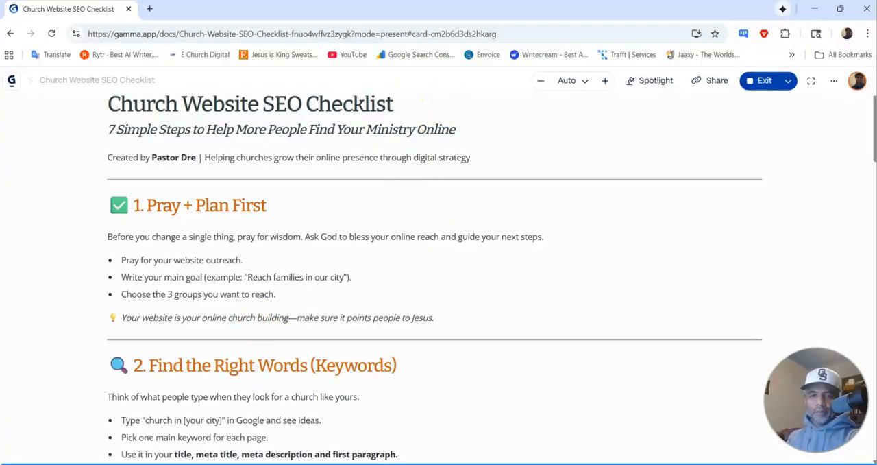
key("super+shift+s")
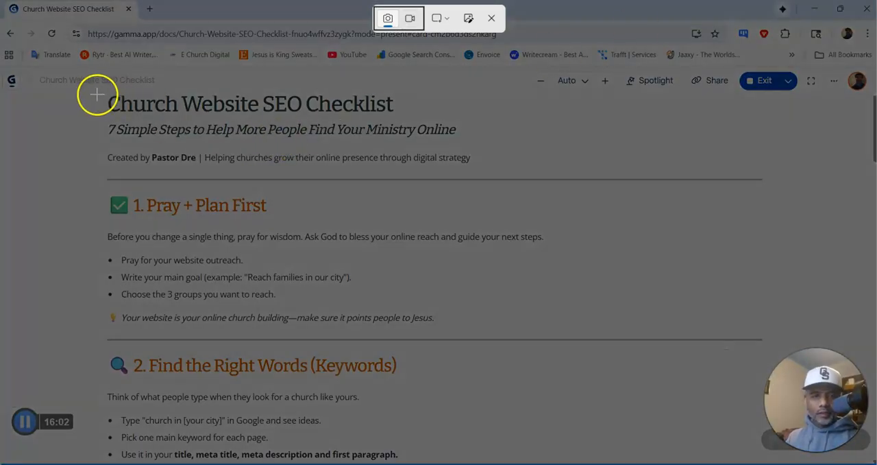
left_click_drag(90, 94, 750, 447)
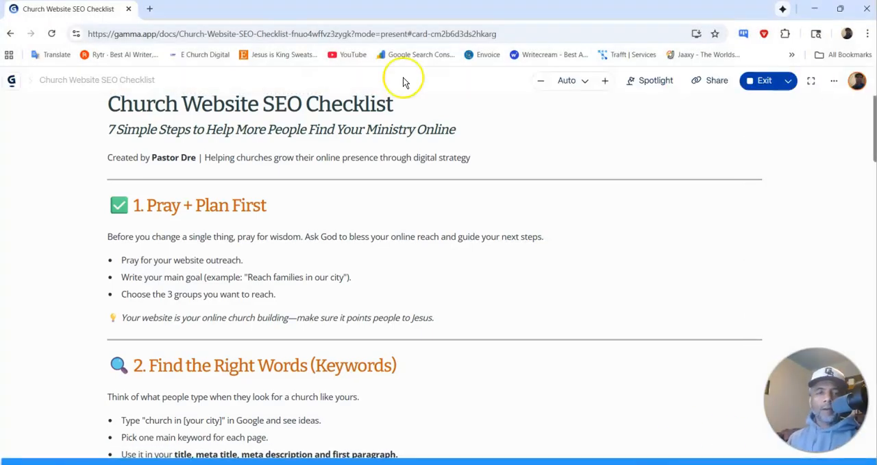
left_click(823, 12)
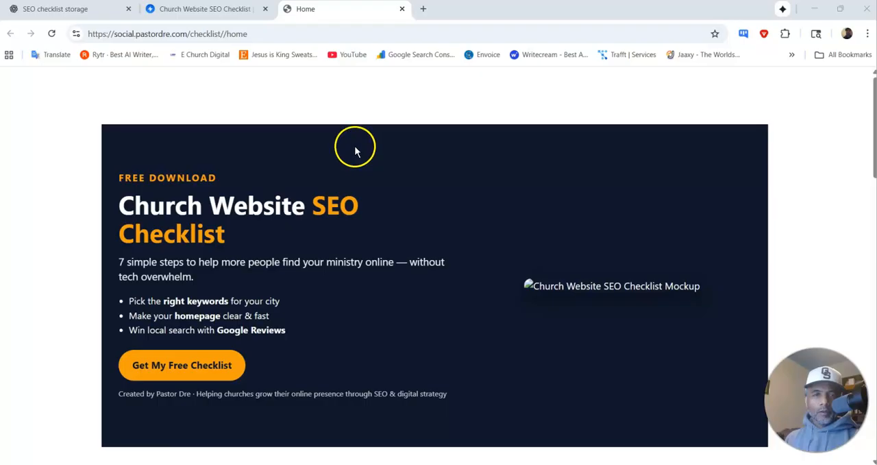
Step: Open pastordre.com/wp-admin in a new browser tab and log in to WordPress with the saved credentials
left_click(423, 9)
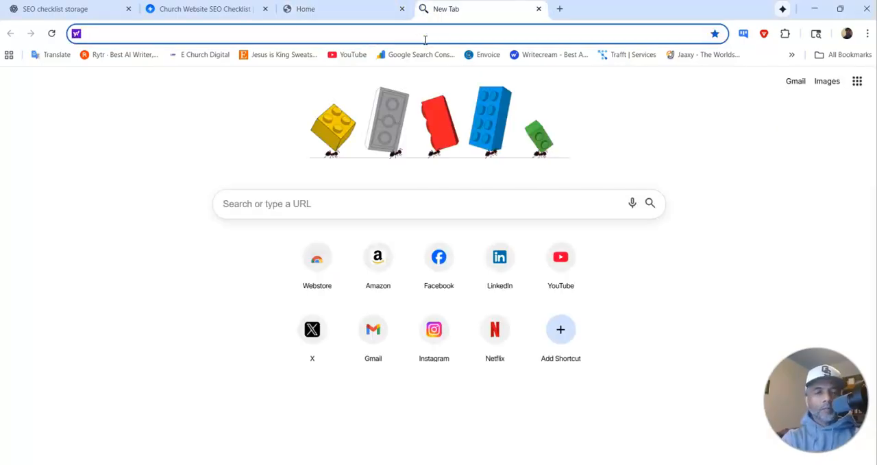
type("pastordre.com/wp-admin")
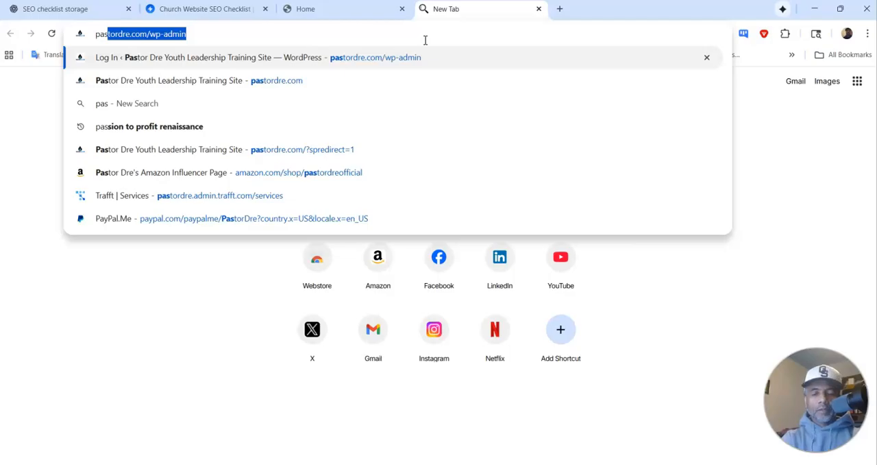
key("Return")
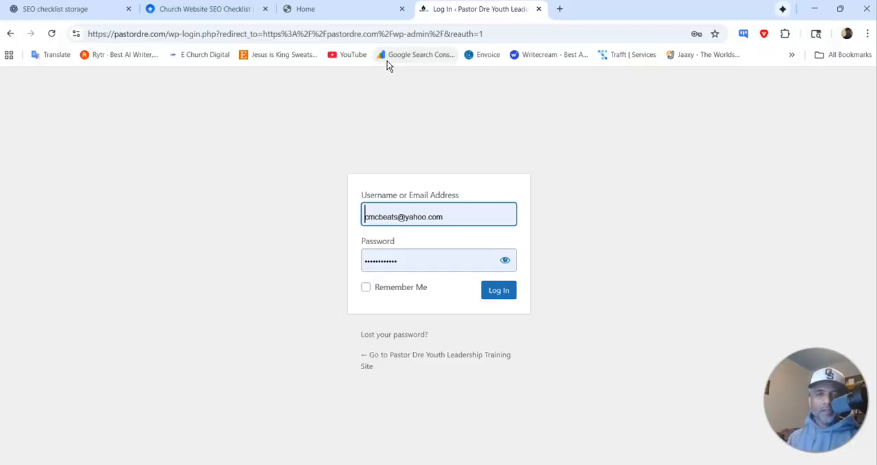
left_click(494, 295)
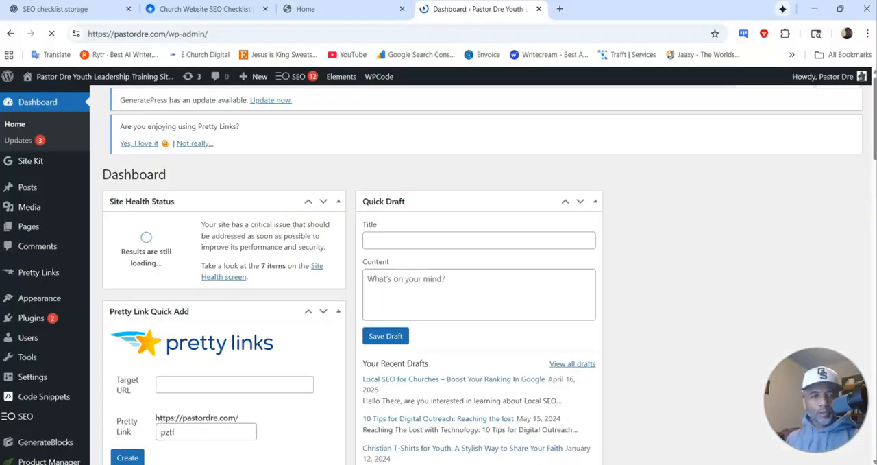
left_click(27, 207)
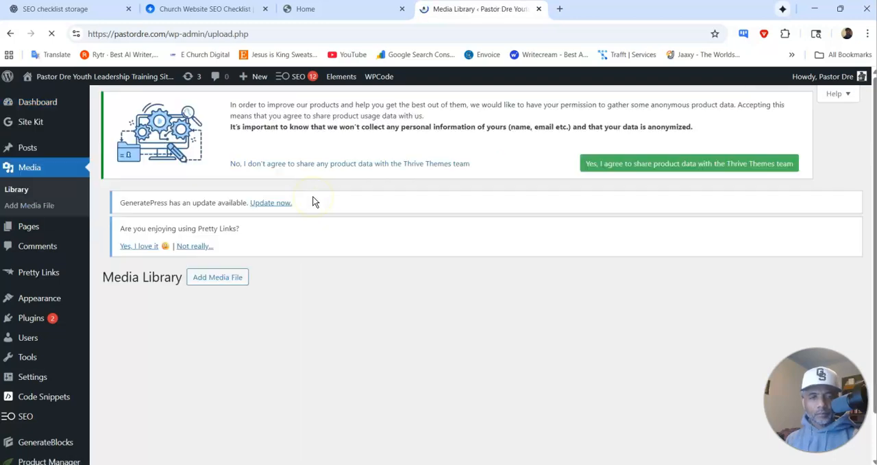
left_click(245, 109)
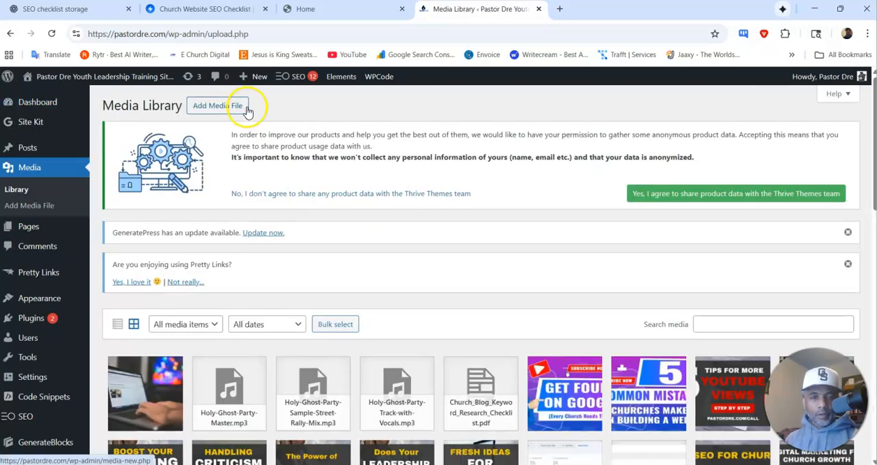
left_click(480, 378)
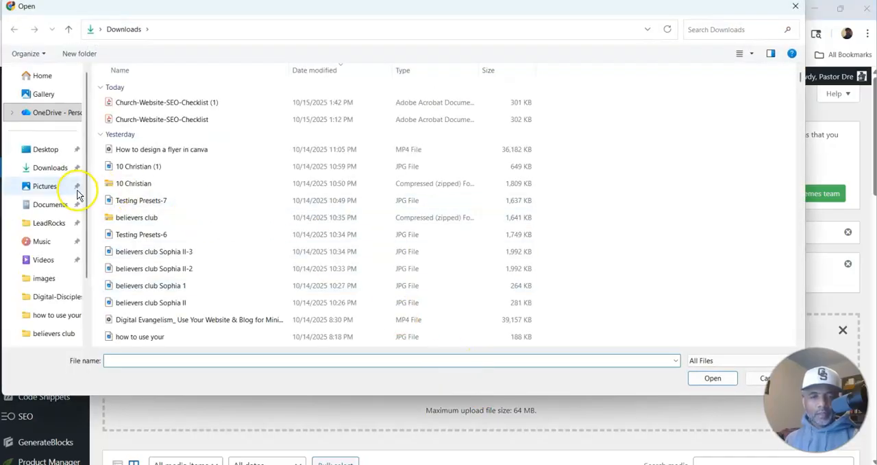
left_click(63, 189)
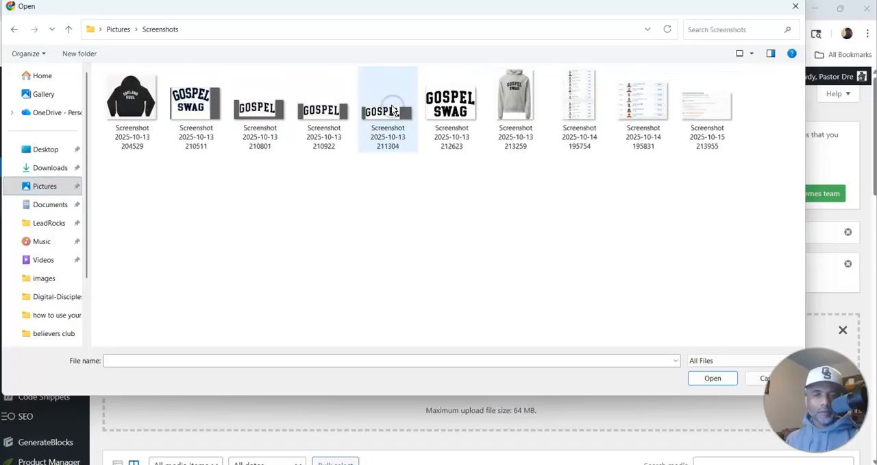
left_click(342, 115)
left_click(284, 133)
left_click(133, 109)
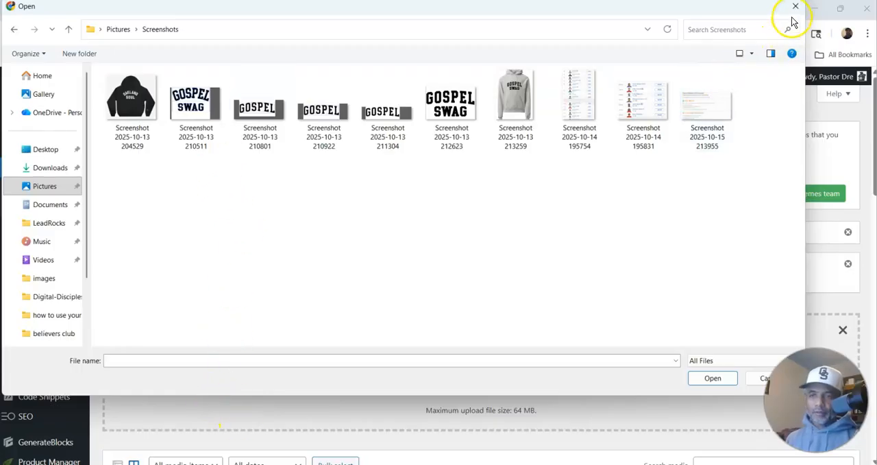
double_click(716, 104)
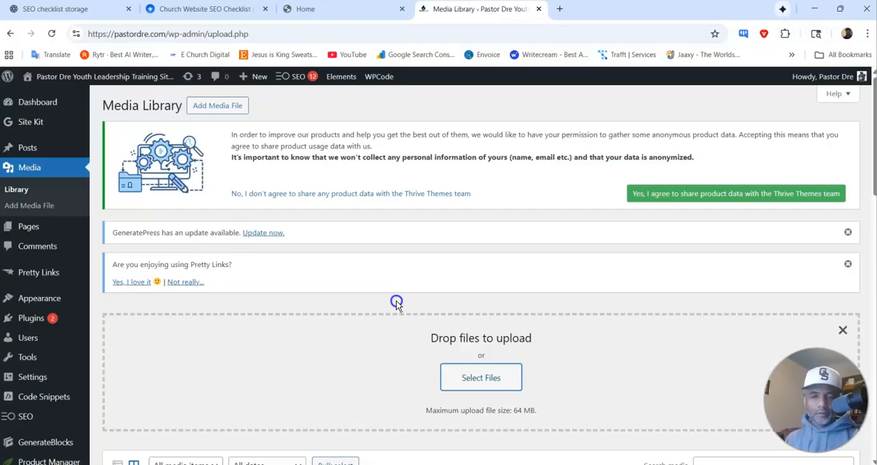
Step: Reload the Media Library and copy the file URL of the uploaded checklist screenshot from its attachment details
left_click(54, 33)
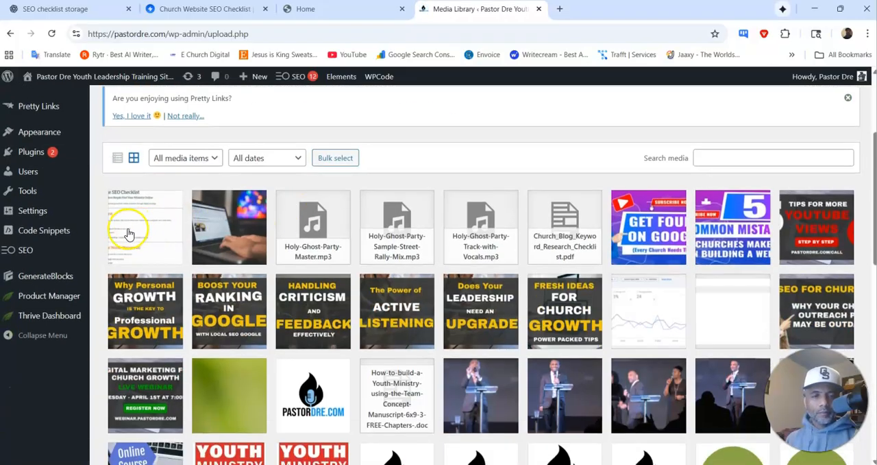
left_click(125, 230)
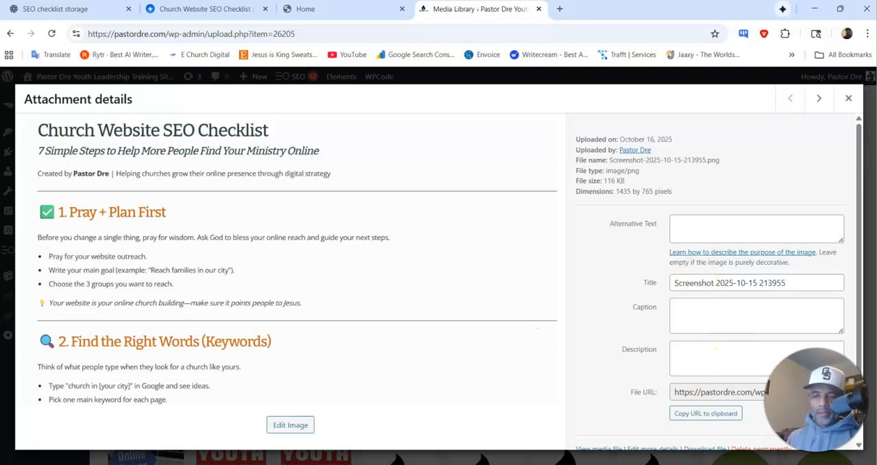
left_click(694, 420)
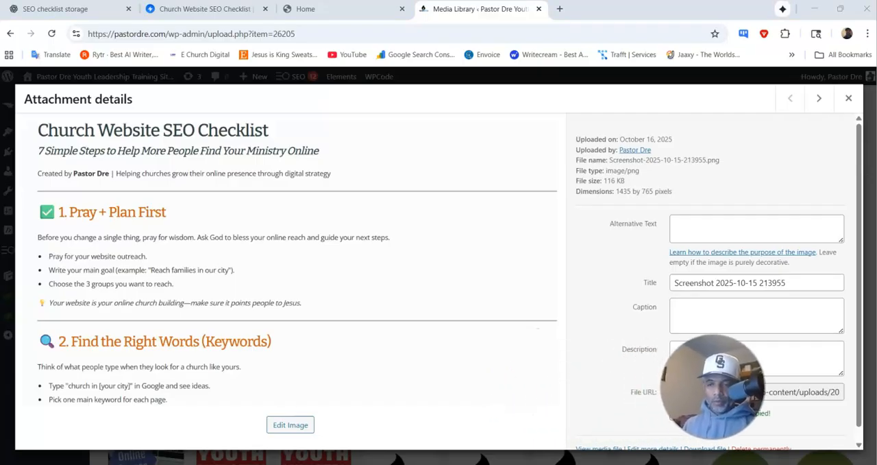
left_click(848, 98)
Step: Check the hero's missing mockup image on the live Home page and open the funnel's Home step in the Swipe Pages builder
left_click(202, 14)
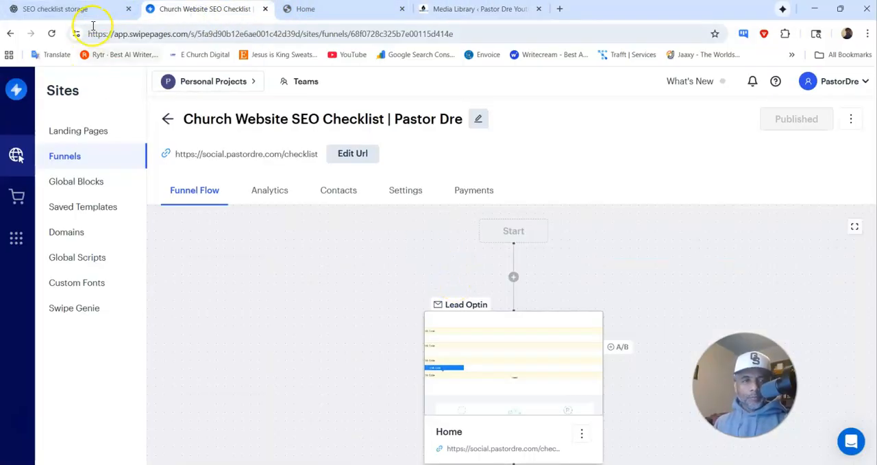
left_click(335, 11)
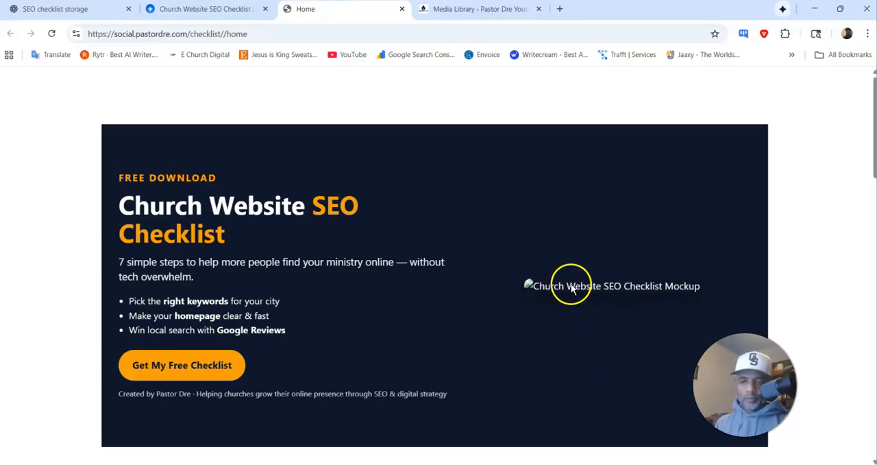
left_click(223, 10)
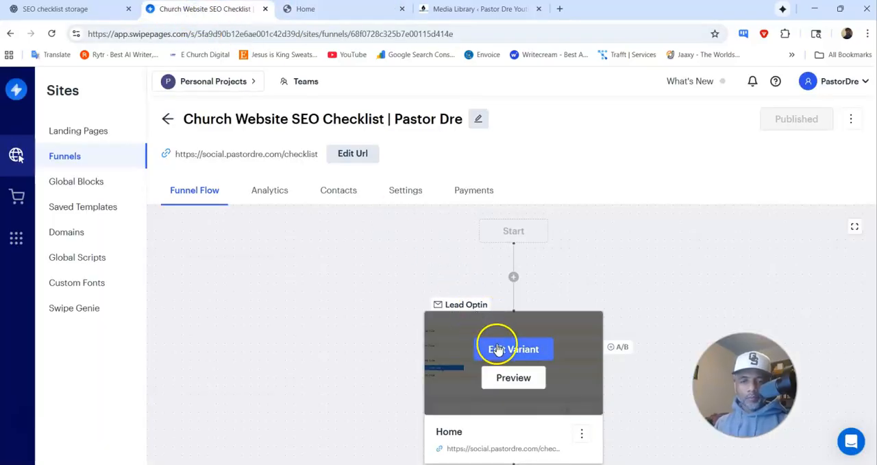
left_click(499, 350)
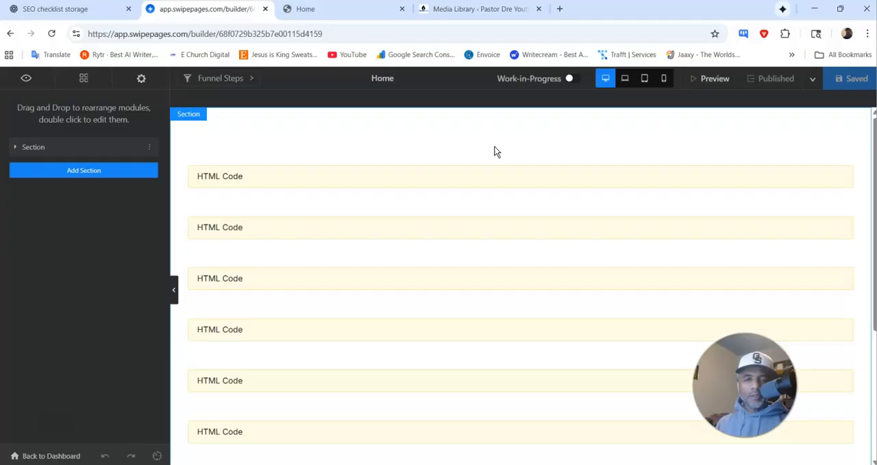
Step: Replace the placeholder image source in the hero's HTML code with the copied checklist screenshot URL, and save and publish the funnel
left_click(458, 183)
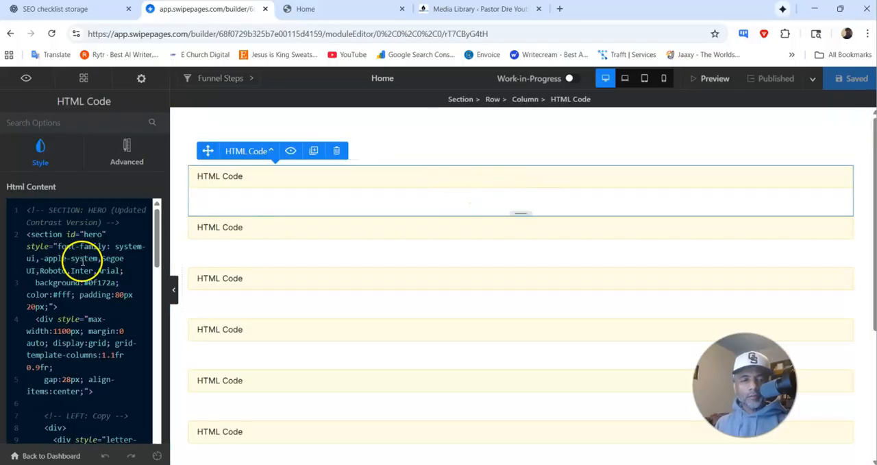
scroll(82, 262, "down", 6)
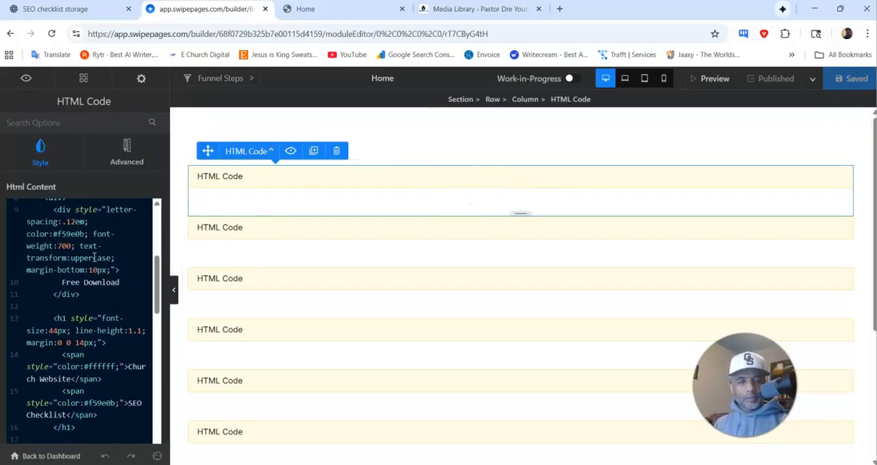
scroll(108, 322, "down", 4)
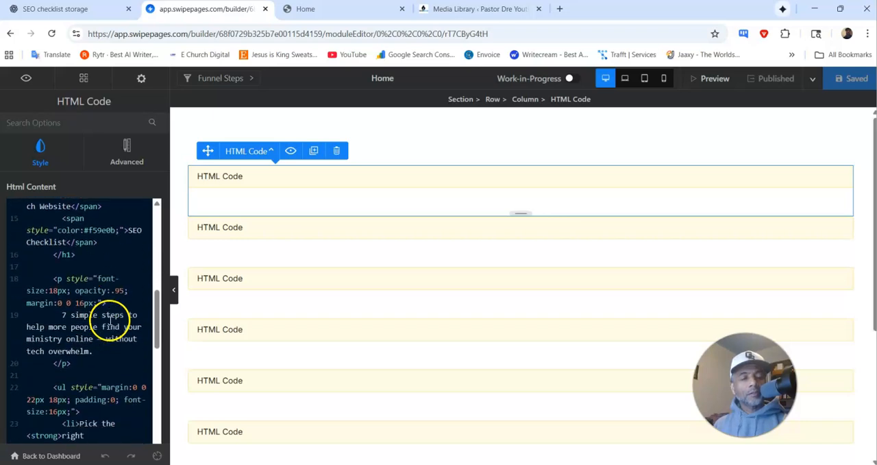
scroll(112, 319, "down", 3)
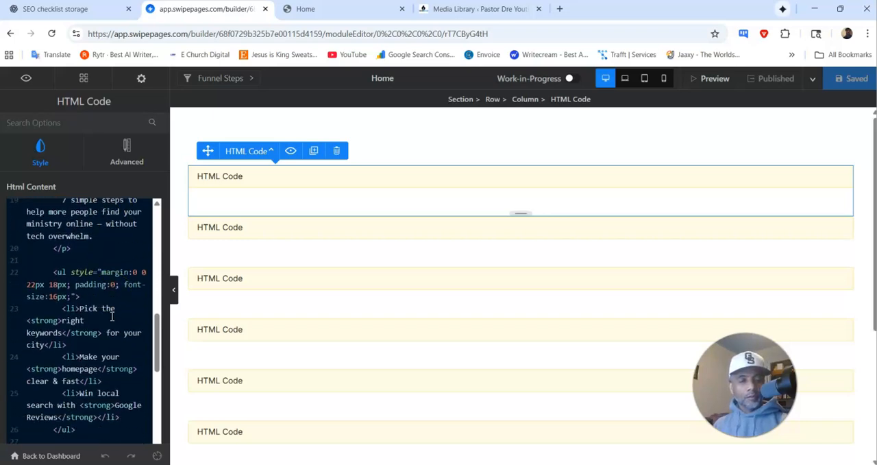
scroll(112, 316, "down", 4)
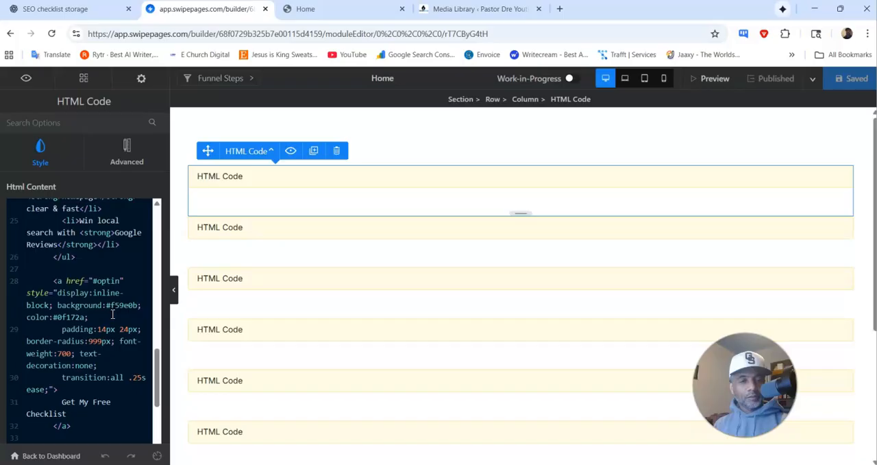
scroll(103, 282, "down", 2)
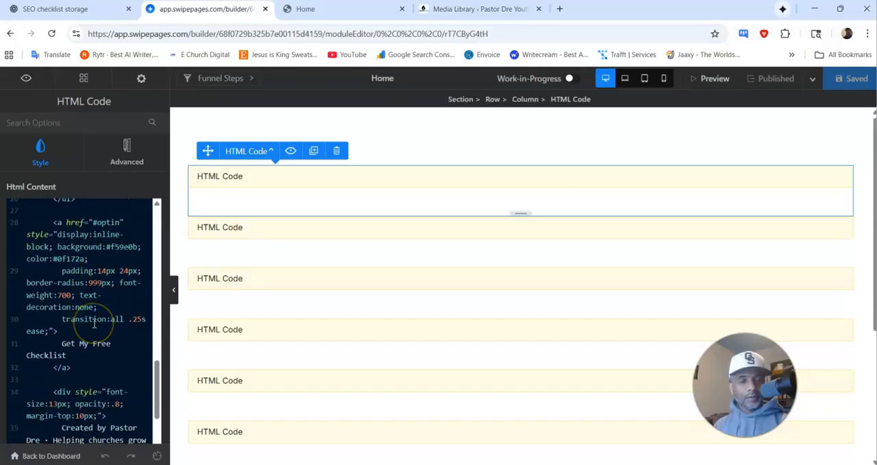
scroll(94, 324, "down", 4)
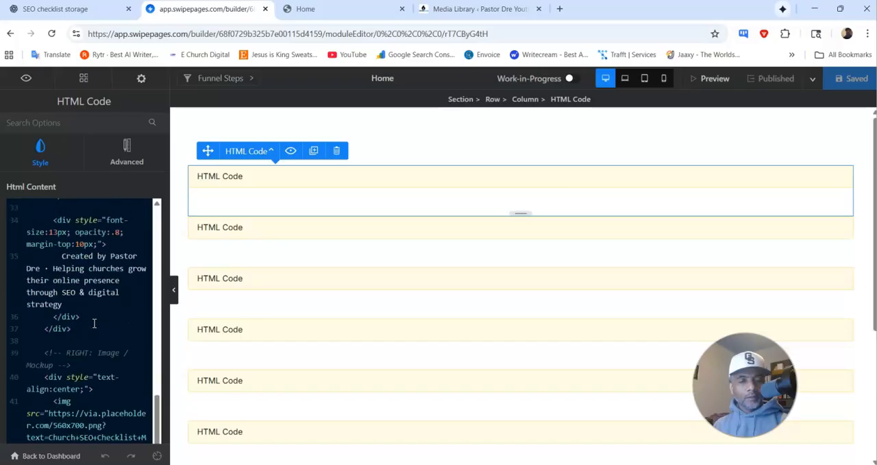
scroll(94, 324, "down", 3)
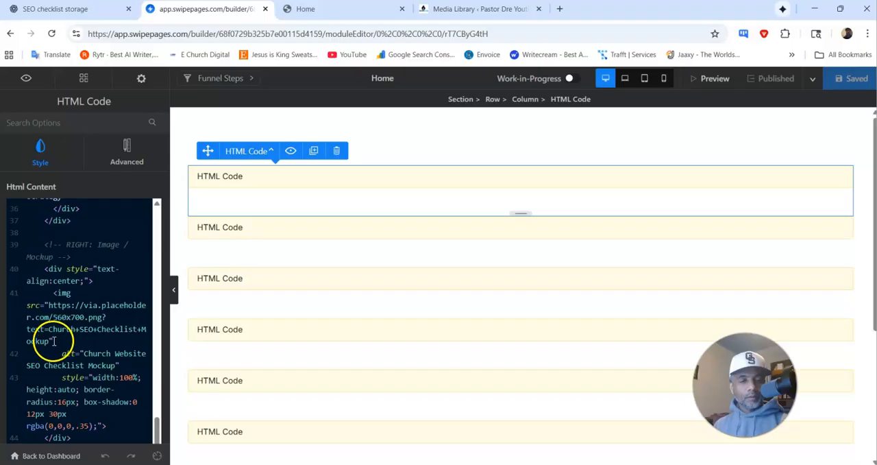
left_click_drag(50, 341, 46, 308)
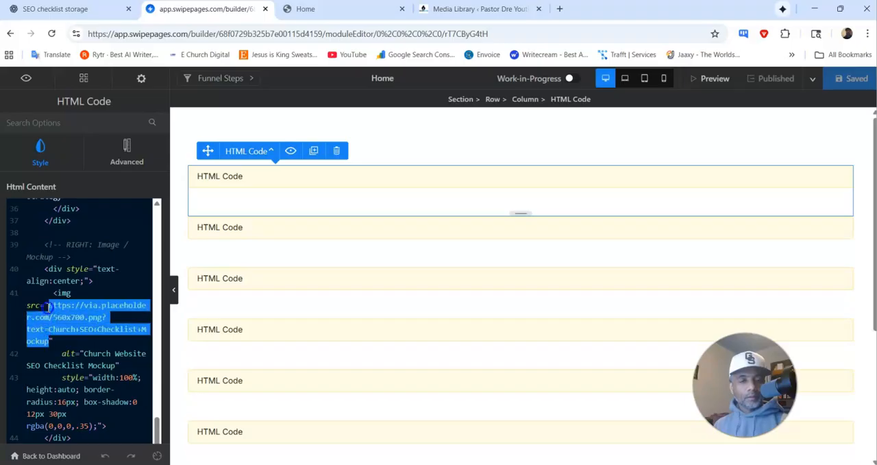
type("https://pastordre.com/wp-content/uploads/2025/10/Screenshot-2025-10-15-213955.png")
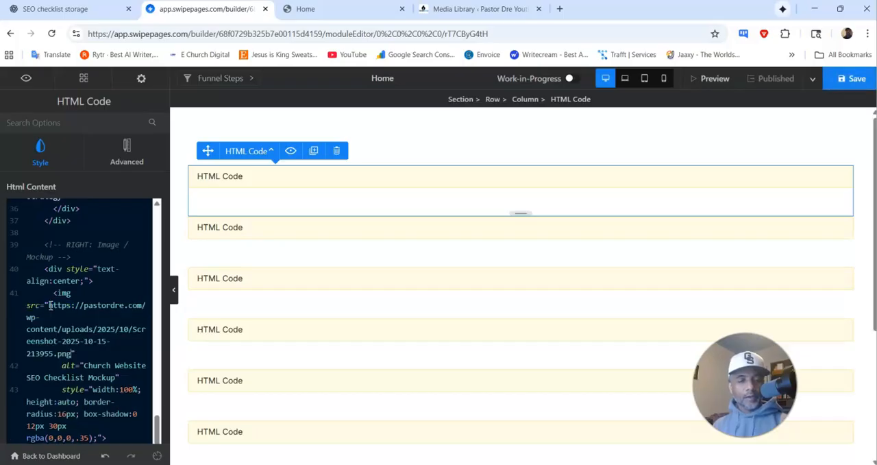
left_click(854, 91)
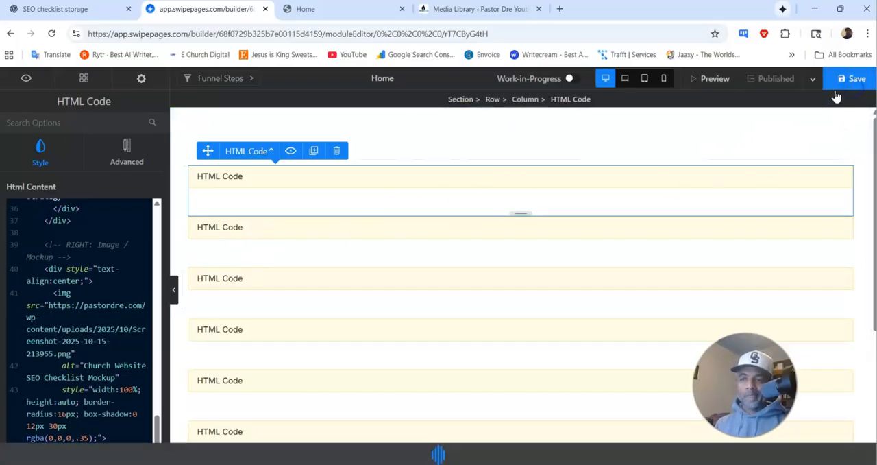
left_click(778, 79)
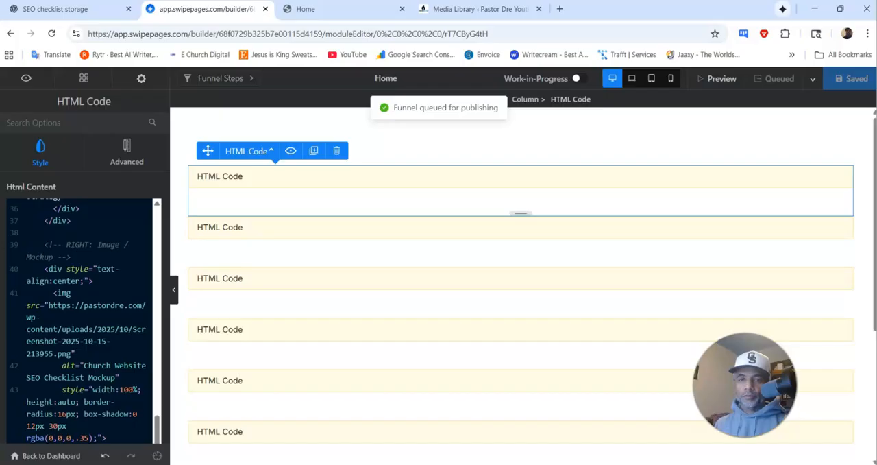
Step: Reload the live Home page and check the hero image and the sections down to the footer and the Meet Pastor Dre block
left_click(335, 9)
left_click(49, 34)
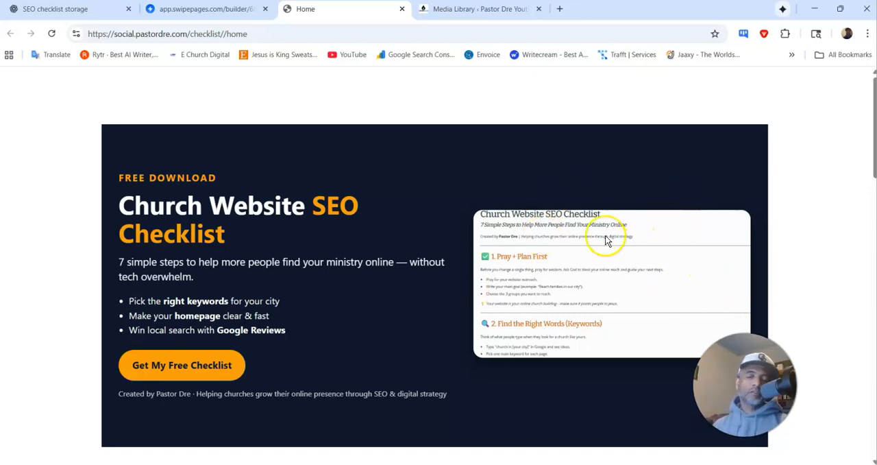
scroll(589, 220, "down", 1)
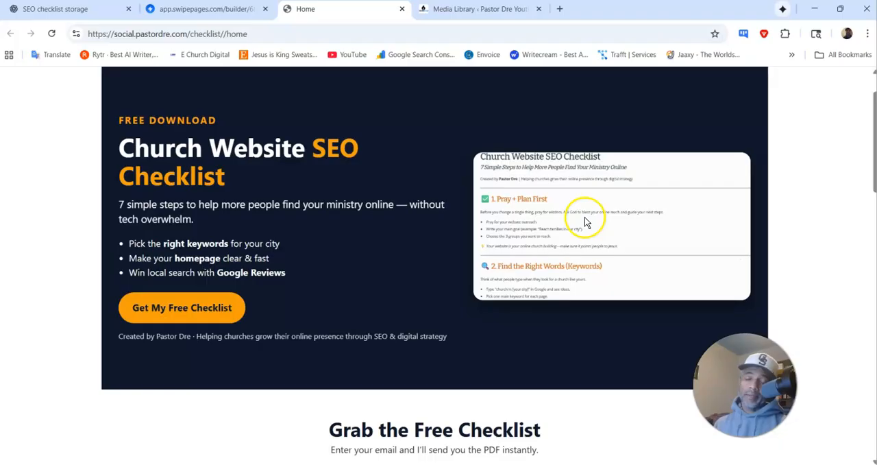
scroll(579, 201, "down", 10)
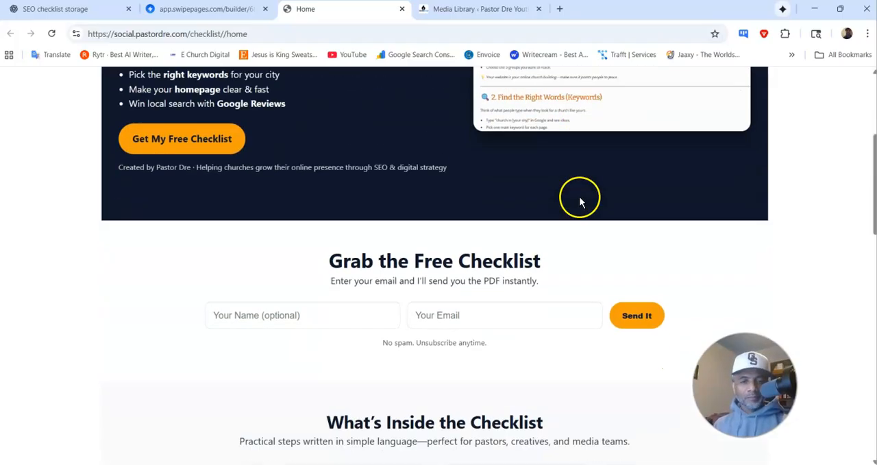
scroll(578, 200, "down", 6)
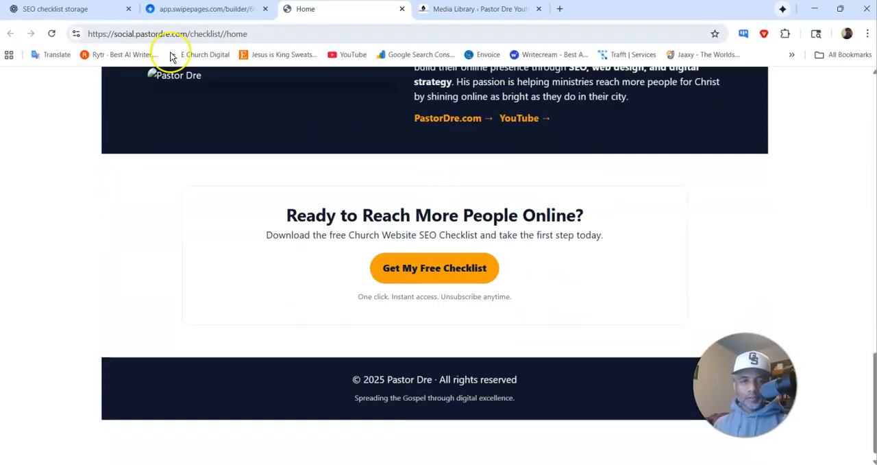
scroll(196, 88, "up", 3)
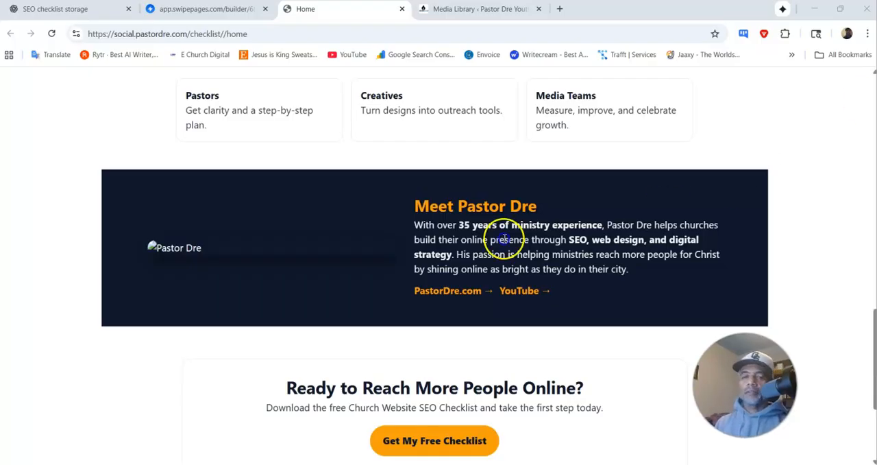
Step: Open the PastorDre YouTube channel page in a separate browser window and maximize it
left_click(521, 290)
left_click(518, 124)
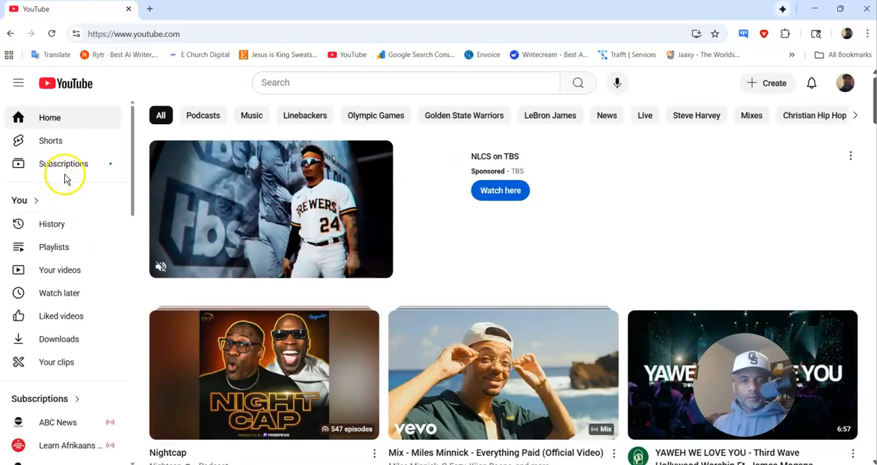
left_click(51, 116)
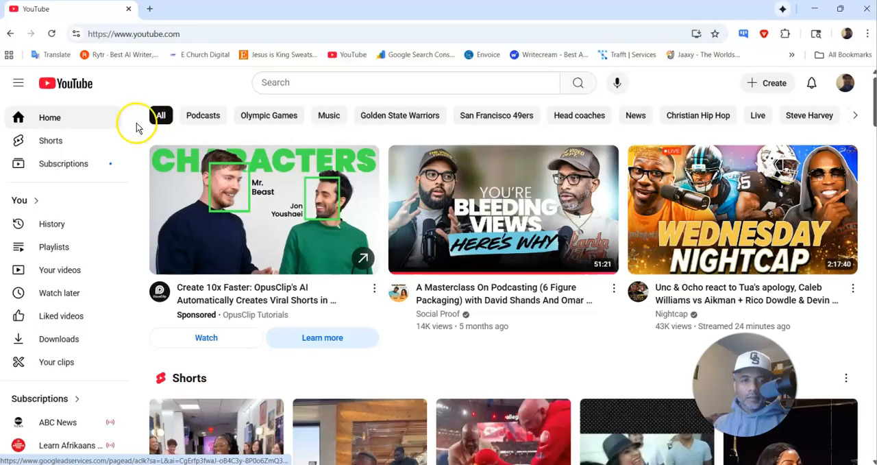
left_click(78, 122)
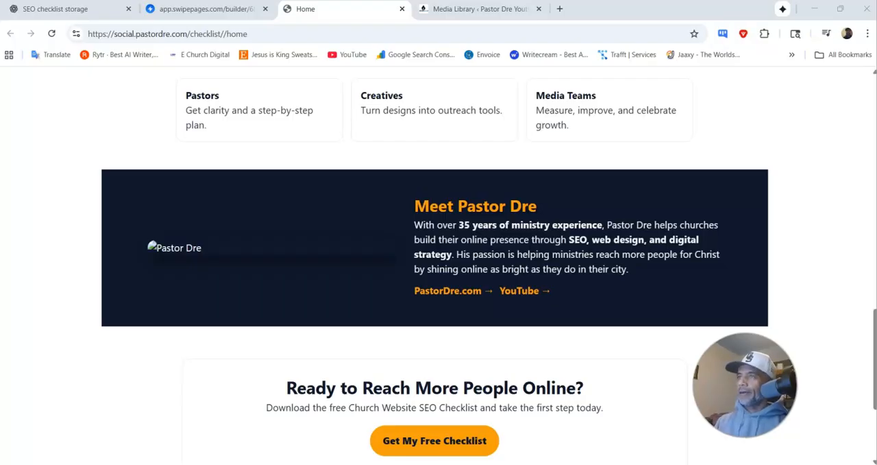
left_click_drag(876, 50, 308, 124)
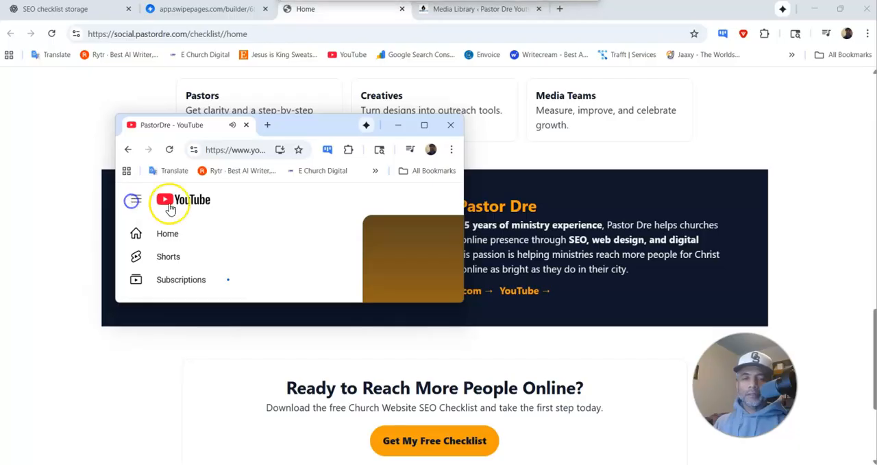
left_click(426, 125)
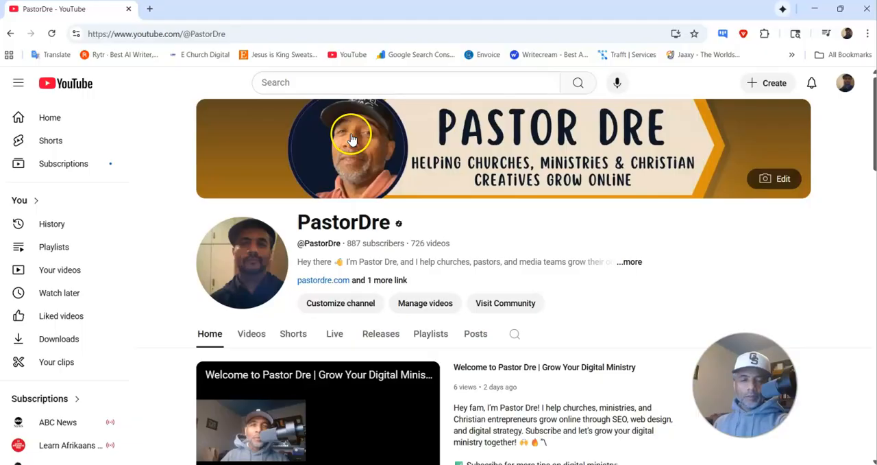
Step: Capture a screenshot of the circular portrait in the channel banner and close the YouTube window
key("super+shift+s")
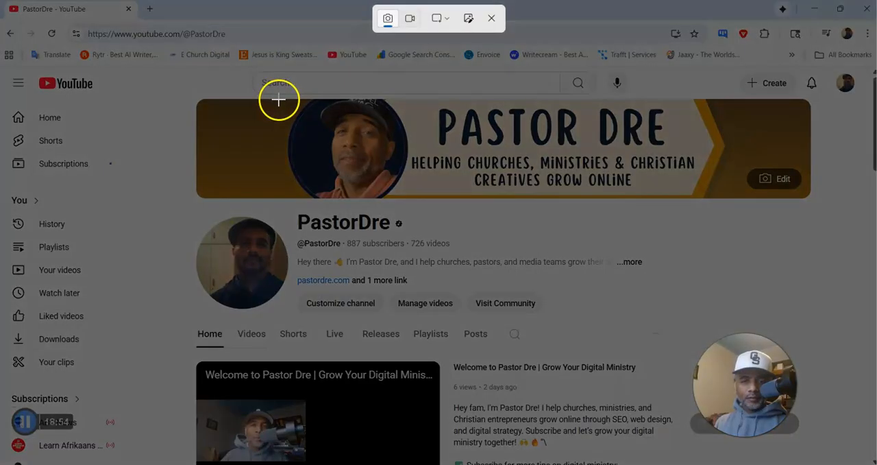
left_click_drag(280, 99, 411, 196)
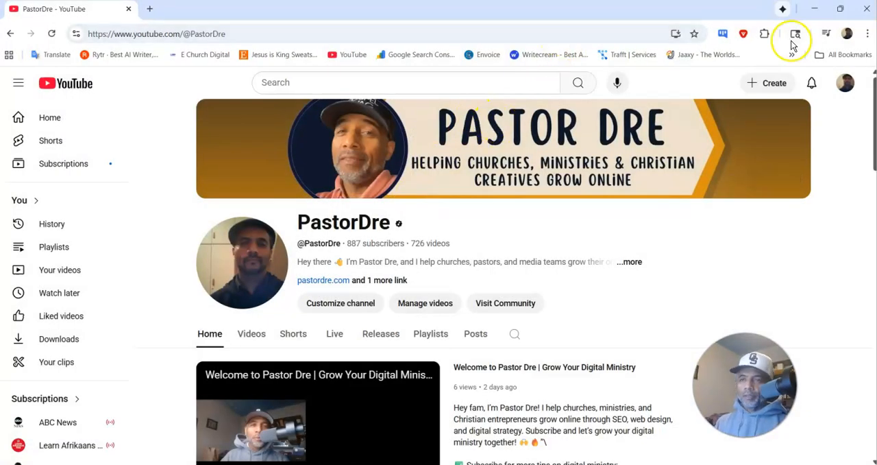
left_click(871, 9)
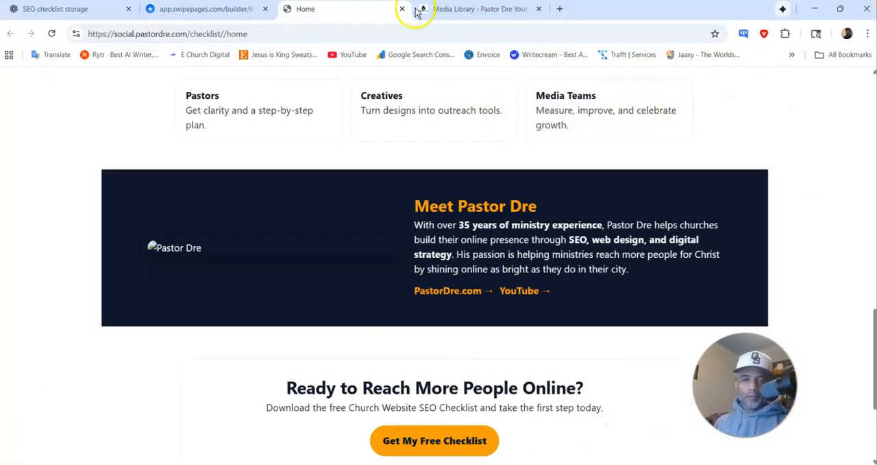
left_click(460, 10)
scroll(220, 151, "up", 5)
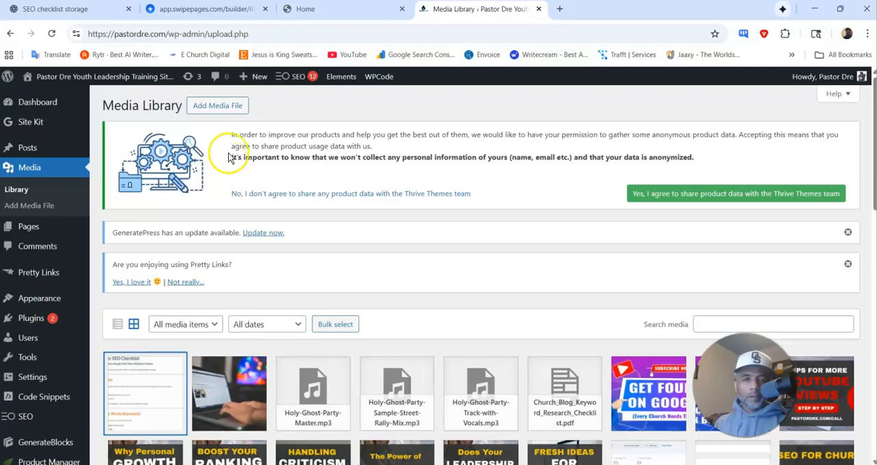
left_click(225, 110)
left_click(456, 378)
double_click(768, 108)
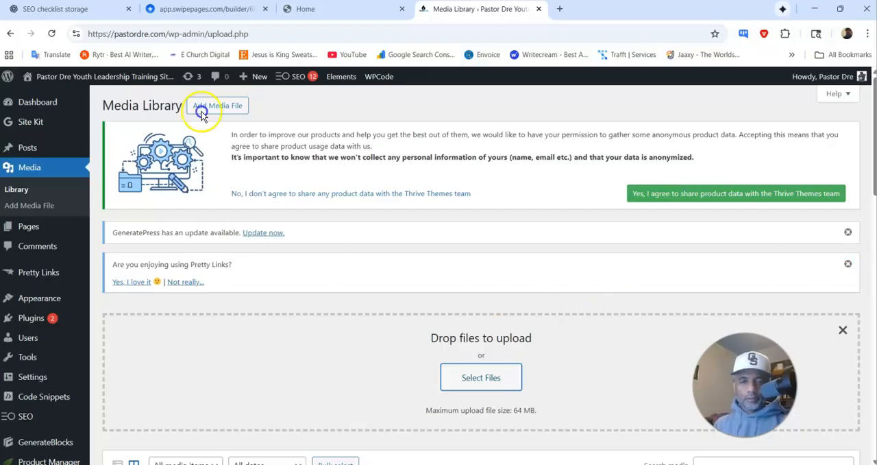
Step: Reload the Media Library and copy the file URL of the uploaded portrait from its attachment details
left_click(53, 34)
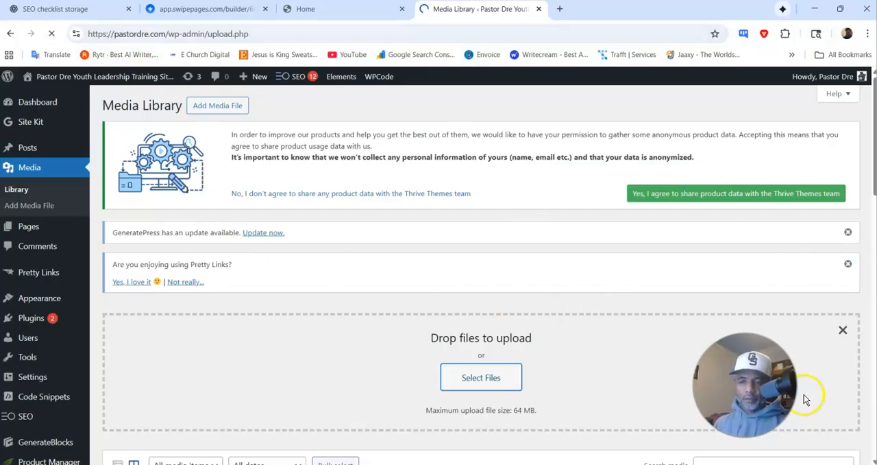
scroll(528, 266, "down", 1)
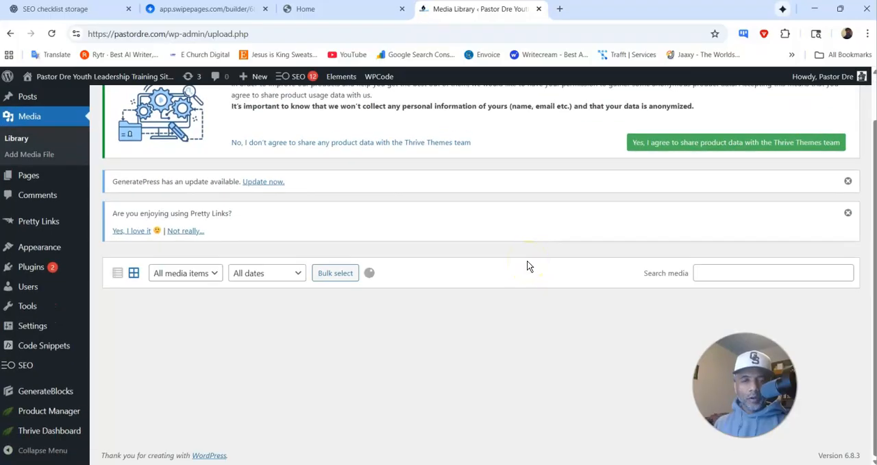
left_click(160, 349)
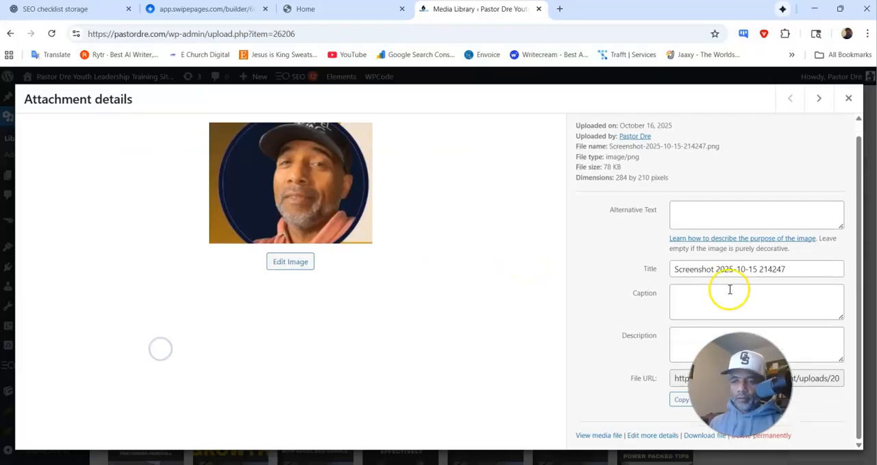
left_click(681, 403)
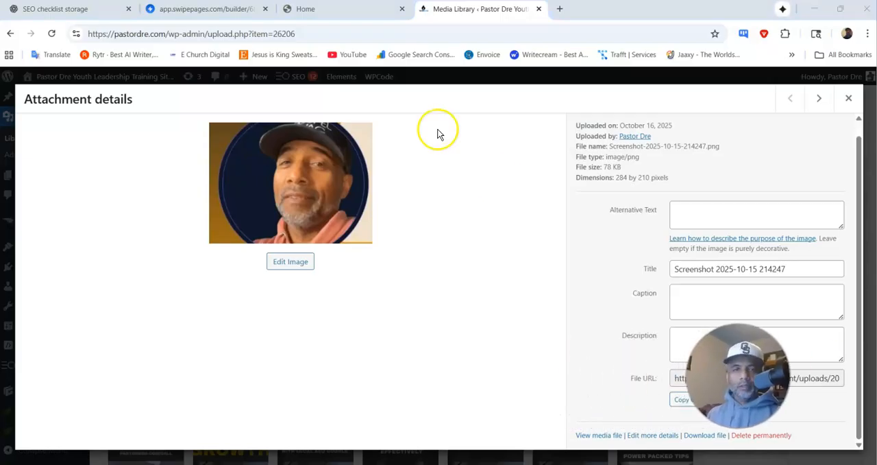
Step: Check the bio section's place on the published page and select its matching HTML Code block in the Swipe Pages builder
left_click(185, 9)
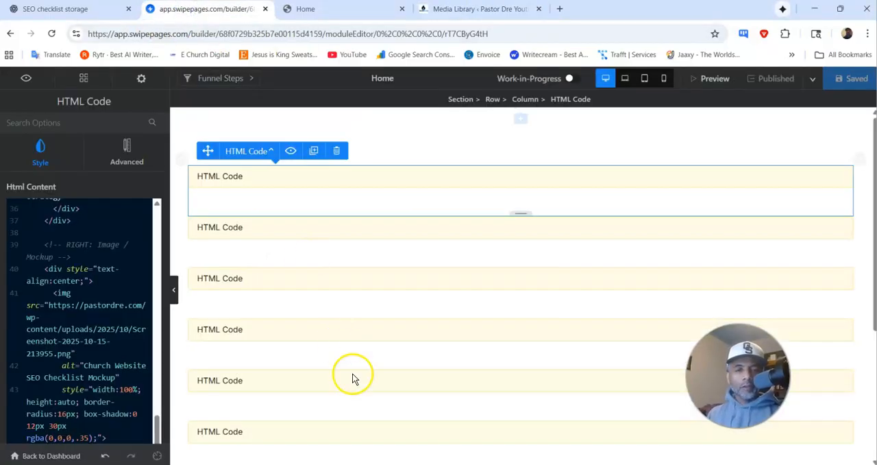
scroll(356, 367, "down", 1)
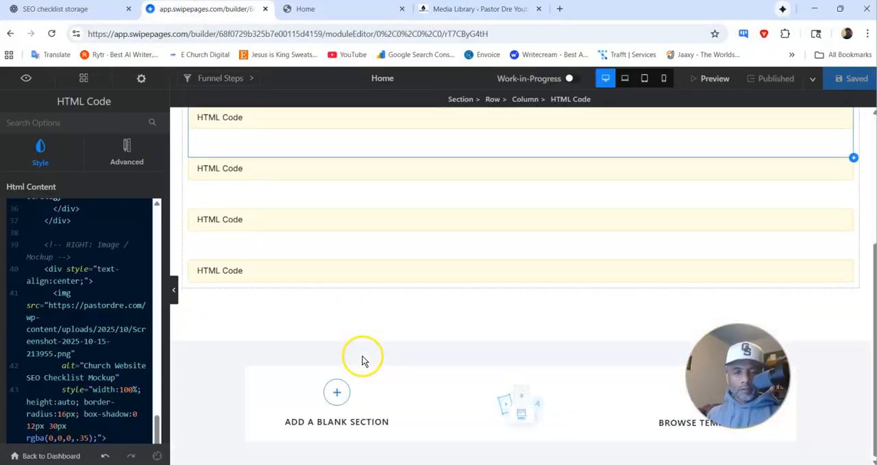
left_click(305, 9)
scroll(332, 226, "down", 3)
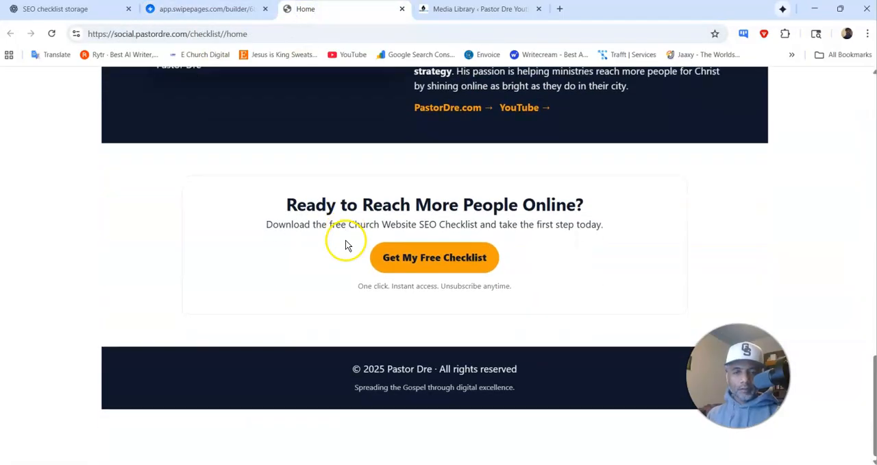
scroll(401, 257, "up", 3)
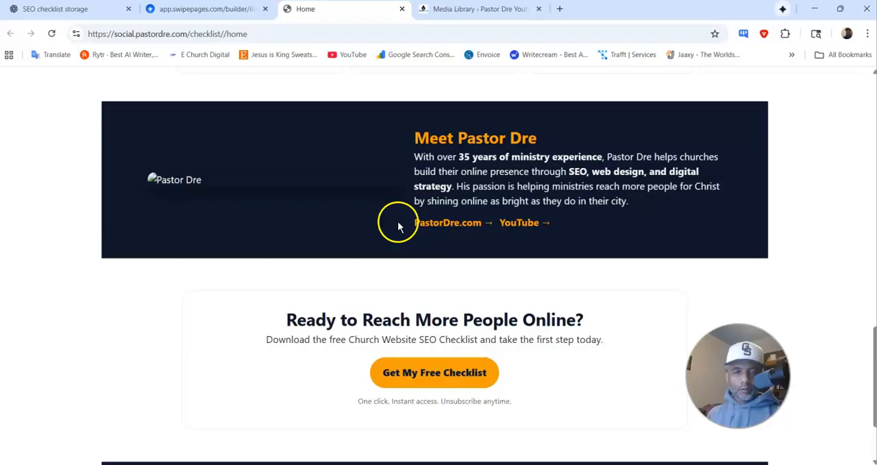
left_click(236, 9)
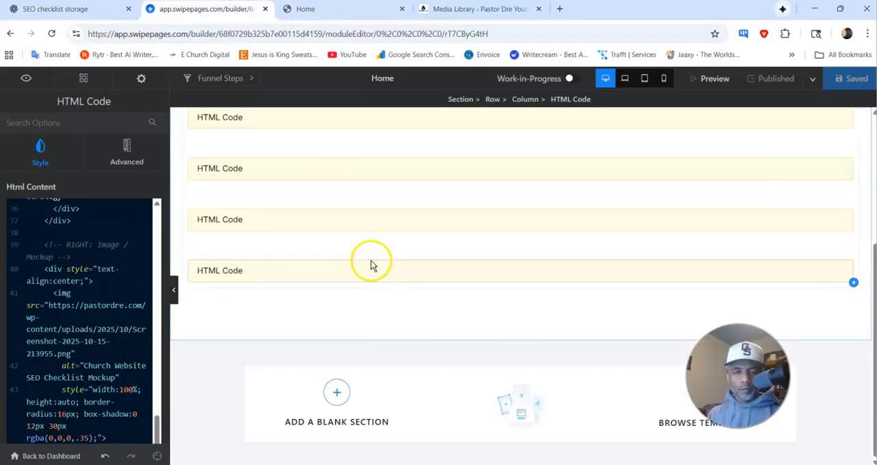
left_click(353, 176)
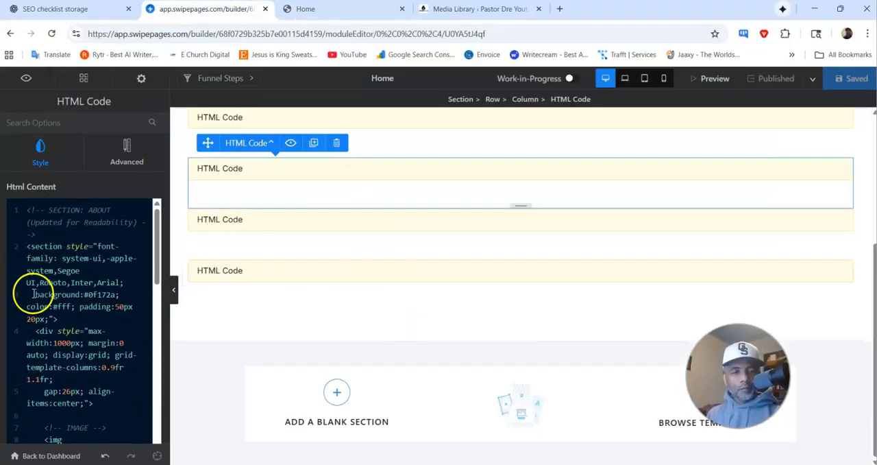
Step: Replace the placeholder image URL in the bio section's HTML with the copied file URL of the portrait Screenshot-2025-10-15-214247.png
scroll(103, 304, "down", 10)
scroll(101, 306, "down", 5)
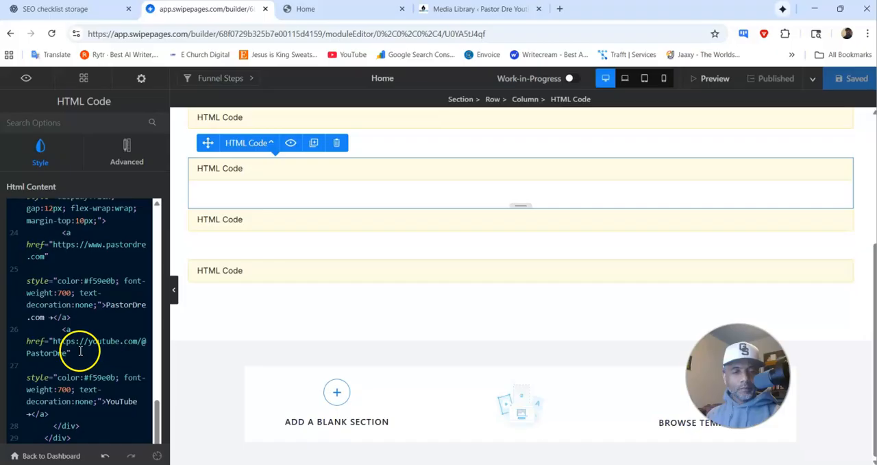
scroll(81, 349, "up", 4)
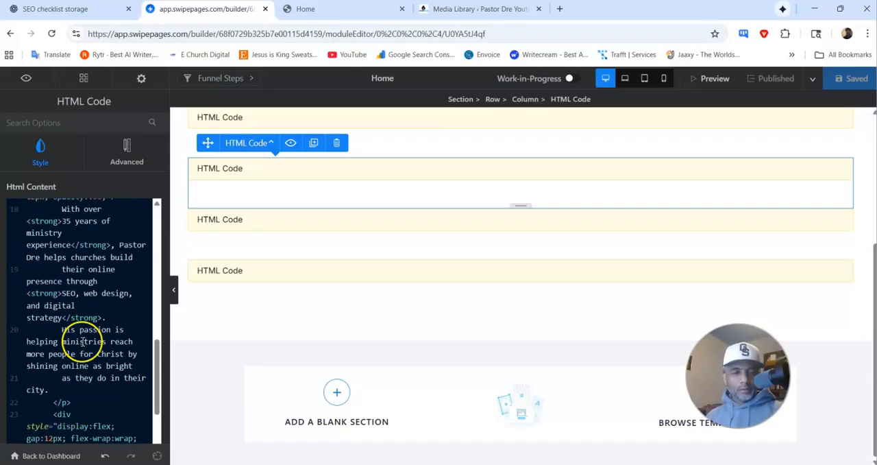
scroll(86, 316, "up", 8)
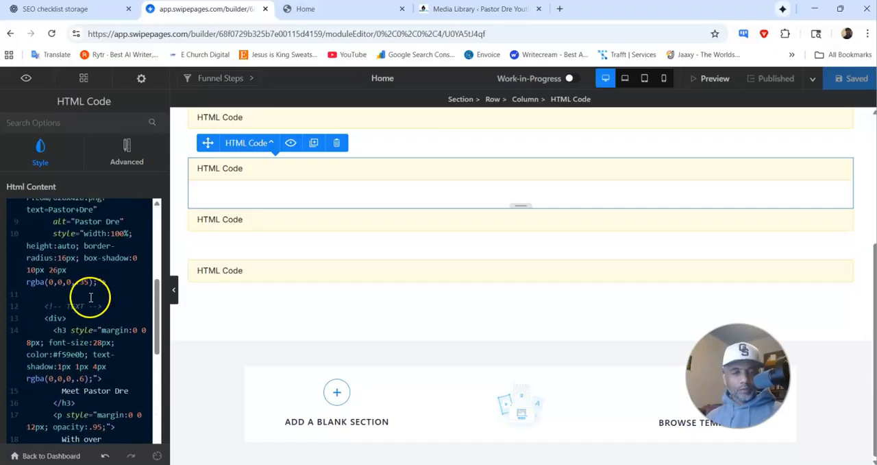
scroll(86, 287, "up", 3)
scroll(84, 292, "down", 3)
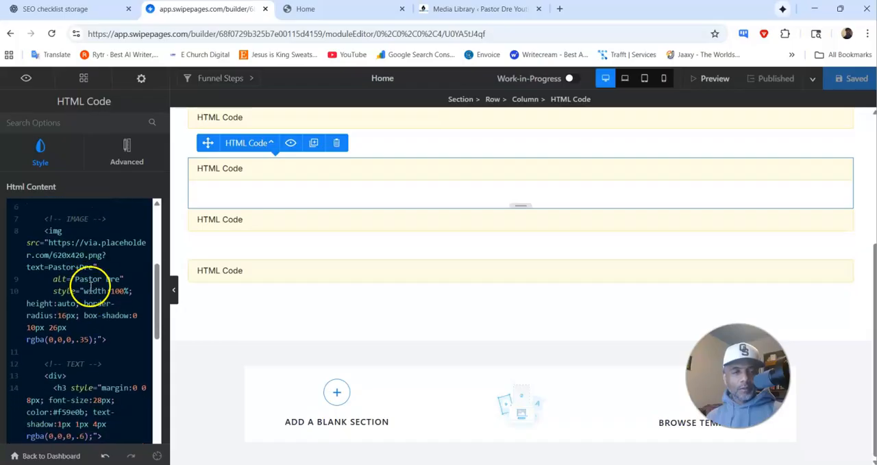
left_click_drag(82, 262, 52, 245)
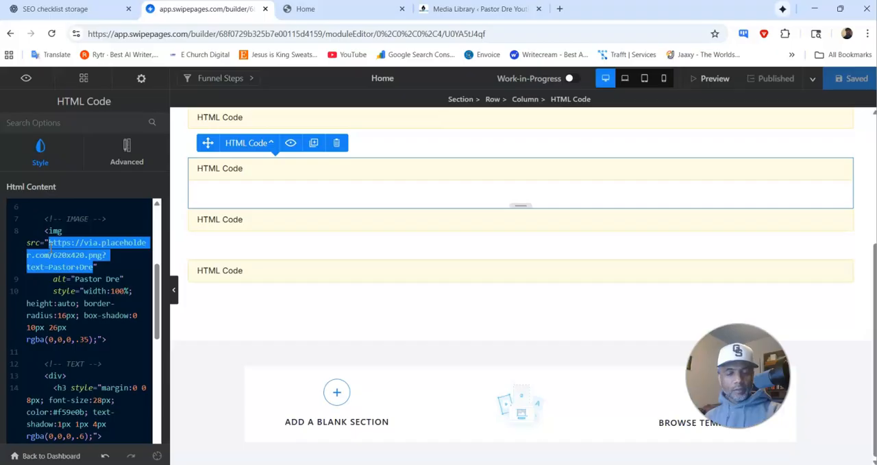
type("https://pastordre.com/wp-content/uploads/2025/10/Screenshot-2025-10-15-214247.png")
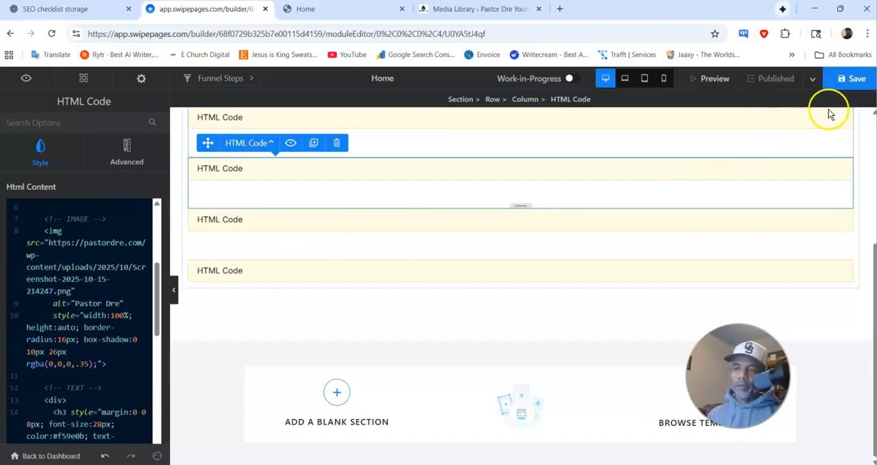
Step: Save and publish the funnel, and reload the live checklist page
left_click(847, 81)
left_click(780, 81)
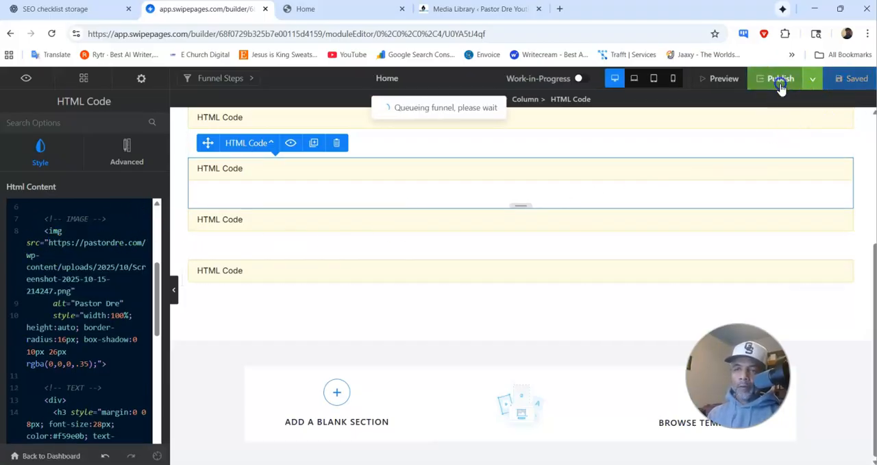
left_click(342, 13)
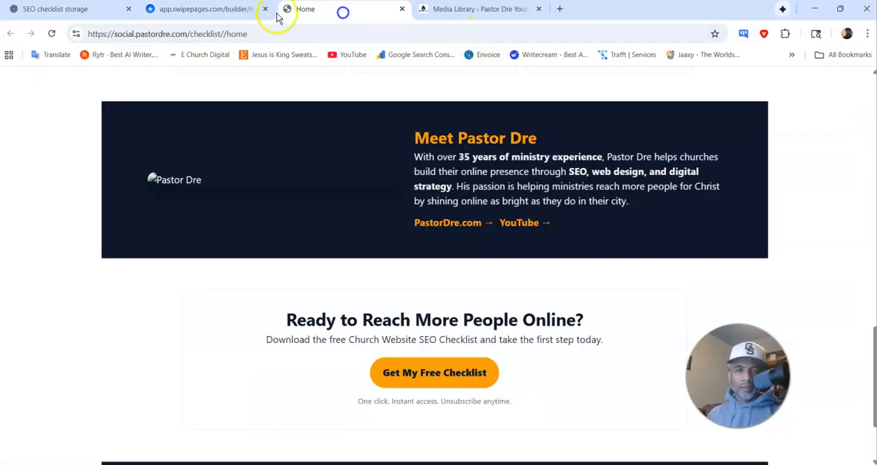
left_click(52, 34)
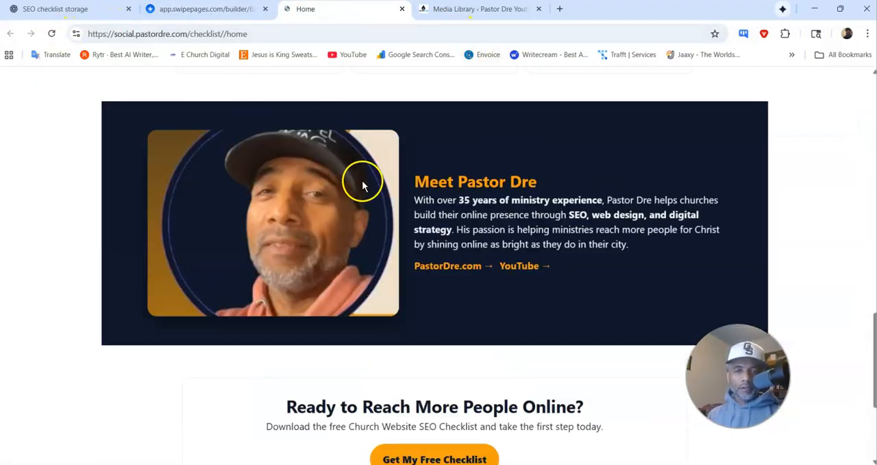
Step: Review the portrait, hero and opt-in form on the live page, and examine the portrait's styling code in the builder
scroll(274, 191, "down", 1)
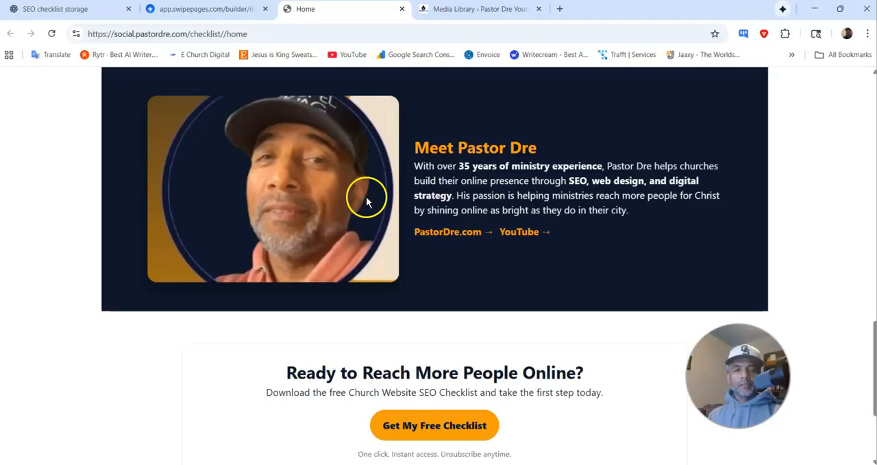
scroll(423, 237, "up", 9)
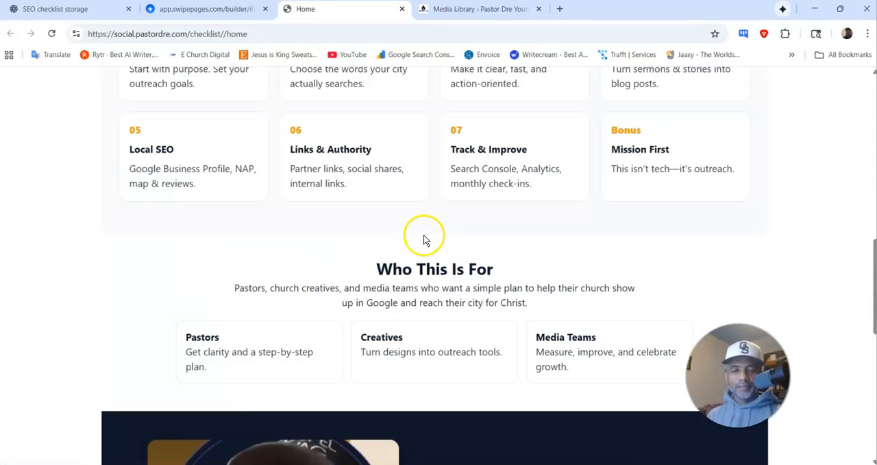
scroll(411, 226, "down", 6)
scroll(279, 194, "up", 3)
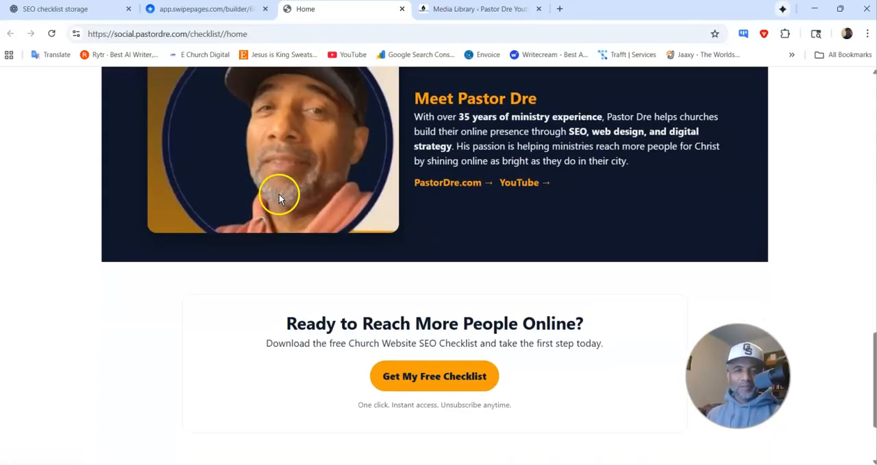
left_click(168, 9)
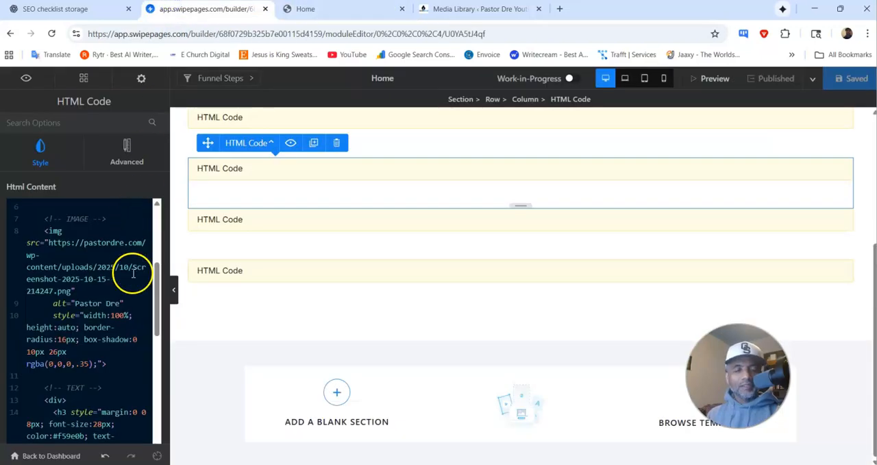
scroll(134, 269, "down", 1)
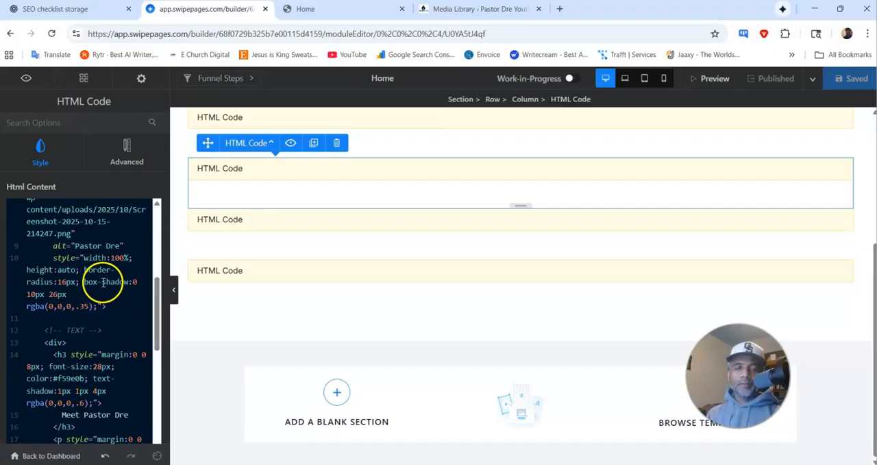
left_click(338, 8)
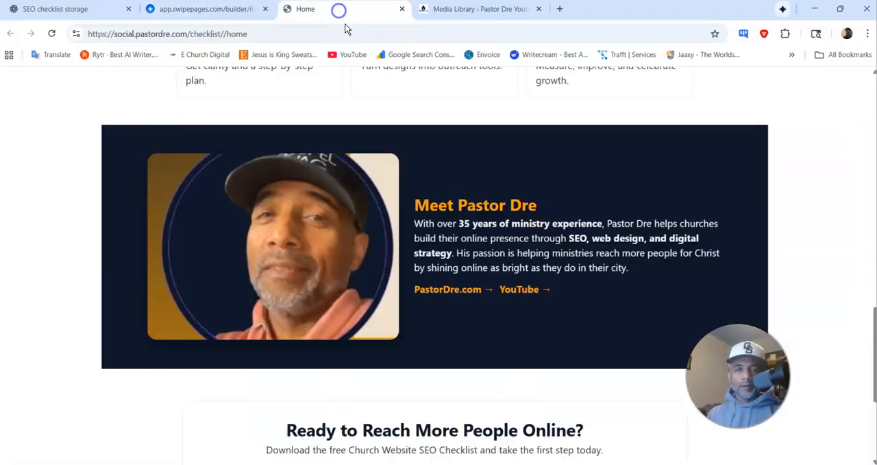
scroll(438, 220, "up", 5)
scroll(451, 233, "up", 10)
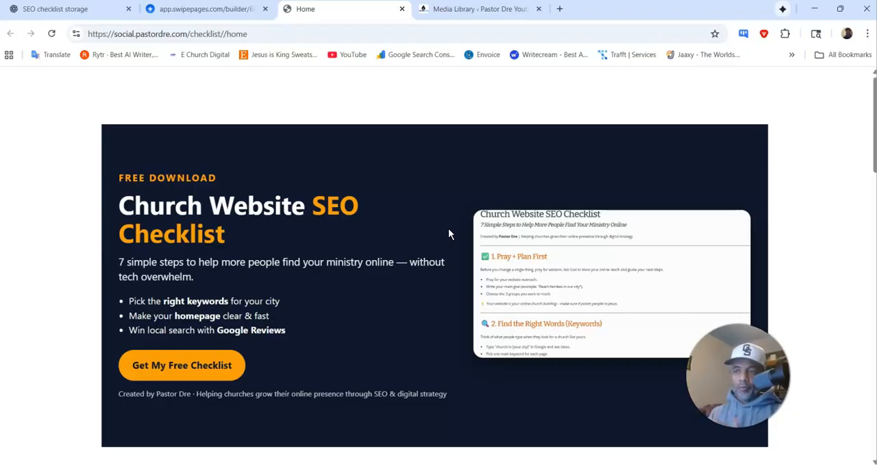
scroll(440, 175, "down", 4)
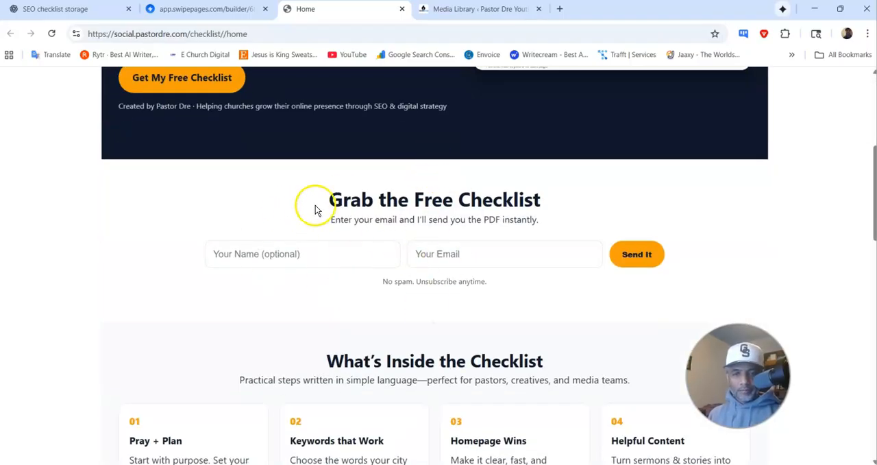
Step: Switch to the Selzy window and open the campaign defaults of the Church Website SEO Checklist contact list
left_click_drag(876, 165, 195, 162)
left_click(477, 122)
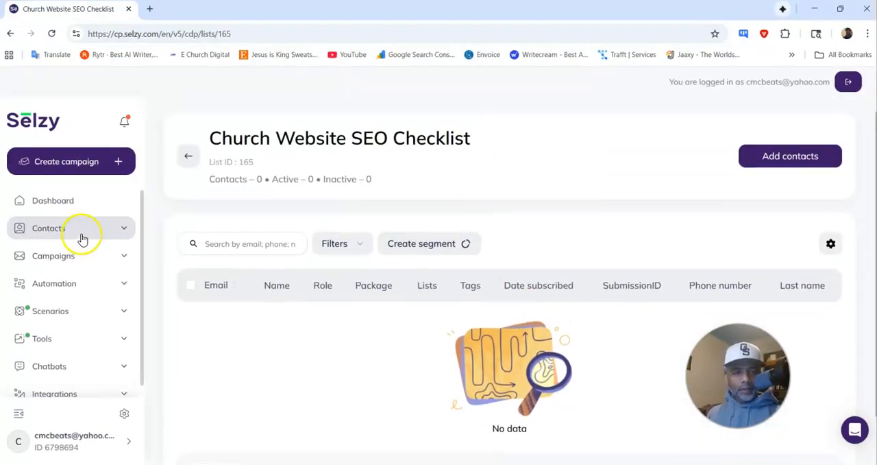
mouse_move(352, 156)
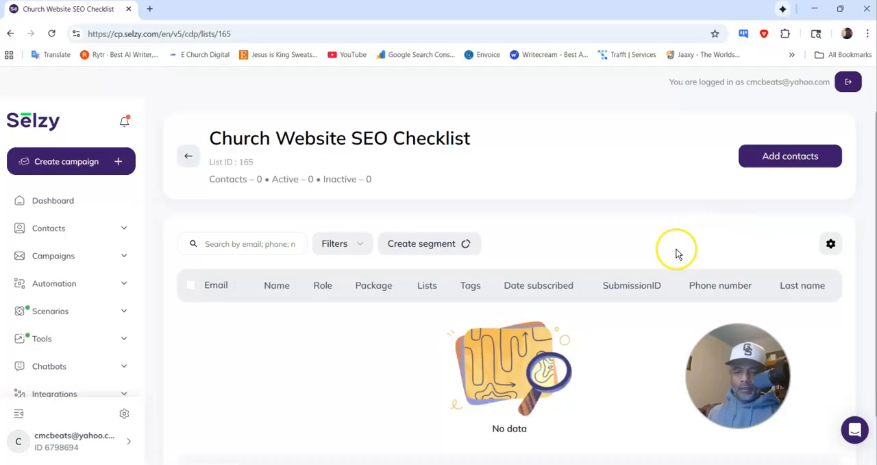
left_click(831, 245)
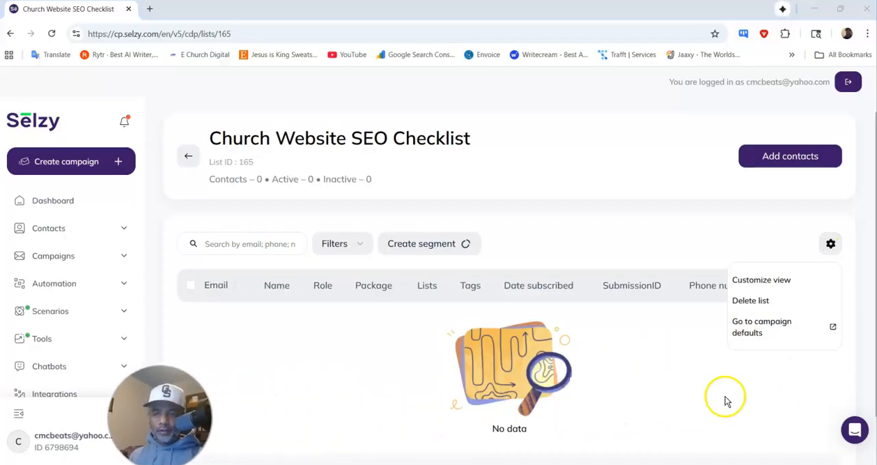
left_click(750, 329)
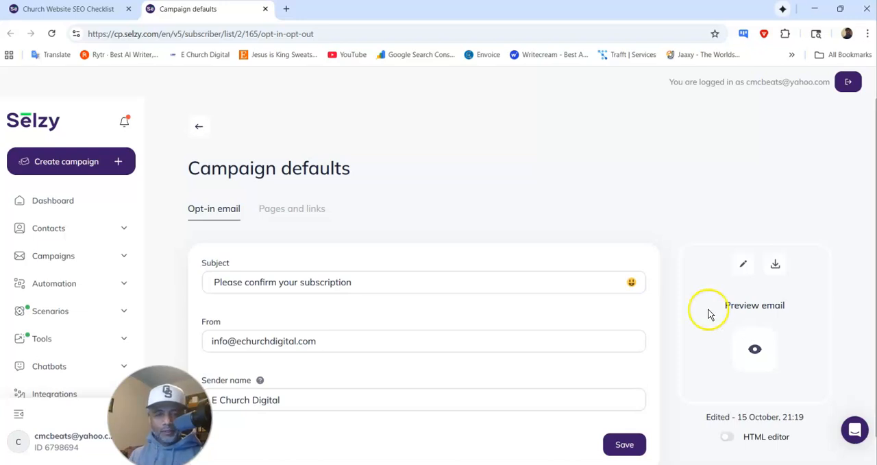
Step: Replace the opt-in email's From address with the pastor's own email address and the sender name with the pastor's name
scroll(320, 195, "down", 1)
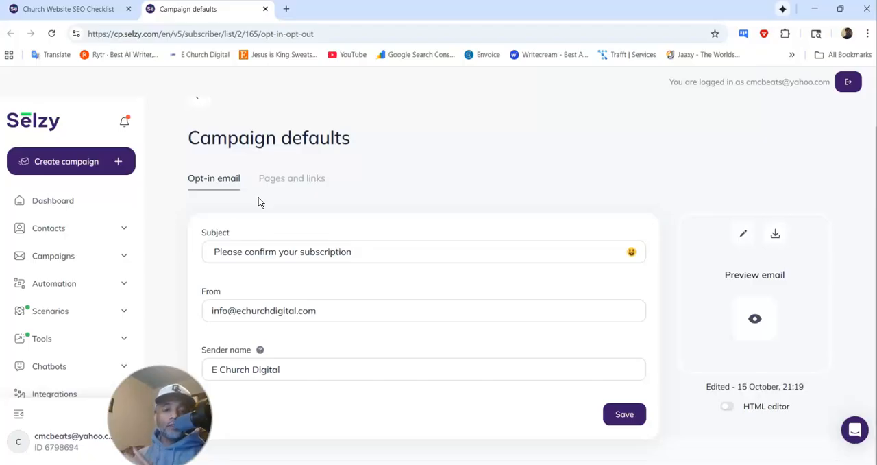
left_click(261, 253)
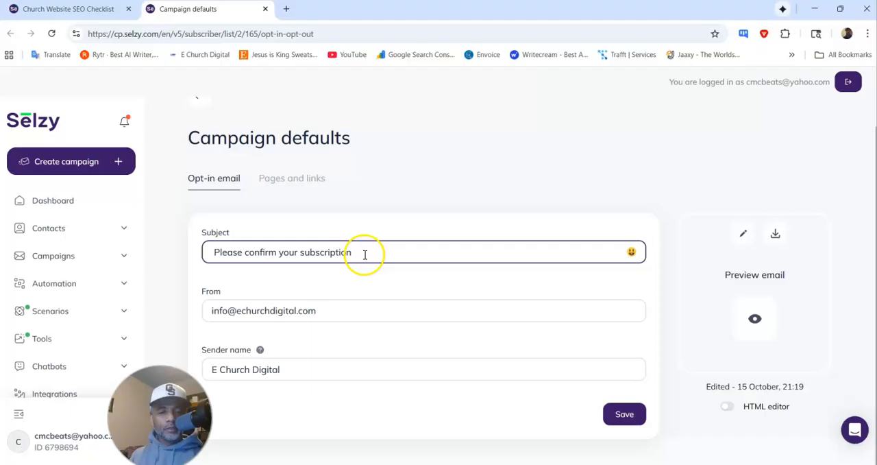
left_click(317, 310)
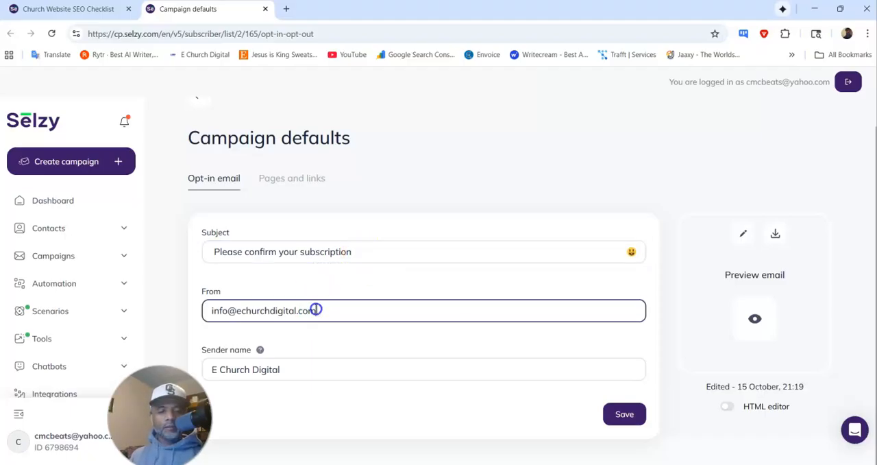
left_click_drag(316, 304, 176, 308)
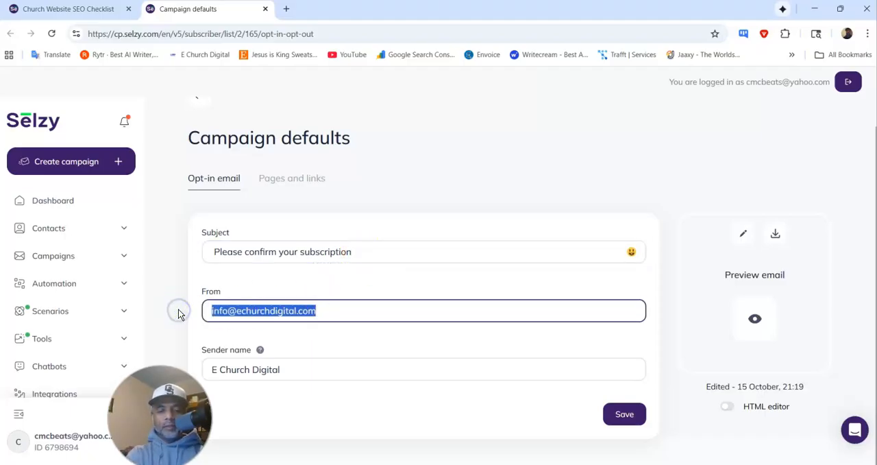
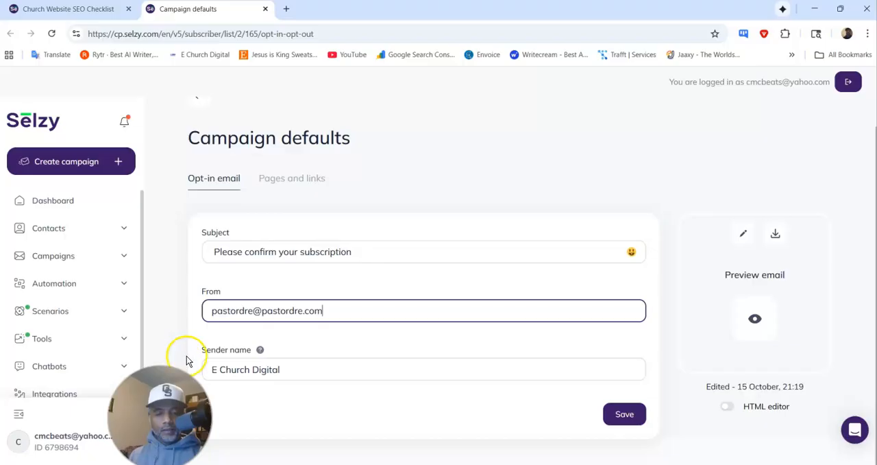
left_click_drag(309, 369, 207, 367)
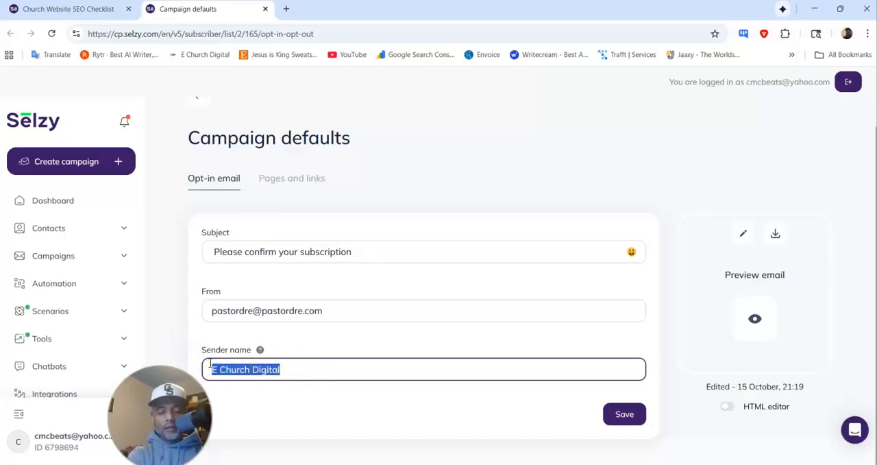
type("Pastor Dre")
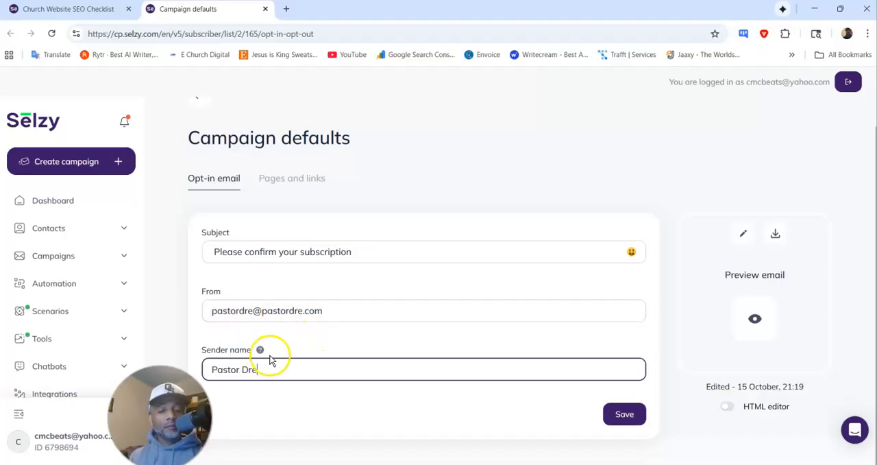
Step: Save the sender details, and delete the checkmark image from the opt-in email's design
left_click(627, 414)
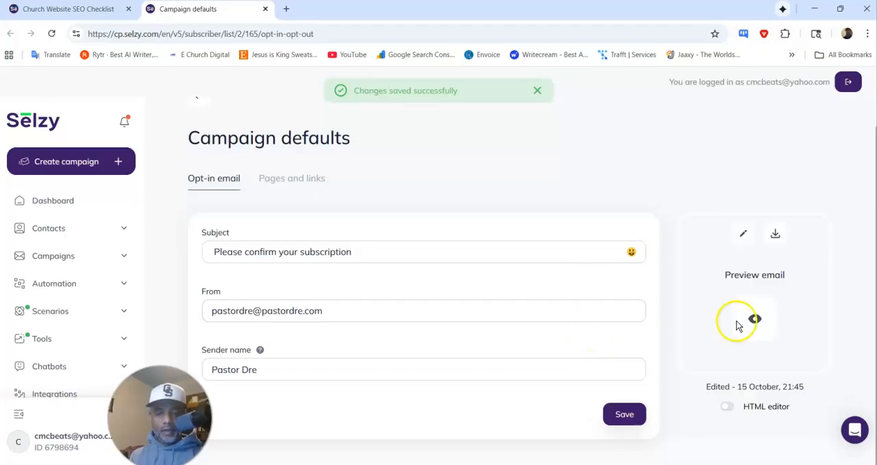
left_click(744, 235)
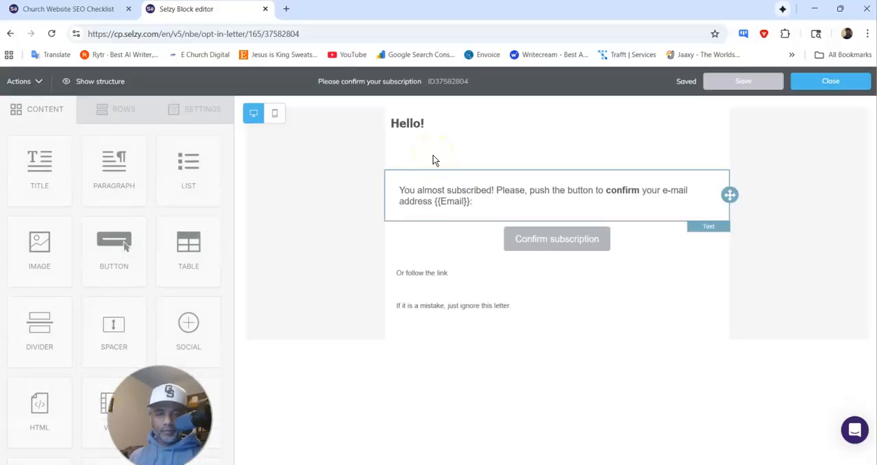
left_click(533, 186)
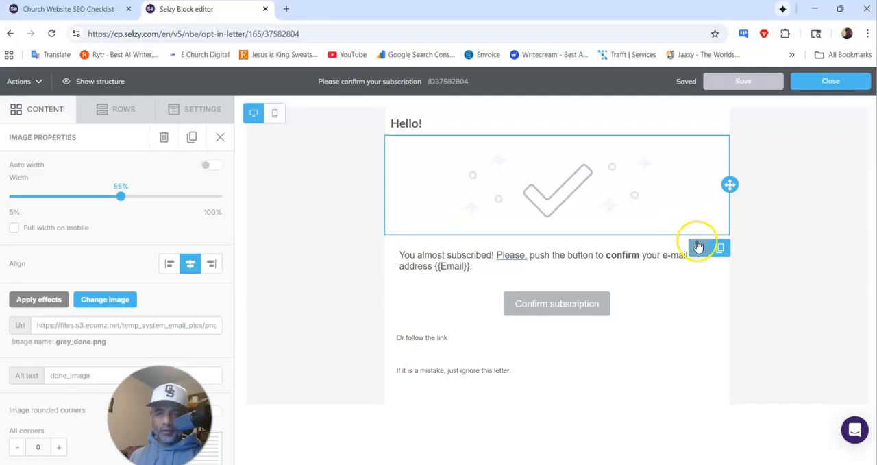
left_click(698, 248)
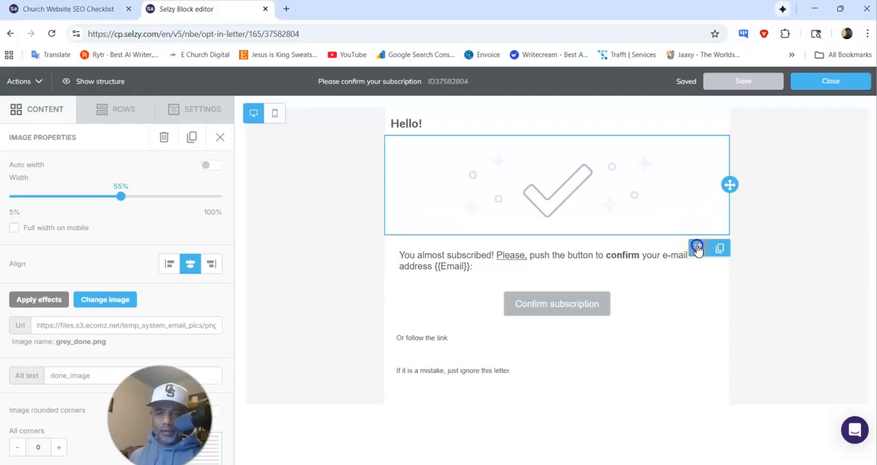
Step: Insert the Name merge tag after "Hello" in the opt-in email's greeting
left_click(418, 125)
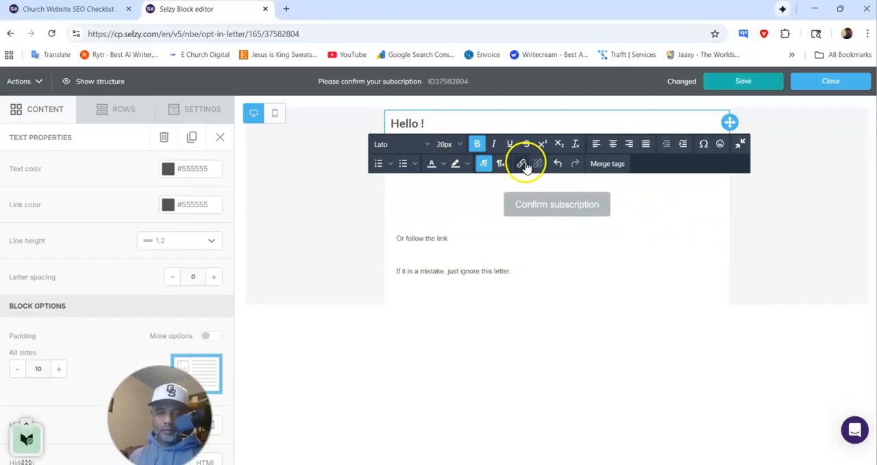
left_click(607, 164)
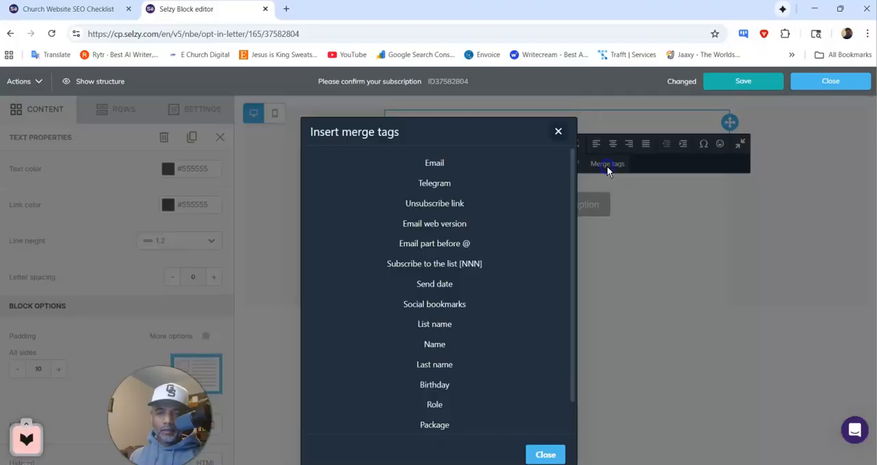
left_click(436, 345)
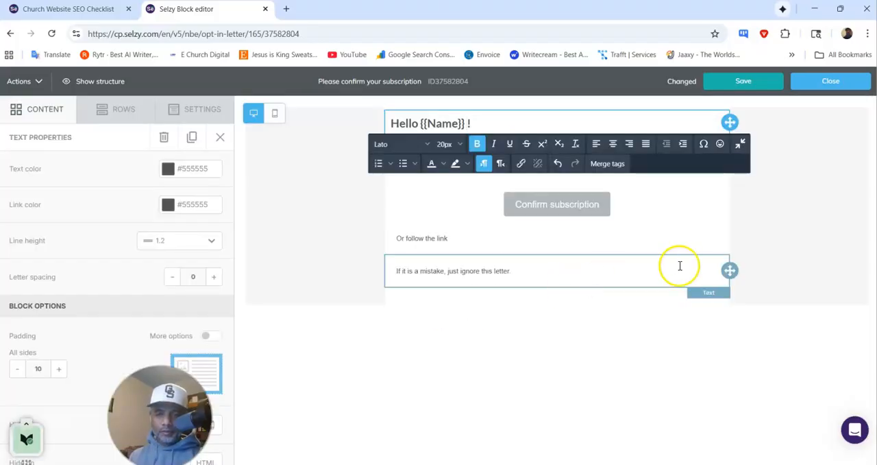
Step: Correct the opening sentence of the email's body text to "You are almost subscribed!"
left_click(684, 229)
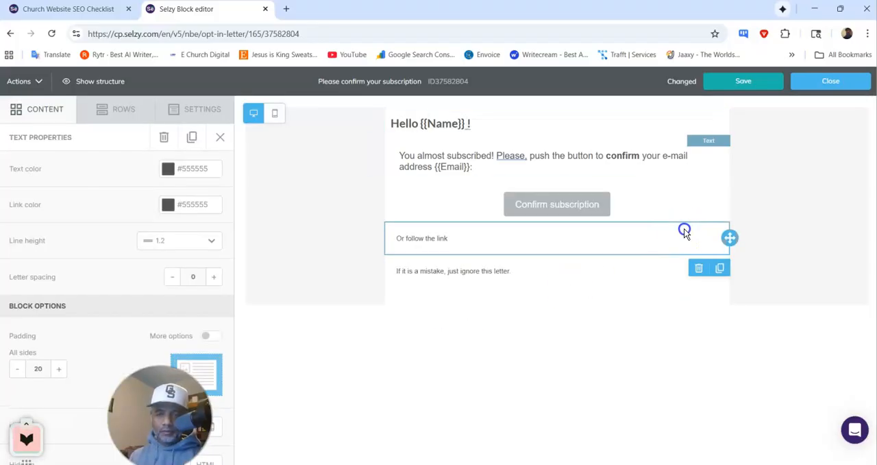
left_click(417, 157)
type("are")
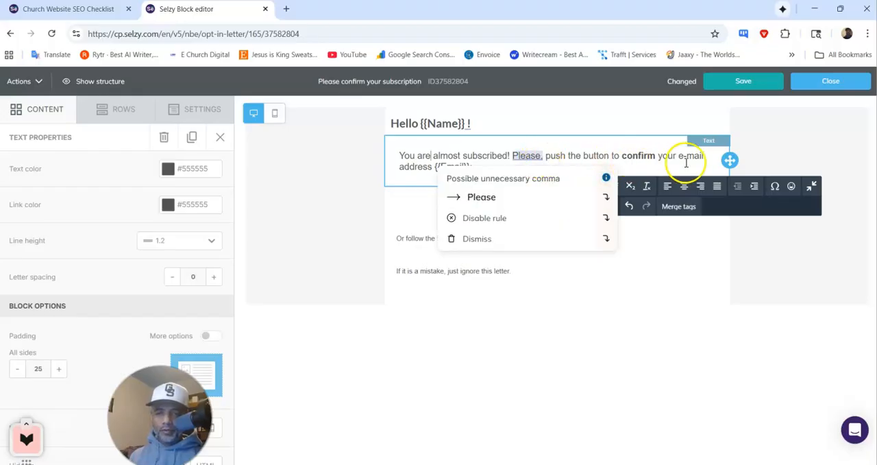
left_click(672, 237)
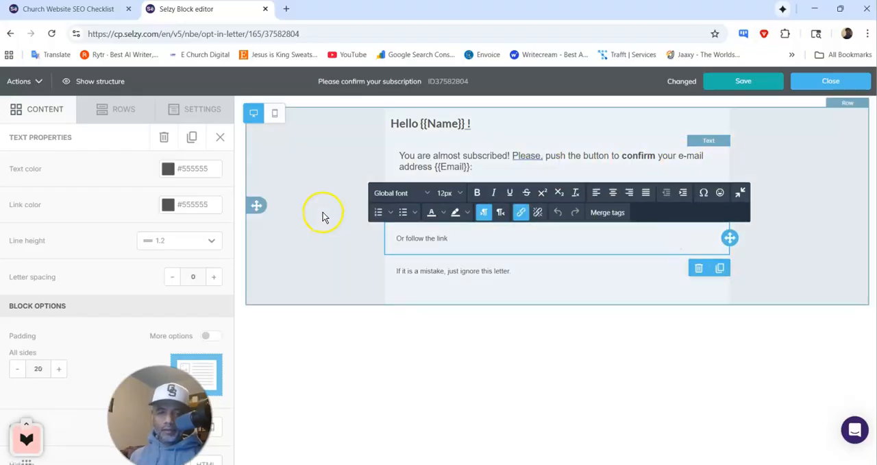
left_click(323, 210)
Step: Restyle the Confirm subscription button with the orange background #ff6800, bold text and font size 18
left_click(574, 204)
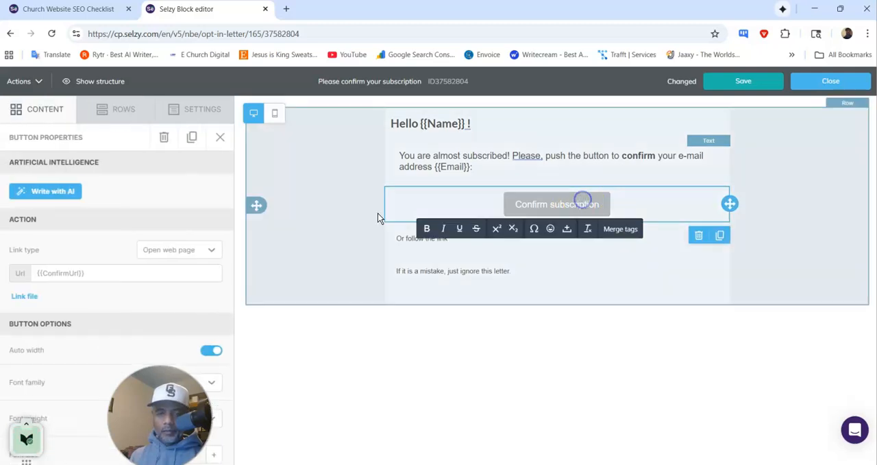
scroll(167, 244, "down", 5)
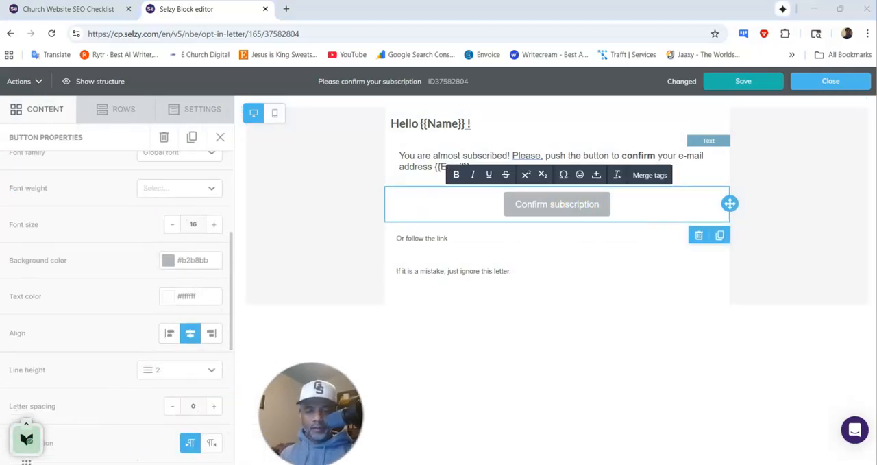
left_click(167, 261)
left_click(83, 403)
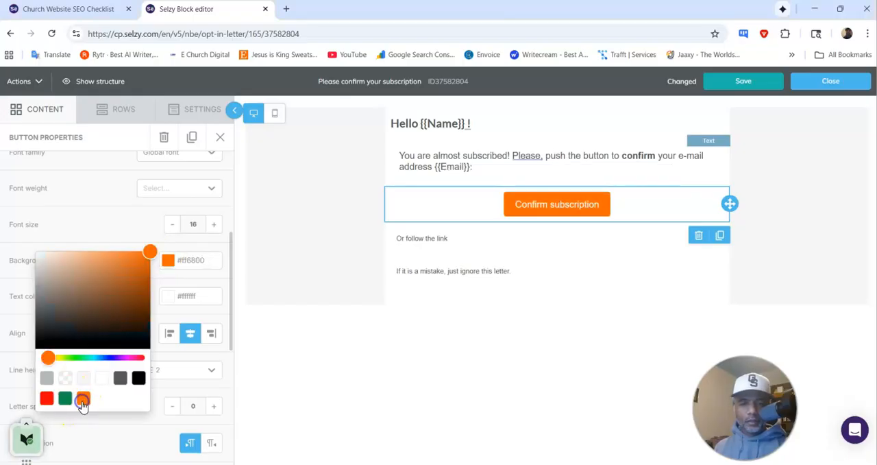
triple_click(525, 200)
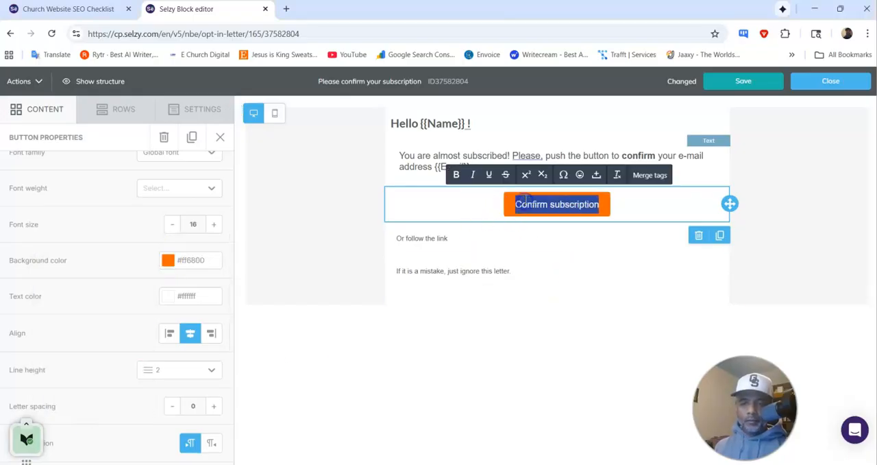
left_click(456, 175)
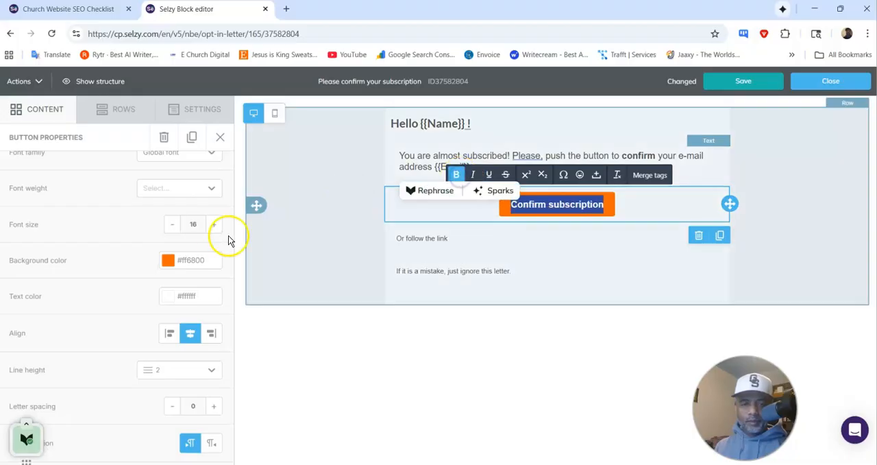
left_click(215, 227)
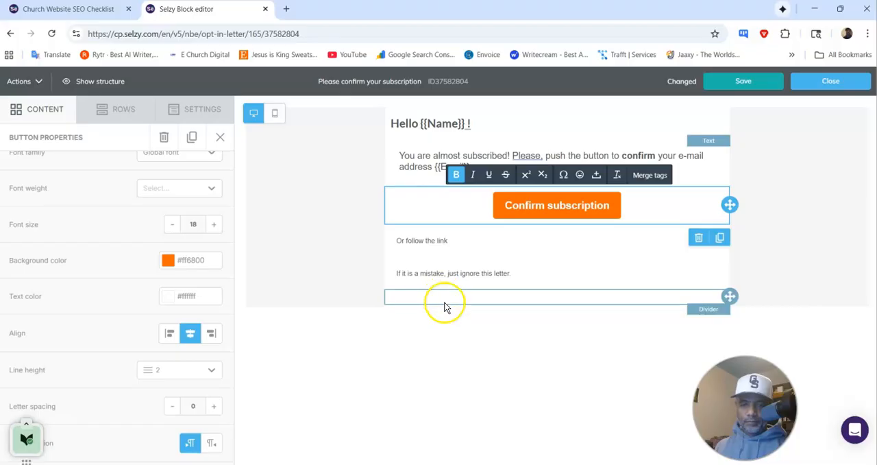
Step: Save the edited opt-in email and close its editor
left_click(445, 302)
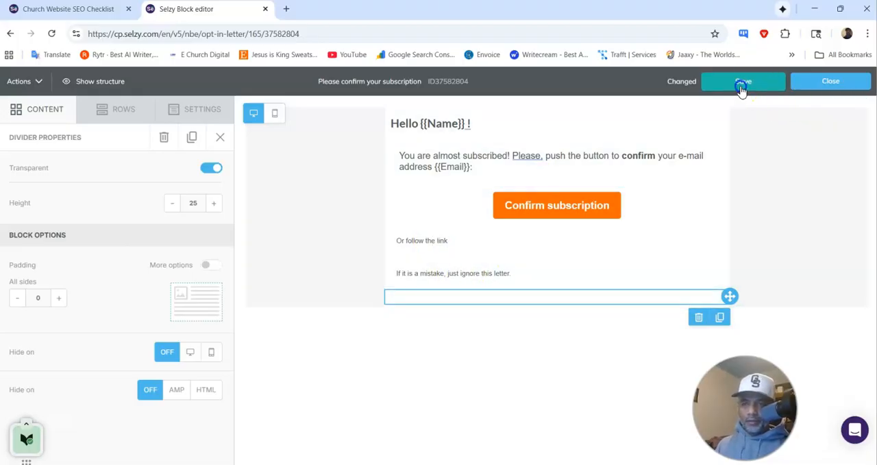
left_click(743, 84)
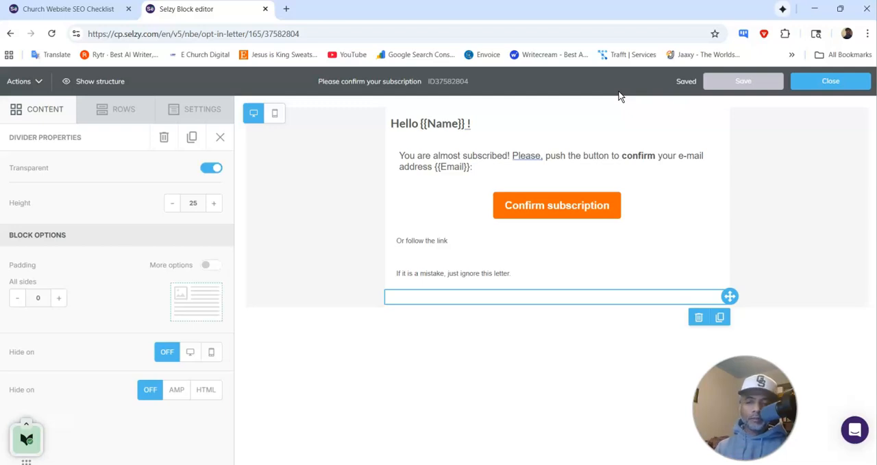
left_click(804, 83)
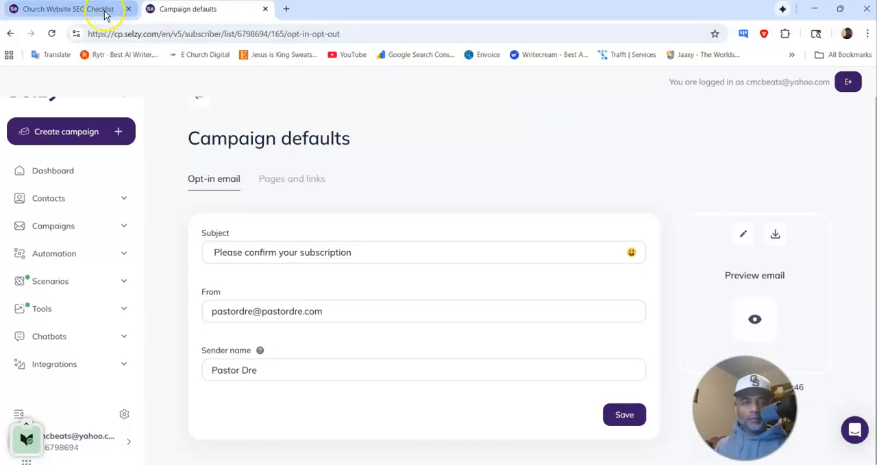
Step: Switch to the live checklist page and examine the name and email fields of its opt-in form
left_click(815, 8)
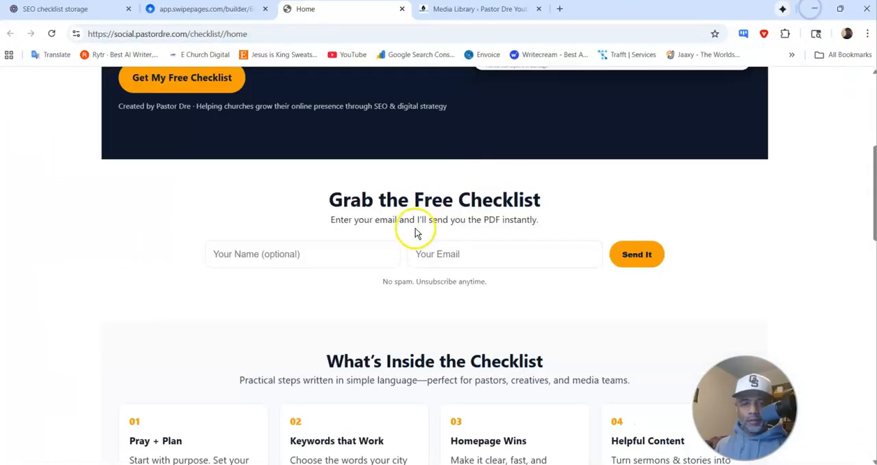
scroll(416, 233, "up", 4)
scroll(408, 203, "down", 4)
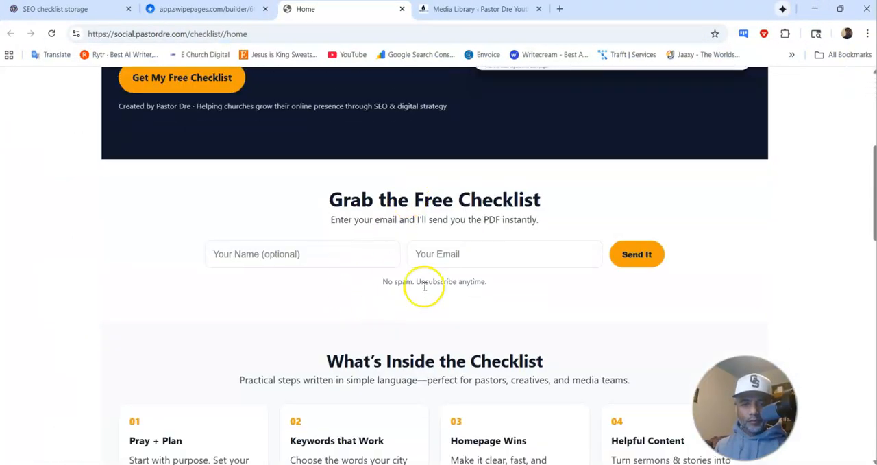
left_click(339, 250)
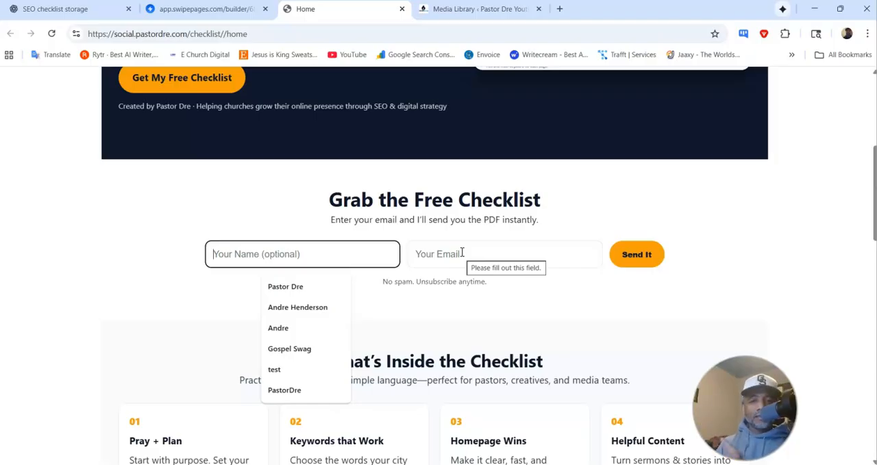
Step: Return to the funnel's steps in Swipe Pages and preview the confirm page, reviewing its confirmation prompt and video
left_click(191, 10)
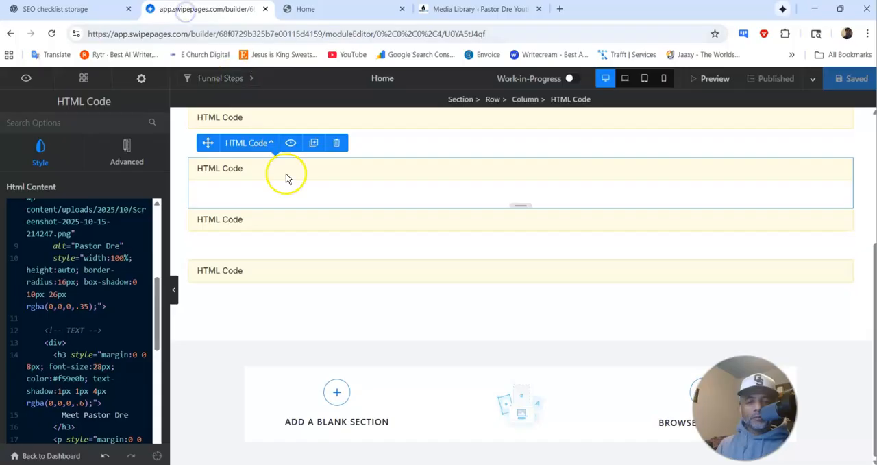
left_click(62, 458)
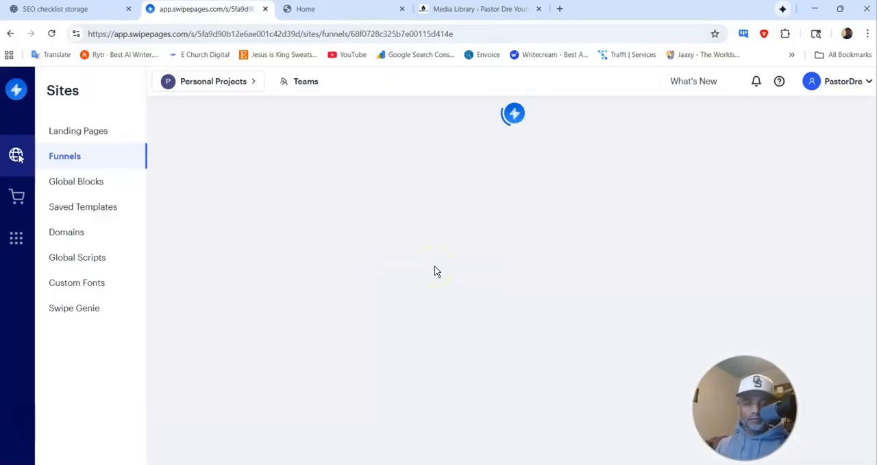
scroll(479, 221, "down", 3)
scroll(480, 222, "down", 3)
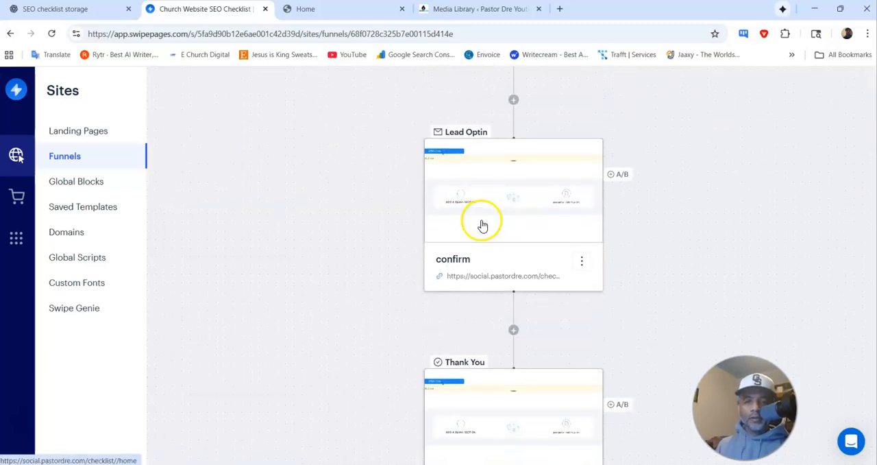
left_click(510, 207)
left_click(509, 209)
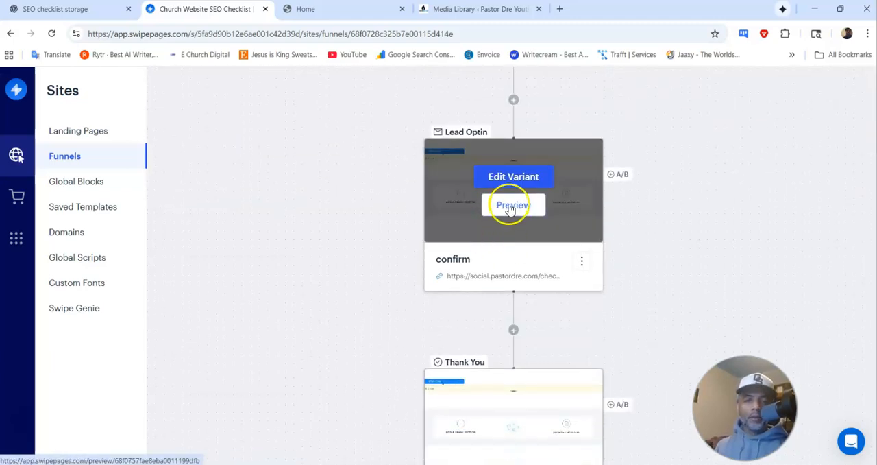
left_click(509, 209)
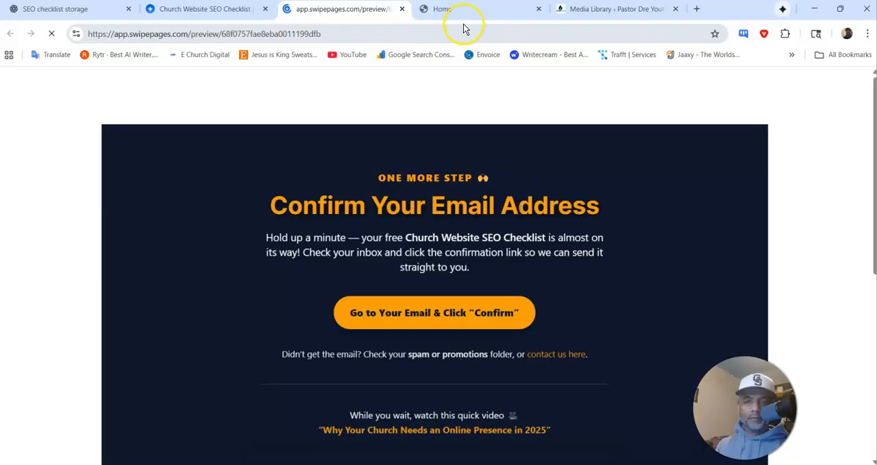
scroll(489, 211, "down", 2)
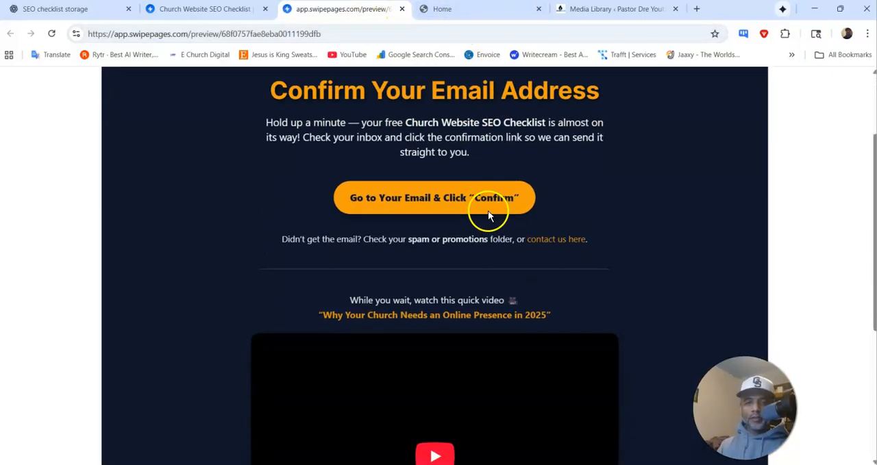
scroll(488, 210, "up", 2)
scroll(487, 215, "down", 5)
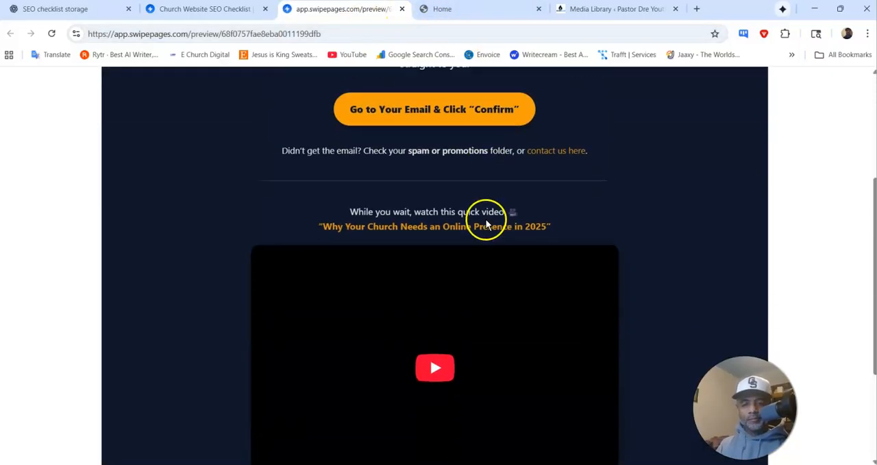
scroll(485, 225, "up", 5)
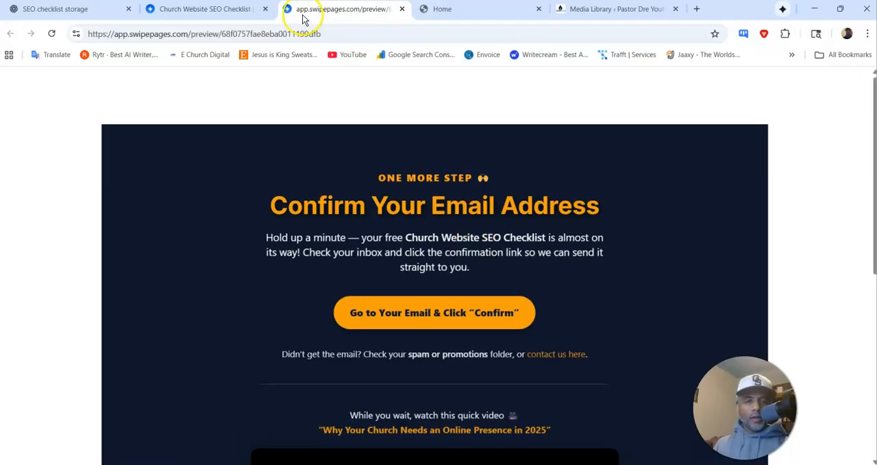
Step: Switch back to the Selzy list's campaign defaults, open its Pages and links settings and select the Sign up page URL
left_click(812, 11)
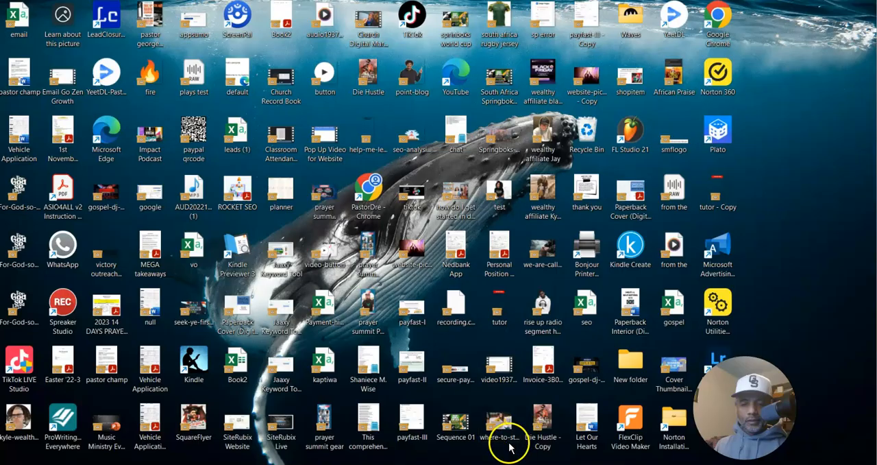
mouse_move(530, 464)
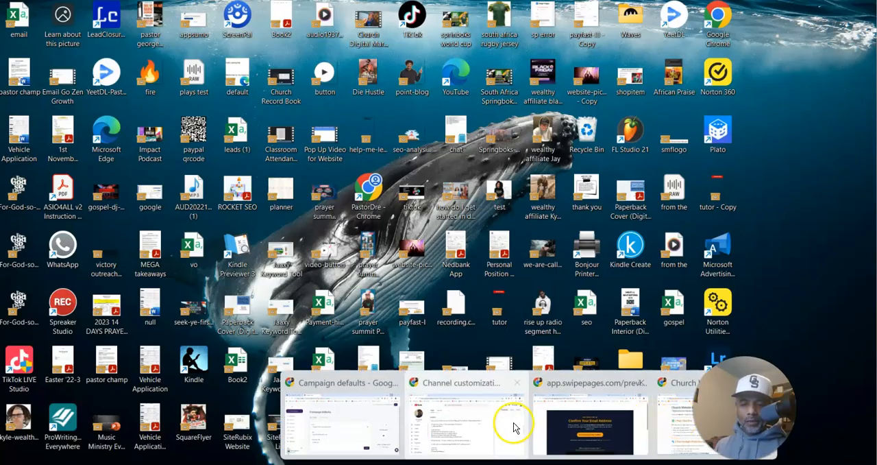
left_click(349, 423)
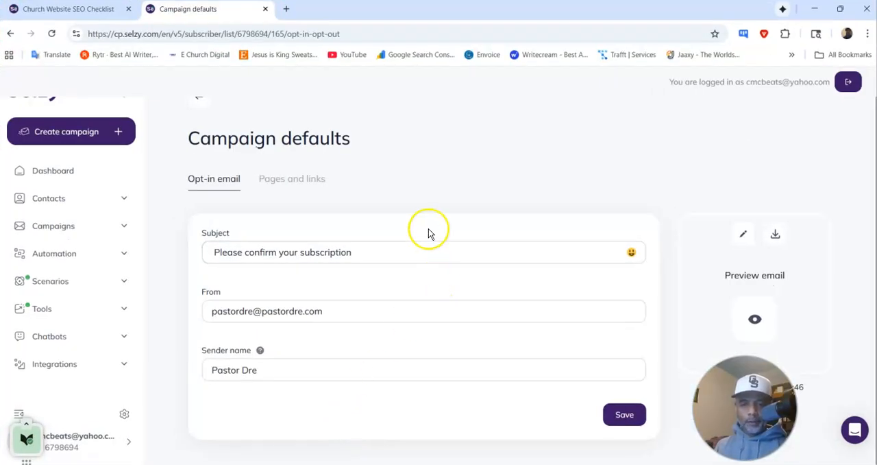
left_click(272, 180)
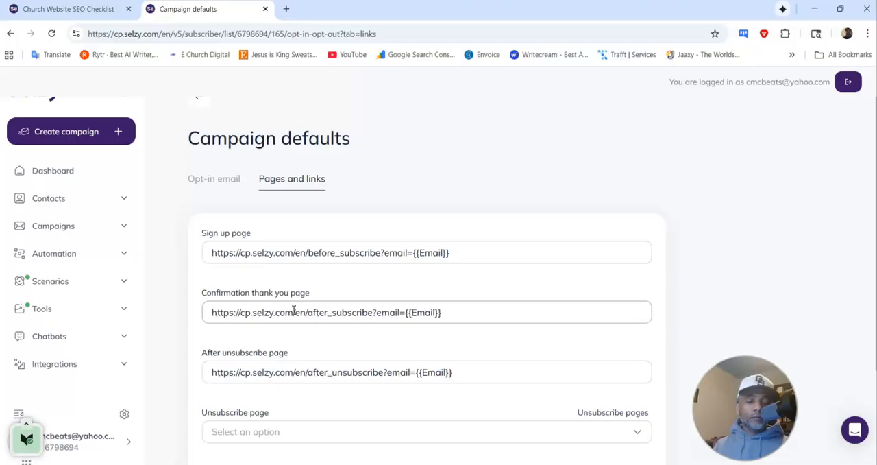
triple_click(343, 314)
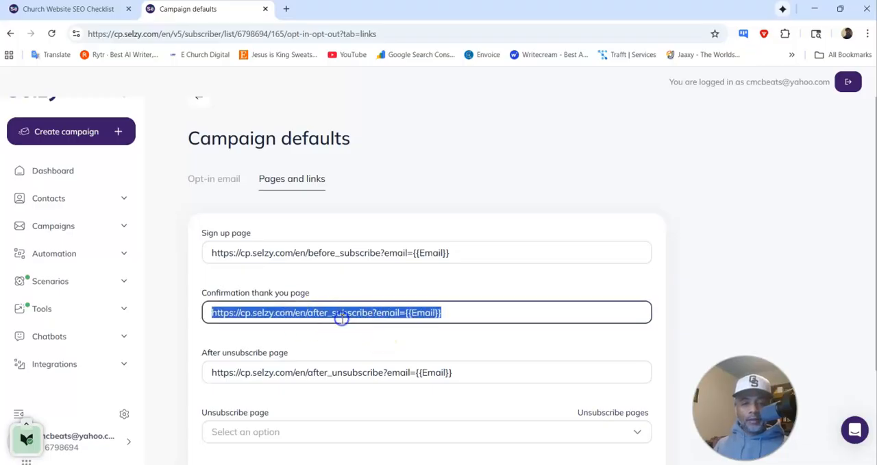
left_click(319, 248)
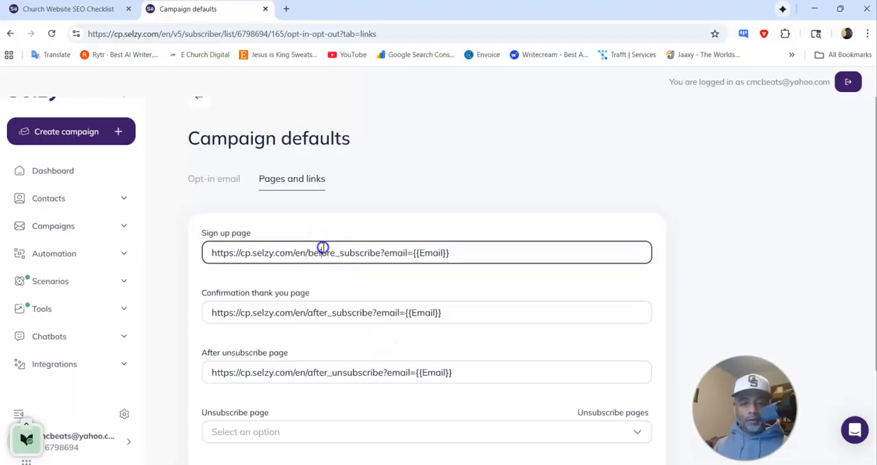
triple_click(244, 253)
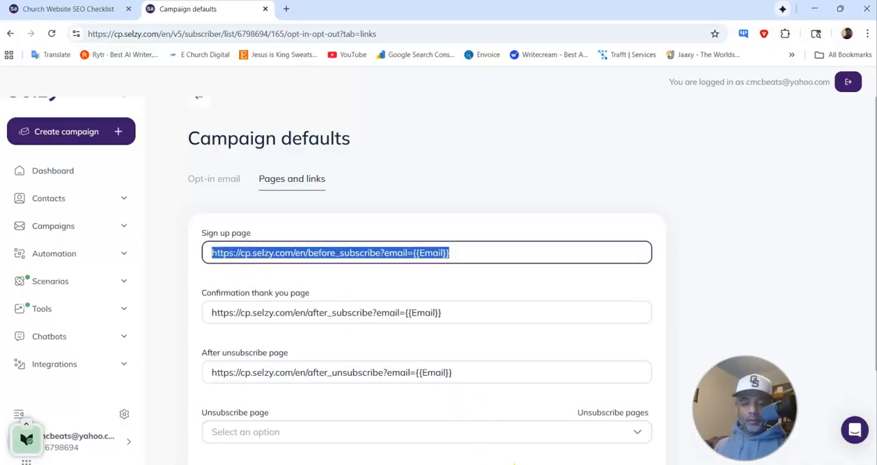
mouse_move(530, 462)
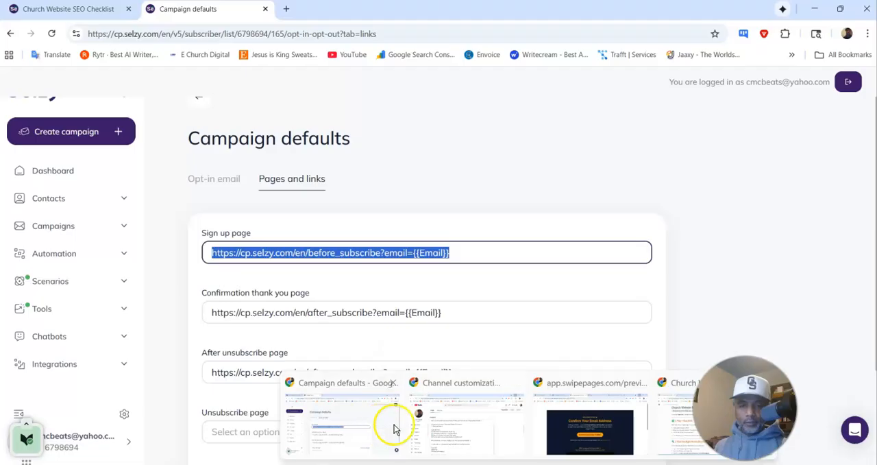
left_click(458, 424)
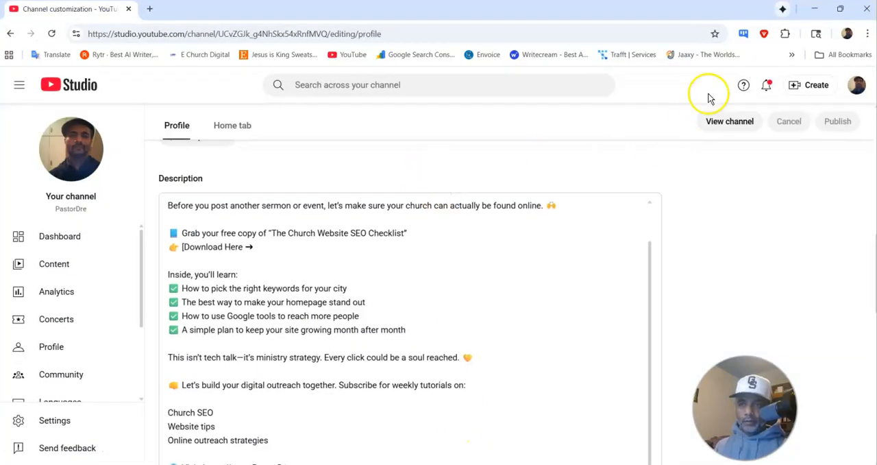
left_click(815, 9)
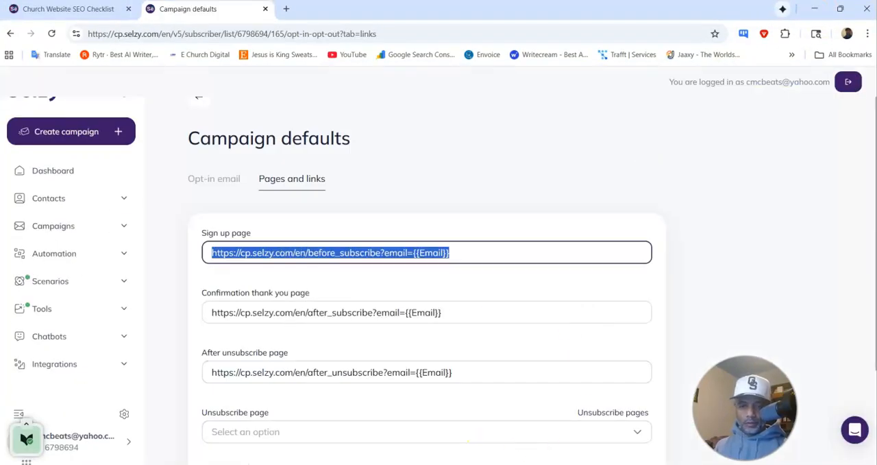
mouse_move(529, 463)
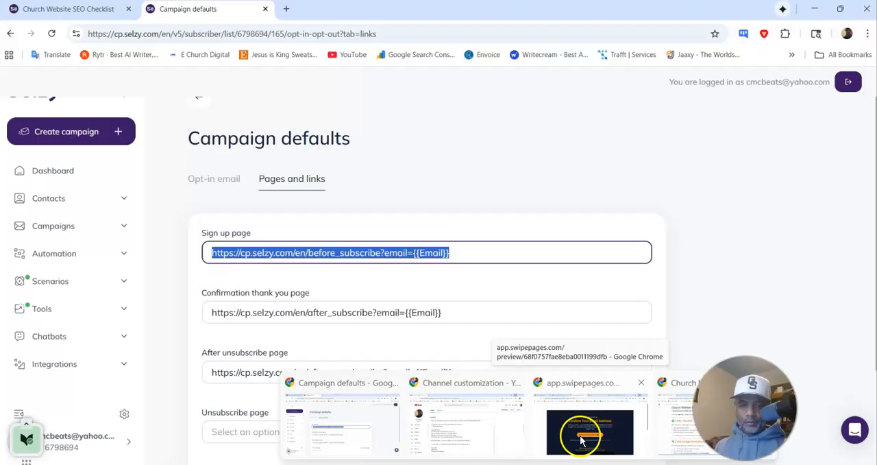
left_click(345, 435)
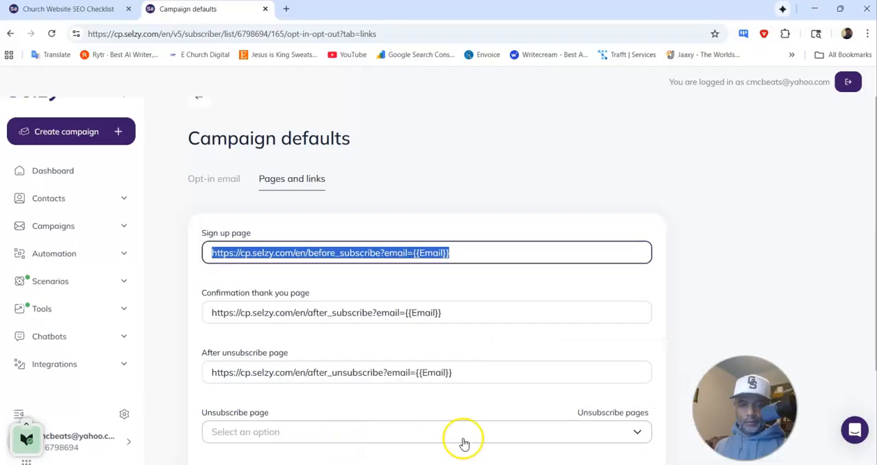
mouse_move(508, 463)
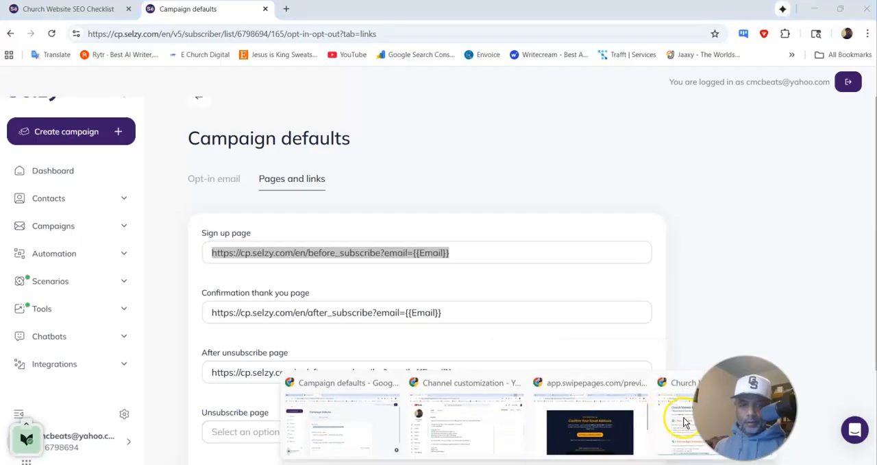
left_click(685, 423)
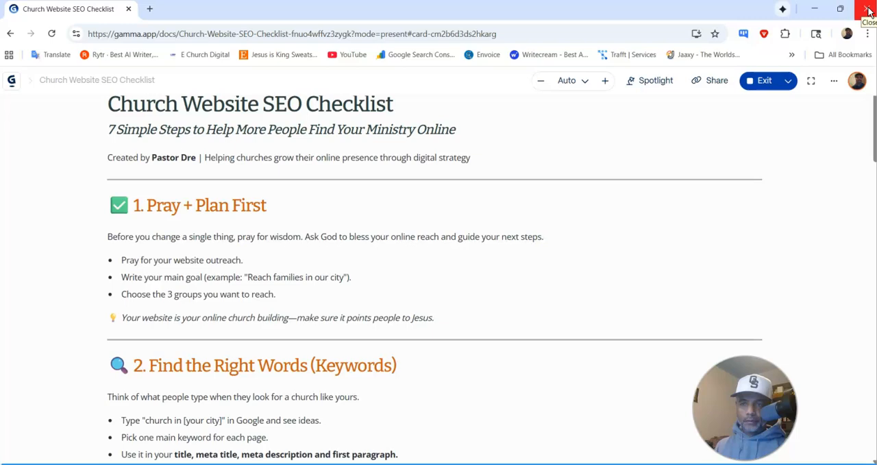
left_click_drag(50, 13, 876, 55)
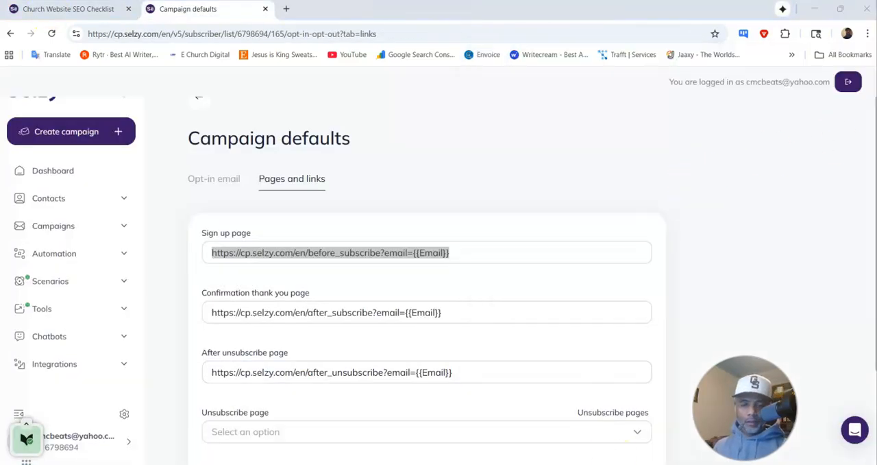
Step: Switch to the Church Website SEO Checklist funnel in Swipe Pages and copy the confirm page's link
left_click(546, 424)
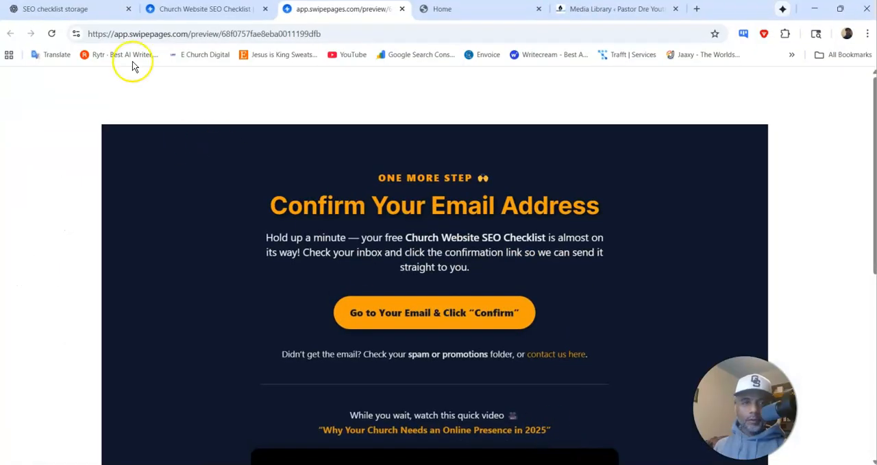
left_click(210, 12)
scroll(490, 249, "up", 1)
scroll(492, 250, "up", 3)
scroll(489, 240, "down", 3)
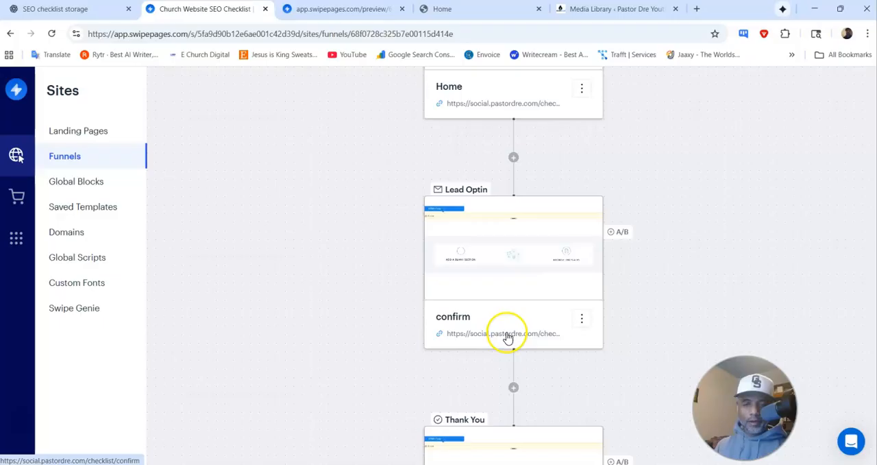
right_click(508, 338)
left_click(535, 422)
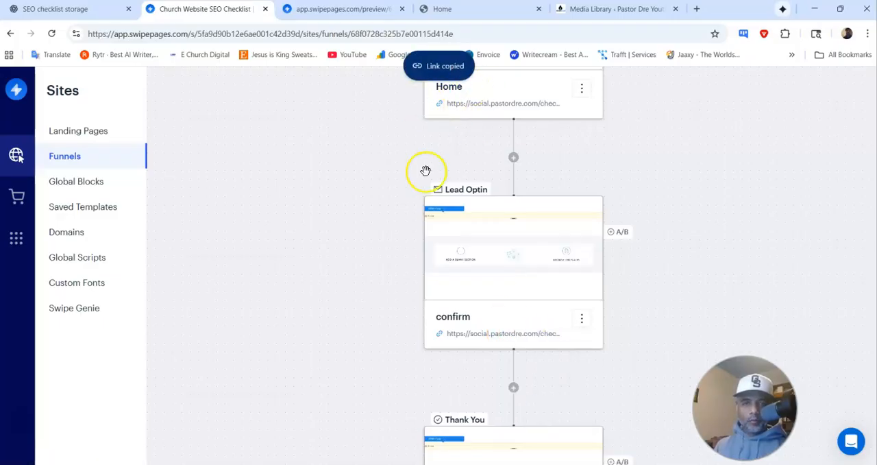
mouse_move(521, 463)
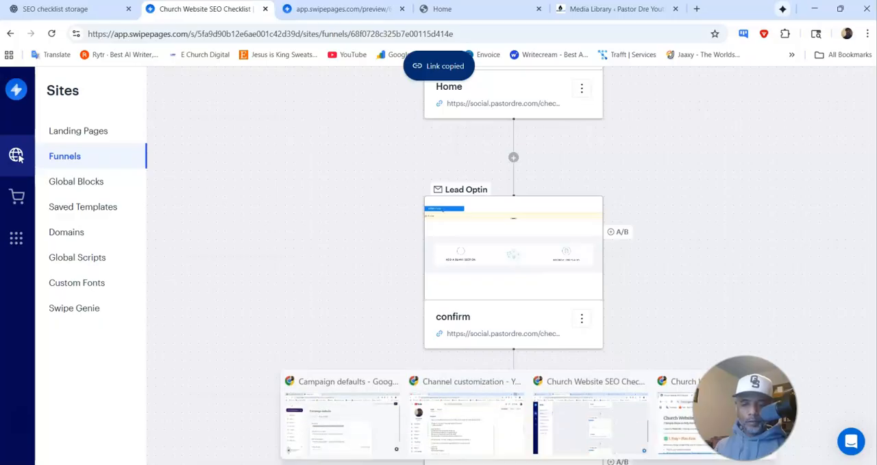
left_click(692, 447)
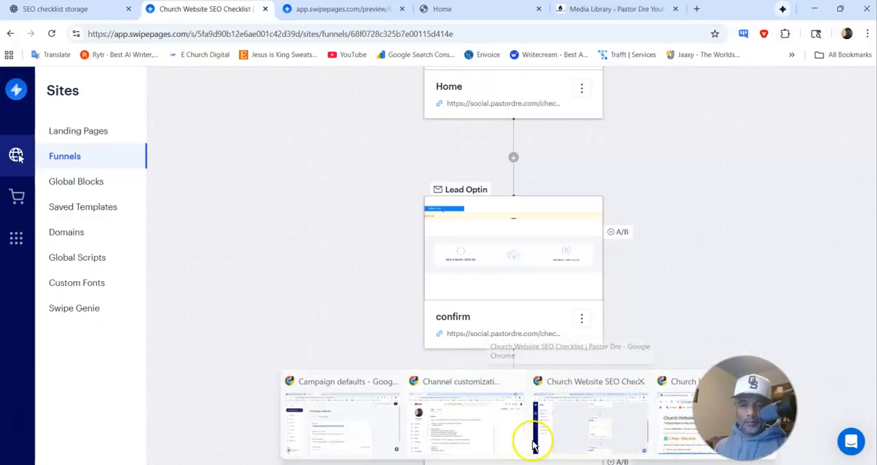
left_click(365, 430)
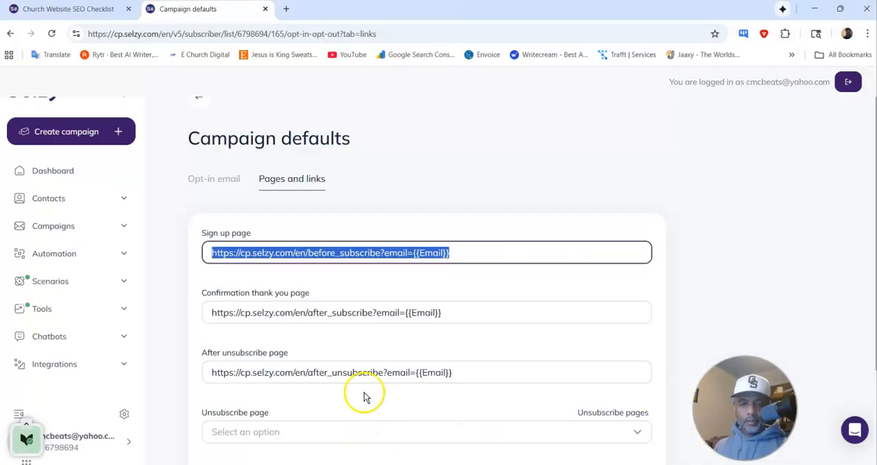
double_click(329, 252)
left_click(329, 252)
key("ctrl+a")
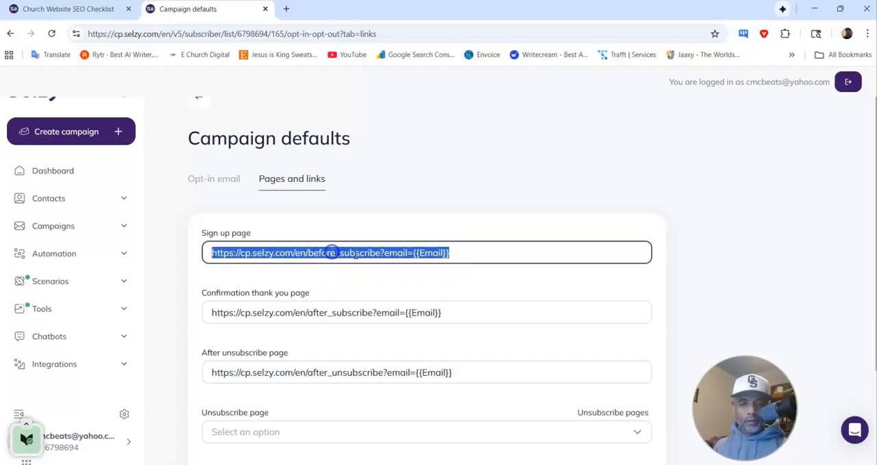
key("ctrl+v")
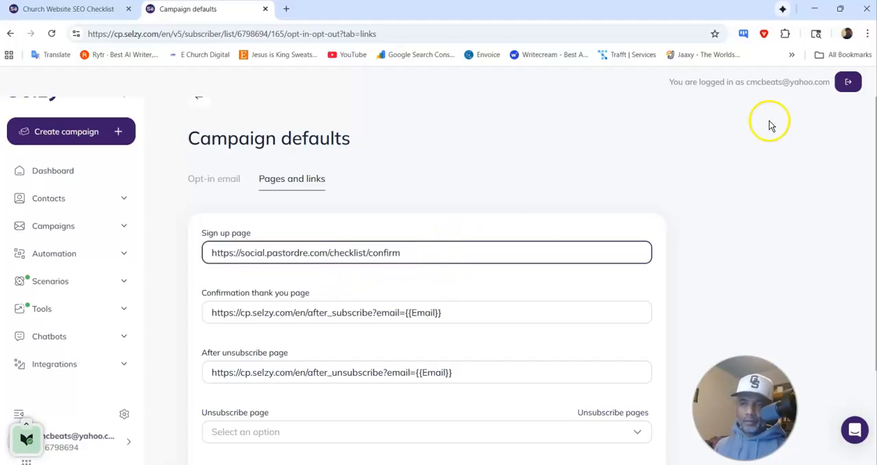
scroll(584, 219, "down", 1)
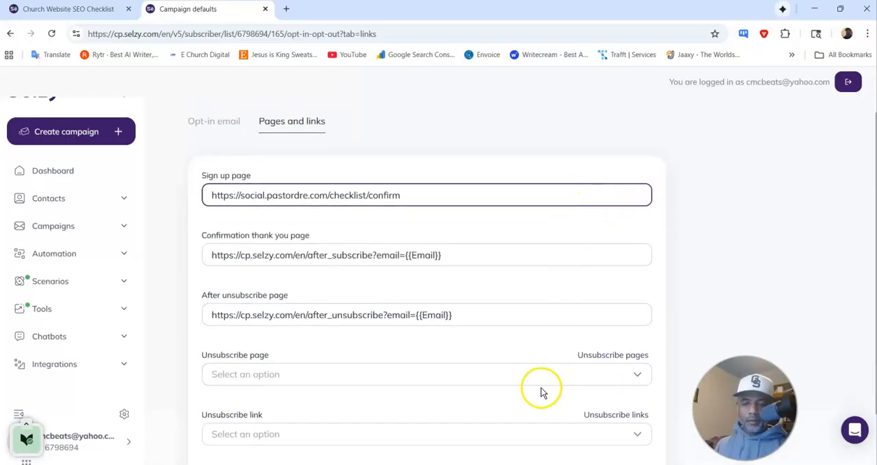
scroll(575, 281, "down", 1)
left_click(631, 414)
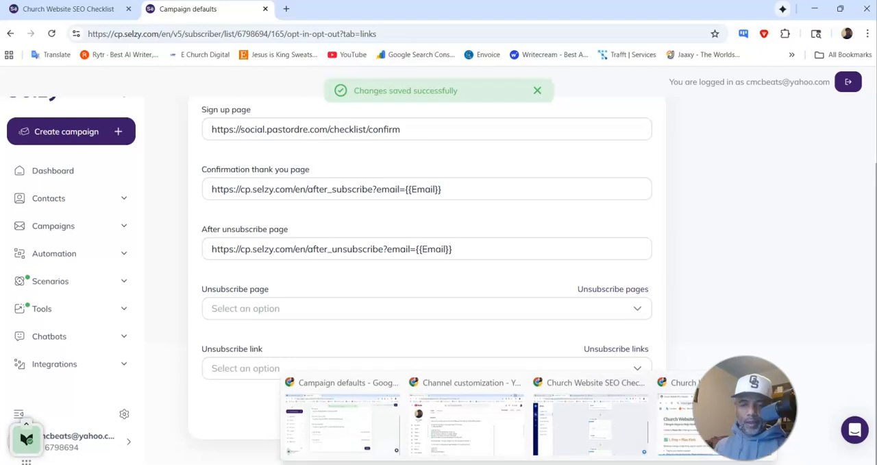
Step: Return to the Swipe Pages funnel and copy the link of its Thank you page
left_click(594, 425)
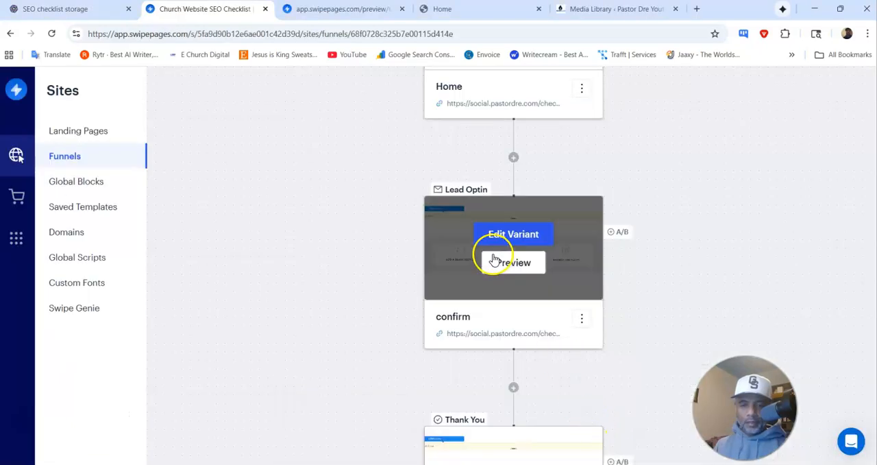
scroll(491, 247, "down", 3)
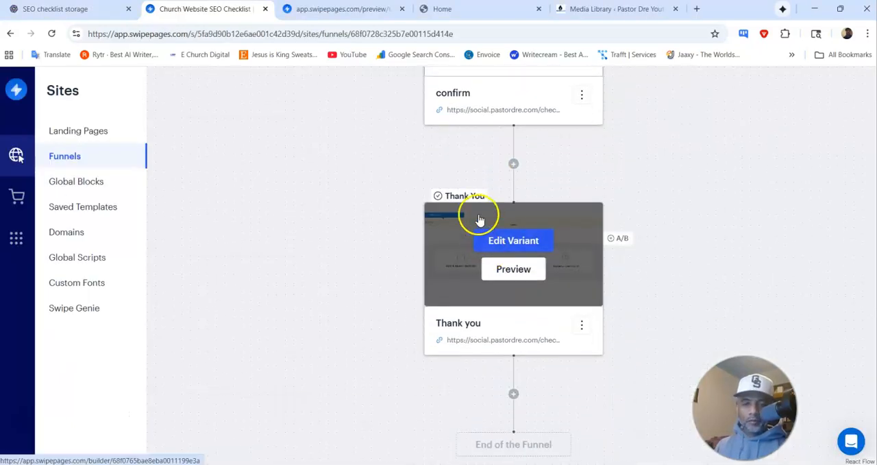
right_click(489, 337)
left_click(527, 298)
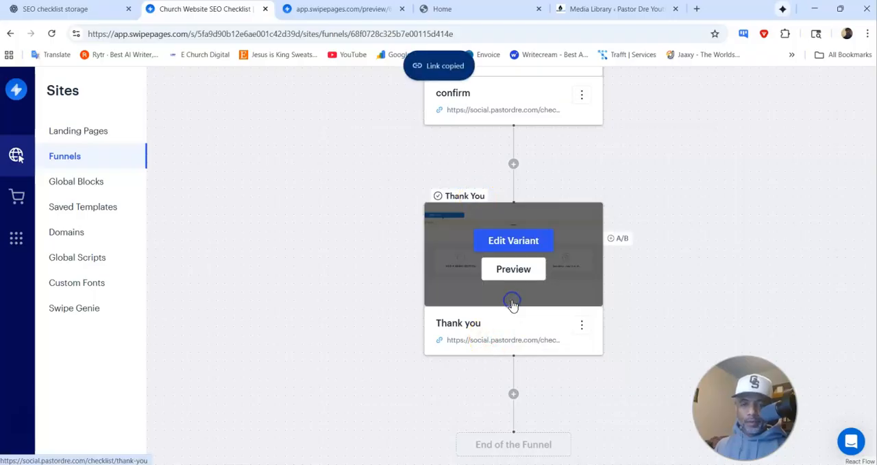
mouse_move(527, 463)
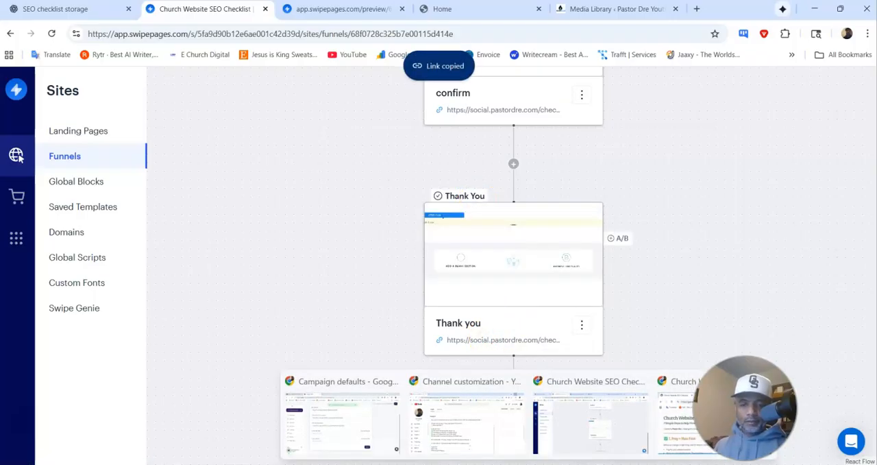
left_click(500, 442)
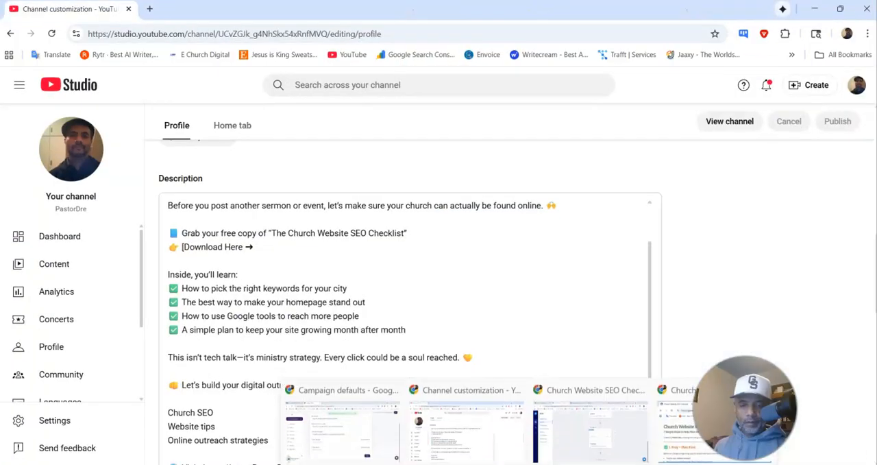
left_click(370, 436)
left_click(250, 192)
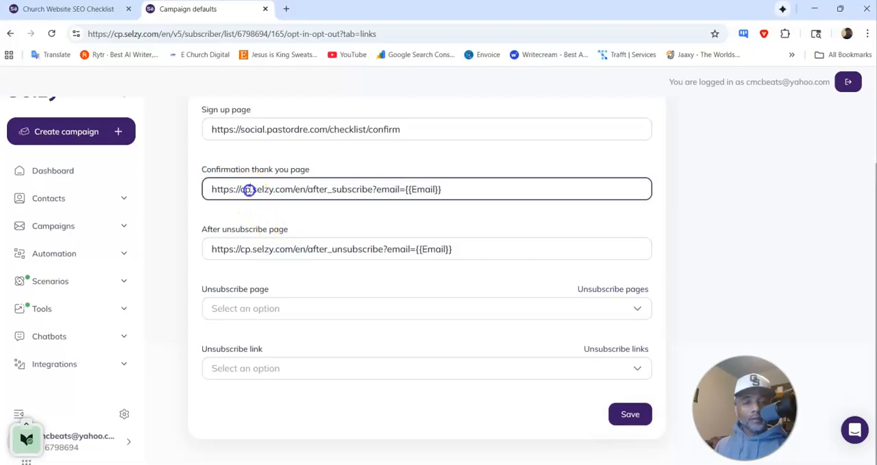
triple_click(250, 191)
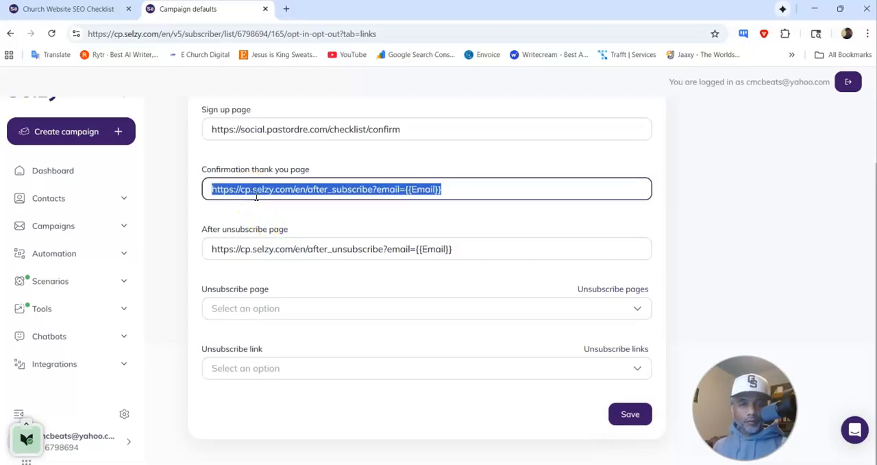
key("ctrl+v")
left_click(630, 414)
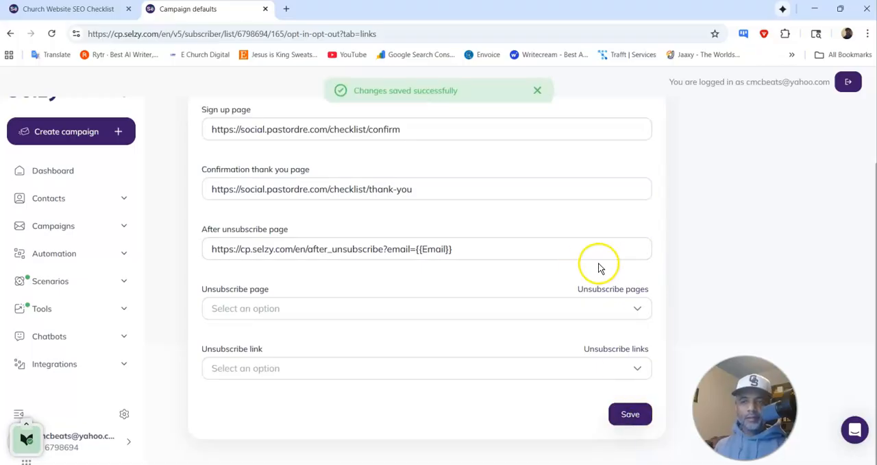
Step: Open the Subscription forms page among Selzy's tools
scroll(583, 263, "up", 2)
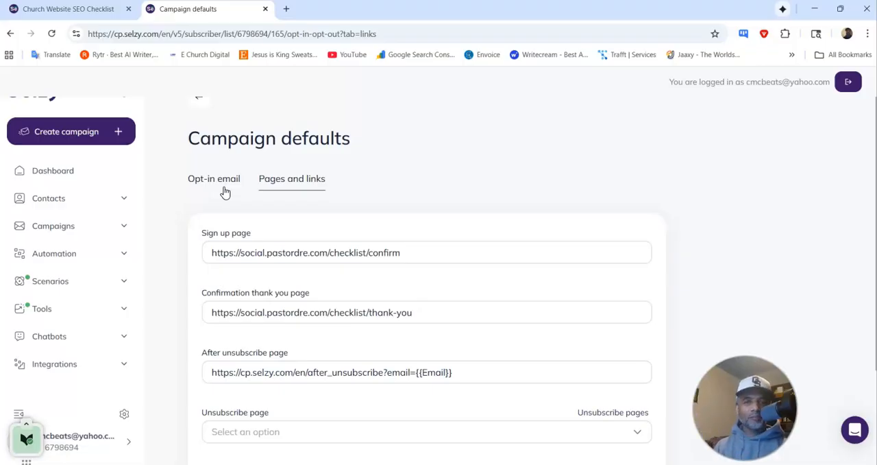
left_click(74, 317)
scroll(74, 304, "down", 3)
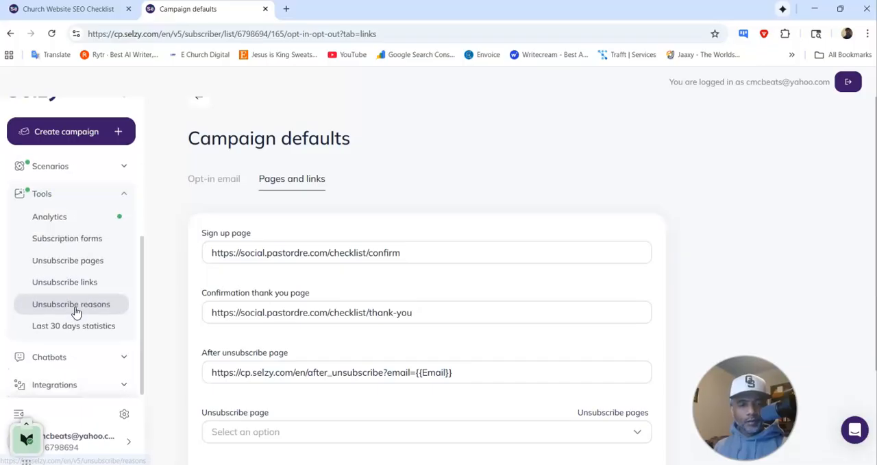
scroll(74, 309, "up", 3)
left_click(78, 278)
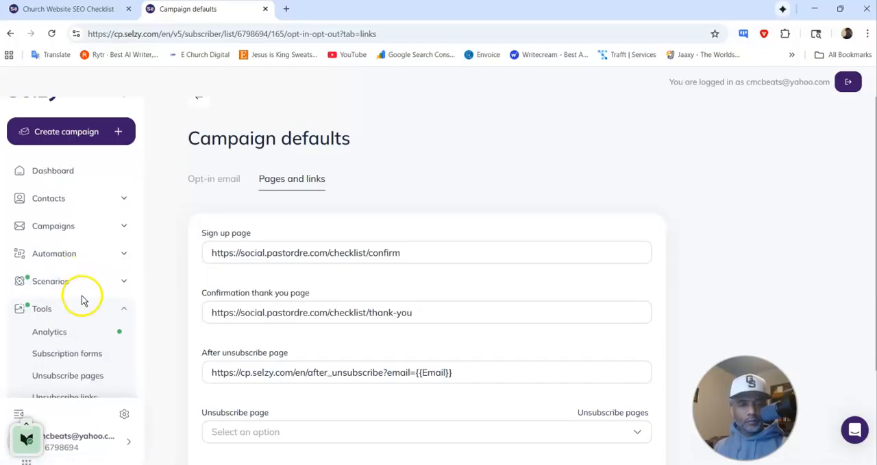
left_click(101, 316)
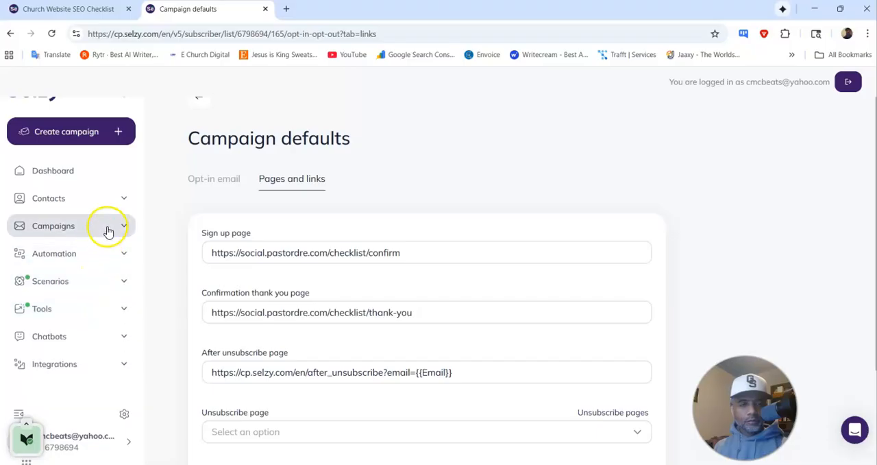
left_click(126, 314)
scroll(114, 319, "down", 2)
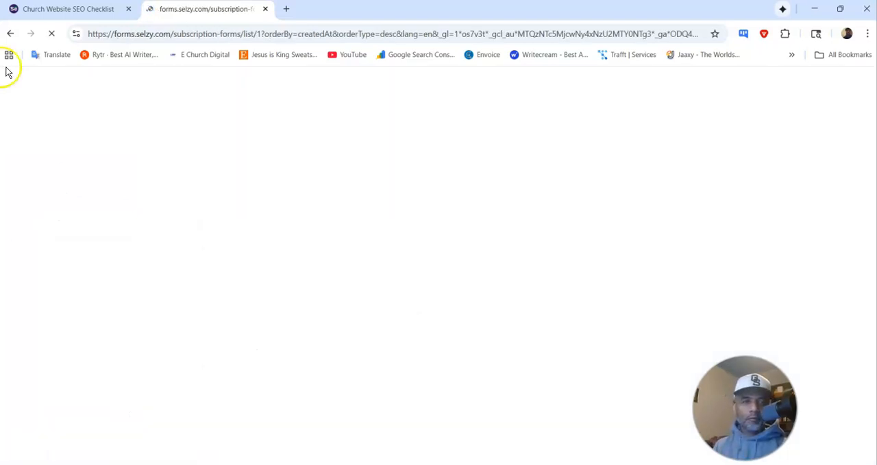
Step: Copy the title Church Website SEO Checklist from the contact list's page
left_click(79, 11)
left_click(183, 11)
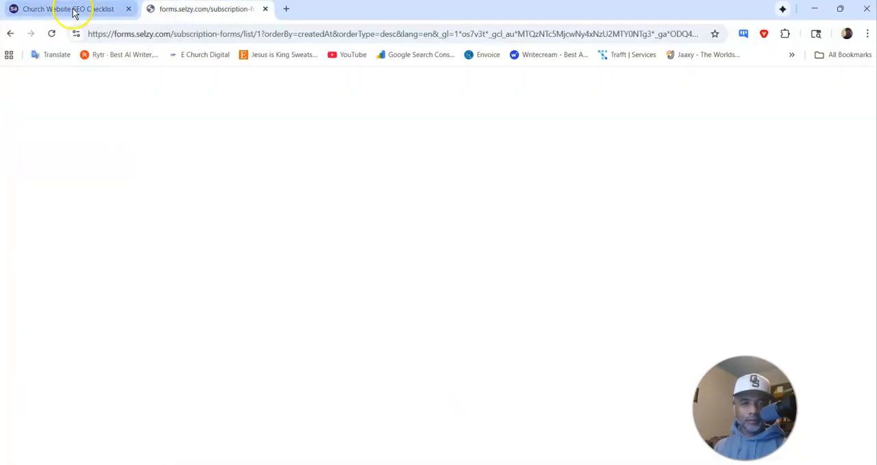
left_click(74, 11)
mouse_move(466, 137)
left_mouse_down()
mouse_move(216, 135)
mouse_move(457, 142)
left_mouse_up()
left_click(227, 130)
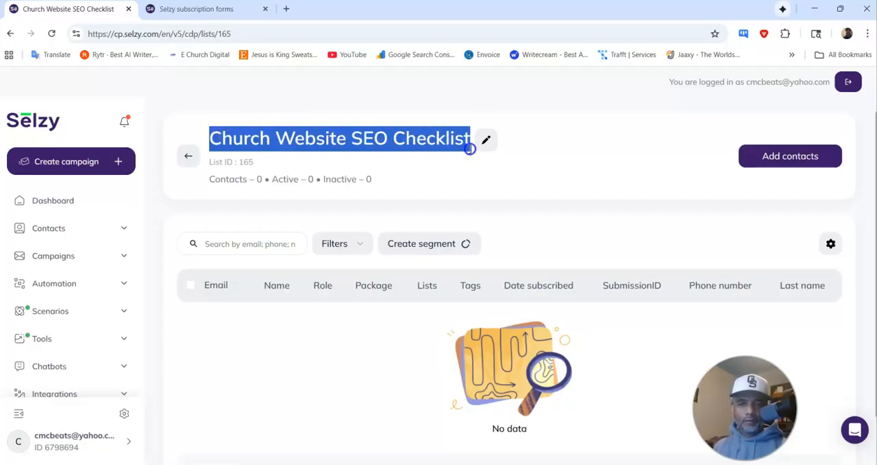
Step: Create a new subscription form named Church Website SEO Checklist
left_click(200, 9)
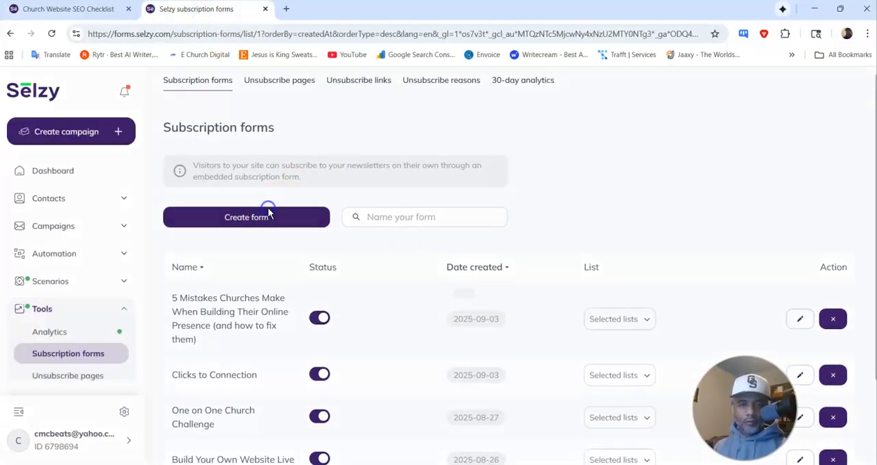
left_click(271, 214)
left_click(445, 260)
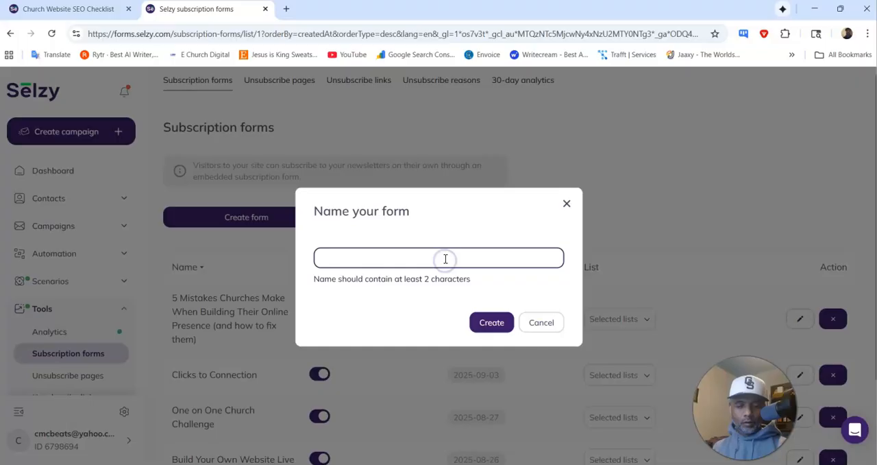
key("ctrl+v")
left_click(485, 321)
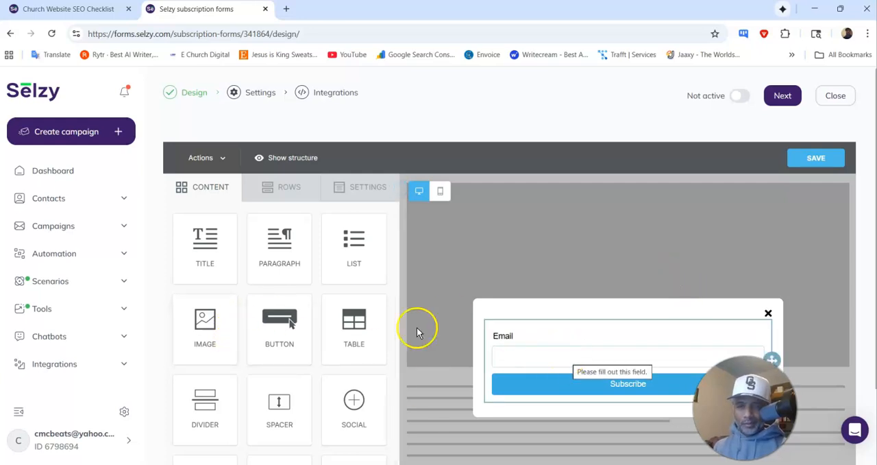
Step: Add a Name field to the subscription form and place it above the Email field
scroll(275, 303, "down", 1)
scroll(265, 261, "down", 2)
left_click(512, 253)
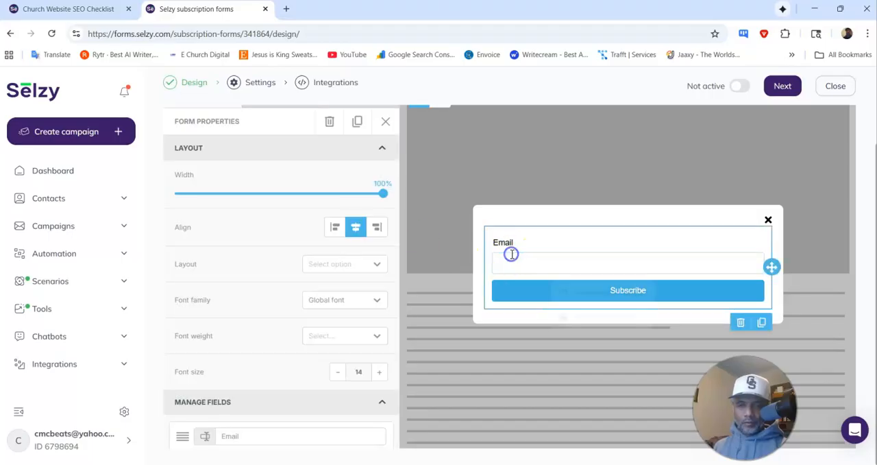
scroll(312, 275, "down", 5)
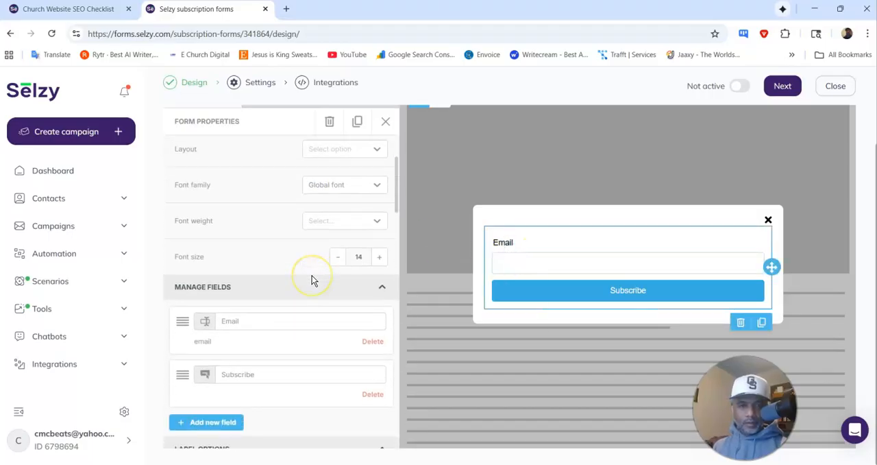
left_click(229, 365)
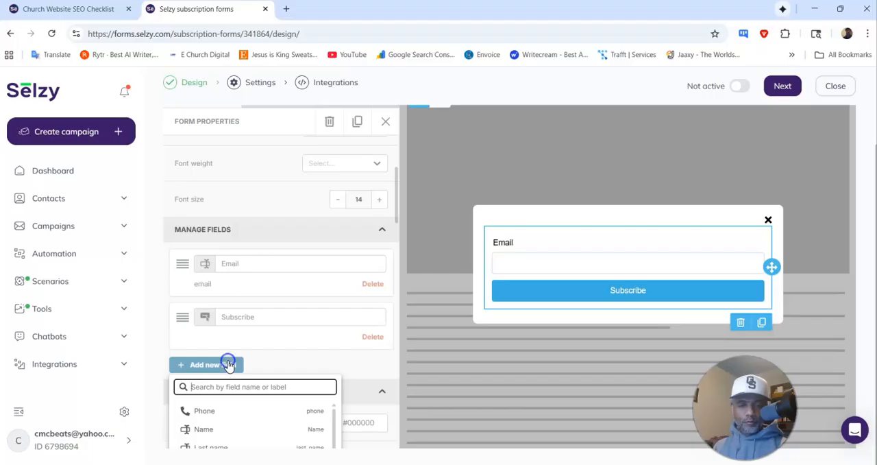
left_click(231, 428)
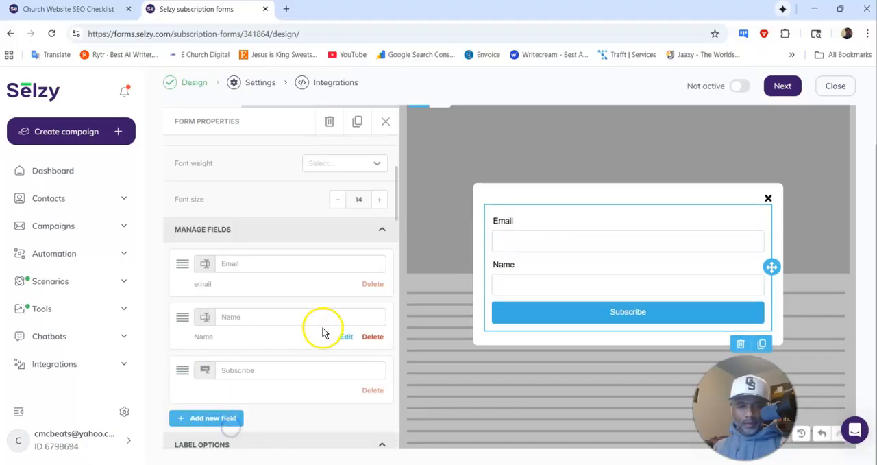
left_click_drag(181, 318, 188, 261)
Step: Set the background color of the form's Subscribe button to orange #ff6800
left_click(542, 314)
scroll(240, 336, "down", 6)
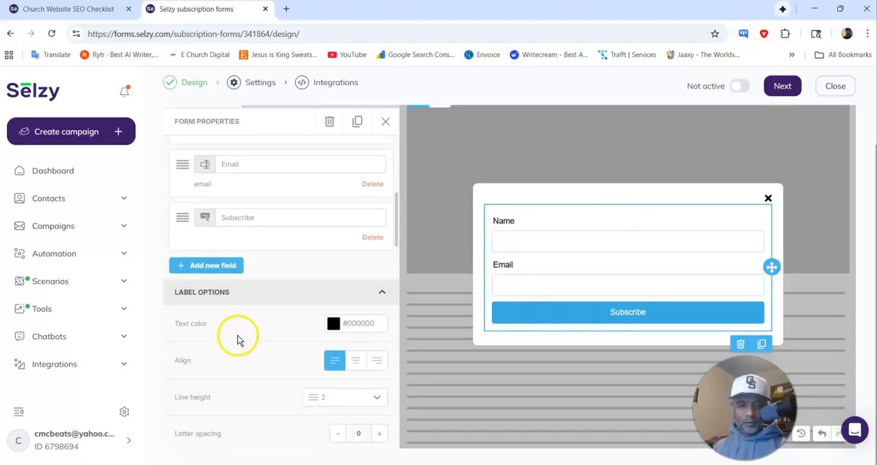
scroll(316, 310, "down", 5)
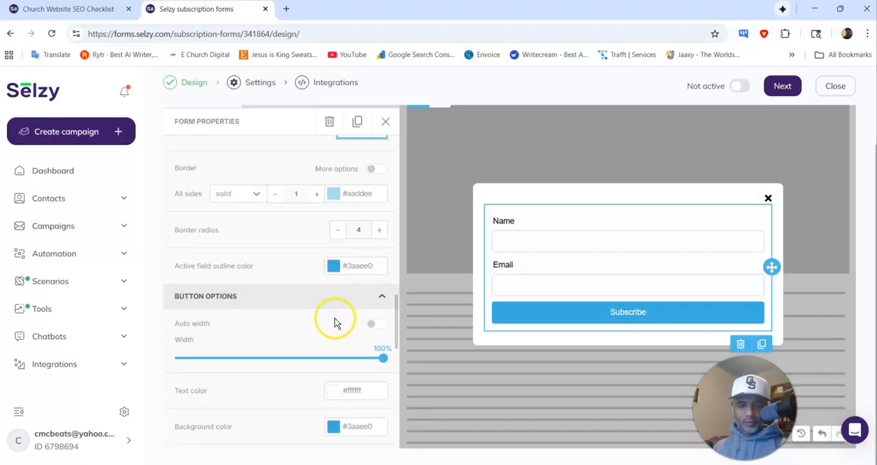
left_click(333, 426)
left_click(255, 434)
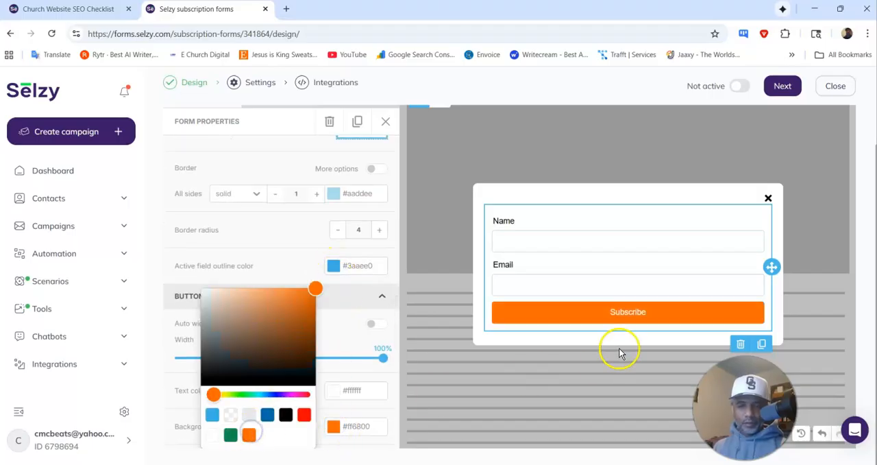
left_click(628, 307)
Step: Change the form's Subscribe button label to "Claim my Download"
scroll(276, 318, "down", 5)
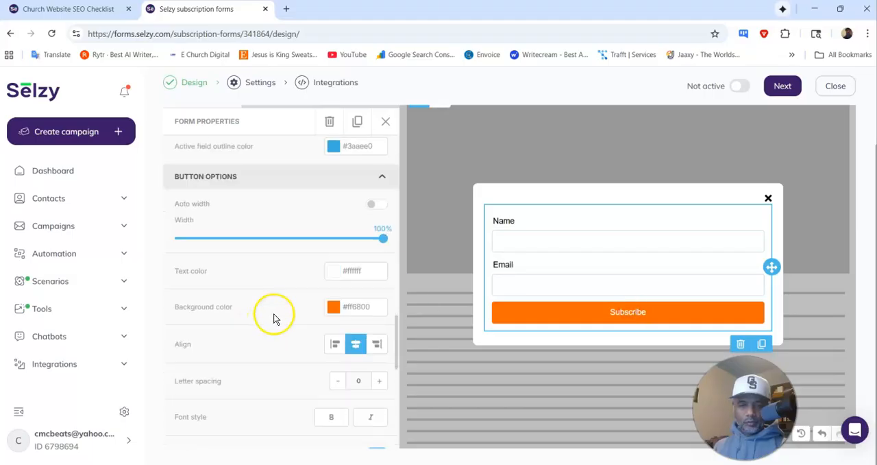
scroll(327, 335, "down", 7)
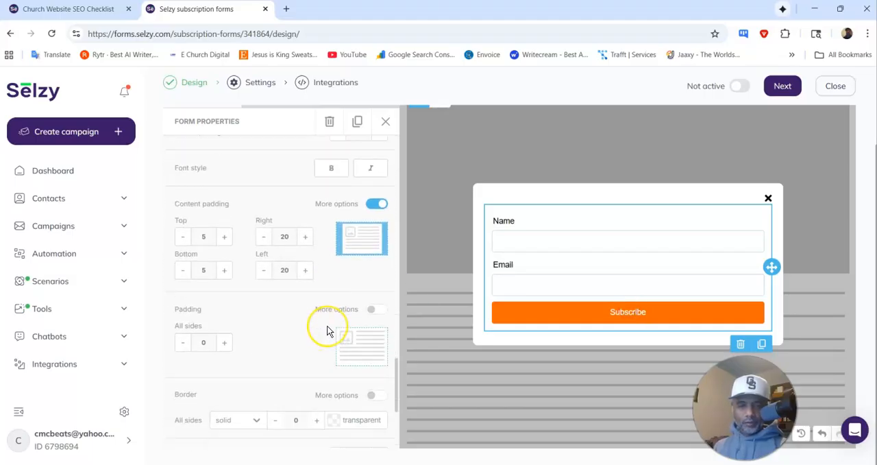
scroll(327, 332, "up", 8)
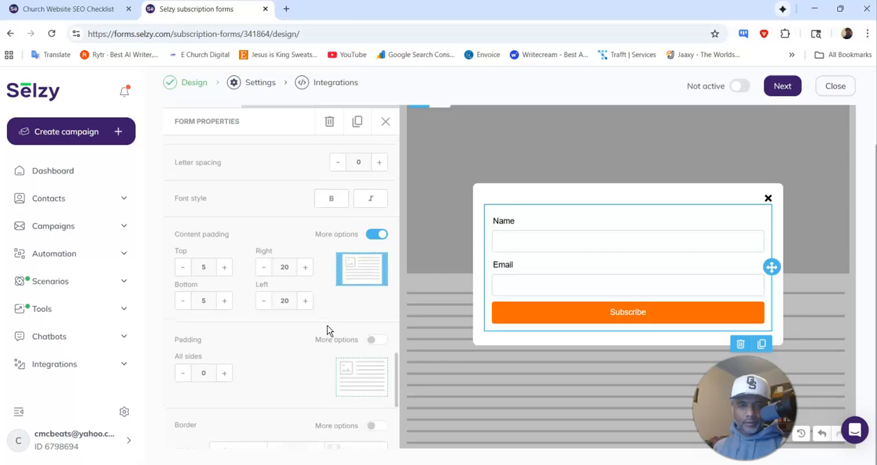
scroll(327, 330, "up", 2)
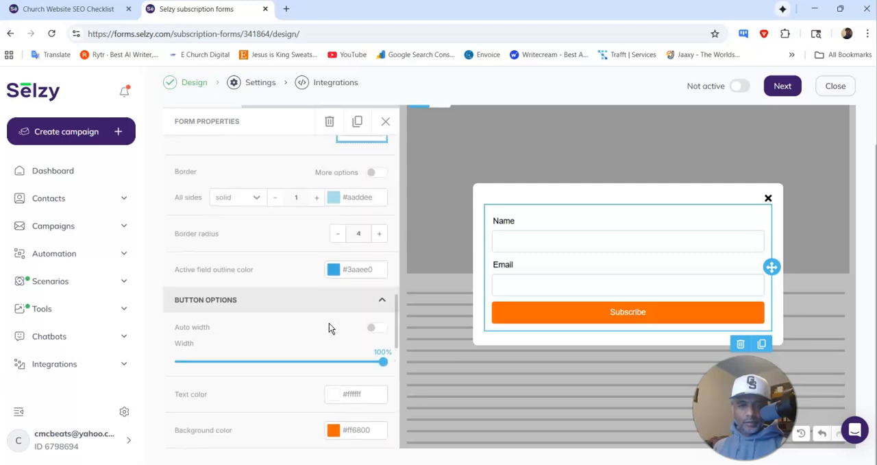
scroll(329, 323, "up", 4)
scroll(329, 323, "up", 5)
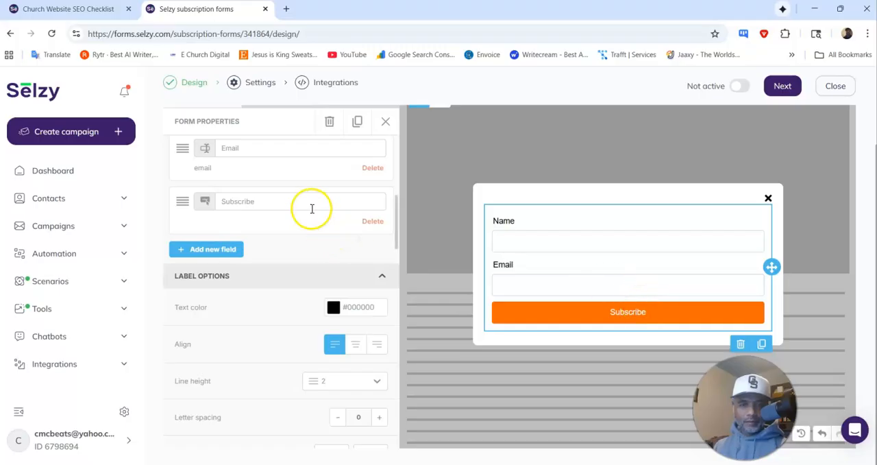
left_click_drag(255, 201, 233, 204)
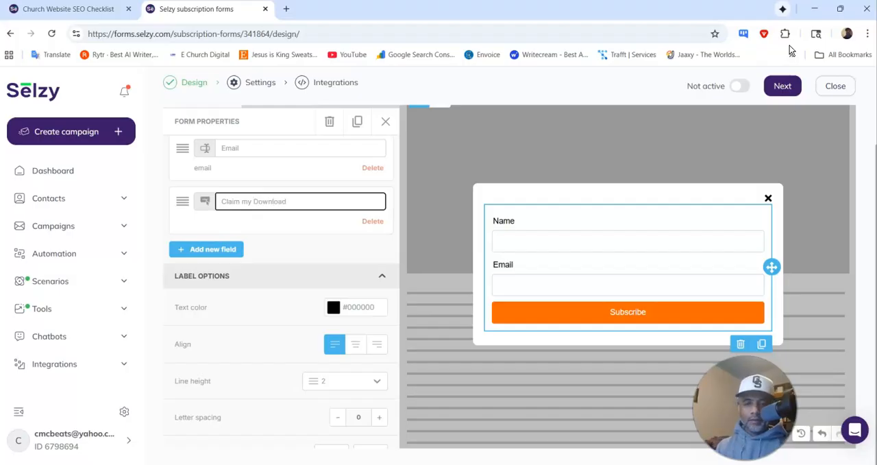
left_click(661, 137)
Step: Increase the subscription form's font size to 16
scroll(336, 241, "up", 3)
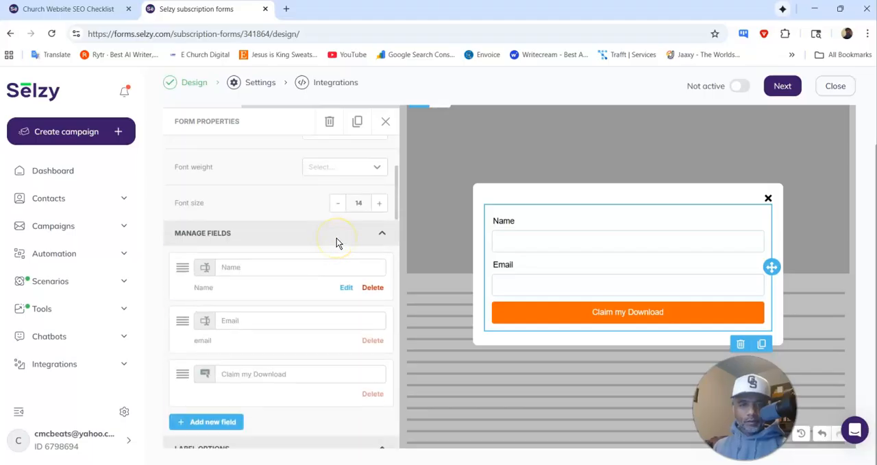
scroll(336, 242, "down", 1)
left_click(380, 149)
left_click(380, 150)
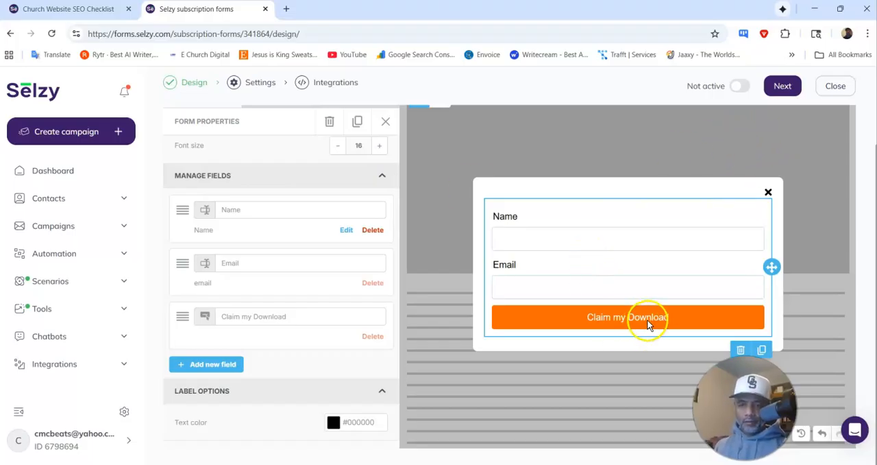
Step: Proceed from the form design to its settings and save them with the Embedded form type
left_click(781, 90)
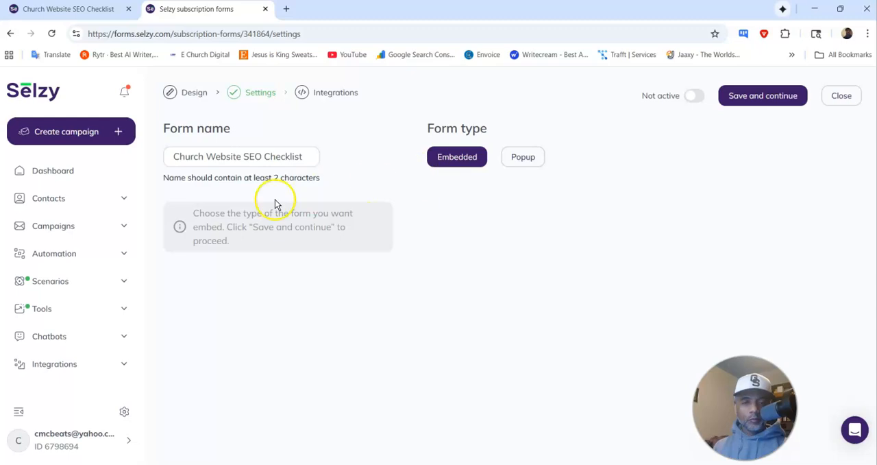
left_click(276, 157)
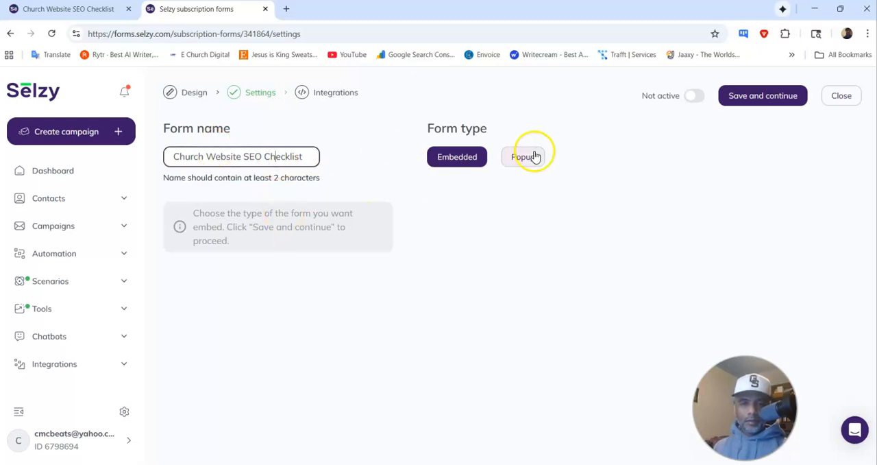
left_click(736, 102)
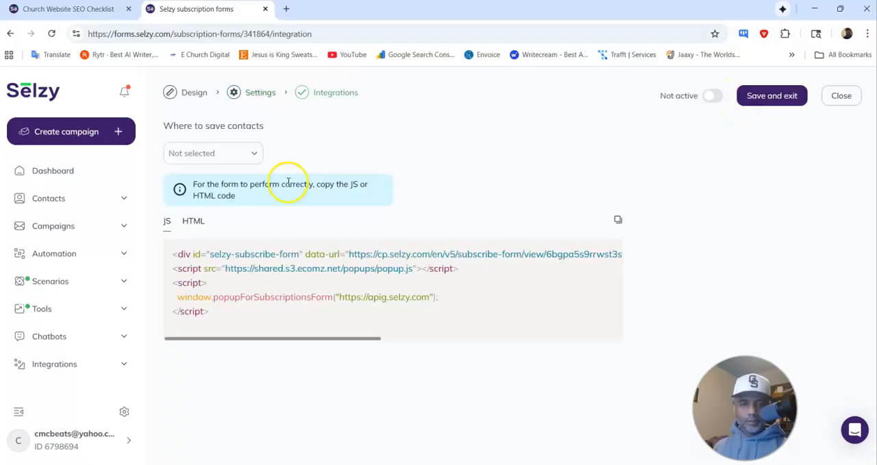
Step: Set the form to save contacts to the Church Website SEO Checklist list, then save and exit
left_click(256, 153)
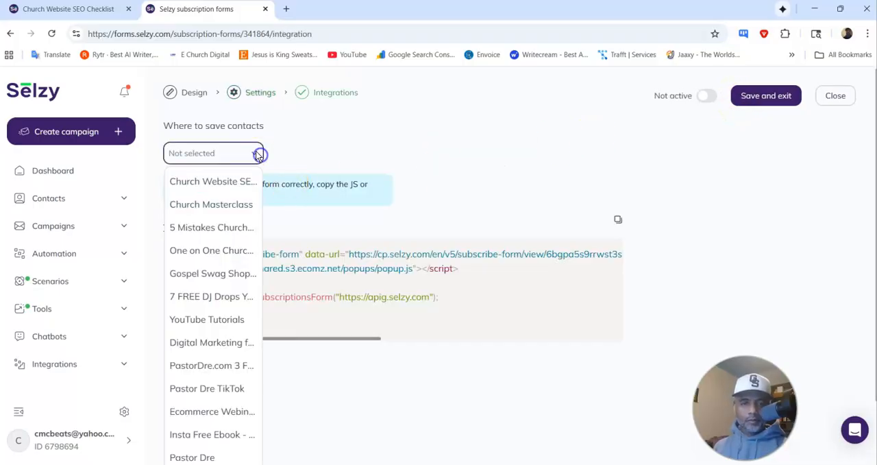
left_click(218, 179)
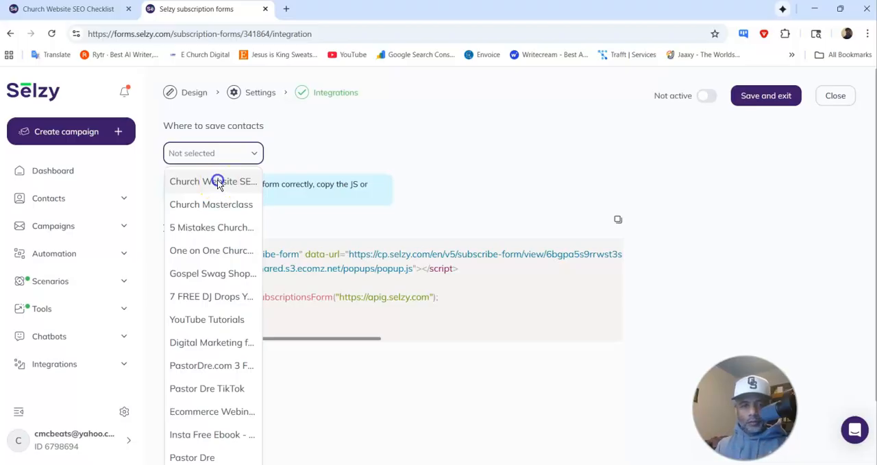
left_click(387, 154)
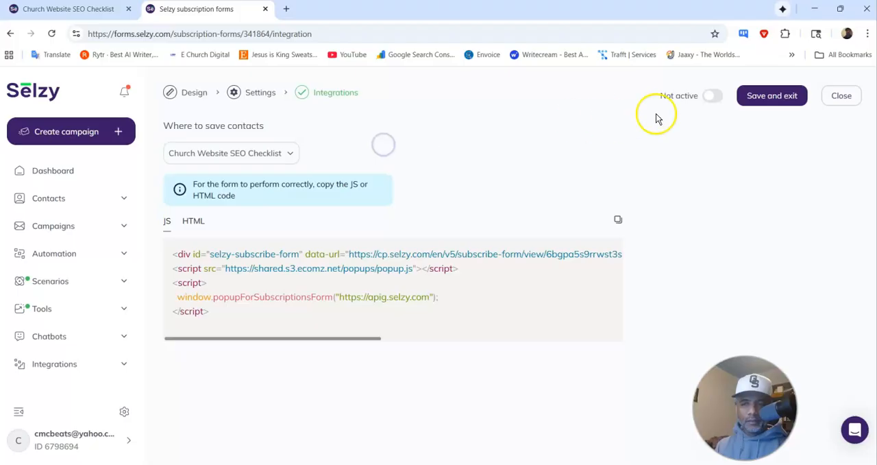
left_click(763, 98)
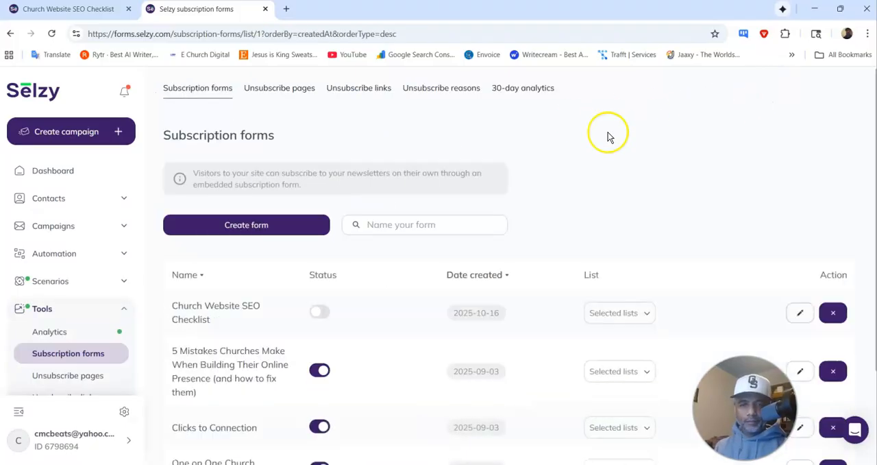
Step: Activate the Church Website SEO Checklist form and reopen it at its integration code
scroll(466, 230, "down", 2)
left_click(320, 191)
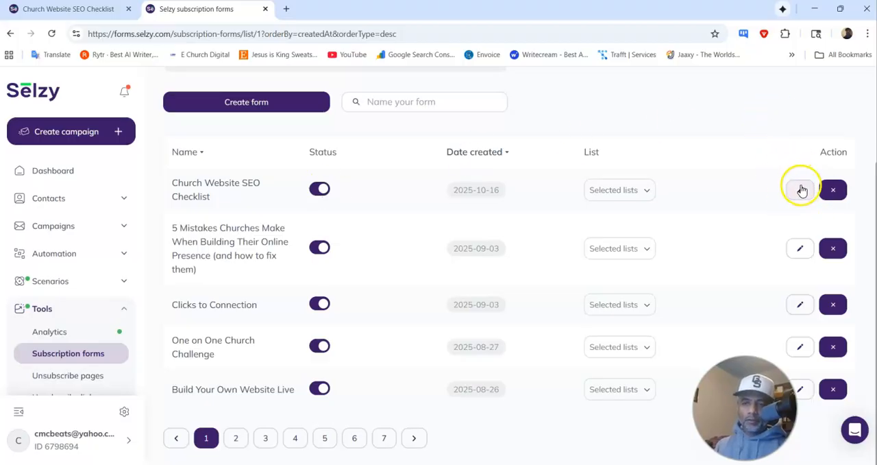
left_click(634, 189)
left_click(634, 190)
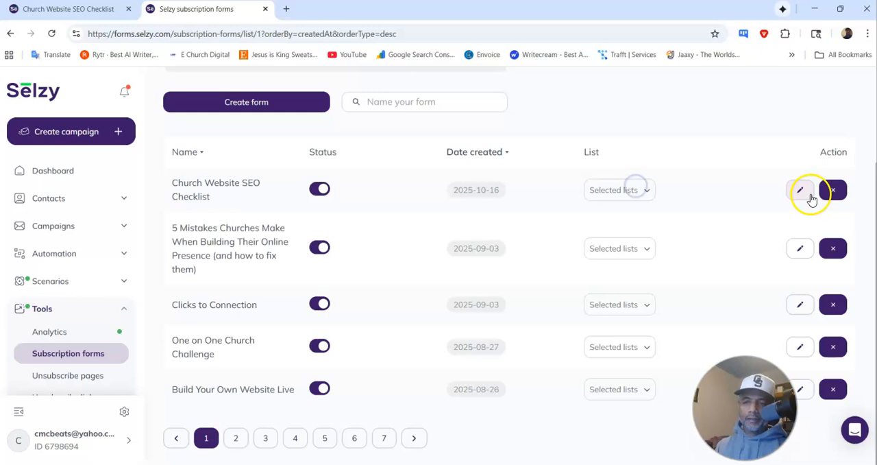
left_click(811, 195)
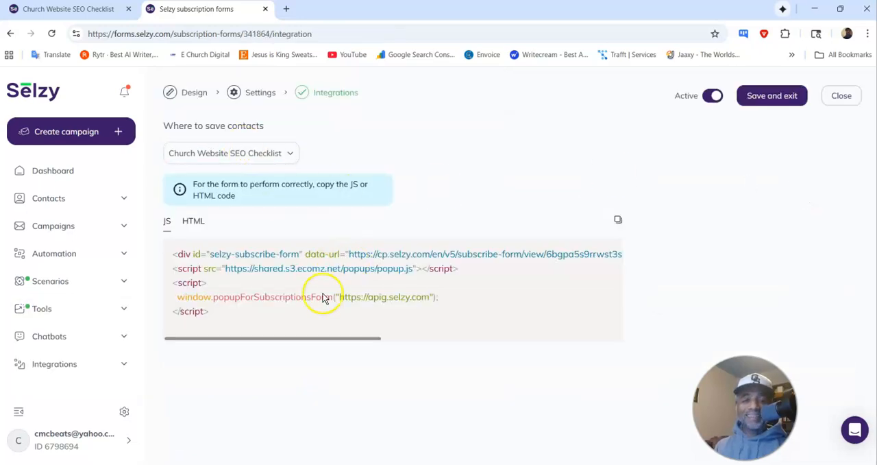
Step: Copy the subscription form's HTML embed code and switch to the SEO checklist storage chat in ChatGPT
left_click(193, 221)
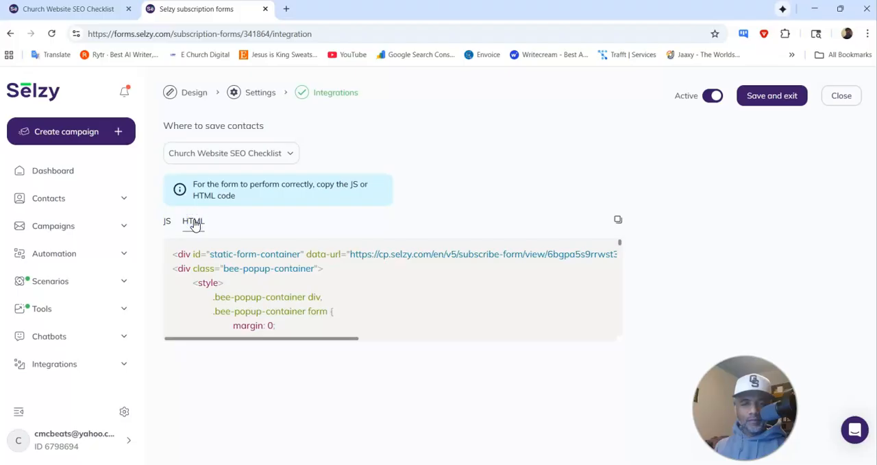
left_click(617, 219)
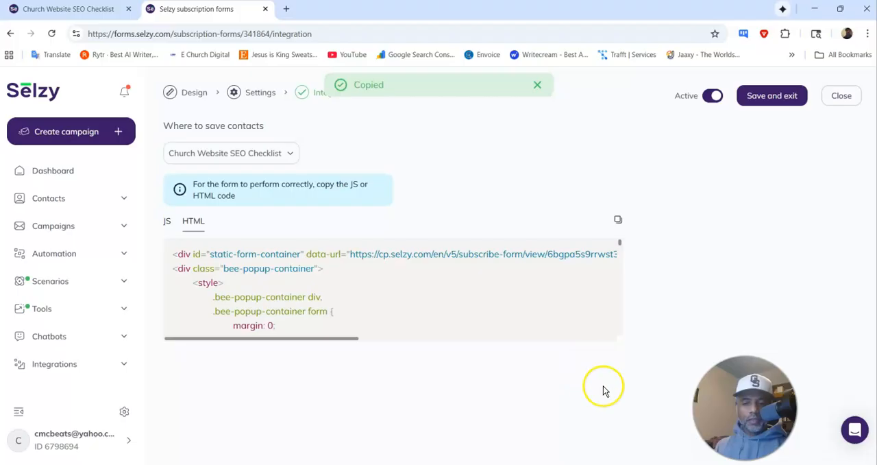
mouse_move(480, 427)
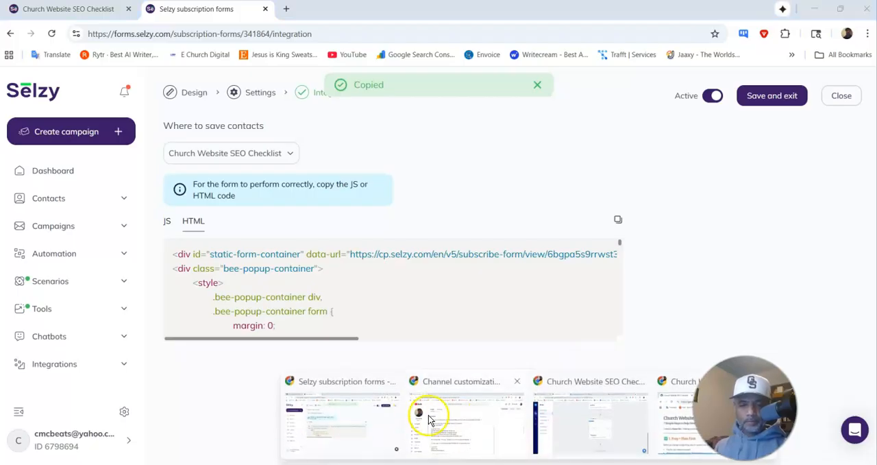
left_click(355, 421)
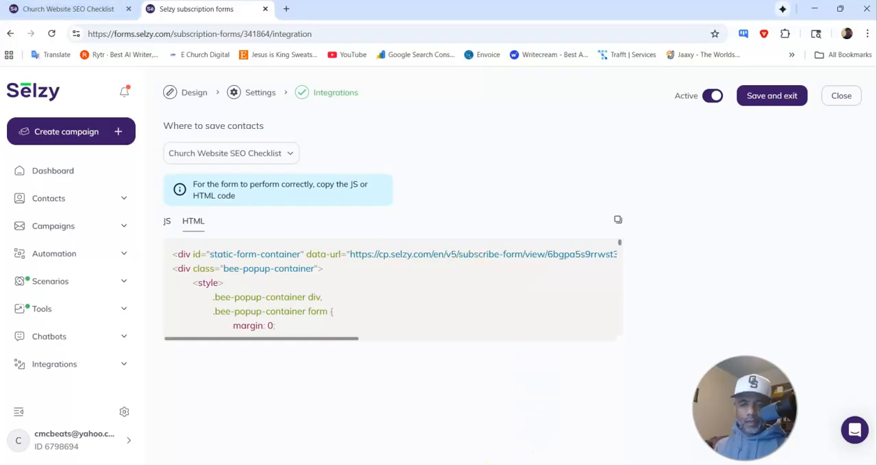
mouse_move(494, 463)
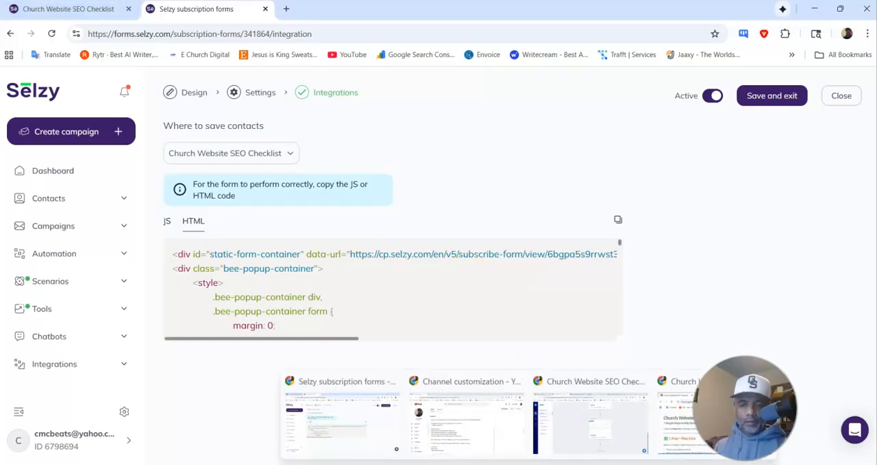
left_click(486, 429)
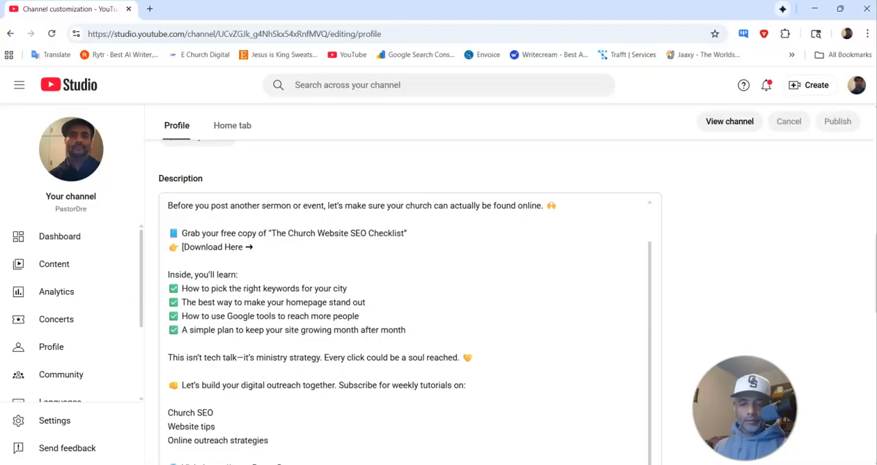
left_click(579, 439)
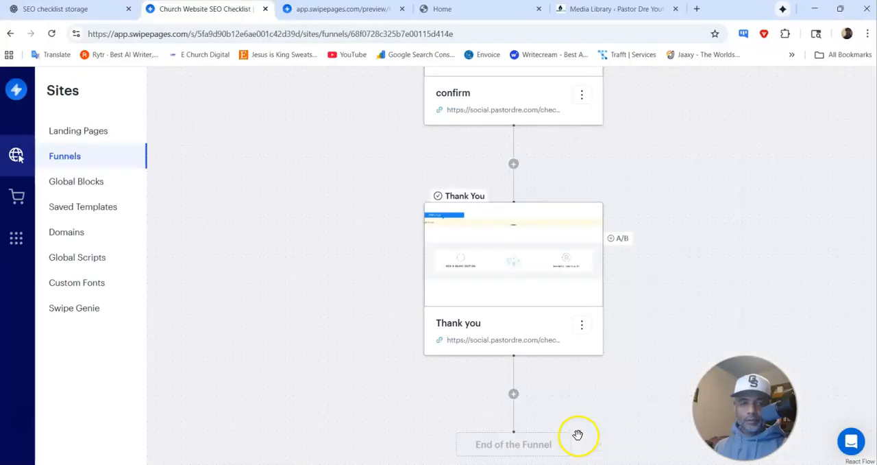
left_click(93, 13)
Step: Write the prompt "Here is the html of my sign up form can you add this to the email sign up section"
scroll(499, 288, "down", 10)
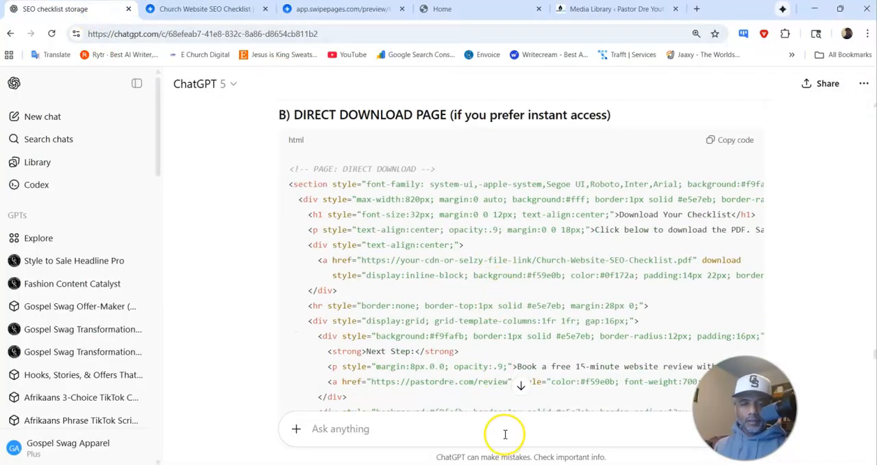
type("He")
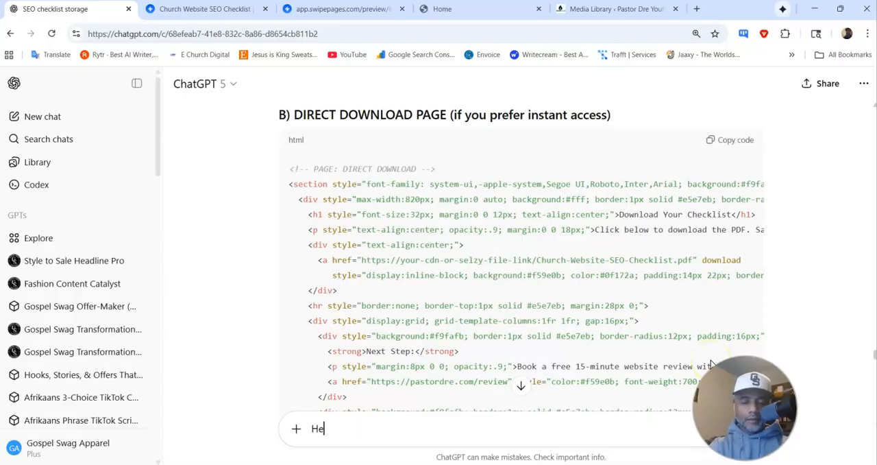
type("re is the htm")
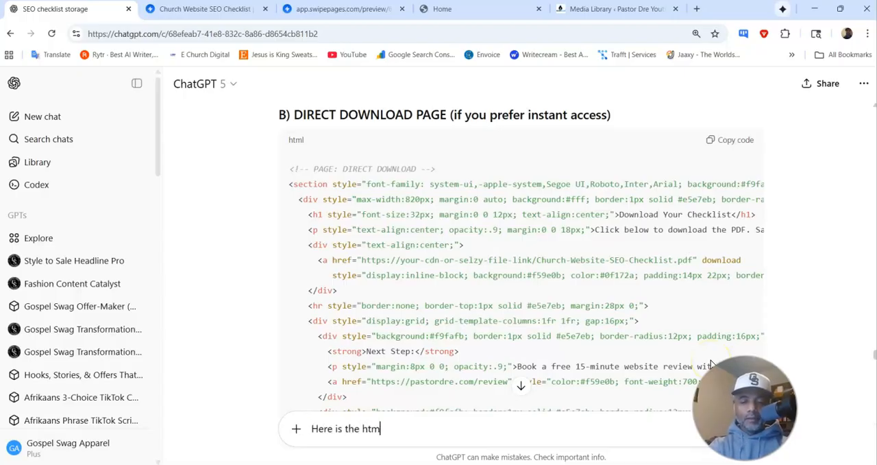
type("l of my")
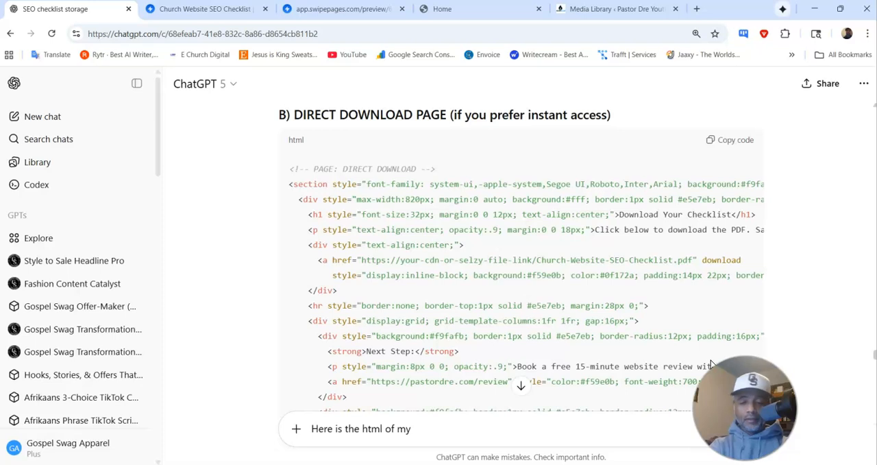
type(" sig")
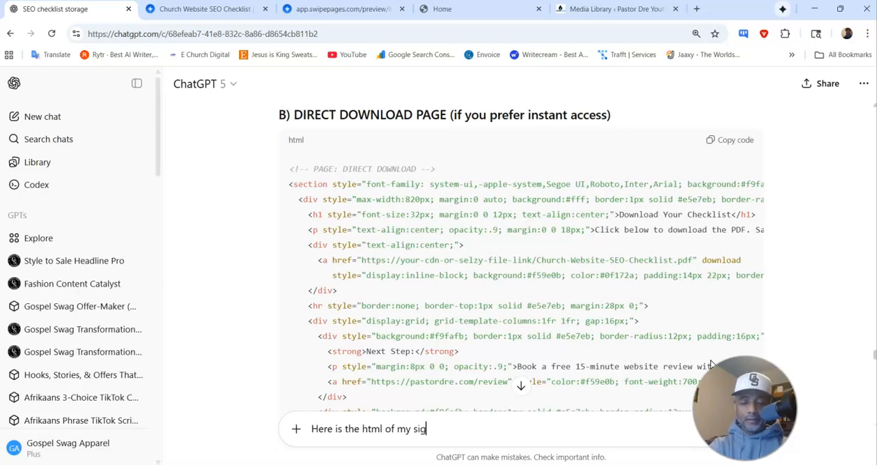
type("n up form can ")
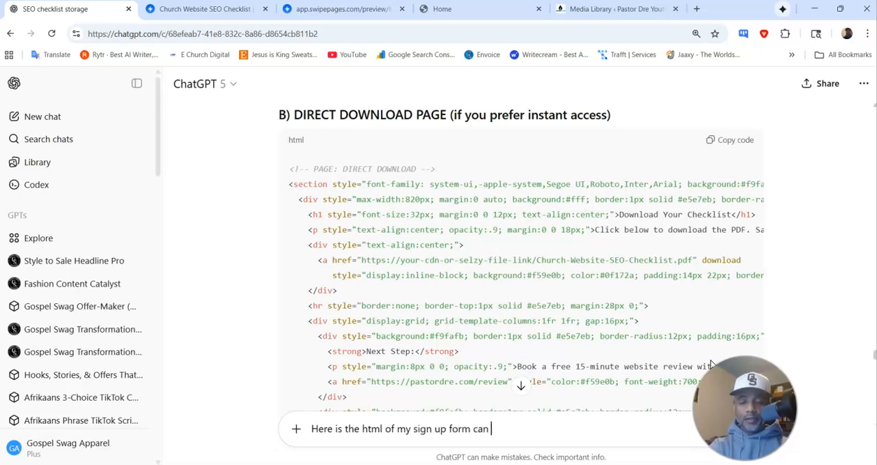
type("you add")
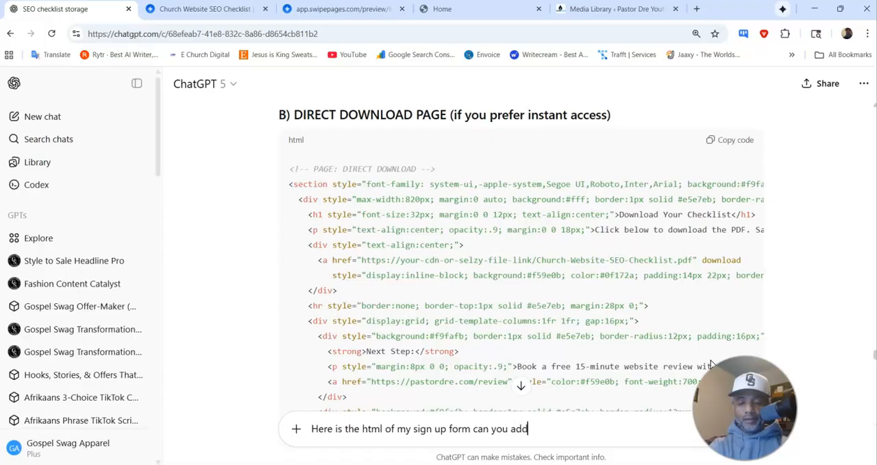
type(" this to the ")
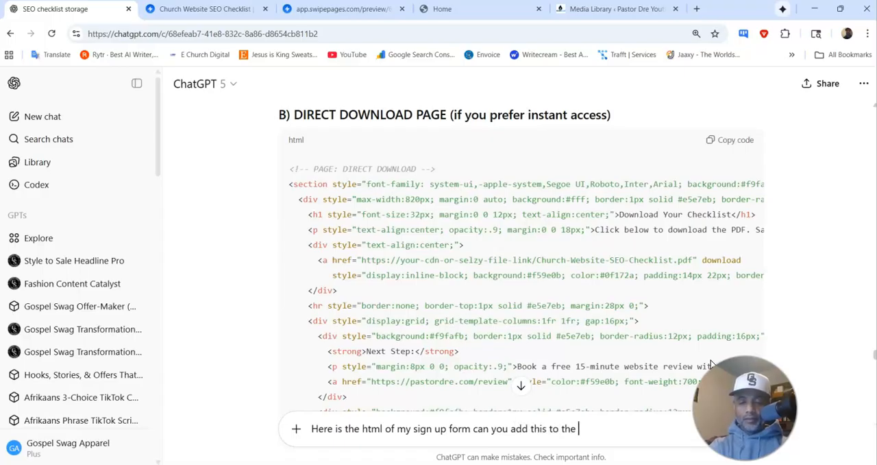
type("email si")
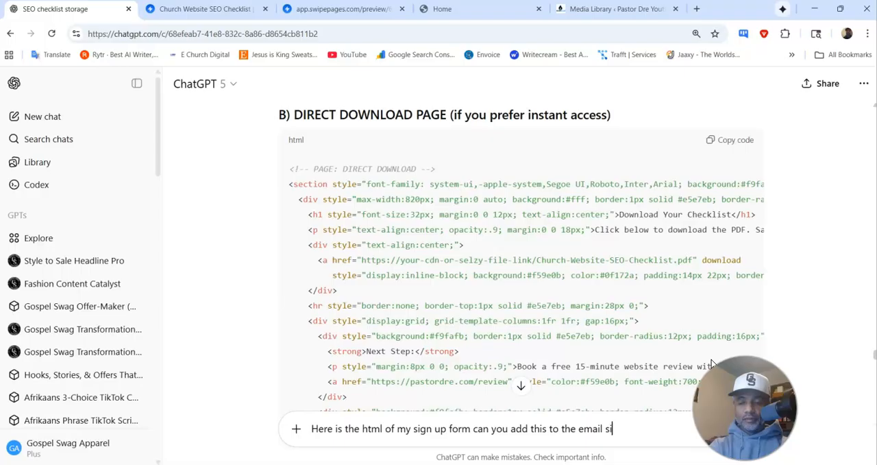
type("gn up section")
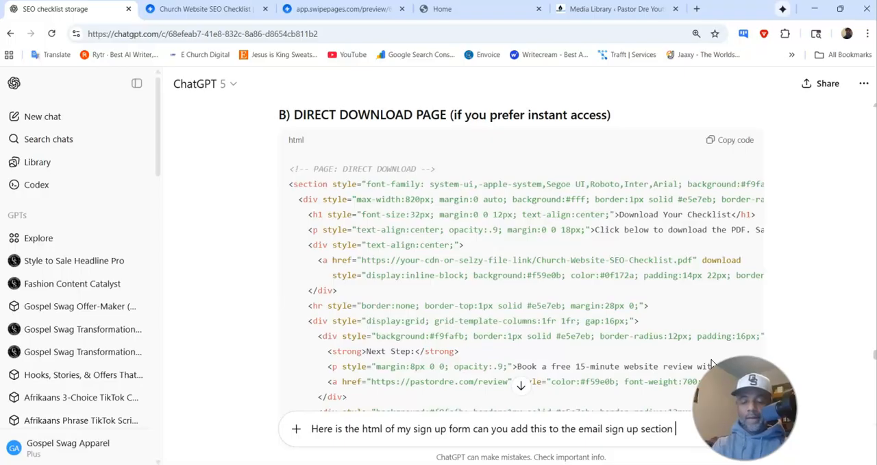
Step: Check the opt-in section's name in the earlier reply and reword the prompt's ending to "email opt in form section."
scroll(435, 251, "up", 20)
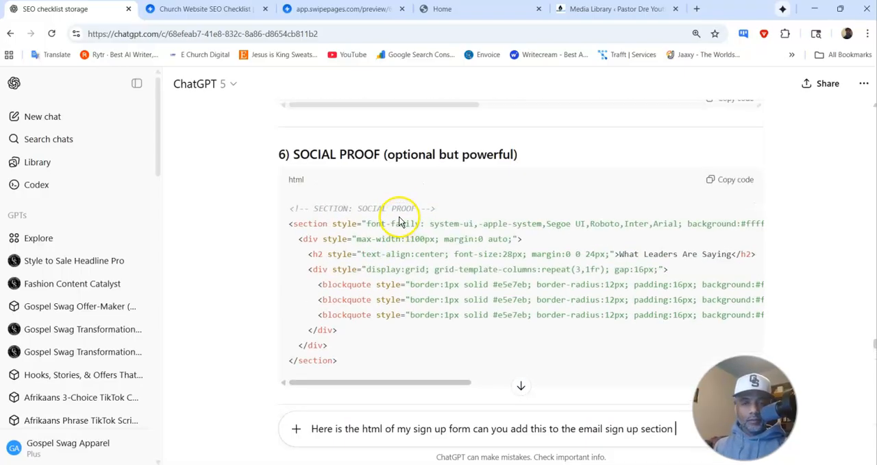
scroll(407, 184, "up", 20)
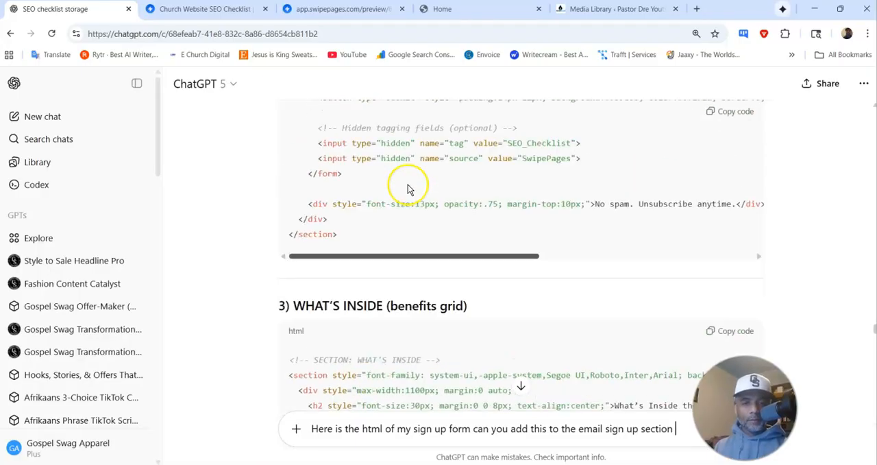
scroll(480, 288, "down", 3)
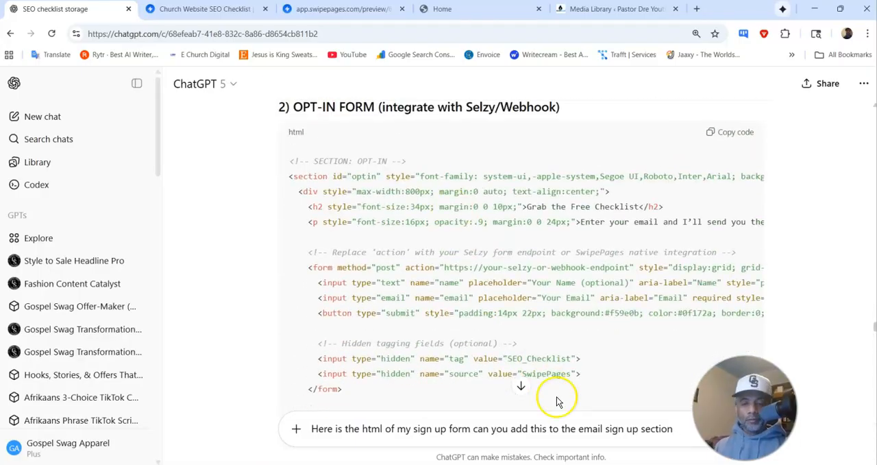
double_click(632, 428)
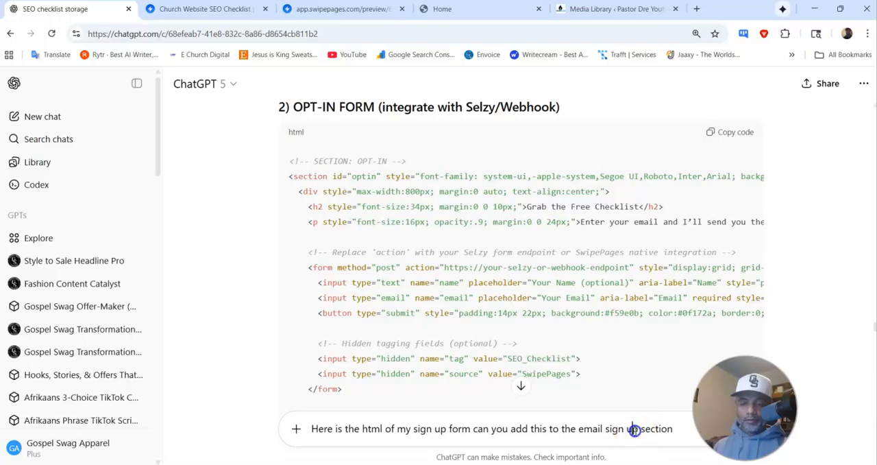
key("Delete")
key("Delete")
key("Delete")
key("Delete")
key("Delete")
key("Delete")
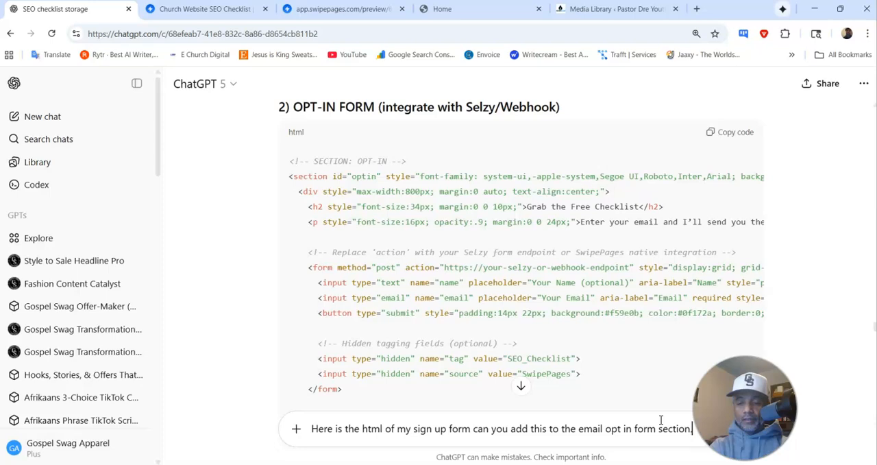
Step: Add a request to make it look nice, paste the form's HTML after it, and send the prompt
type("ke")
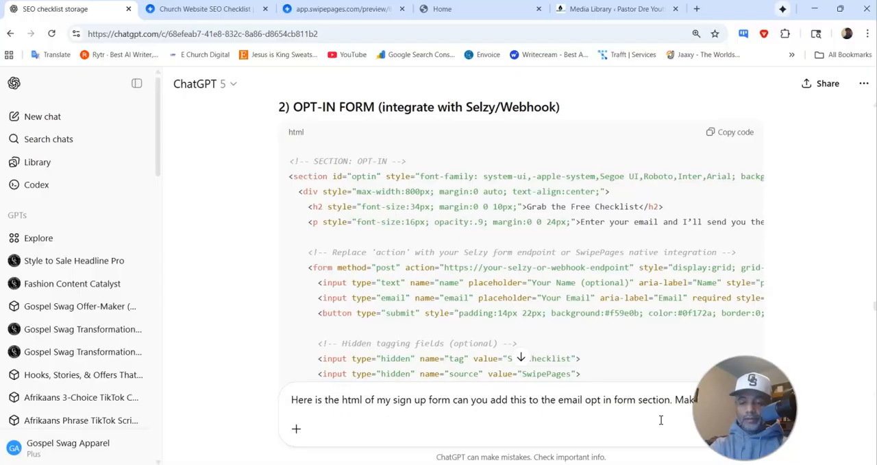
key("ctrl+v")
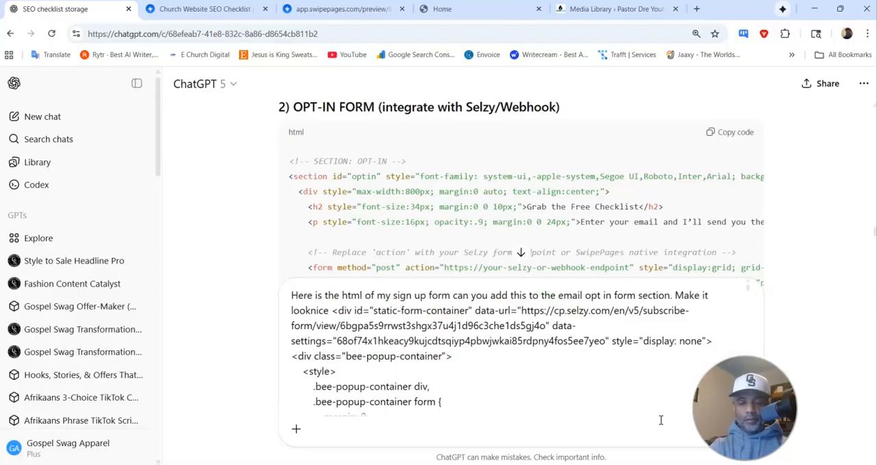
key("Return")
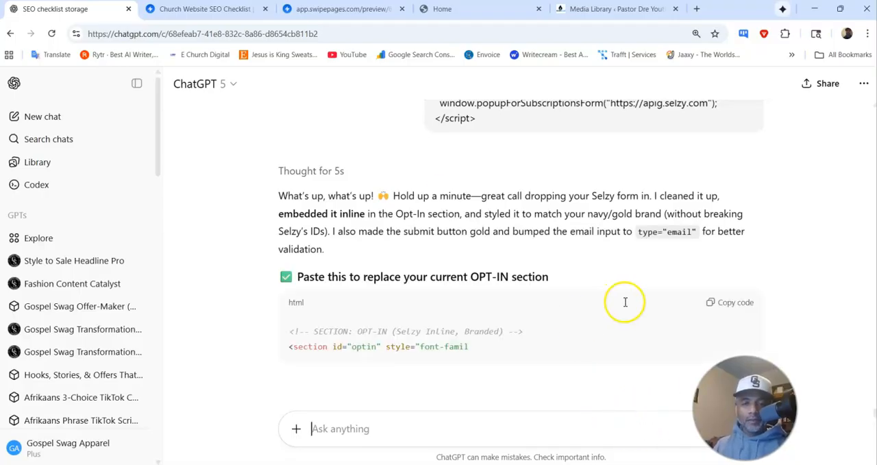
Step: Go through the funnel's open pages and examine the Grab the Free Checklist form on the published Home page
left_click(227, 10)
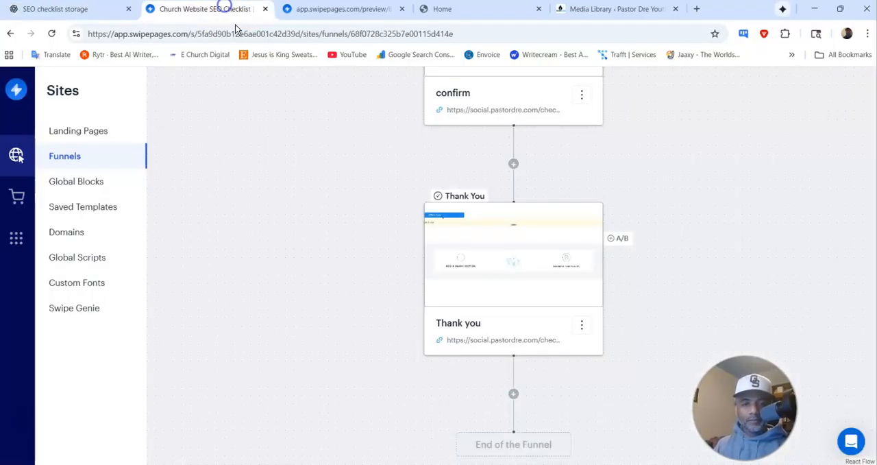
scroll(627, 203, "up", 3)
mouse_move(547, 209)
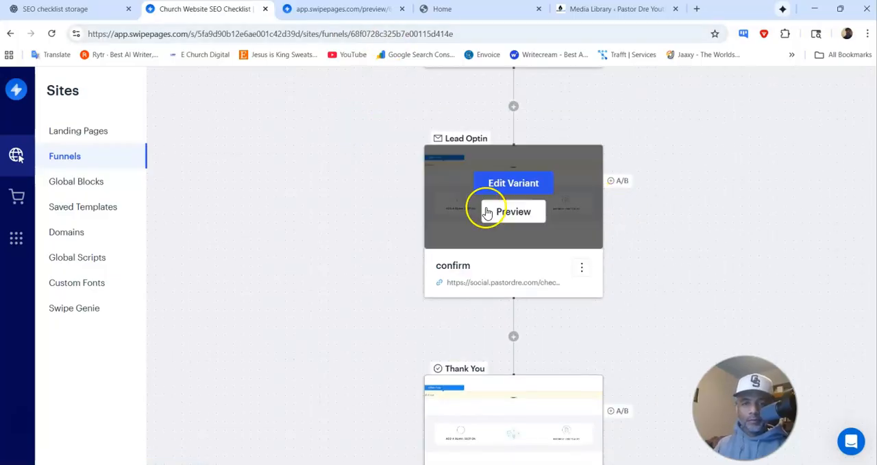
left_click(371, 9)
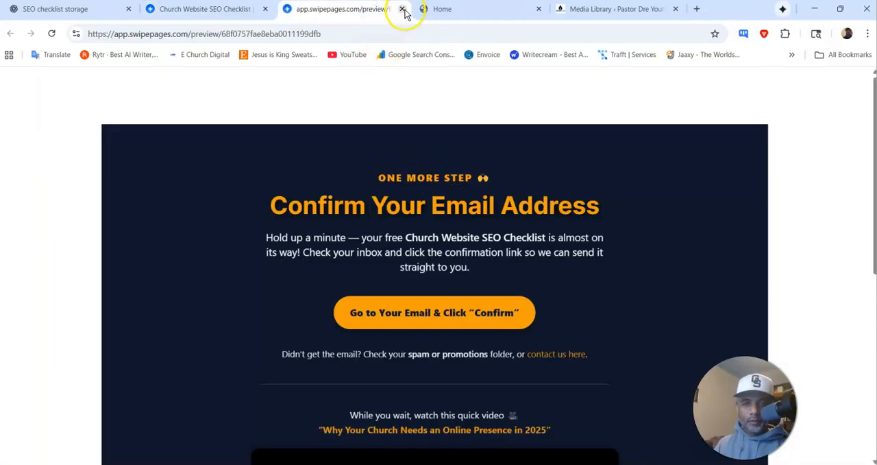
left_click(480, 9)
scroll(411, 219, "down", 1)
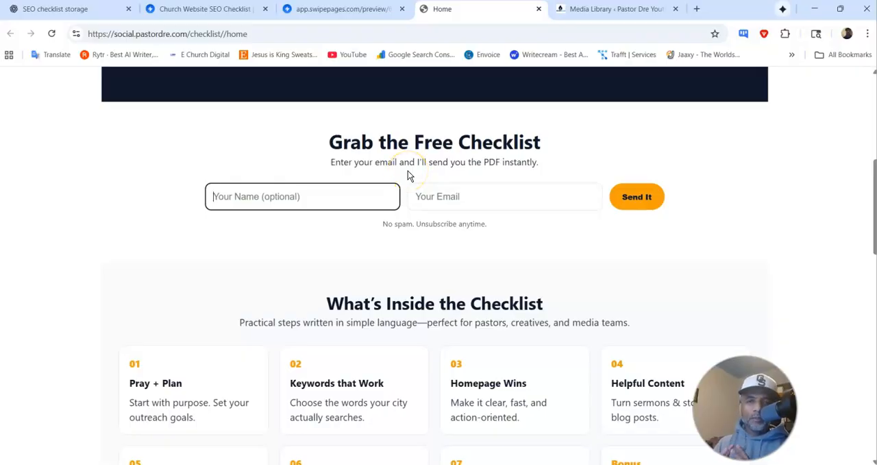
left_click(380, 203)
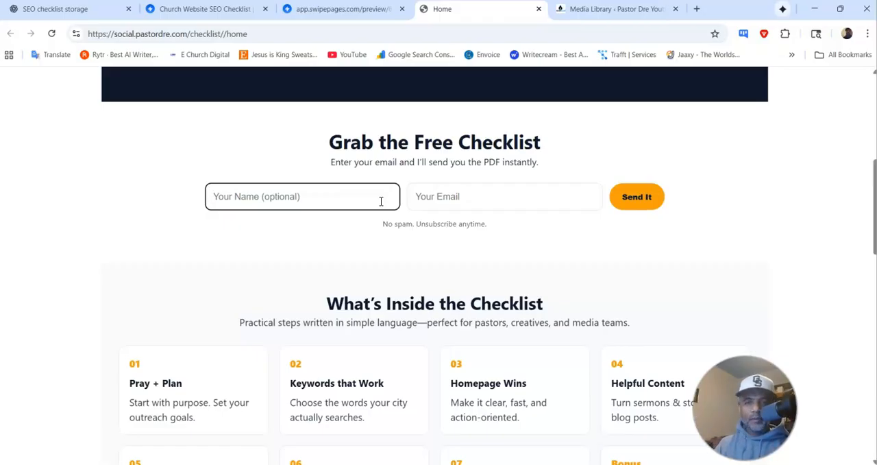
Step: Return to the ChatGPT conversation and review the explanation and code of the replacement OPT-IN section
left_click(68, 10)
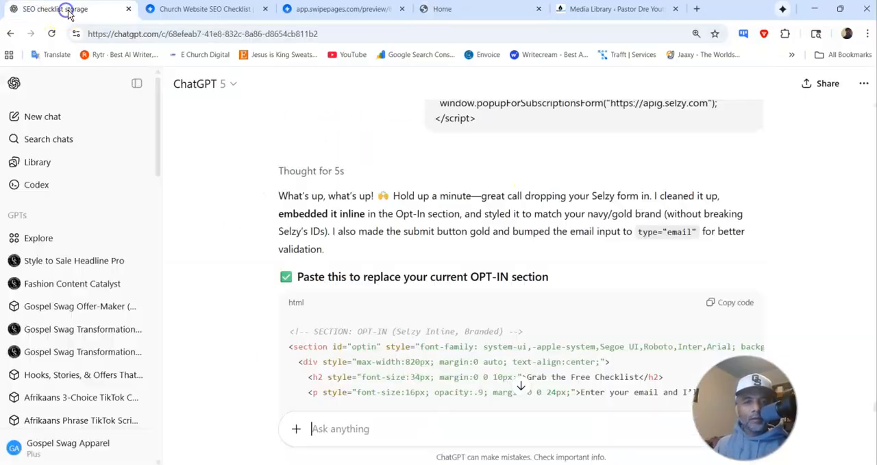
scroll(422, 205, "down", 3)
scroll(428, 206, "up", 3)
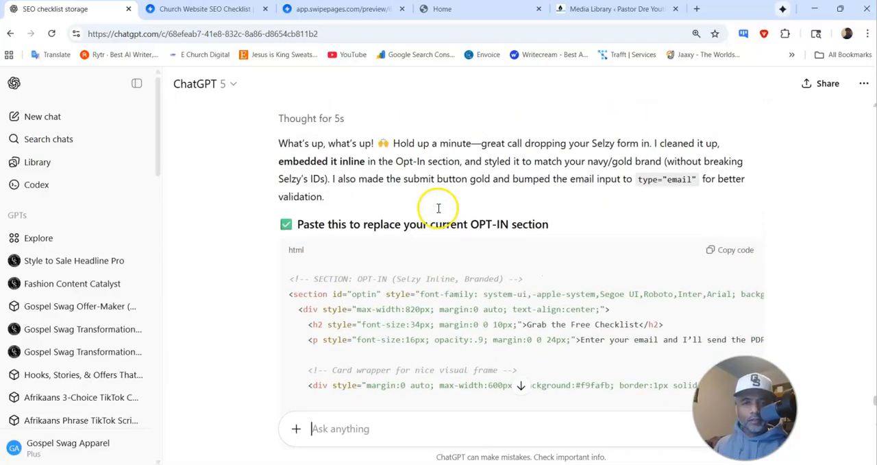
scroll(439, 207, "up", 1)
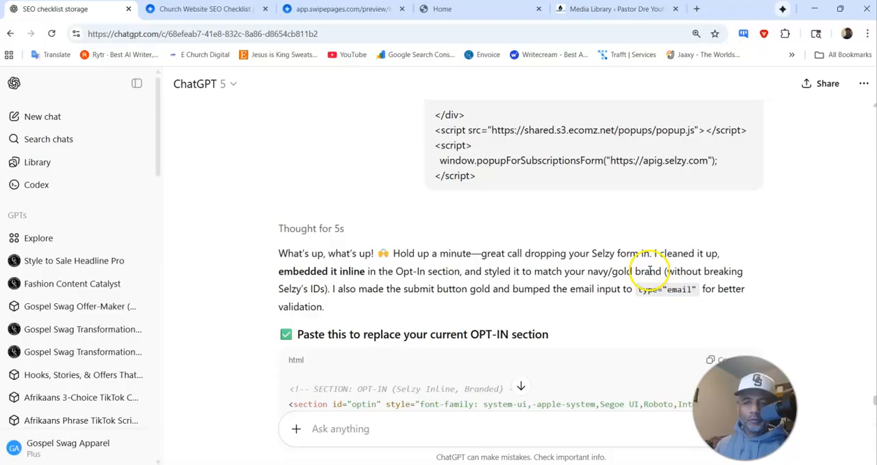
scroll(486, 266, "down", 2)
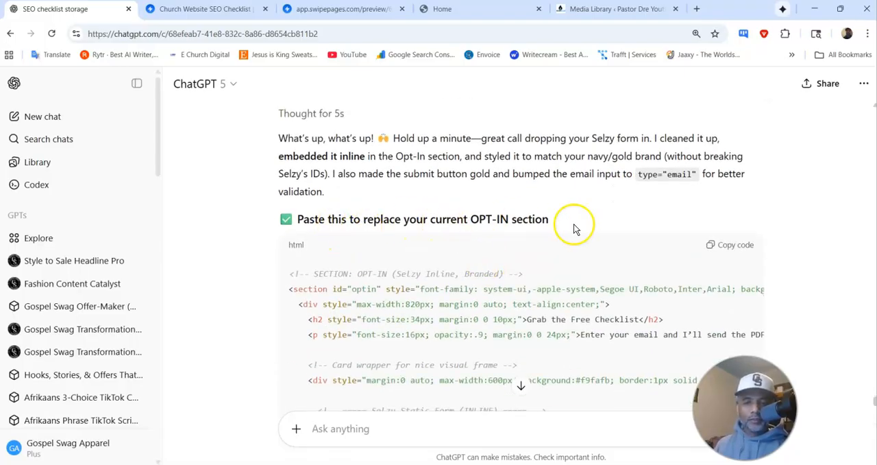
scroll(596, 229, "down", 2)
scroll(615, 226, "down", 15)
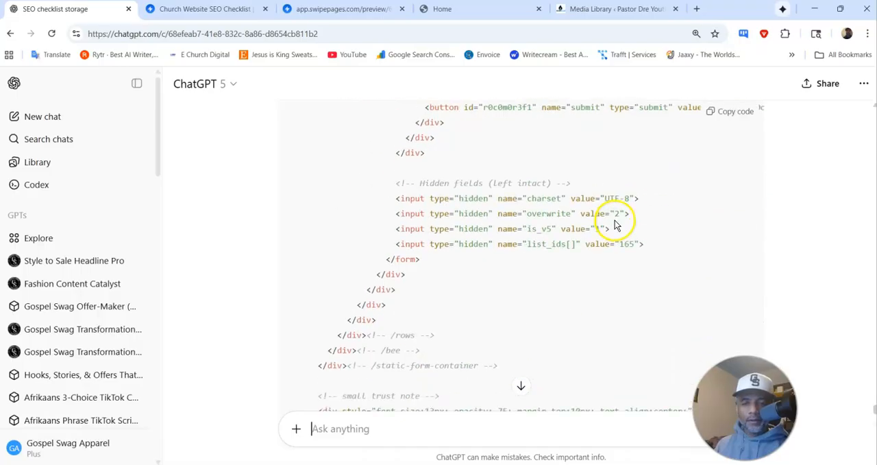
Step: Copy the full replacement opt-in section code from the ChatGPT reply and switch to the Church Website SEO Checklist funnel in Swipe Pages
scroll(615, 223, "up", 3)
left_click(740, 111)
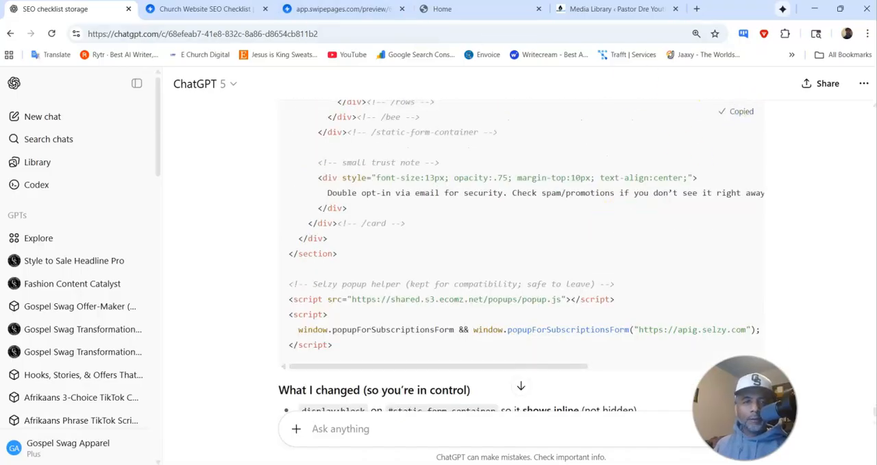
left_click(197, 10)
mouse_move(473, 181)
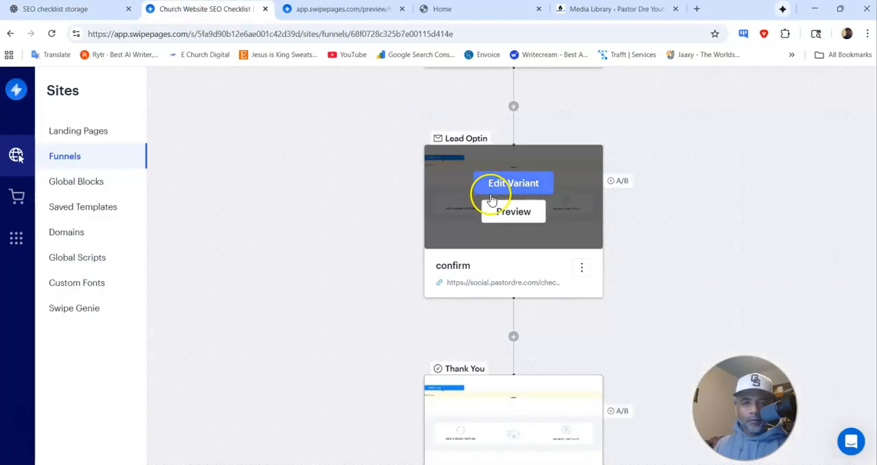
left_click(499, 188)
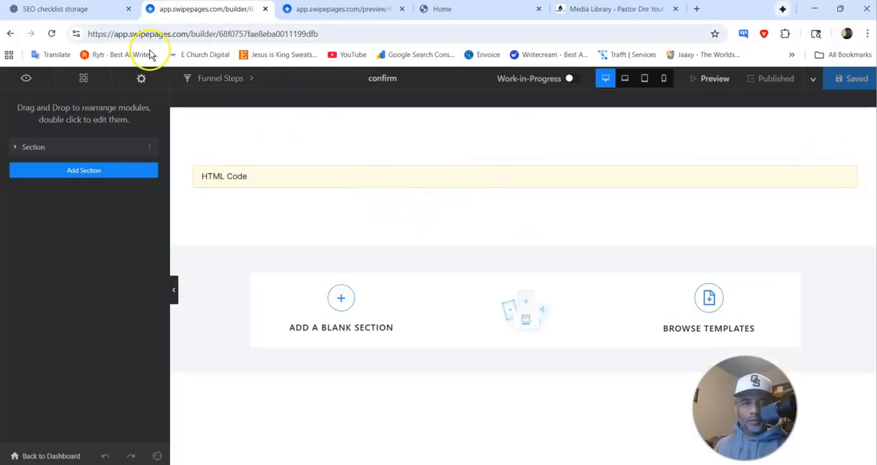
left_click(70, 456)
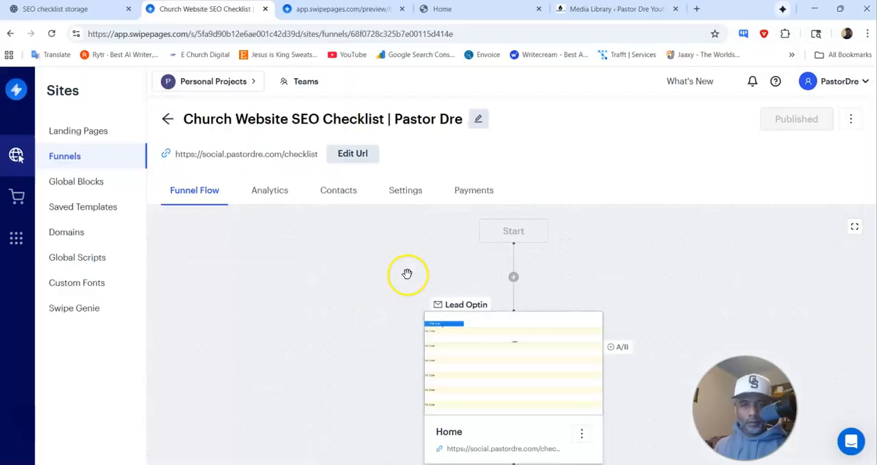
Step: Open the funnel's Home step variant in the page builder
scroll(439, 268, "down", 3)
mouse_move(503, 181)
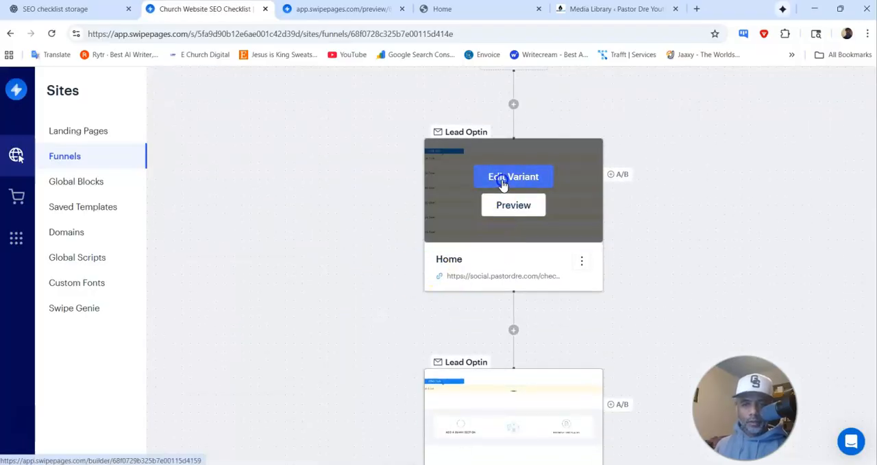
left_click(490, 177)
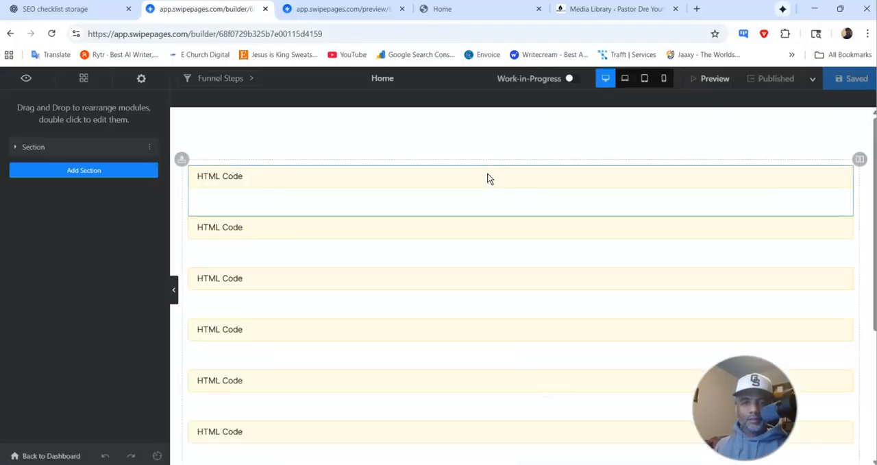
Step: Replace all the HTML in the Home page's second code block, the opt-in section, with the copied code, and save and publish the funnel
double_click(219, 227)
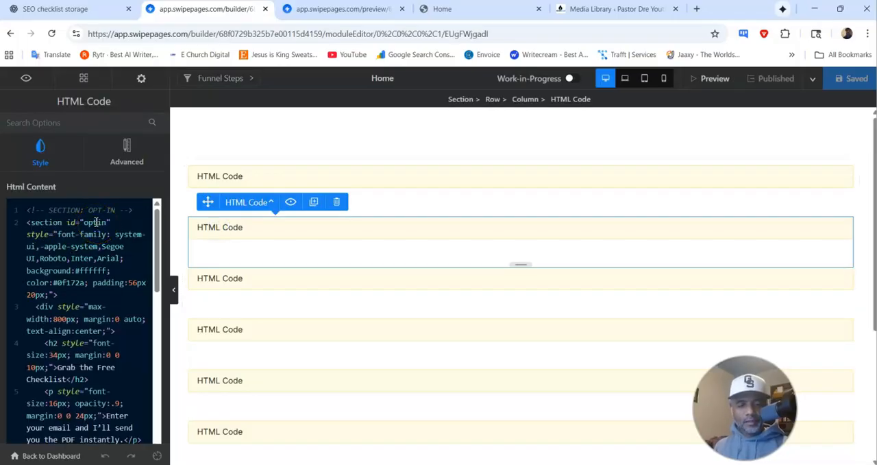
key("ctrl+a")
key("BackSpace")
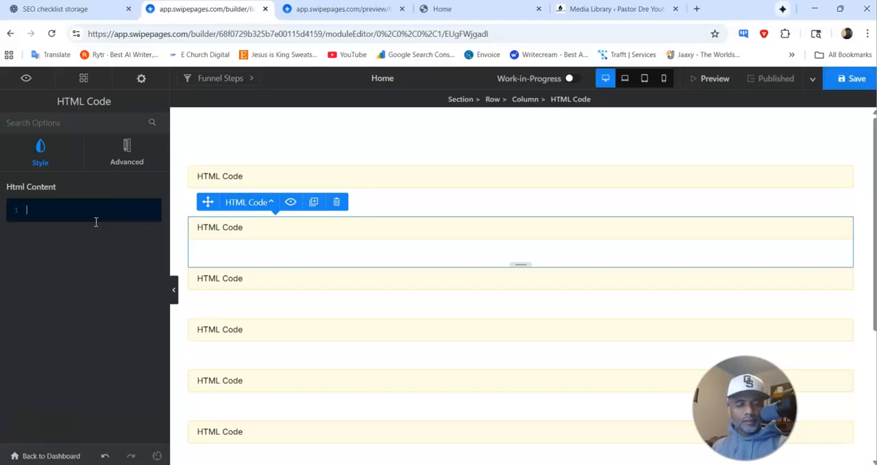
key("ctrl+v")
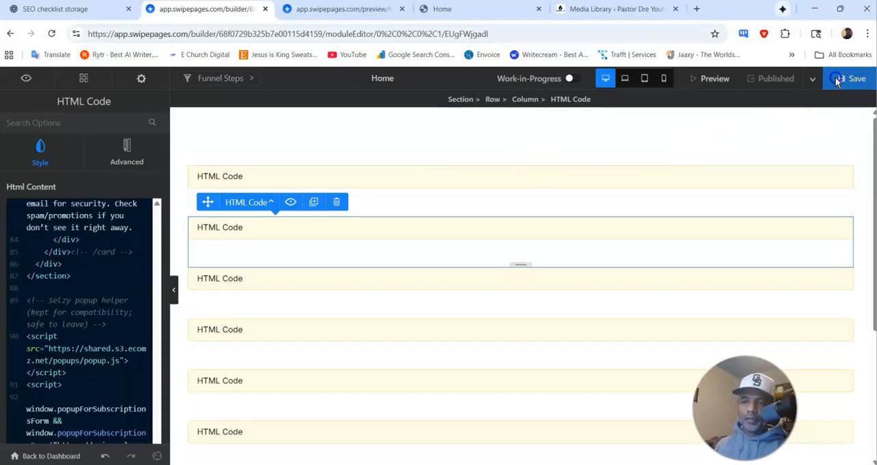
left_click(778, 80)
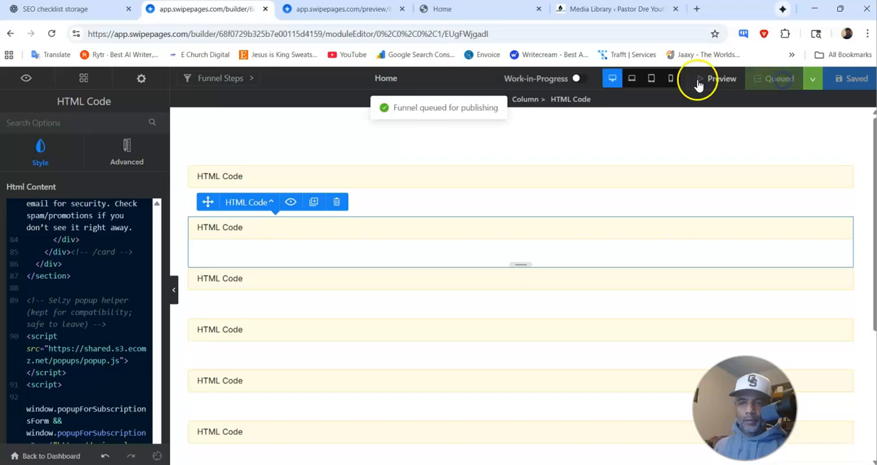
Step: Close the outdated preview and Home page tabs and dismiss the attachment details in the WordPress Media Library
left_click(357, 12)
left_click(402, 10)
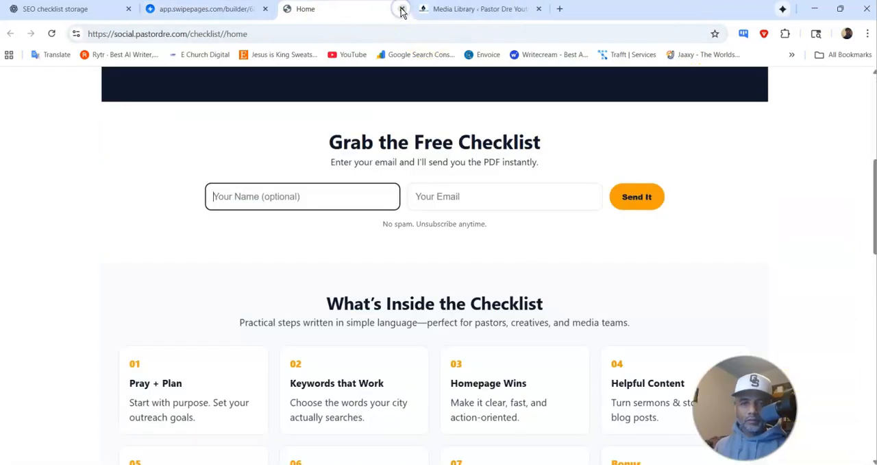
left_click(402, 9)
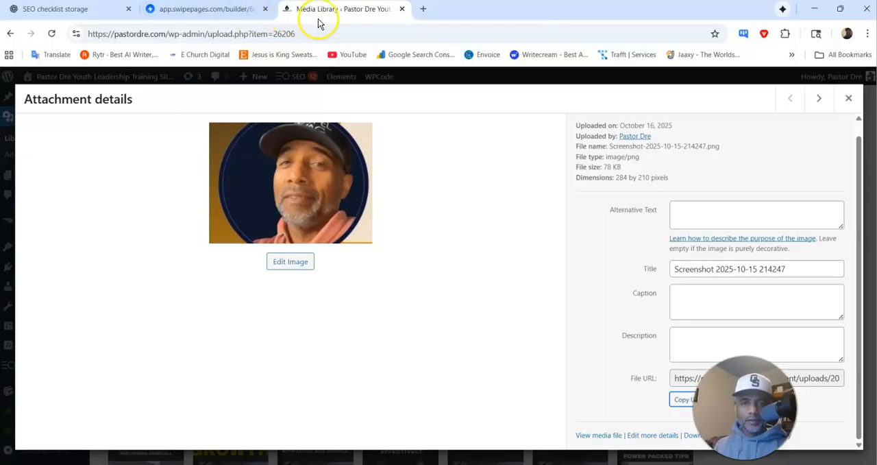
left_click(848, 98)
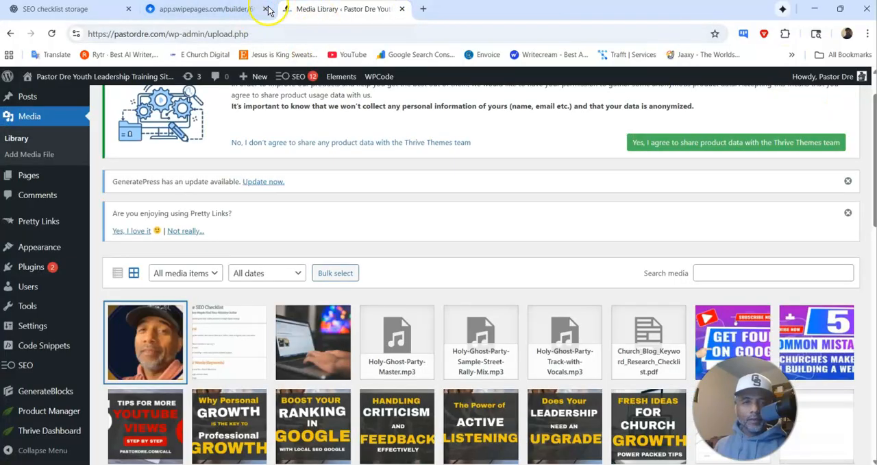
Step: View the published Home page from the builder and examine the layout of the new Grab the Free Checklist form
left_click(233, 9)
left_click(813, 81)
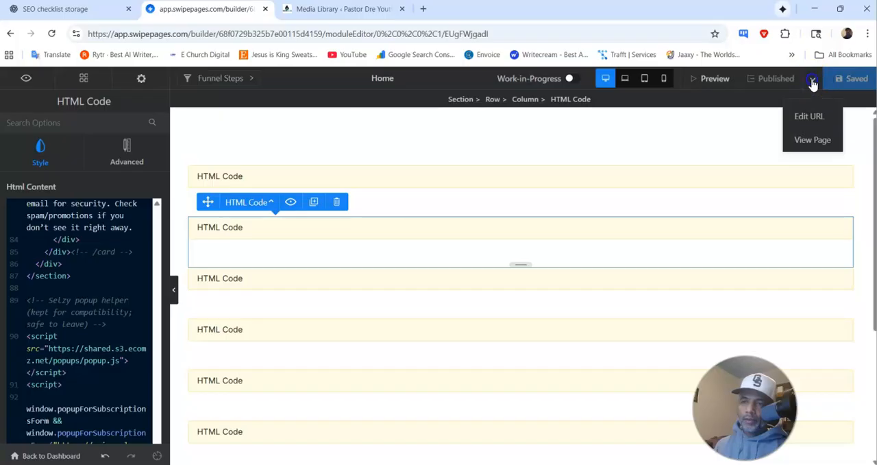
left_click(810, 139)
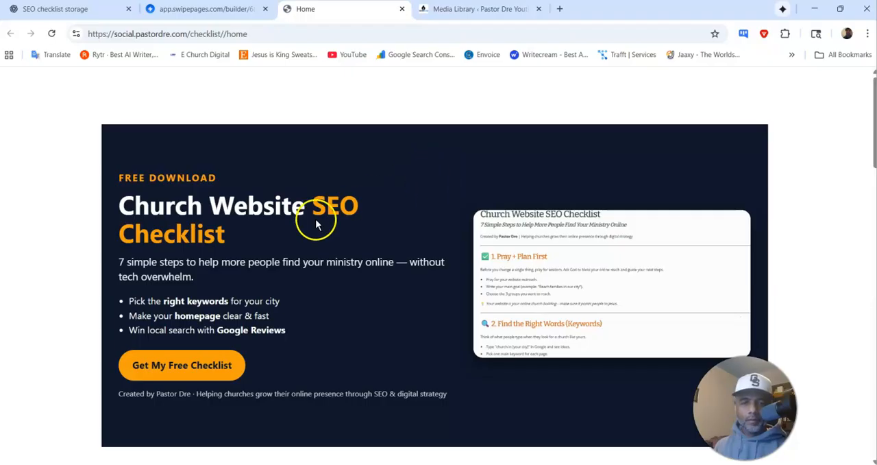
scroll(316, 221, "down", 4)
scroll(317, 219, "down", 2)
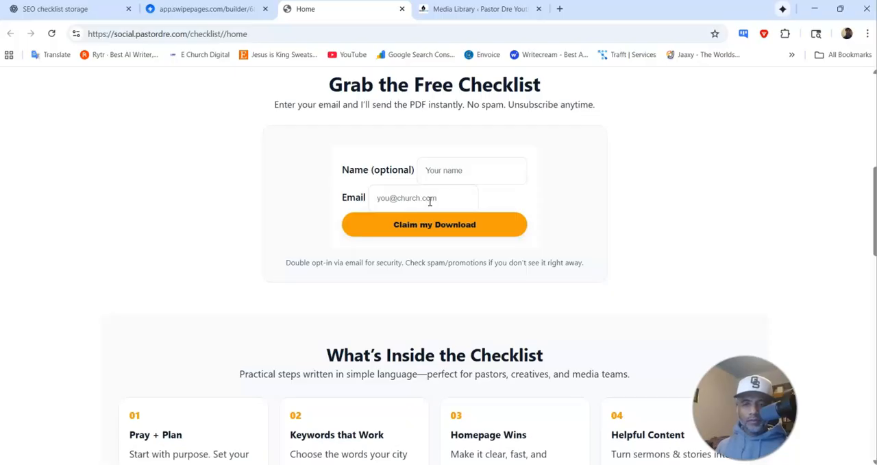
scroll(452, 192, "down", 2)
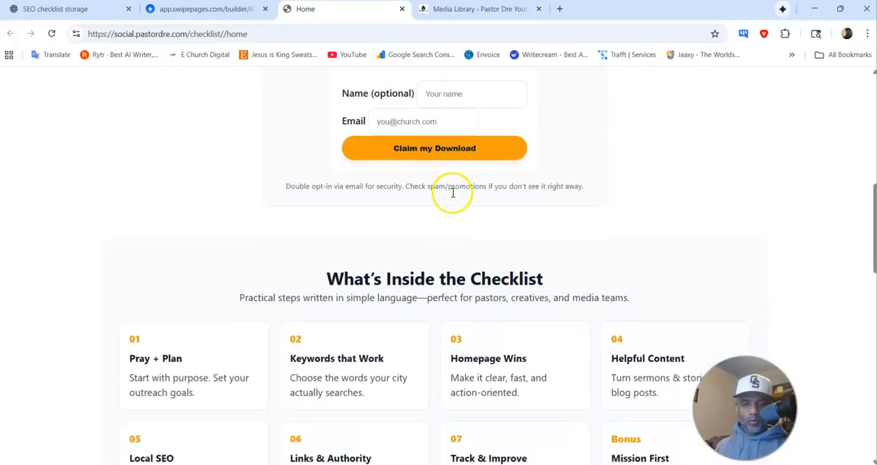
scroll(452, 193, "down", 1)
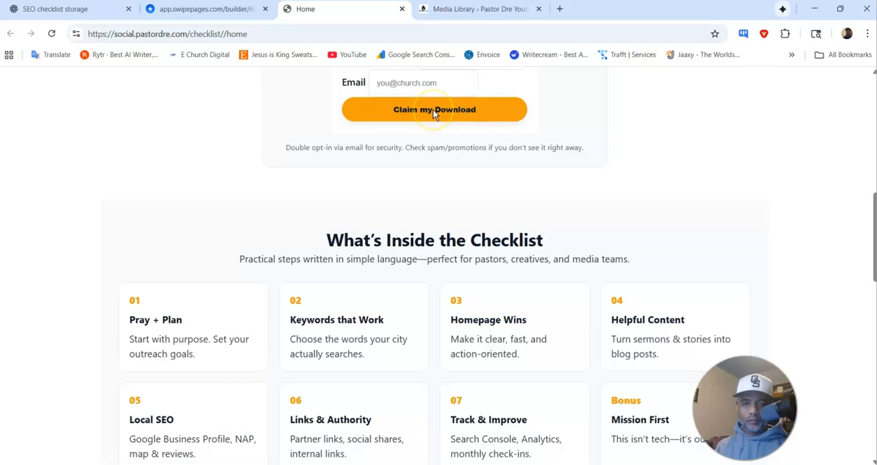
scroll(434, 130, "up", 6)
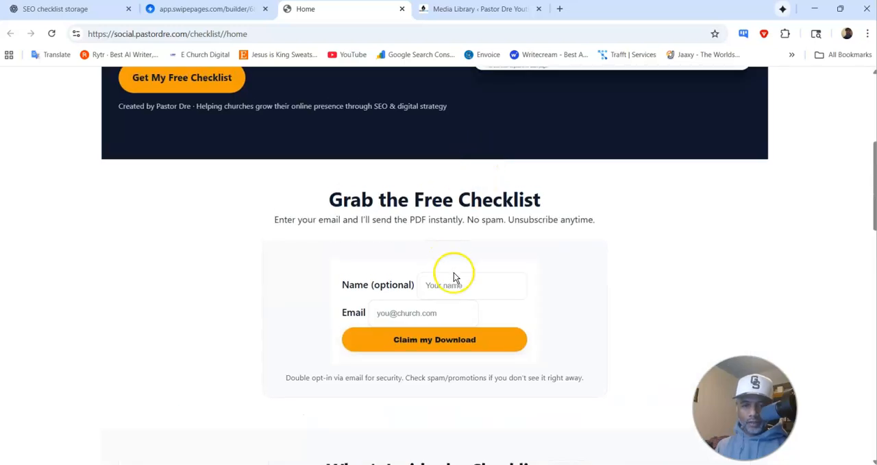
Step: Return to the ChatGPT conversation and start a new message
left_click(87, 10)
left_click(427, 424)
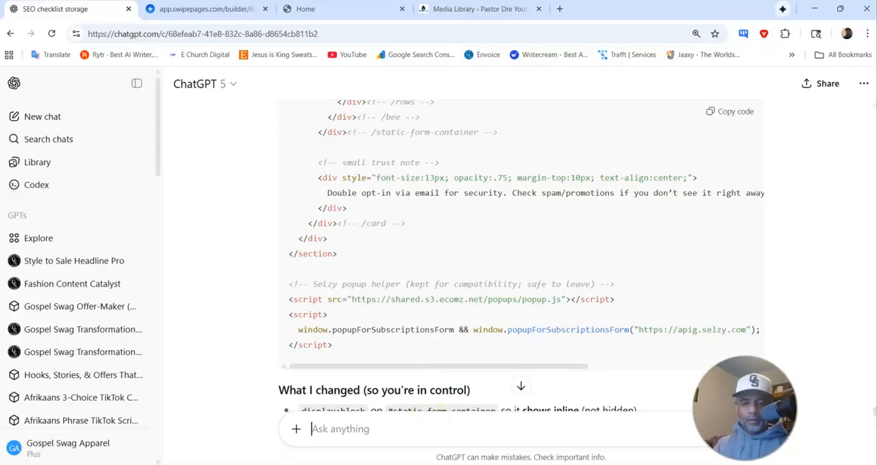
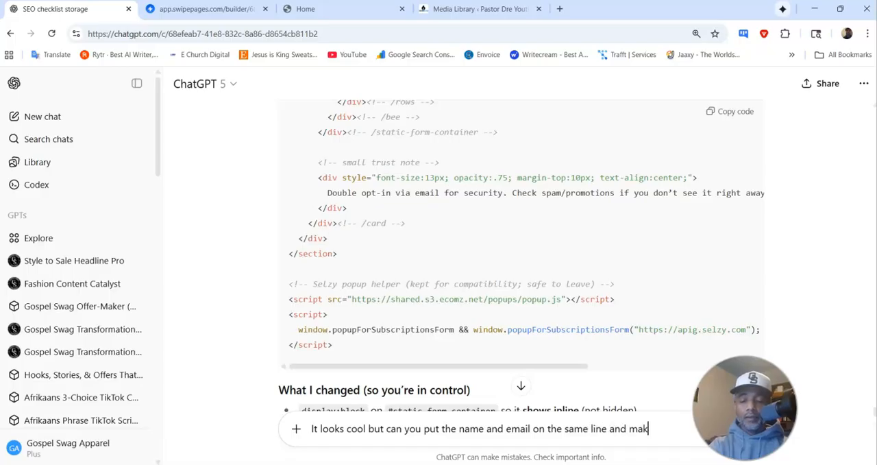
Step: Ask ChatGPT to put the name and email on the same line and make the button font bigger, and copy the updated HTML
type("u")
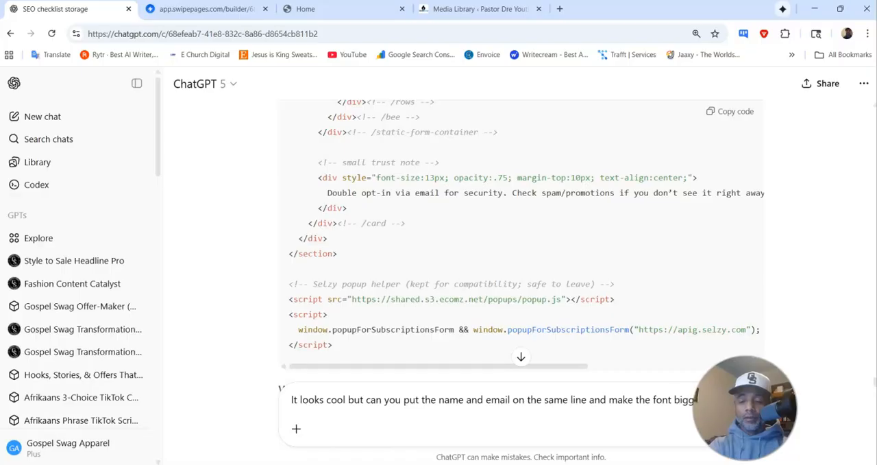
type("button")
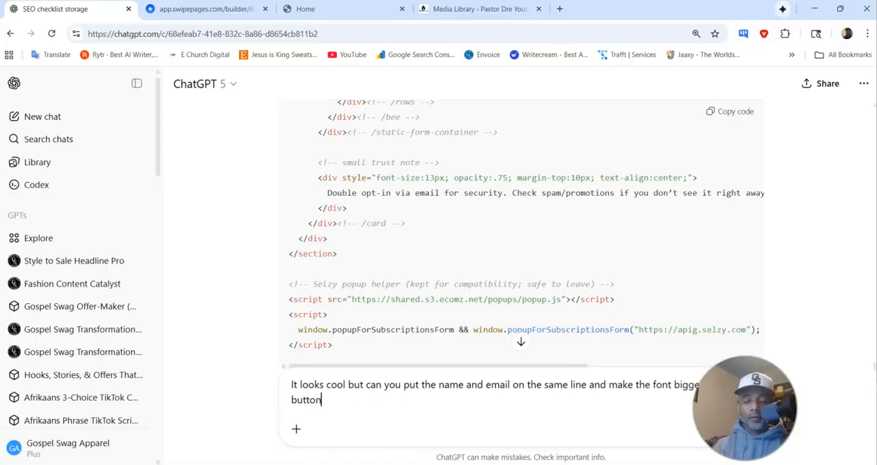
key("Return")
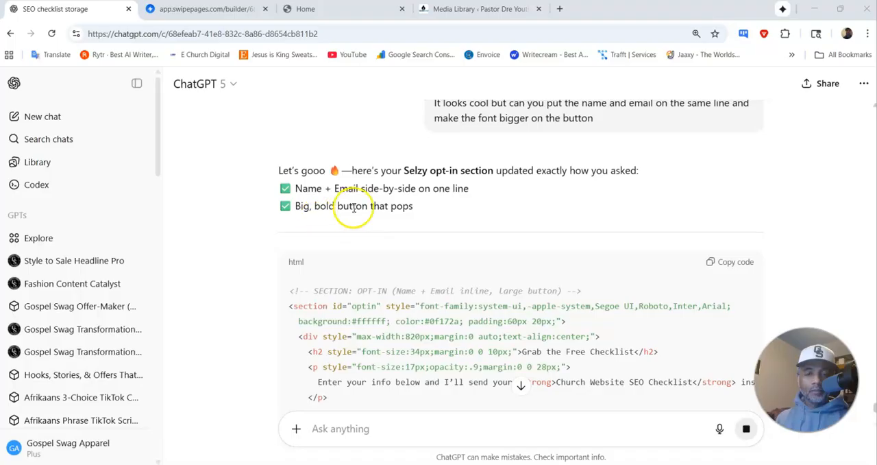
scroll(516, 213, "down", 15)
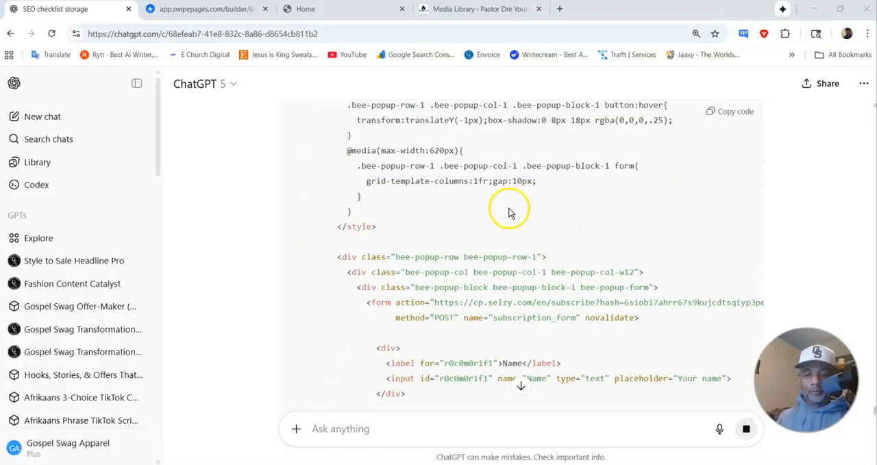
scroll(516, 204, "down", 6)
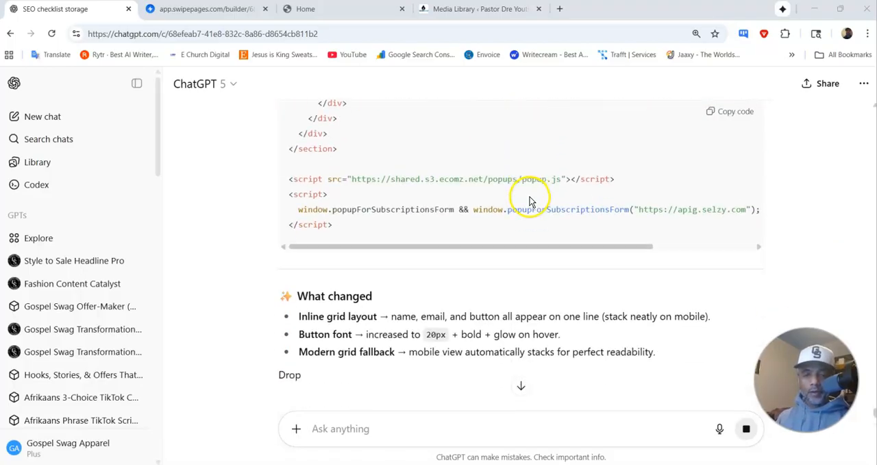
left_click(737, 112)
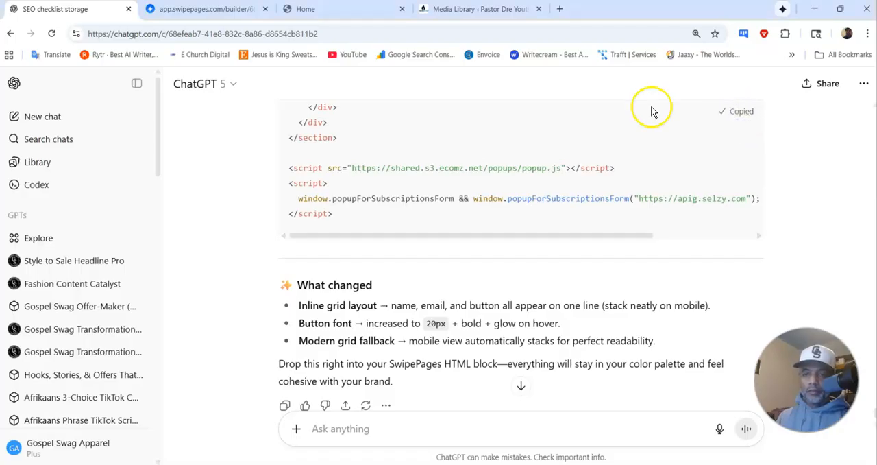
Step: In the Swipe Pages builder, replace the opt-in block's HTML with the copied inline name-and-email version, and save and publish the funnel
left_click(201, 9)
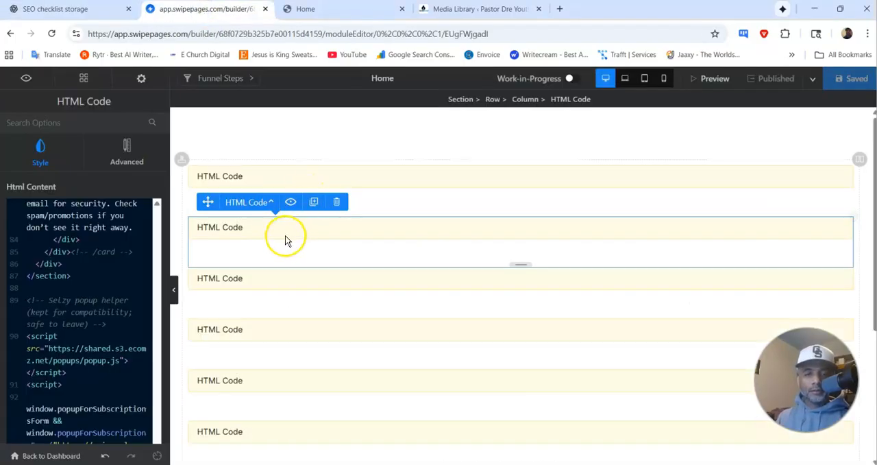
scroll(94, 301, "up", 15)
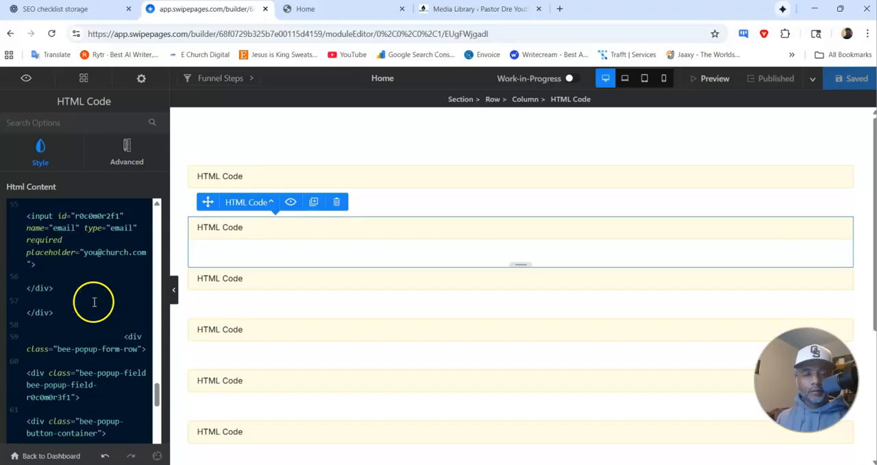
scroll(94, 301, "up", 15)
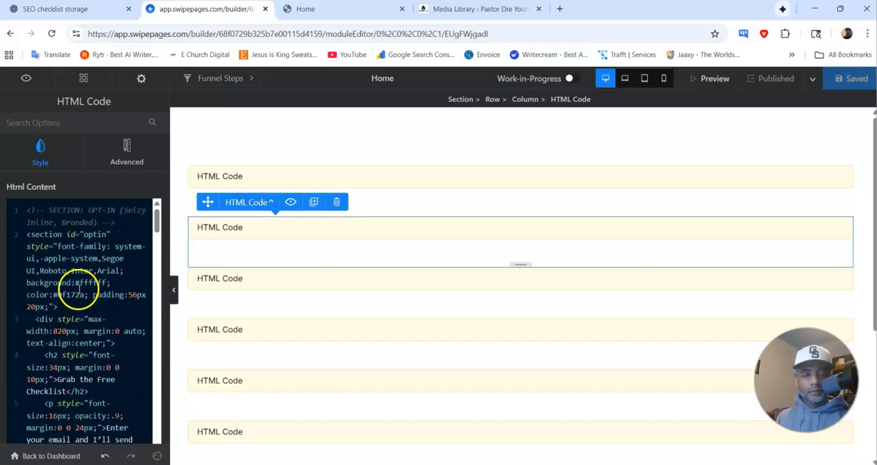
left_click(78, 291)
key("ctrl+a")
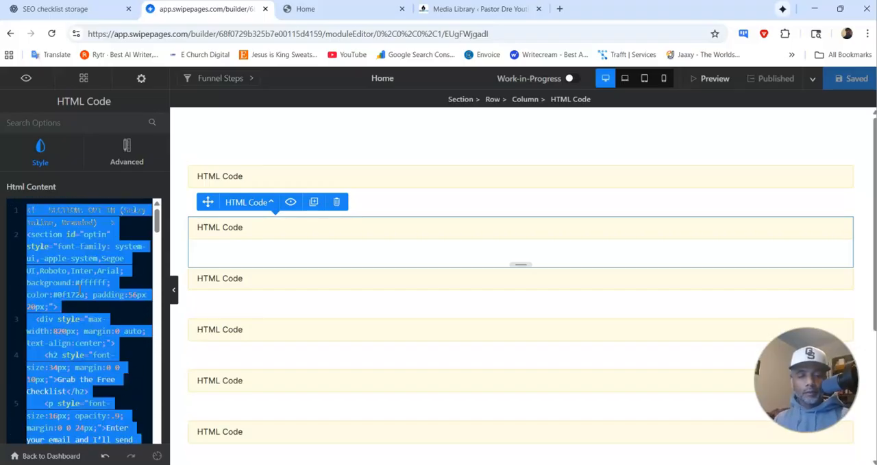
key("Delete")
key("ctrl+v")
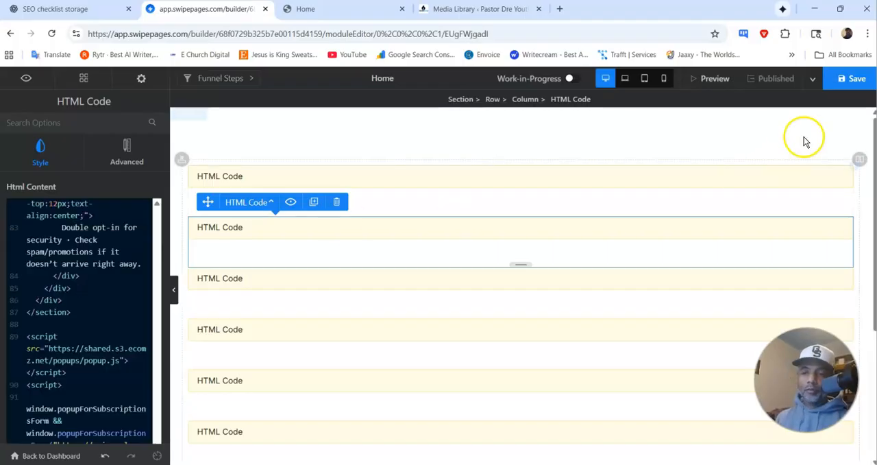
left_click(847, 81)
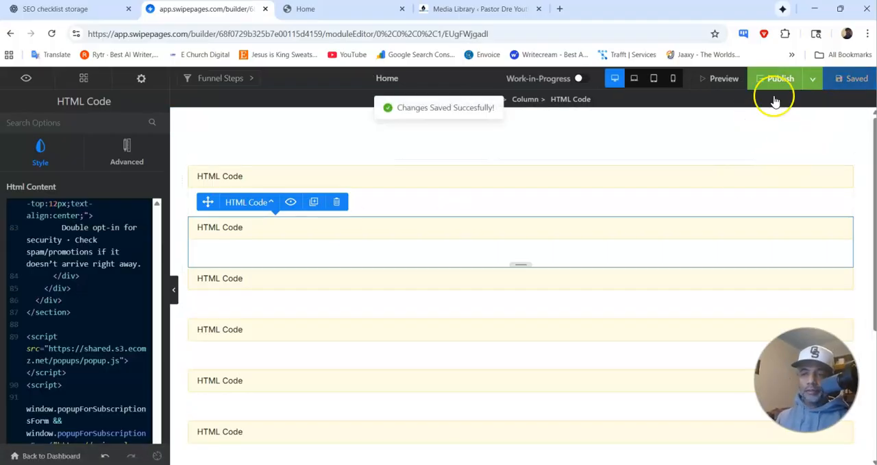
left_click(788, 83)
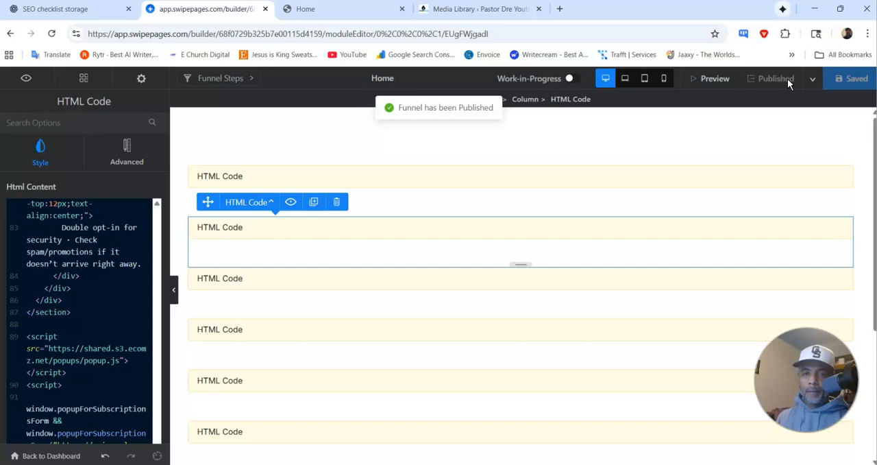
Step: Reload the published Home page and examine the layout of the inline name and email form and its button
left_click(346, 12)
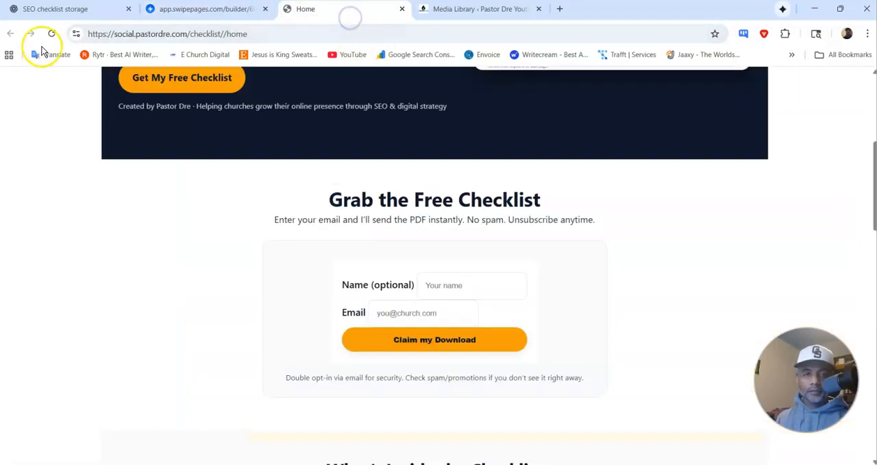
left_click(52, 34)
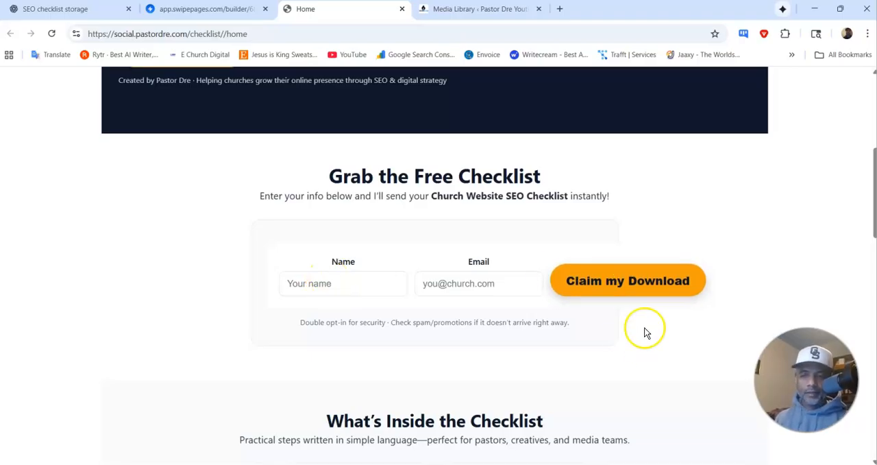
left_click(106, 13)
scroll(391, 176, "down", 2)
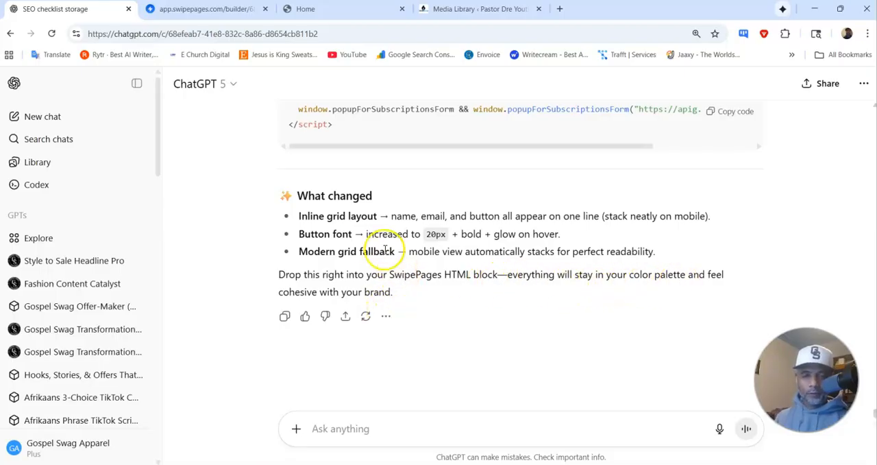
left_click(302, 11)
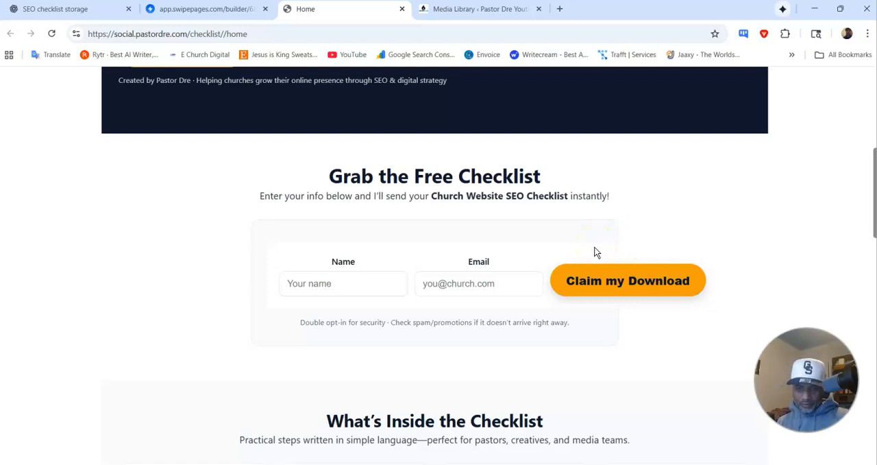
scroll(416, 259, "down", 3)
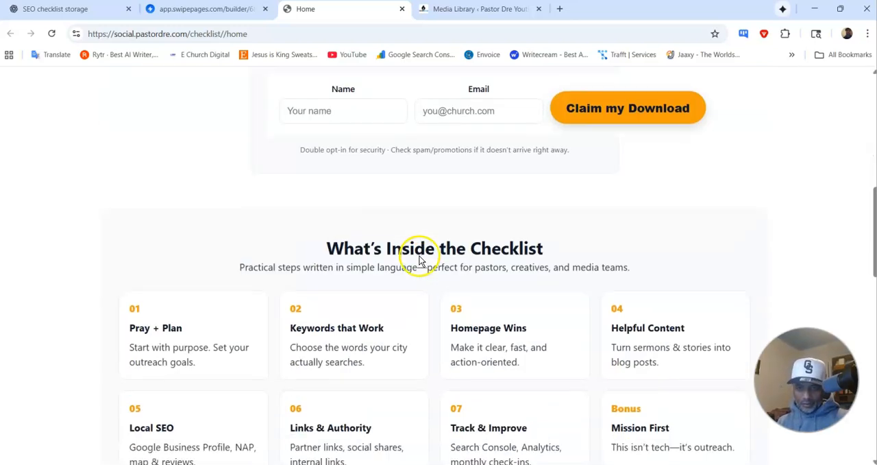
scroll(420, 255, "up", 2)
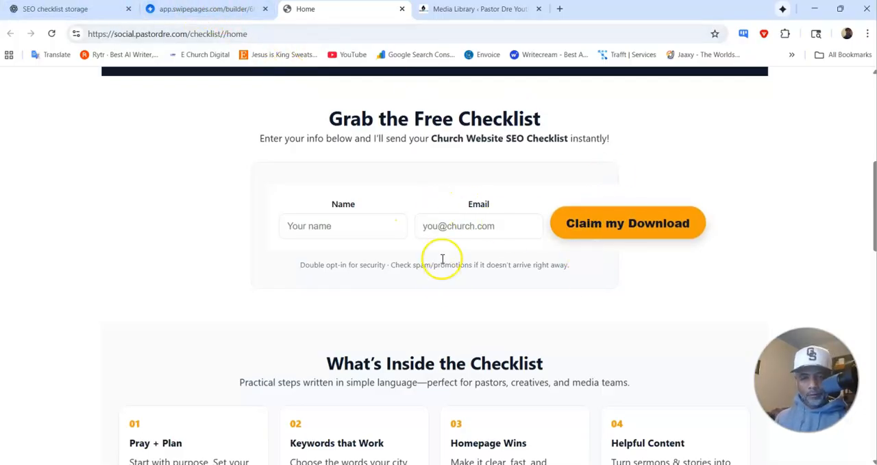
Step: Return to the ChatGPT conversation and send the feedback "That looks fire"
left_click(88, 9)
left_click(489, 425)
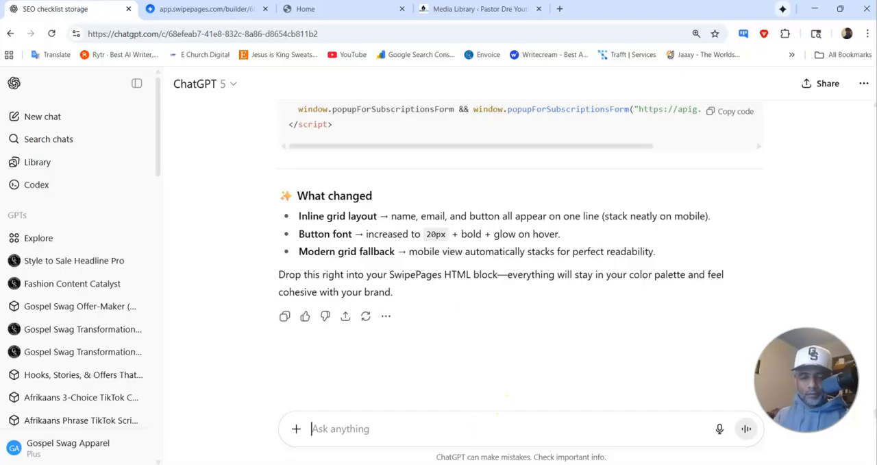
type("That look")
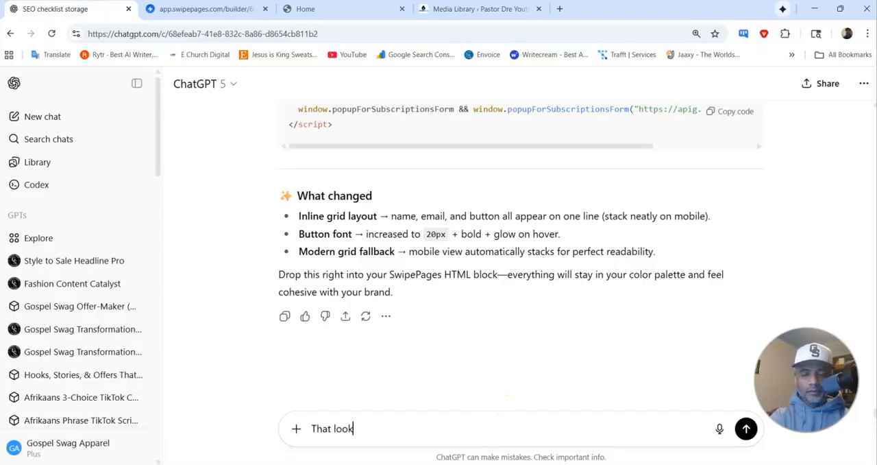
type("s fire")
key("Return")
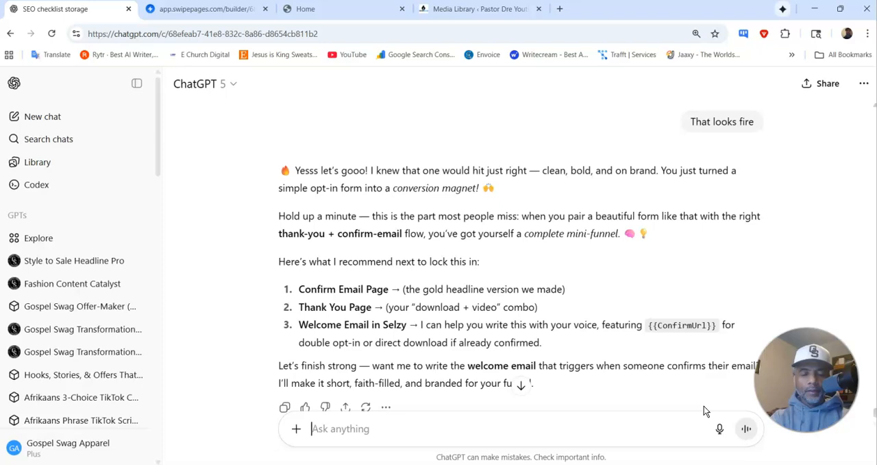
Step: Ask ChatGPT to drop the submit button underneath the name and email and put a border on the form section
type("o")
key("BackSpace")
type("On")
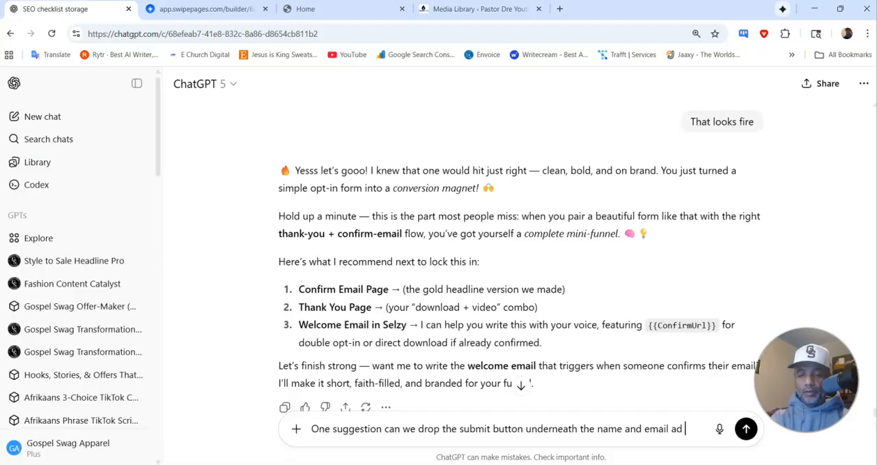
type("ut a bor")
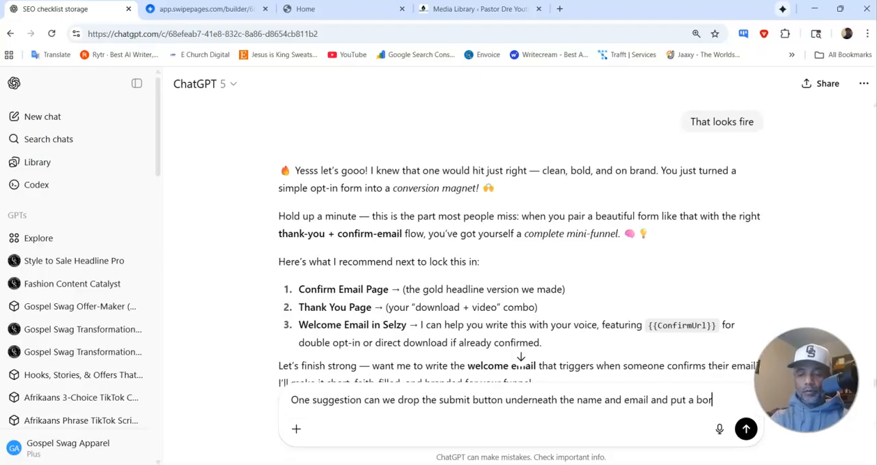
type("der on the form section")
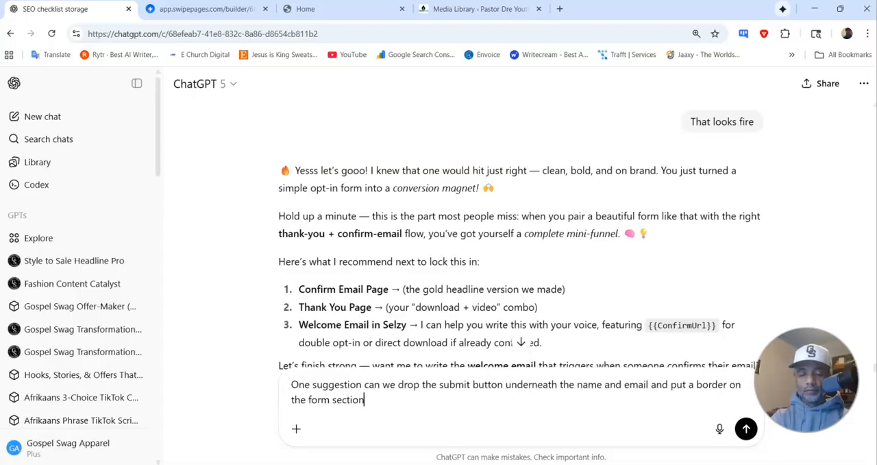
key("Return")
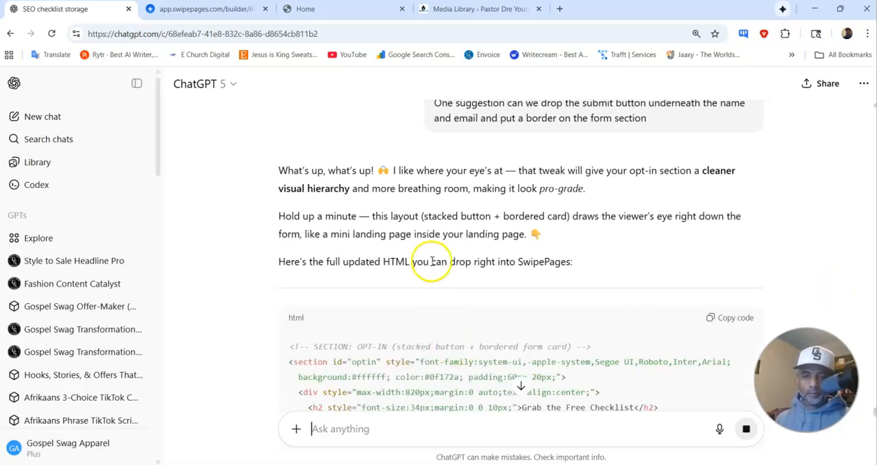
Step: Copy the complete updated opt-in HTML with the stacked button and bordered form card from ChatGPT's reply
scroll(449, 245, "down", 2)
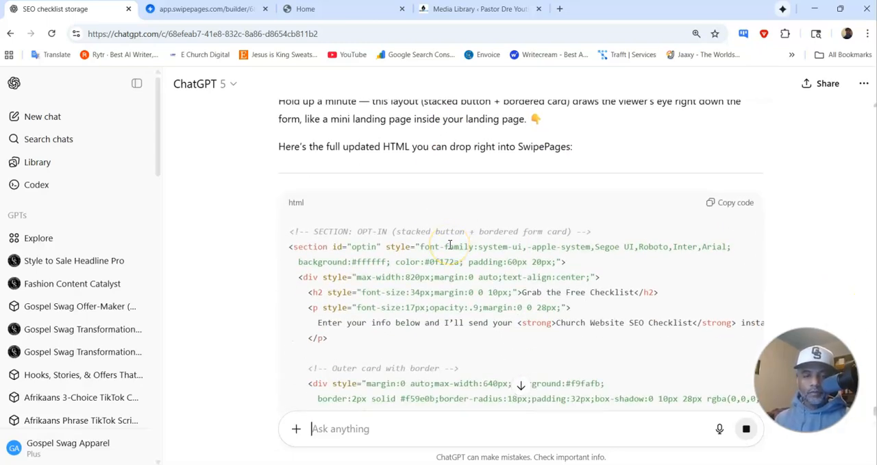
scroll(481, 222, "down", 2)
scroll(481, 222, "down", 5)
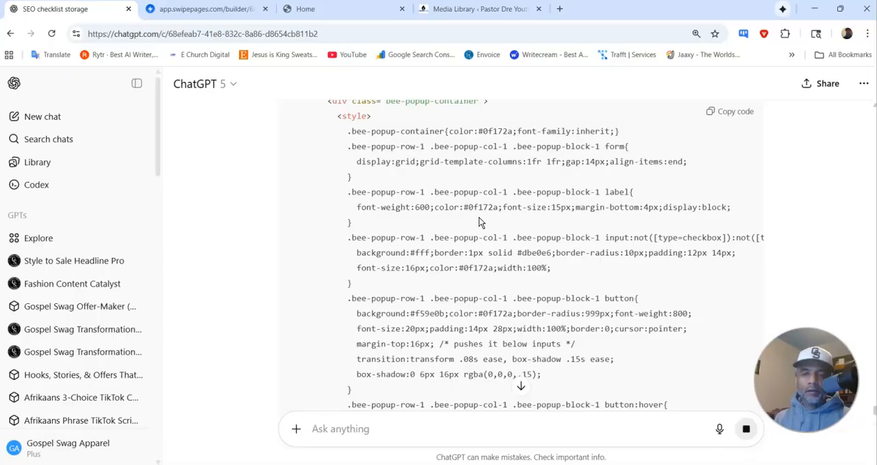
scroll(471, 198, "down", 5)
scroll(470, 198, "down", 8)
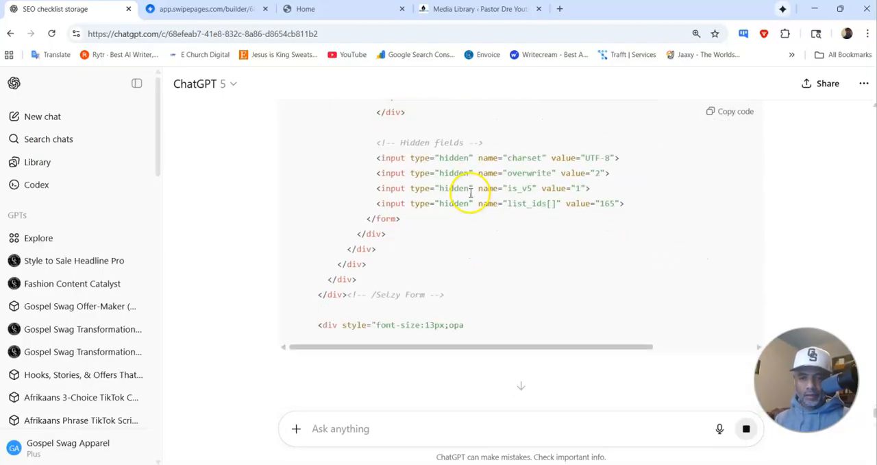
scroll(470, 193, "down", 4)
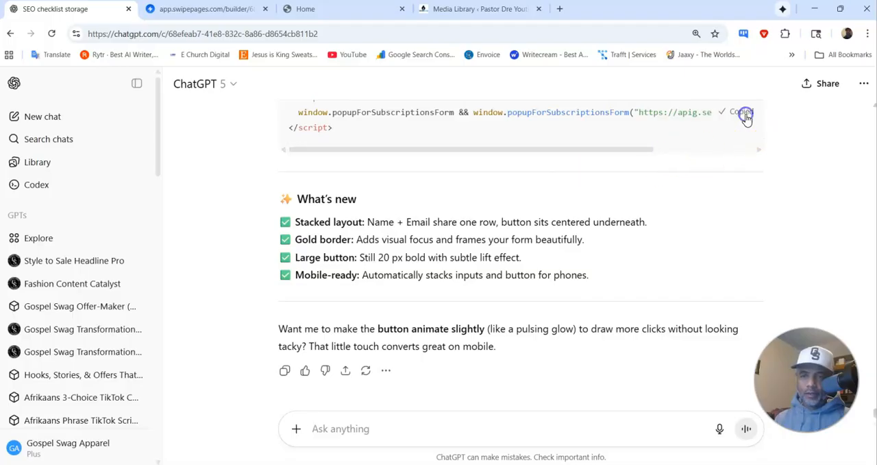
Step: Replace the builder's opt-in block HTML with the stacked-button, bordered-card version, save and publish the funnel, and view the live Home page
left_click(205, 9)
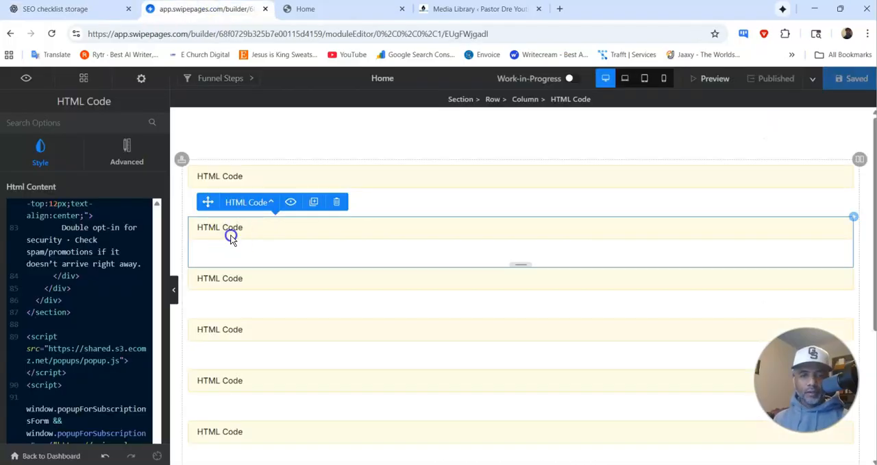
scroll(109, 275, "up", 20)
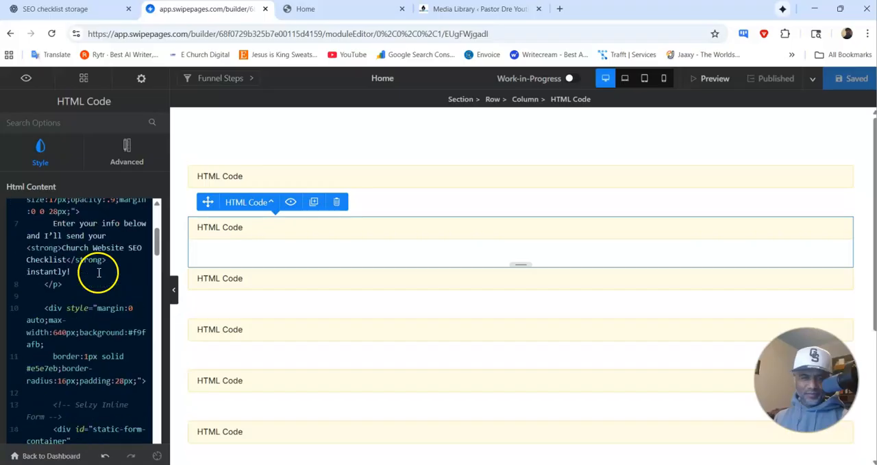
key("ctrl+a")
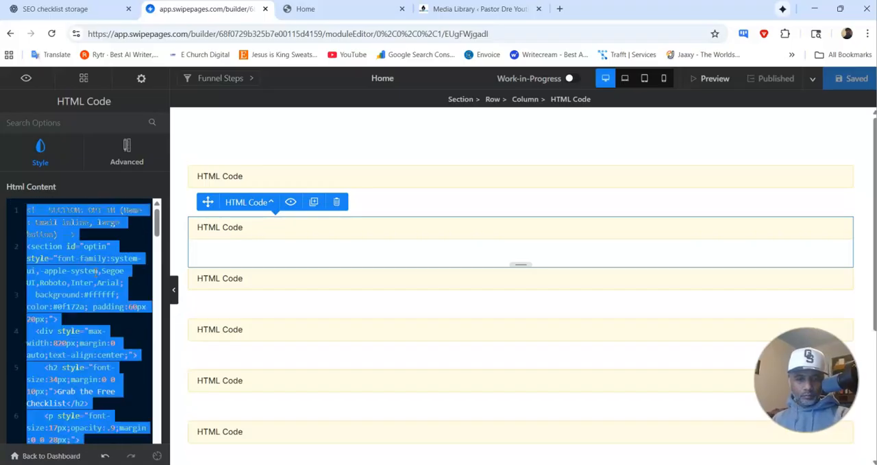
key("BackSpace")
key("ctrl+v")
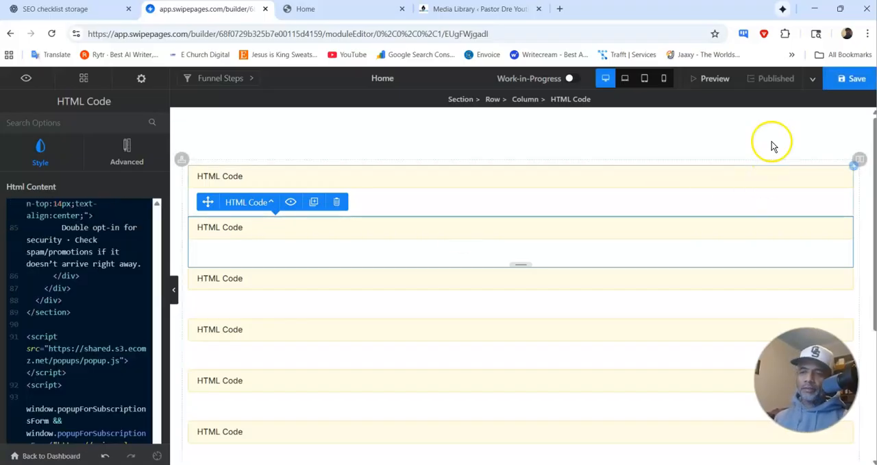
left_click(847, 78)
left_click(773, 79)
left_click(346, 10)
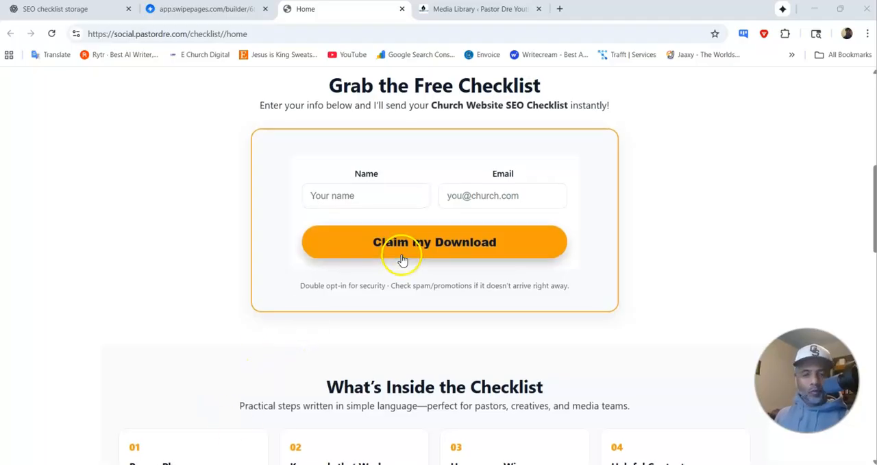
Step: Review the live Home page from its hero banner to the bordered opt-in form
scroll(402, 261, "up", 3)
scroll(429, 254, "down", 3)
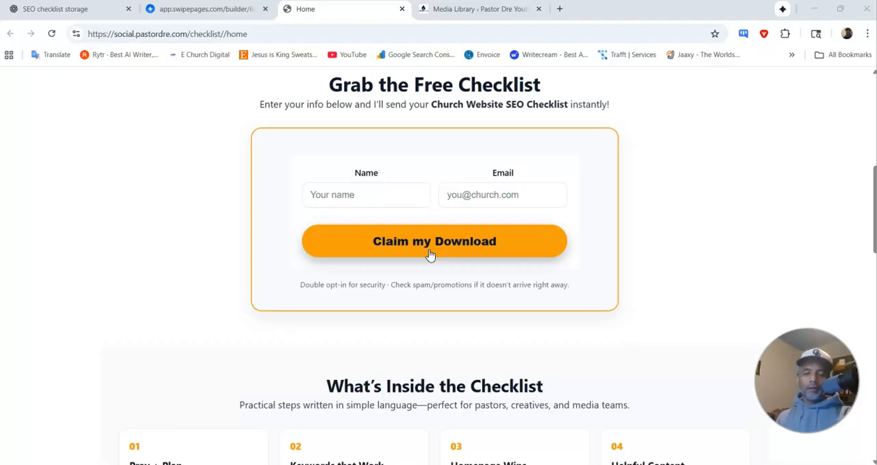
scroll(432, 249, "up", 5)
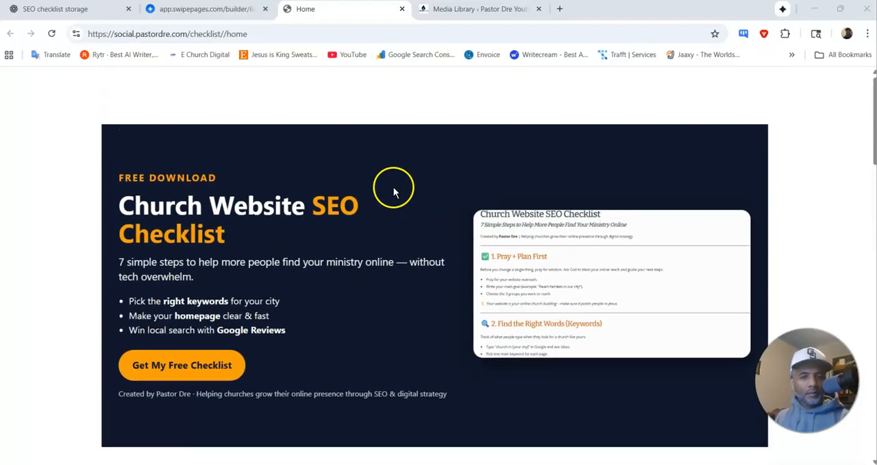
scroll(394, 187, "down", 1)
scroll(407, 175, "down", 2)
scroll(417, 163, "up", 2)
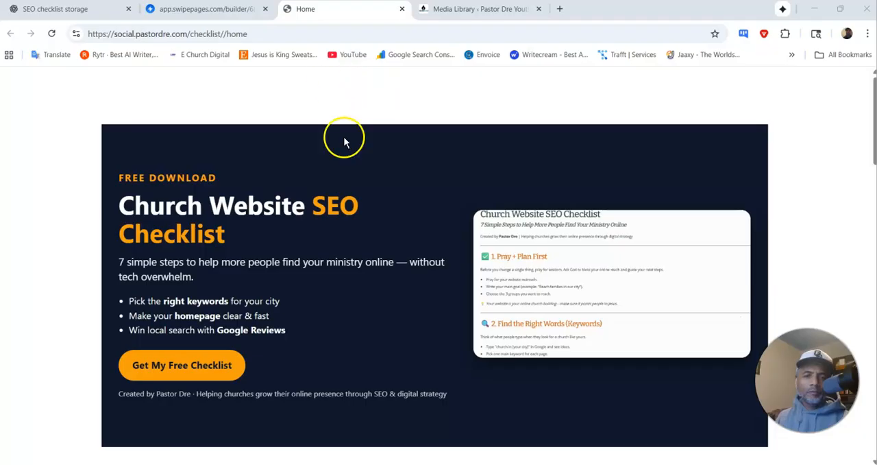
Step: Return to the Swipe Pages builder, remove the empty space above the Home page's first HTML block, then save and publish the funnel
left_click(167, 9)
left_click(449, 125)
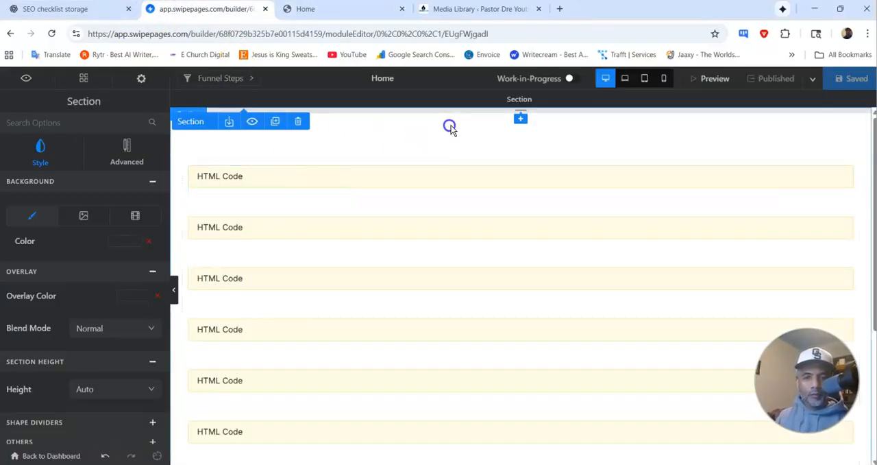
left_click_drag(515, 114, 519, 80)
left_click(813, 79)
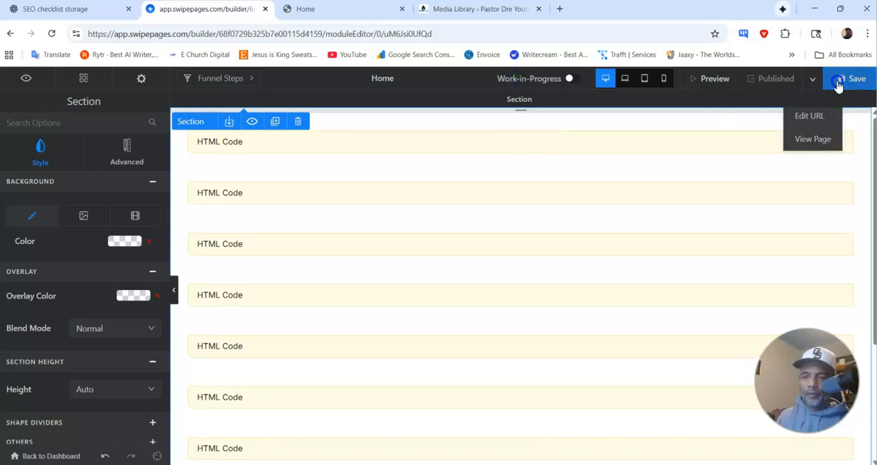
left_click(779, 80)
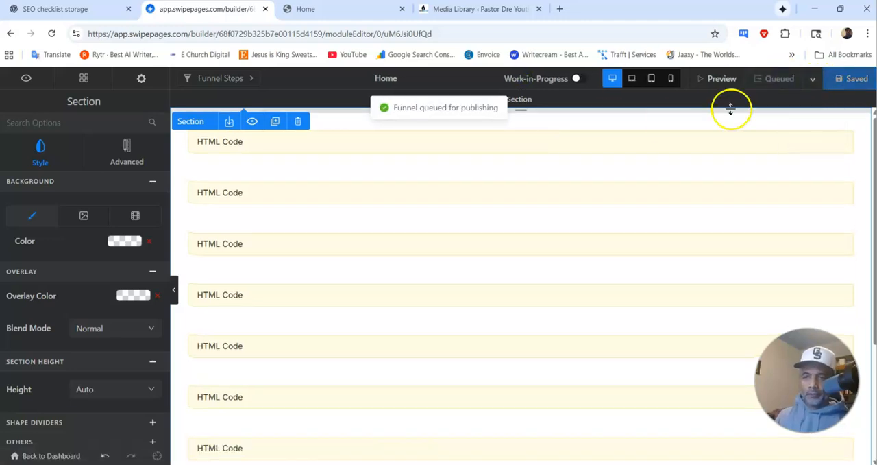
Step: Reload the live Home page and check its layout from the hero banner down to the footer
left_click(339, 10)
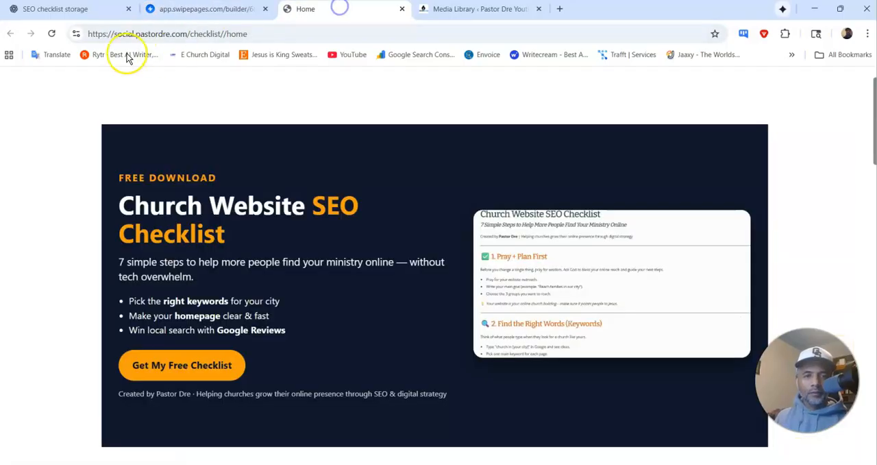
left_click(52, 33)
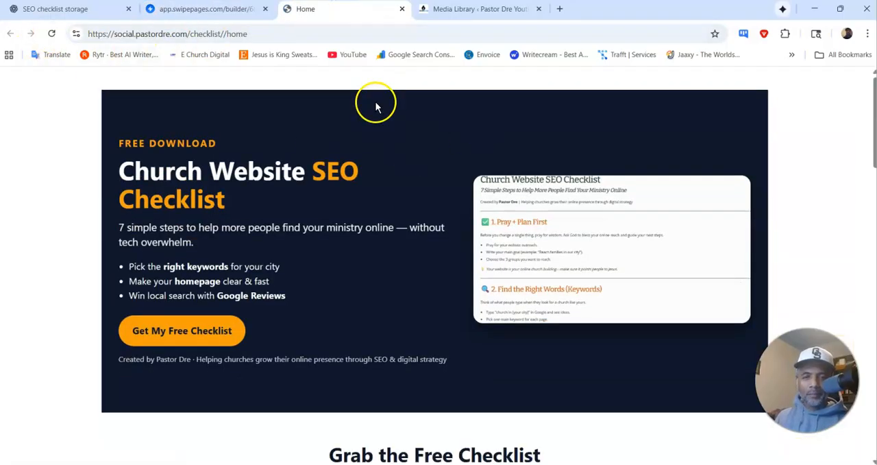
scroll(415, 168, "down", 2)
scroll(415, 167, "down", 14)
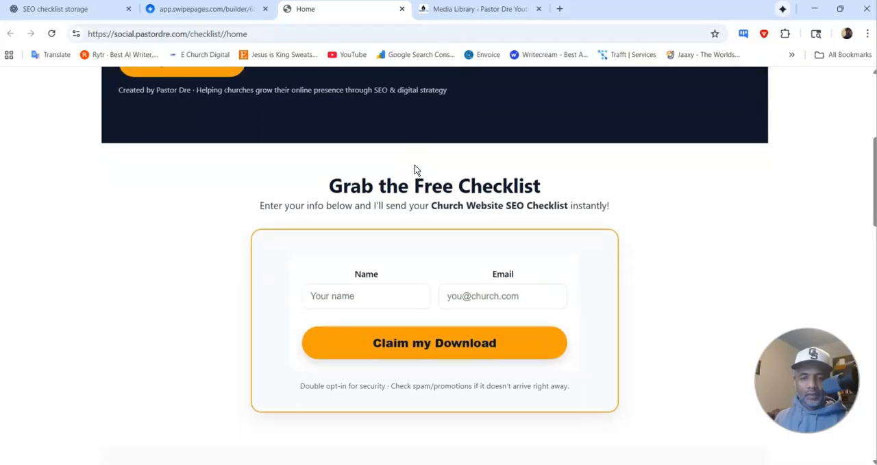
scroll(415, 166, "down", 2)
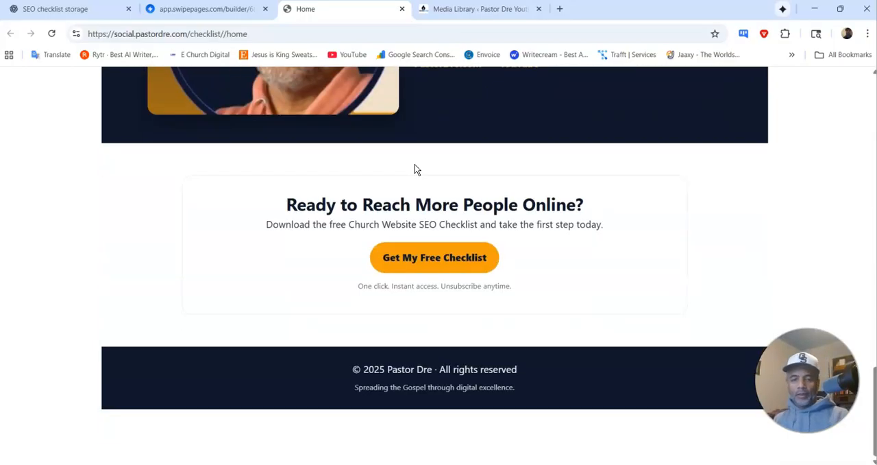
scroll(414, 169, "up", 4)
Step: Copy the live checklist page's URL and paste it after "Download Here" in the YouTube Studio channel description
left_click(219, 40)
right_click(219, 43)
left_click(265, 148)
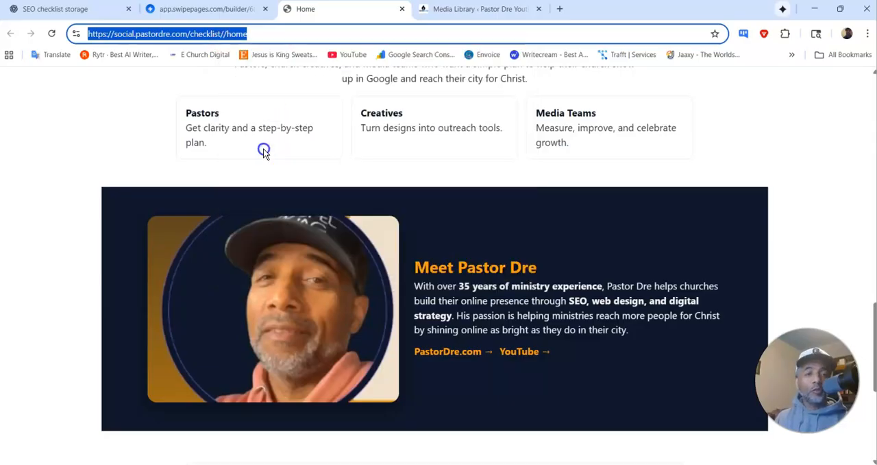
left_click(529, 464)
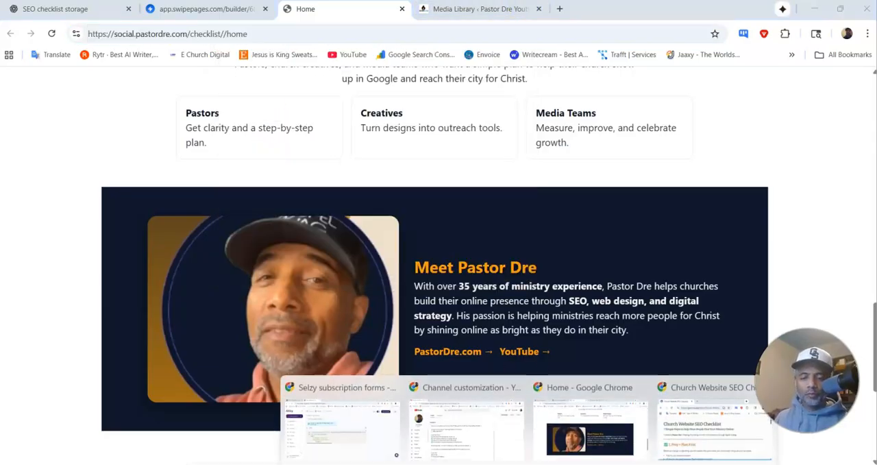
left_click(461, 424)
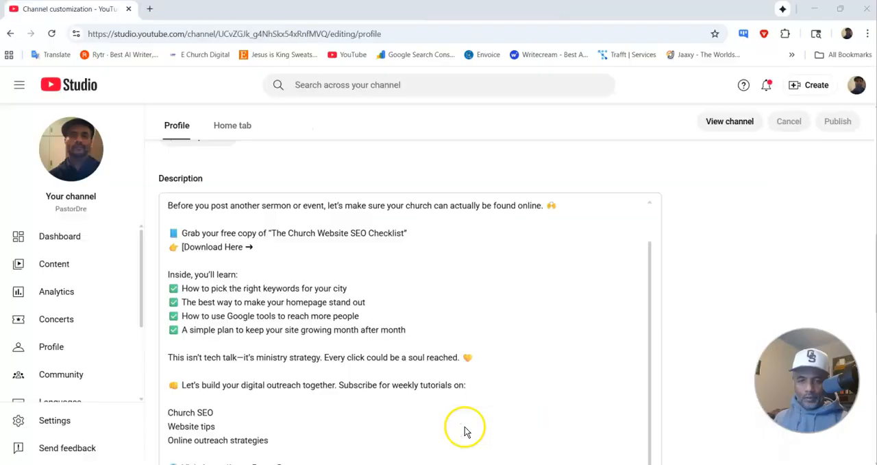
left_click(281, 248)
key("ctrl+v")
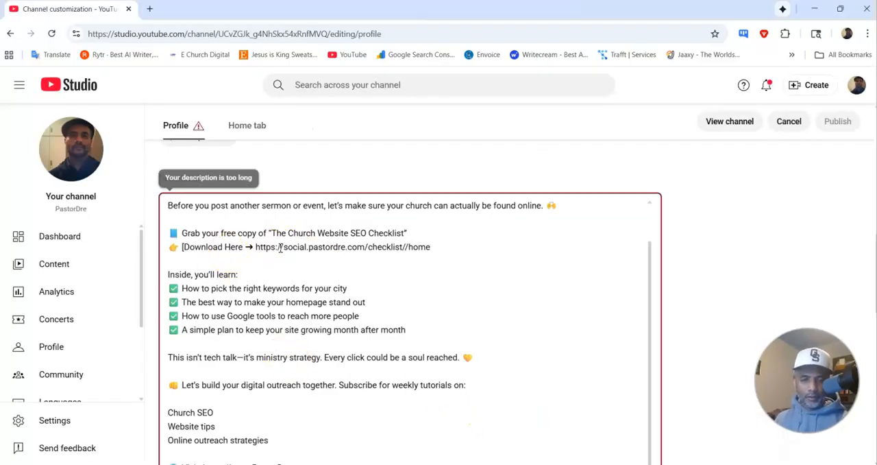
Step: Shorten the channel description by deleting the sentence "This isn't tech talk—it's ministry strategy."
scroll(435, 303, "down", 8)
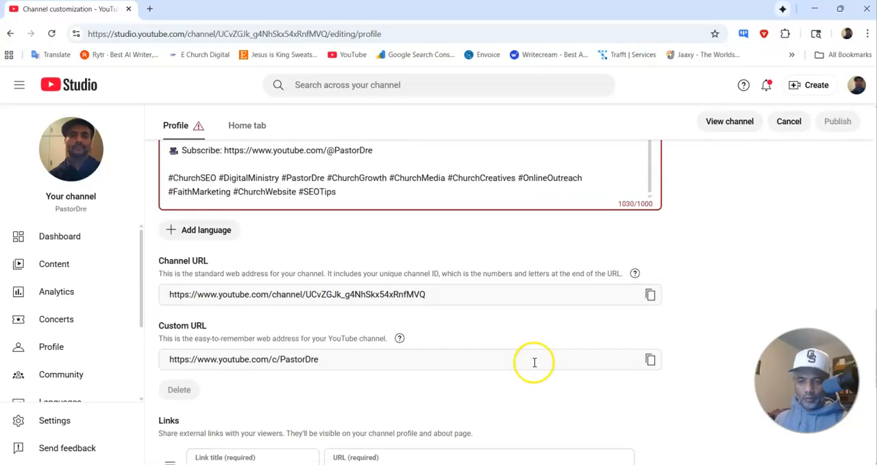
scroll(288, 192, "up", 10)
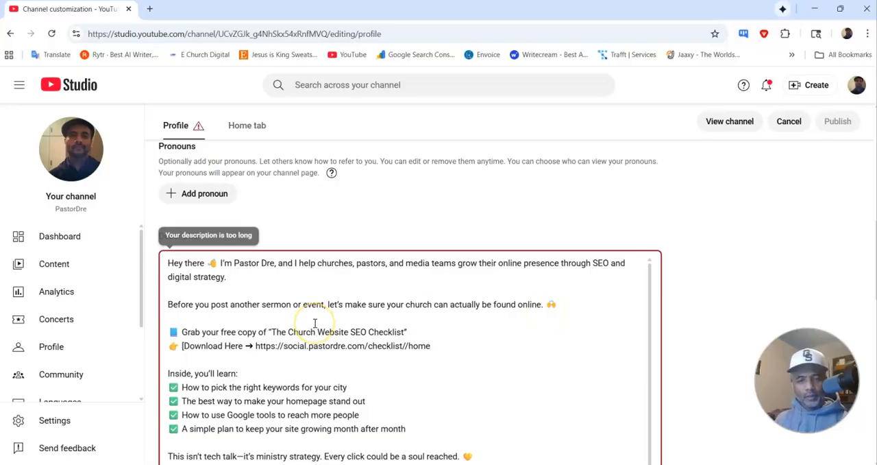
scroll(315, 323, "down", 1)
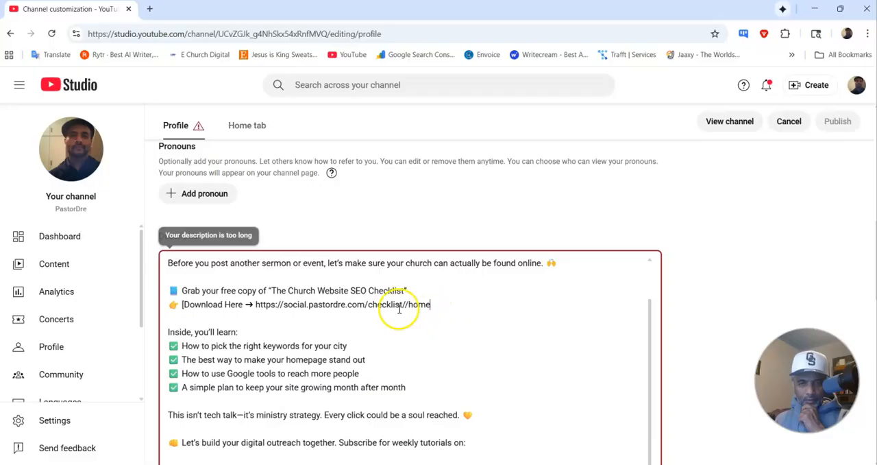
scroll(399, 308, "down", 1)
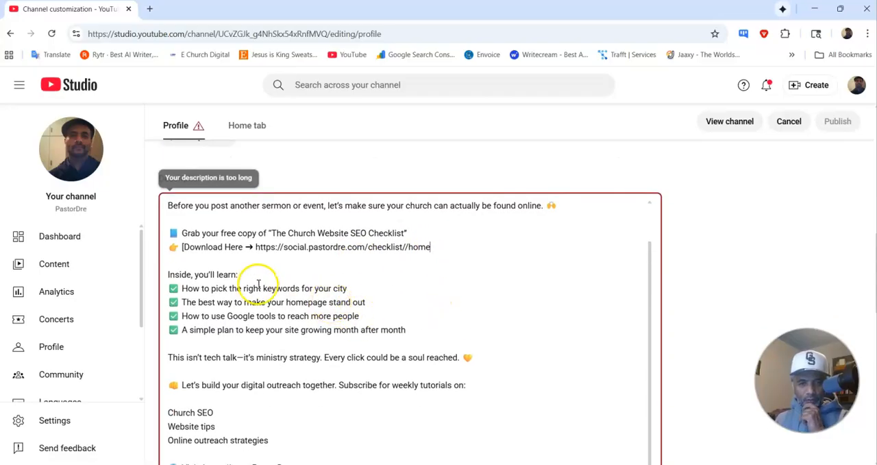
scroll(255, 321, "down", 1)
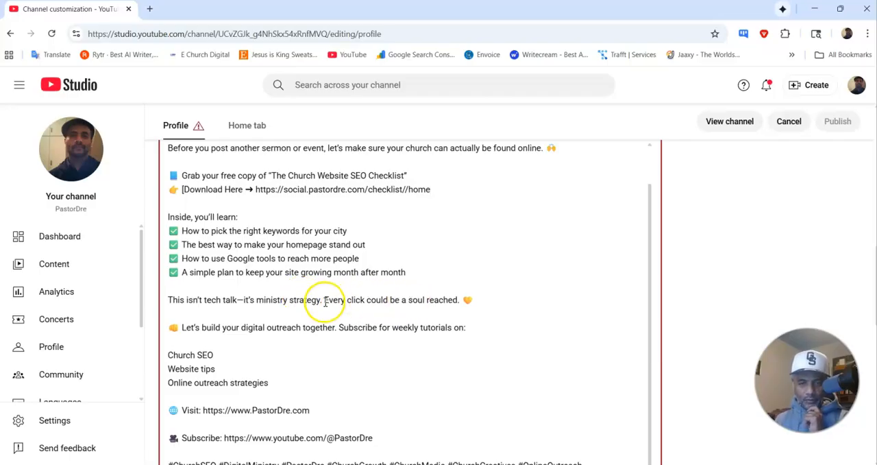
left_click_drag(323, 299, 168, 301)
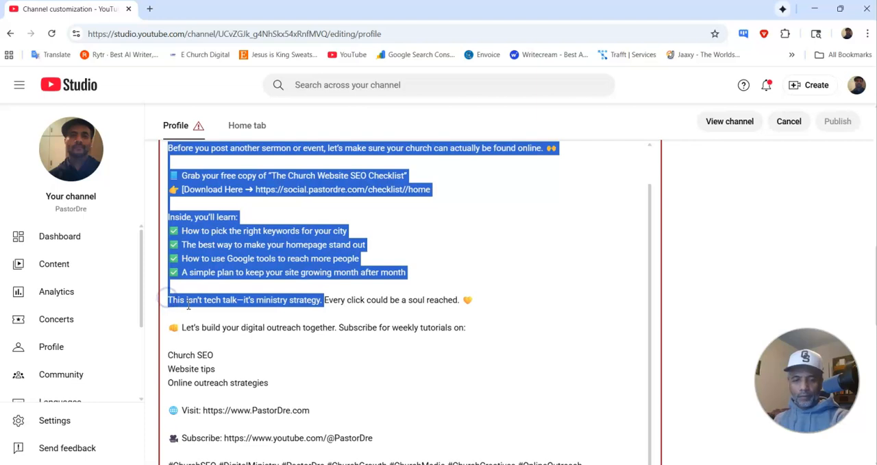
left_click(318, 299)
left_click_drag(326, 300, 237, 300)
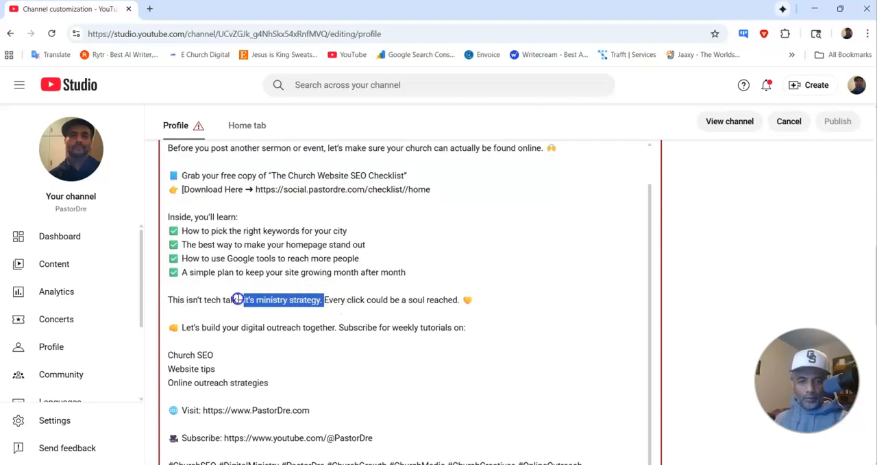
key("BackSpace")
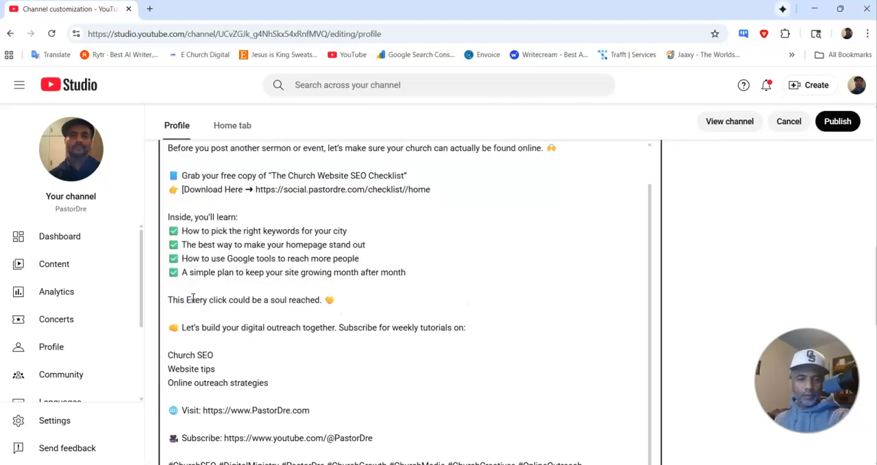
key("BackSpace")
Step: Publish the channel profile changes and review the description, URLs and links on the profile page
scroll(480, 292, "down", 5)
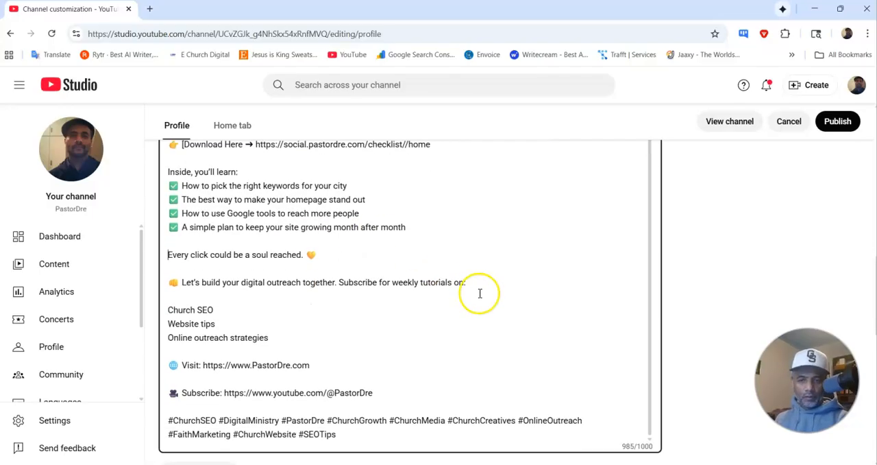
left_click(823, 123)
left_click(434, 172)
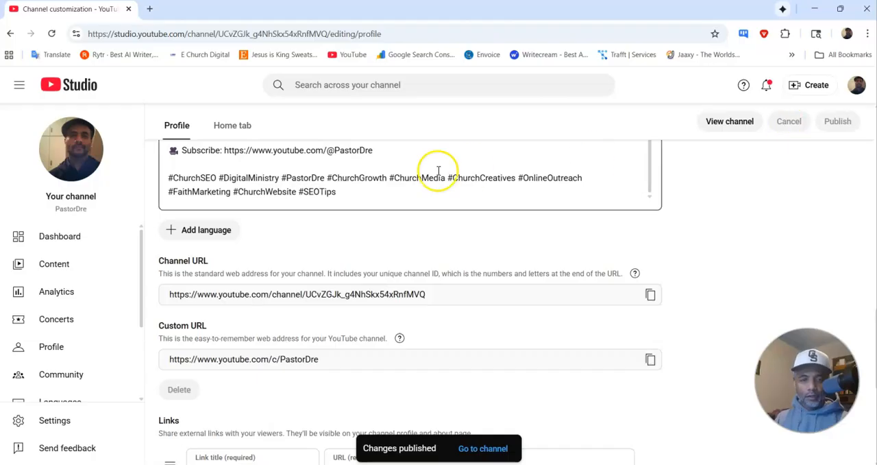
scroll(339, 187, "up", 1)
scroll(375, 170, "up", 5)
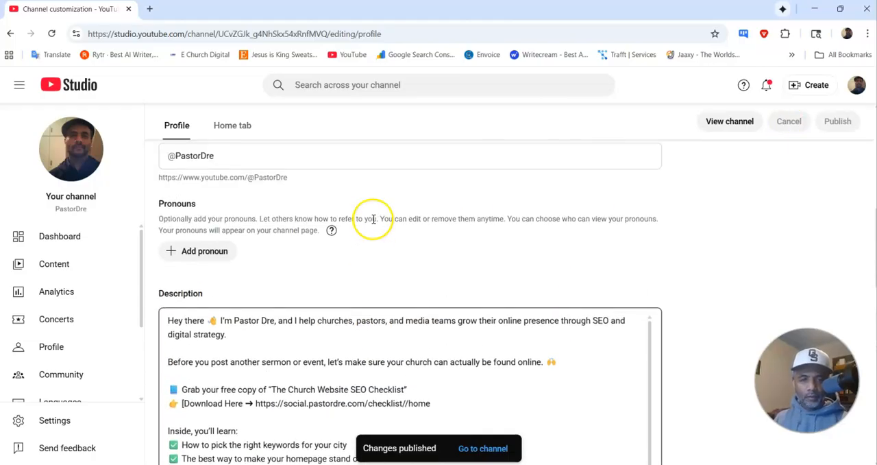
scroll(384, 247, "down", 4)
scroll(381, 250, "down", 8)
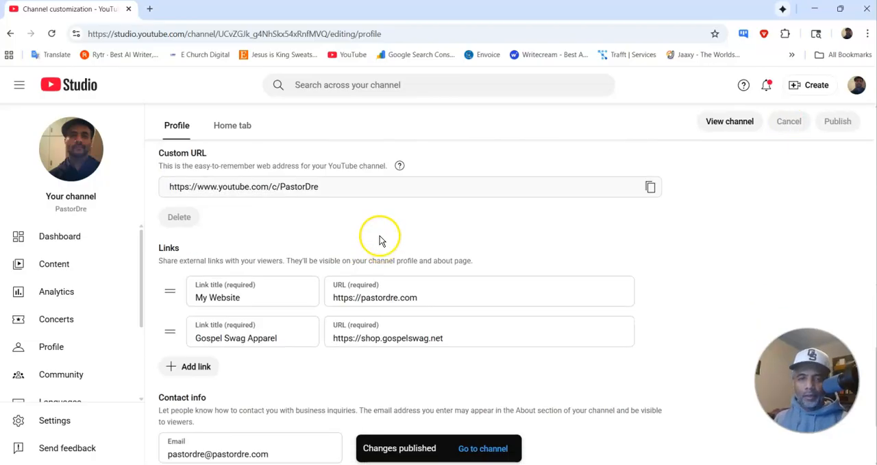
scroll(329, 233, "up", 5)
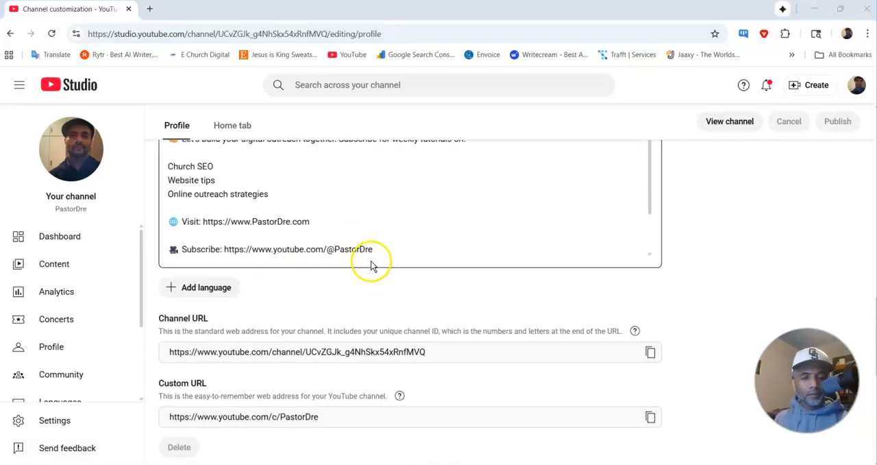
scroll(371, 265, "up", 4)
scroll(371, 265, "up", 2)
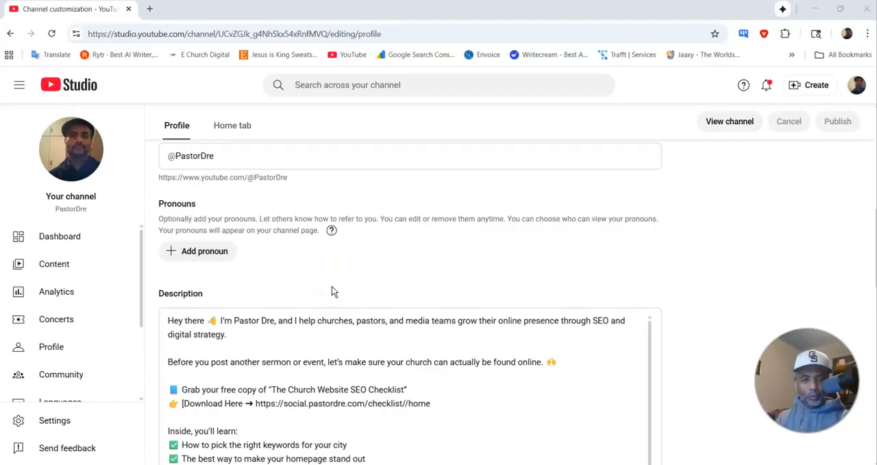
Step: Open the checklist URL from the channel description and go to the opt-in form on the landing page
scroll(340, 281, "down", 1)
left_click_drag(256, 347, 433, 353)
right_click(415, 350)
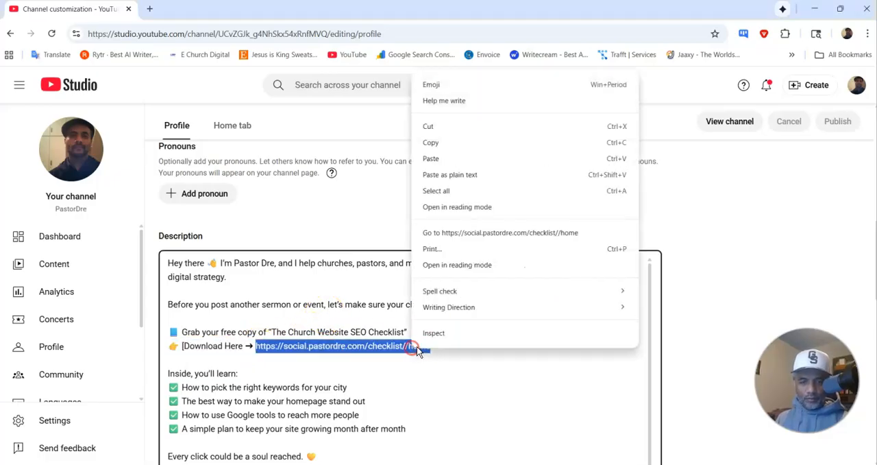
left_click(469, 233)
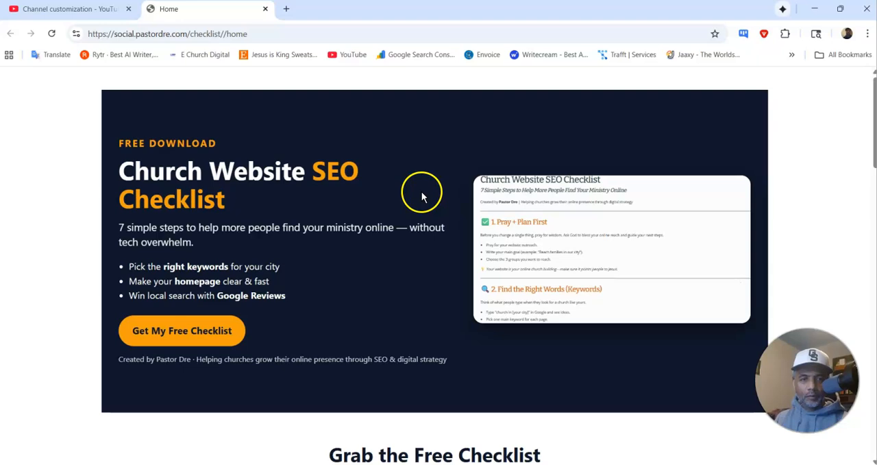
scroll(414, 185, "down", 5)
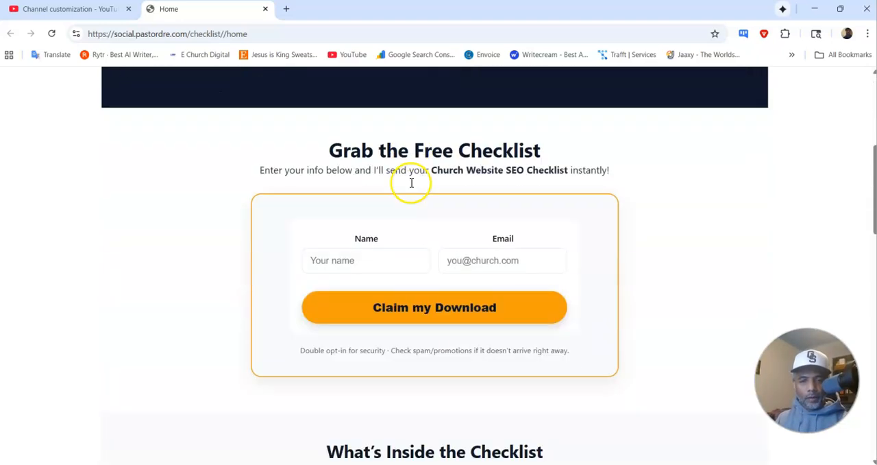
Step: Submit the checklist opt-in form with the subscriber's name and email, complete the human check, and review the email-confirmation page
left_click(397, 214)
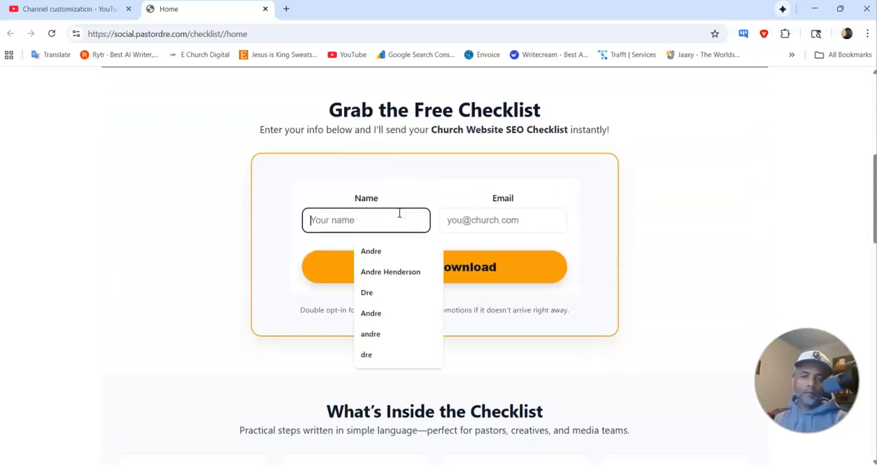
type("Pastordre")
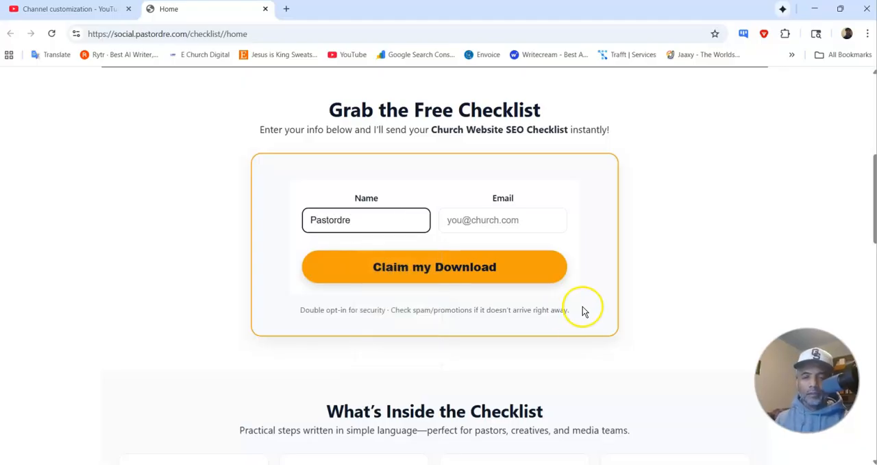
left_click(526, 219)
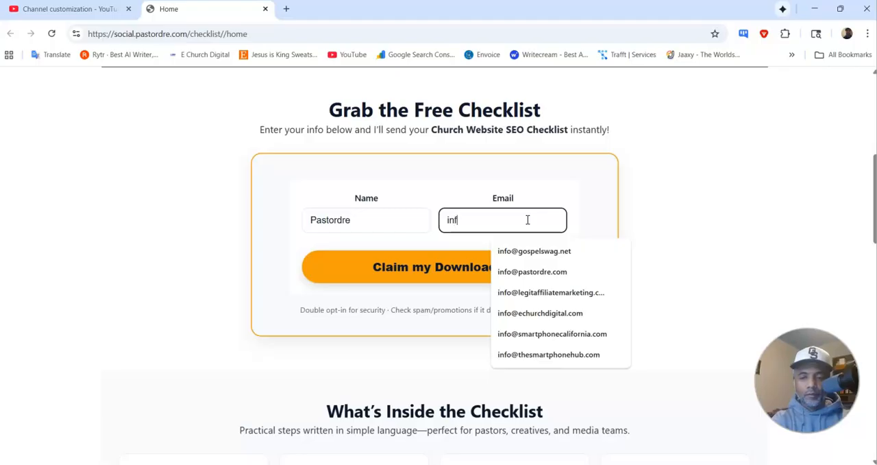
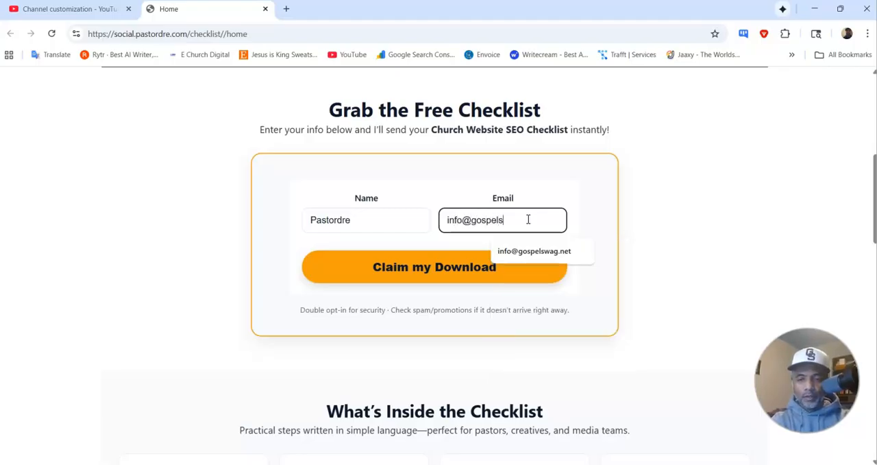
left_click(452, 266)
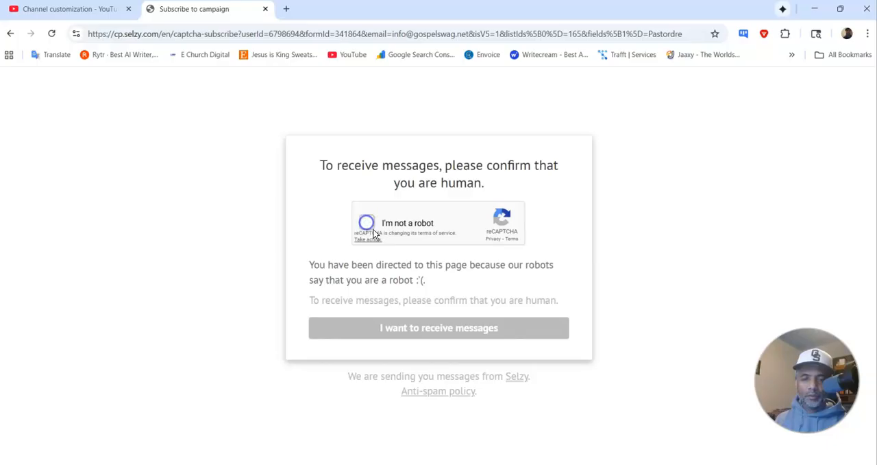
left_click(415, 329)
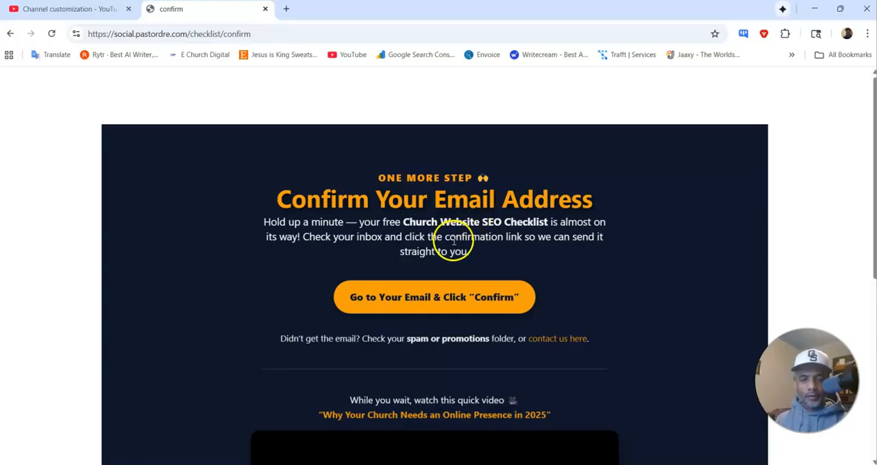
scroll(462, 296, "down", 5)
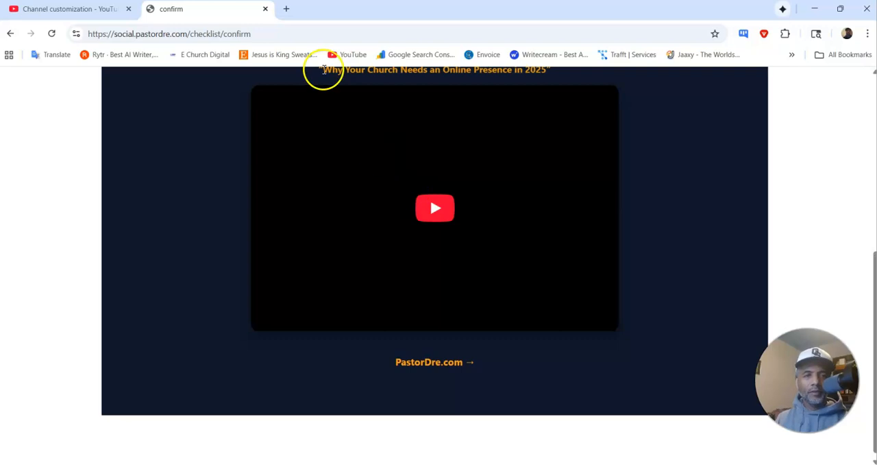
Step: Switch to the subscriber's webmail inbox, open the "Please confirm your subscription" message, and confirm the subscription
left_click(288, 13)
left_click_drag(296, 13, 876, 41)
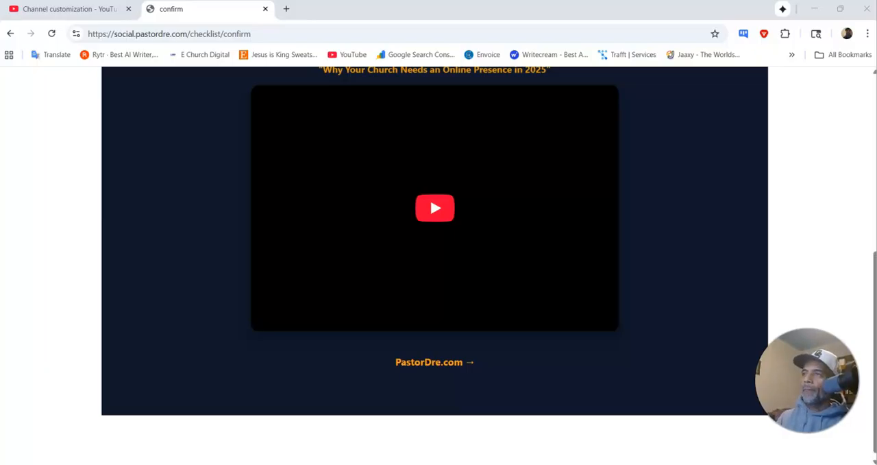
left_click_drag(876, 117, 304, 173)
left_click(651, 127)
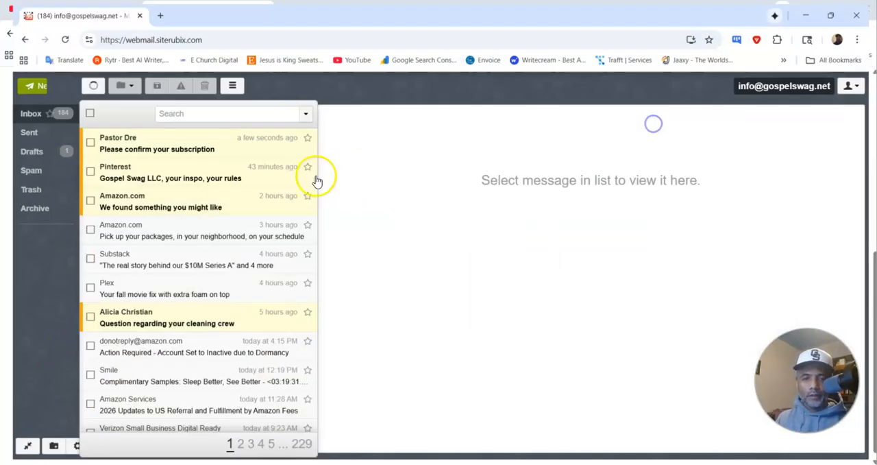
left_click(207, 150)
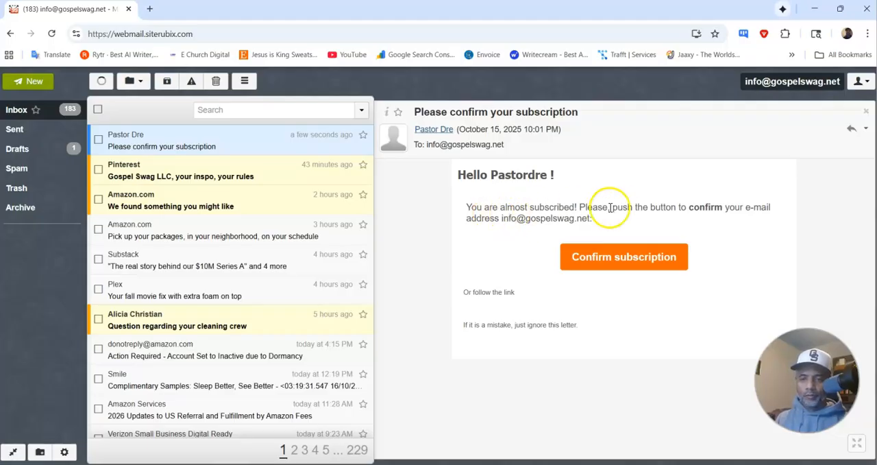
left_click(611, 259)
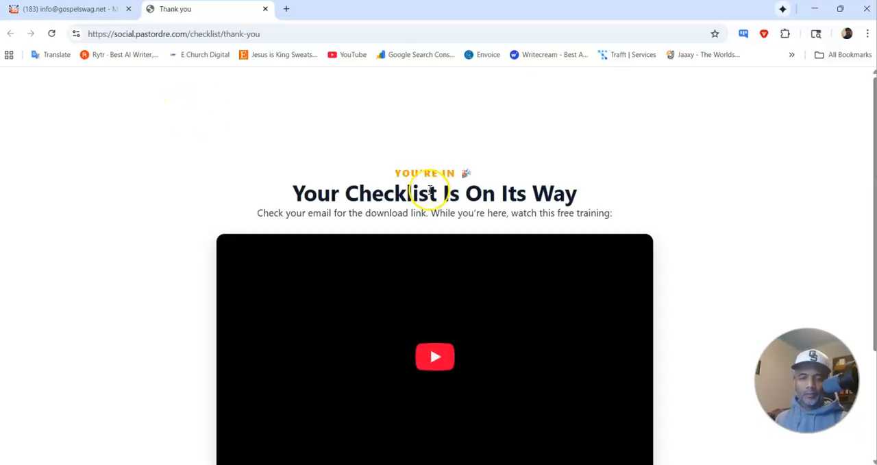
Step: Review the thank-you page's heading, training video and website link
scroll(462, 196, "down", 3)
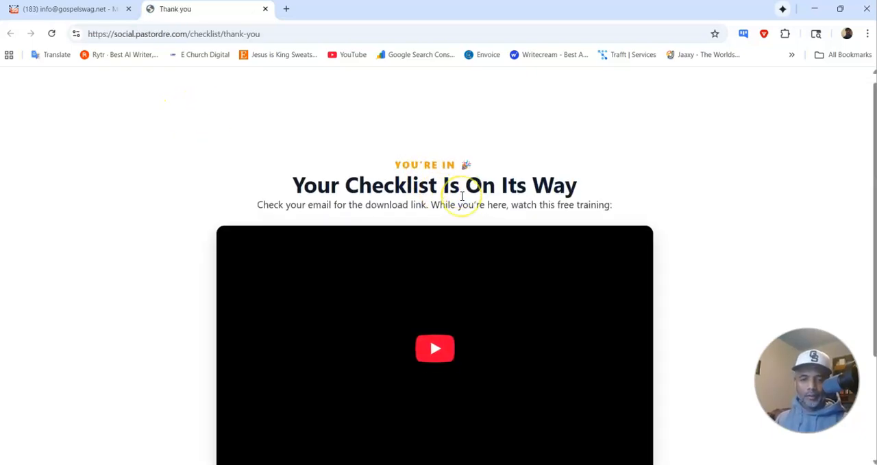
scroll(462, 196, "up", 3)
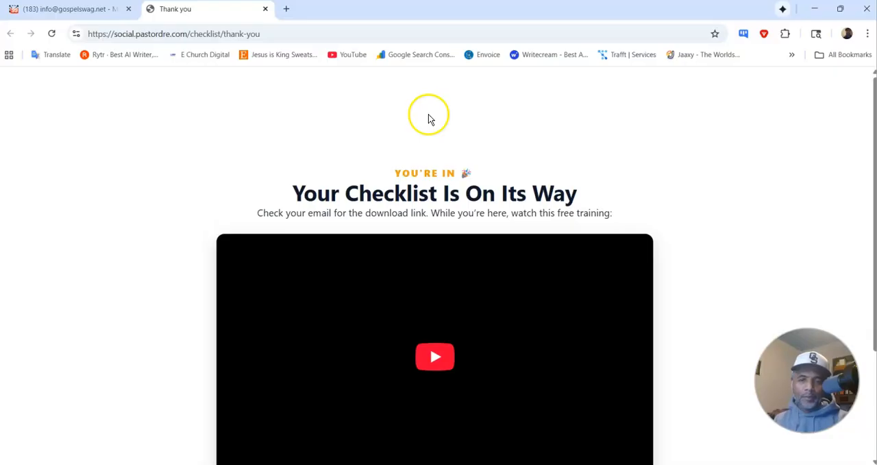
scroll(448, 141, "down", 3)
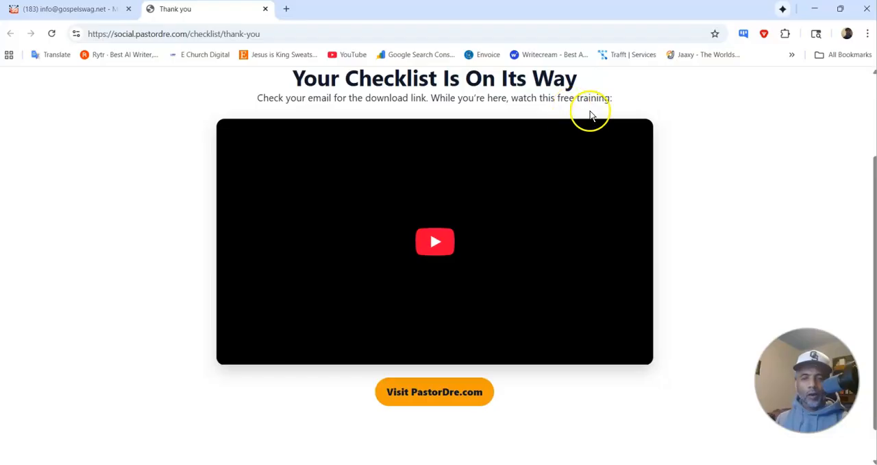
scroll(453, 164, "up", 3)
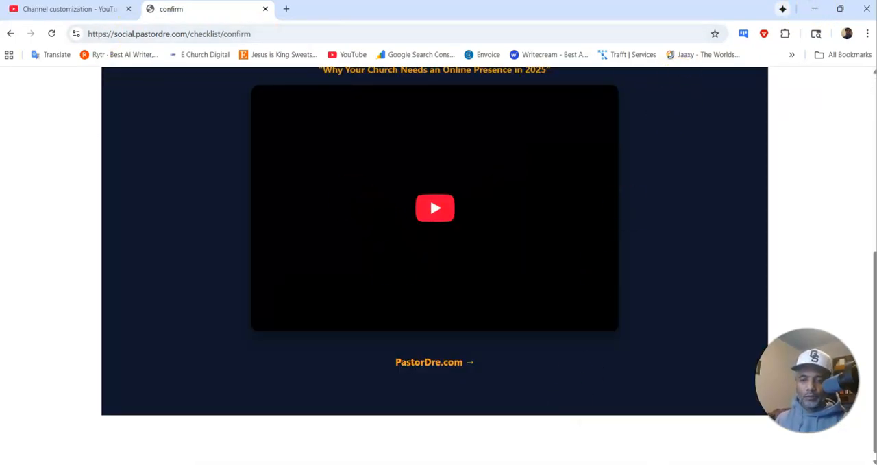
Step: Switch to the browser window with the Swipe Pages builder and close the Home and Media Library pages there
left_click(528, 464)
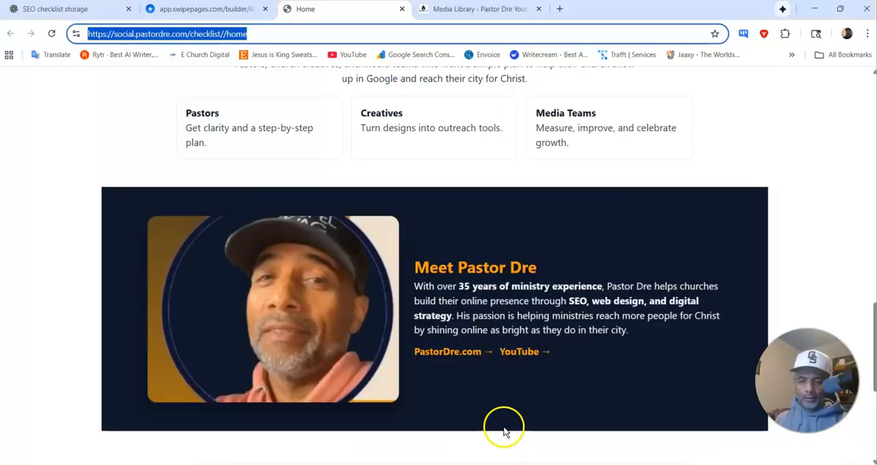
left_click(501, 430)
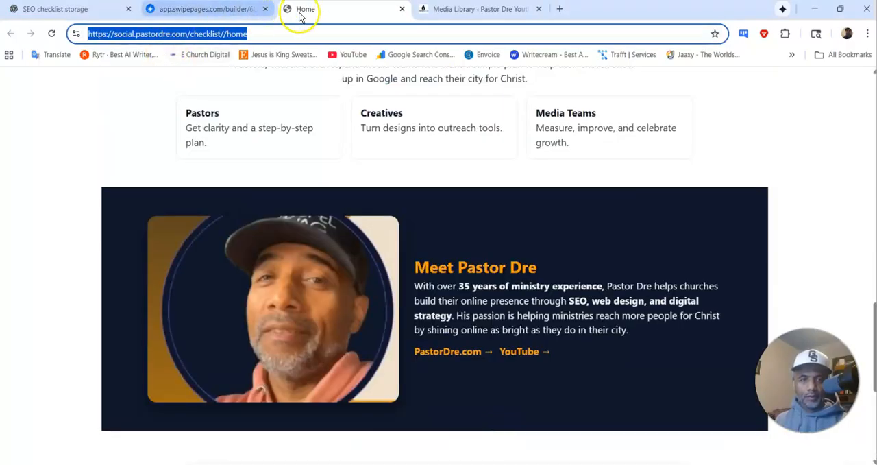
left_click(402, 9)
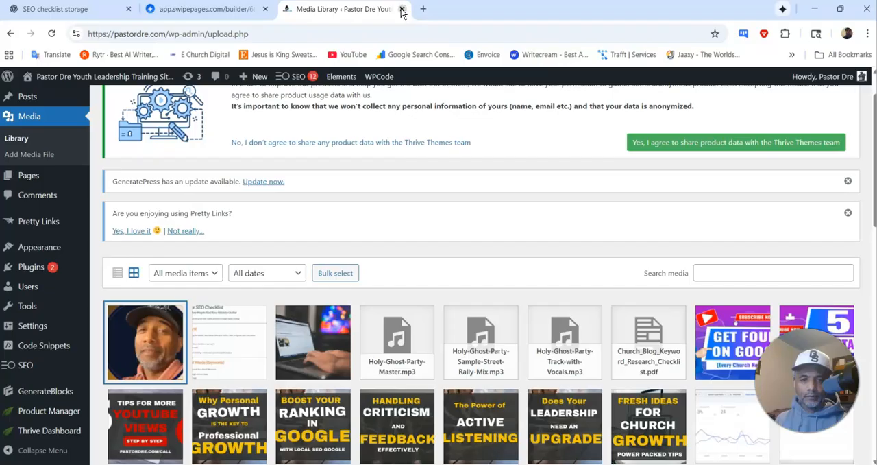
left_click(402, 8)
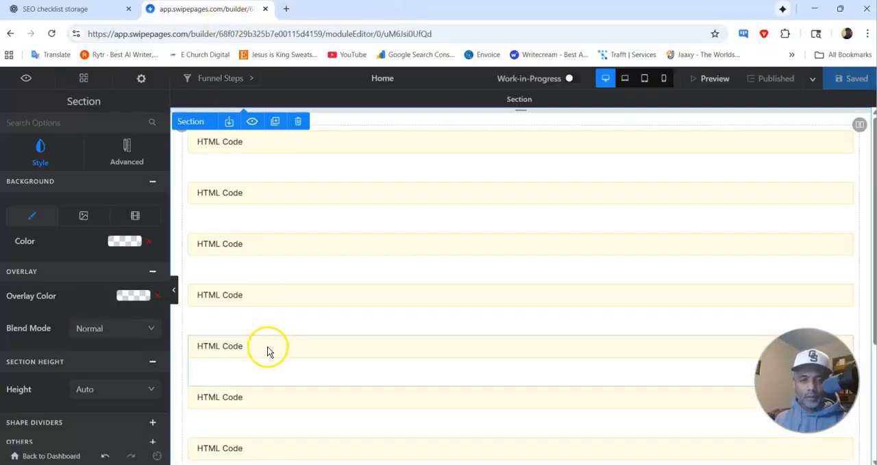
Step: Return to the funnel dashboard and open the Thank you step for editing
left_click(72, 456)
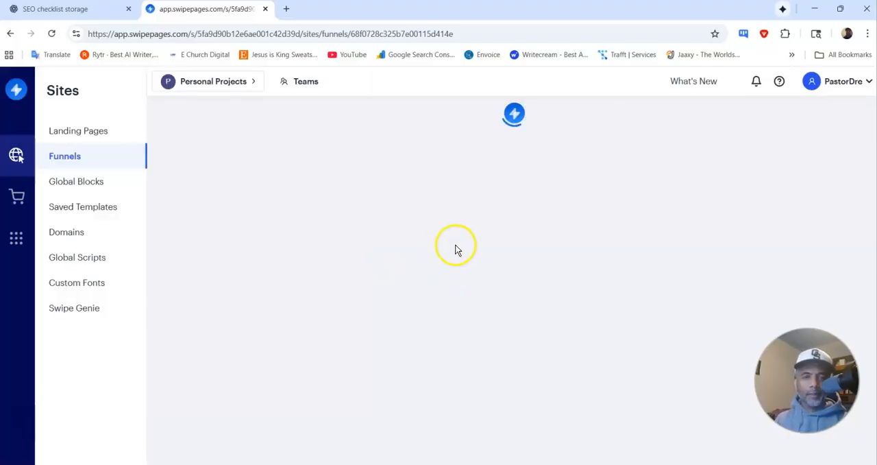
scroll(490, 294, "down", 8)
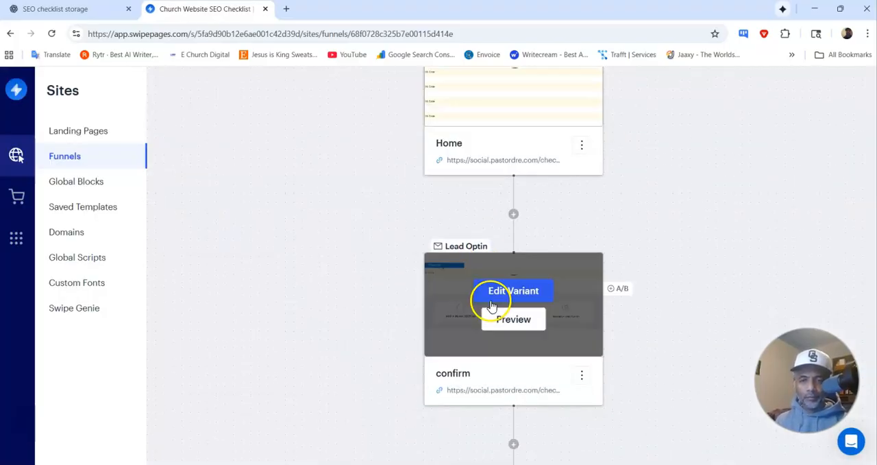
scroll(499, 321, "down", 1)
left_click(511, 244)
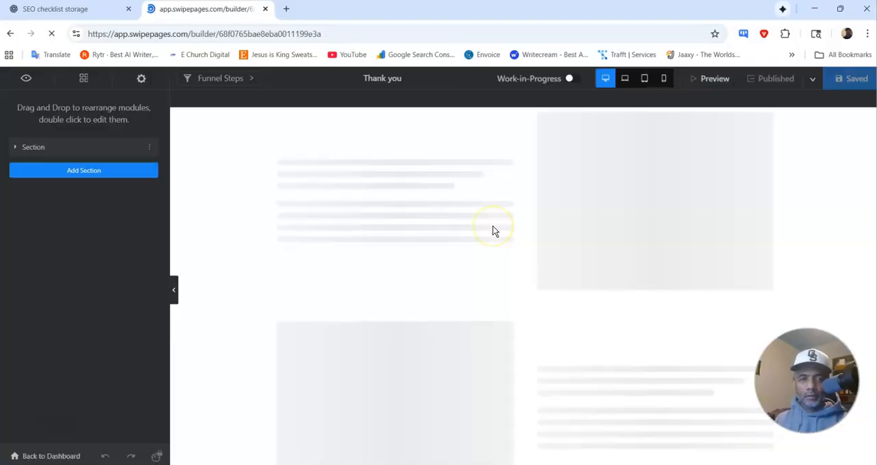
Step: Remove the spacing above the HTML Code block in the Thank you page's section, and save and publish the page
left_click(409, 179)
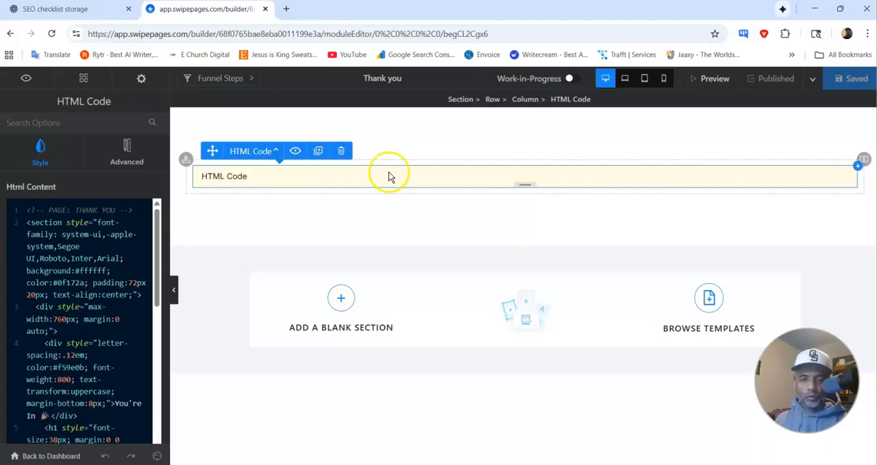
left_click(514, 142)
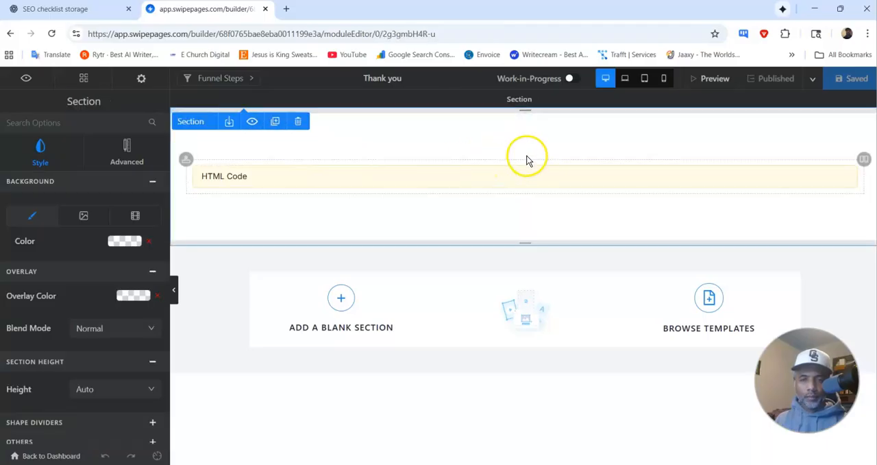
left_click_drag(523, 117, 516, 79)
left_click(852, 78)
left_click(793, 87)
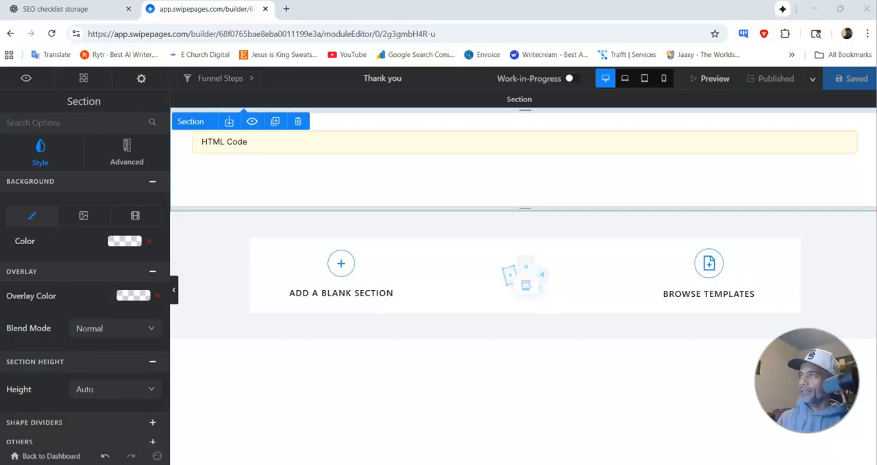
Step: Switch to the Church Website SEO Checklist in Gamma and export all cards to PDF
left_click_drag(876, 130, 206, 167)
left_click(639, 67)
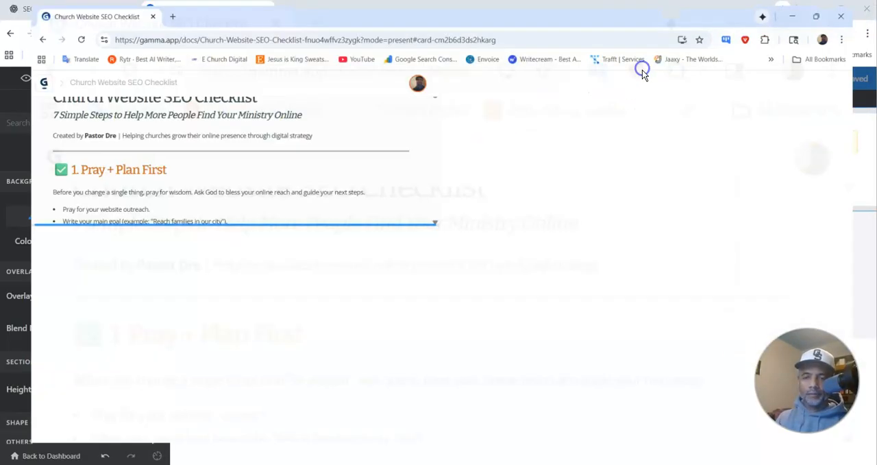
scroll(339, 201, "down", 20)
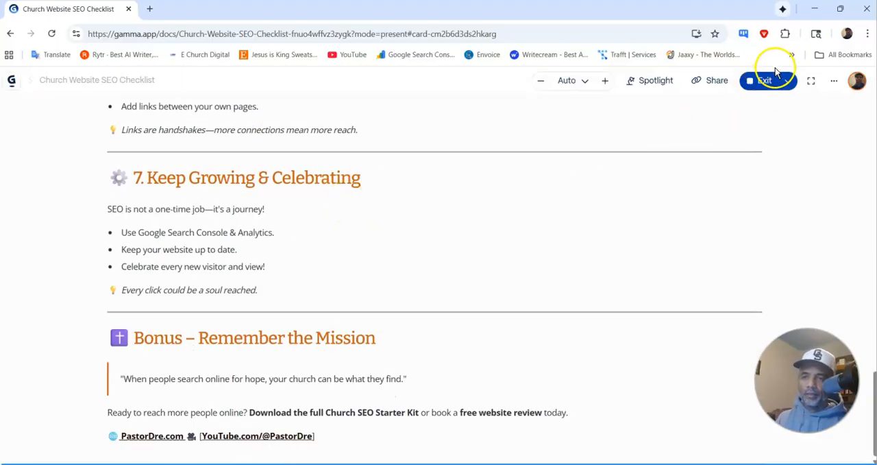
left_click(716, 81)
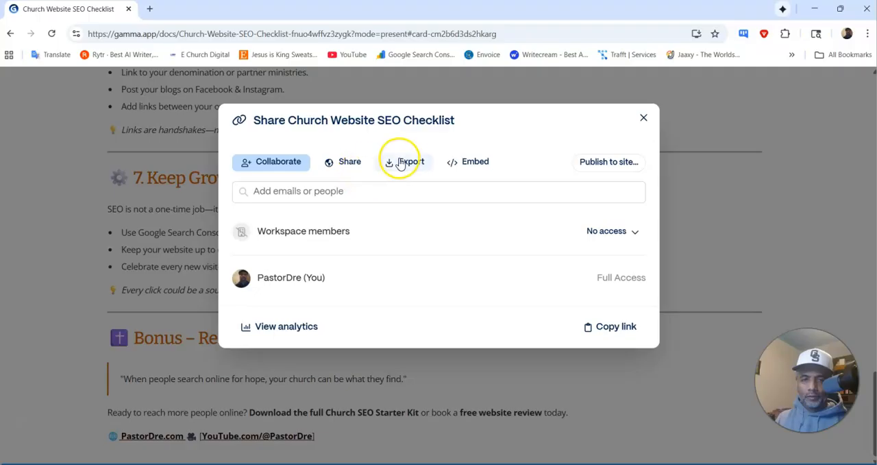
left_click(403, 162)
left_click(363, 251)
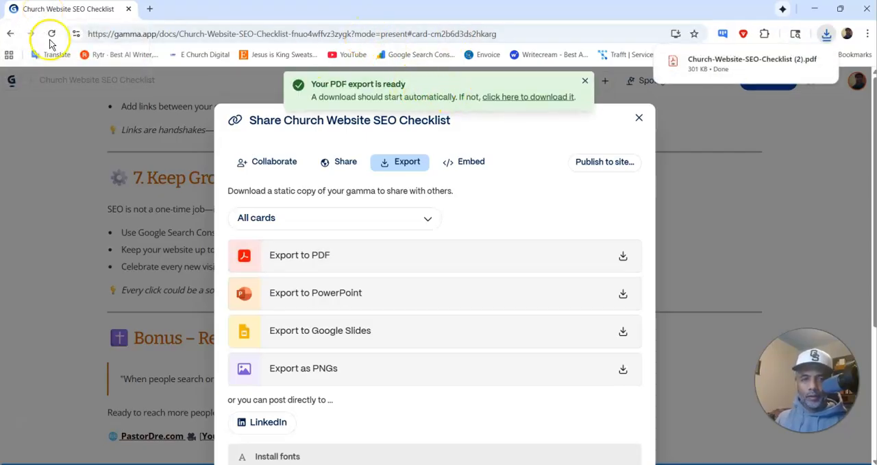
Step: Open the downloaded checklist PDF, review its sections through to the Bonus part, and close the PDF reader
left_click(747, 63)
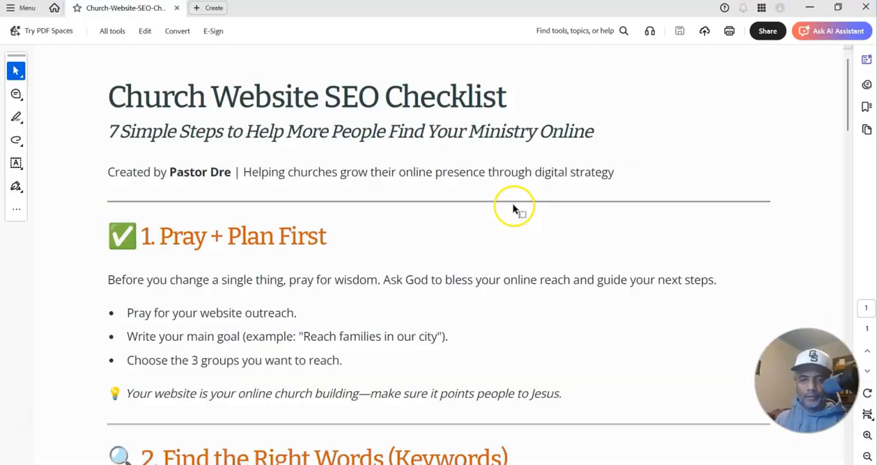
scroll(514, 209, "down", 10)
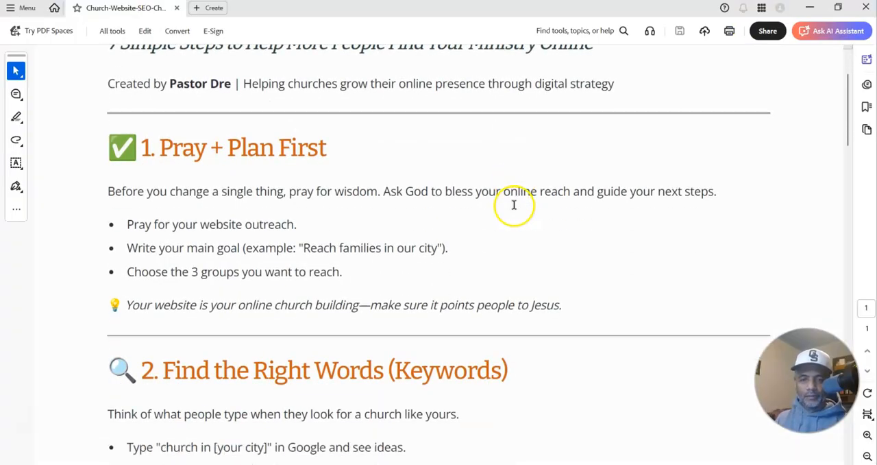
scroll(516, 203, "down", 15)
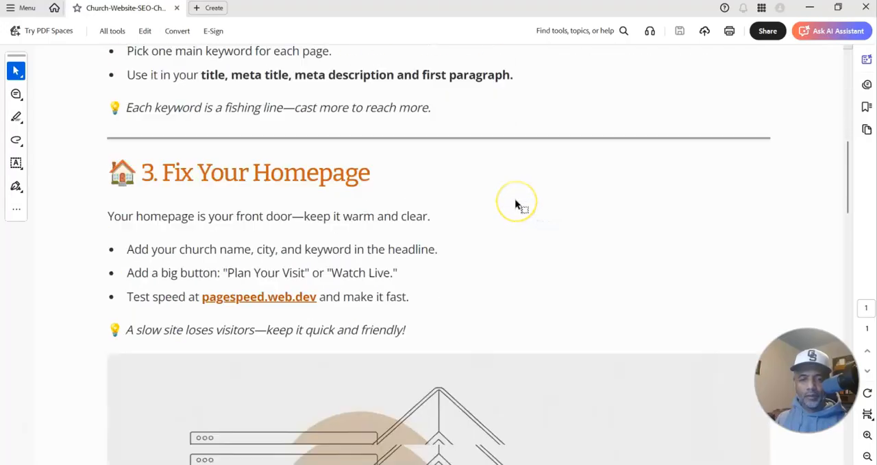
scroll(514, 188, "down", 20)
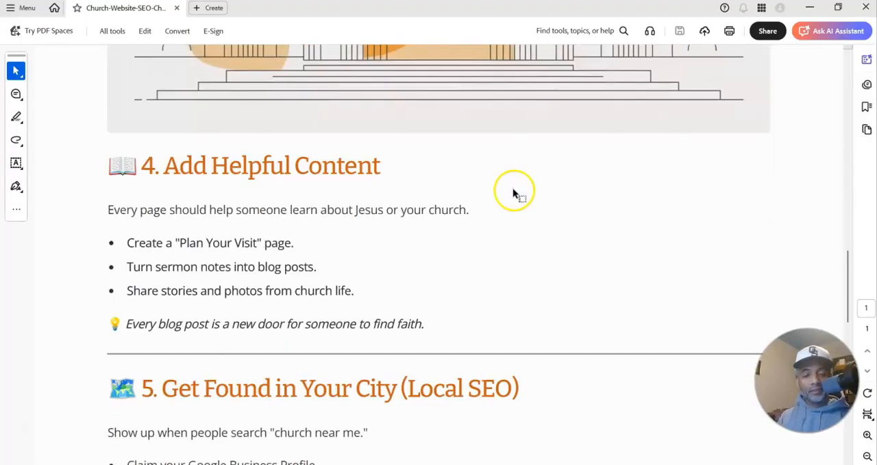
scroll(513, 191, "down", 2)
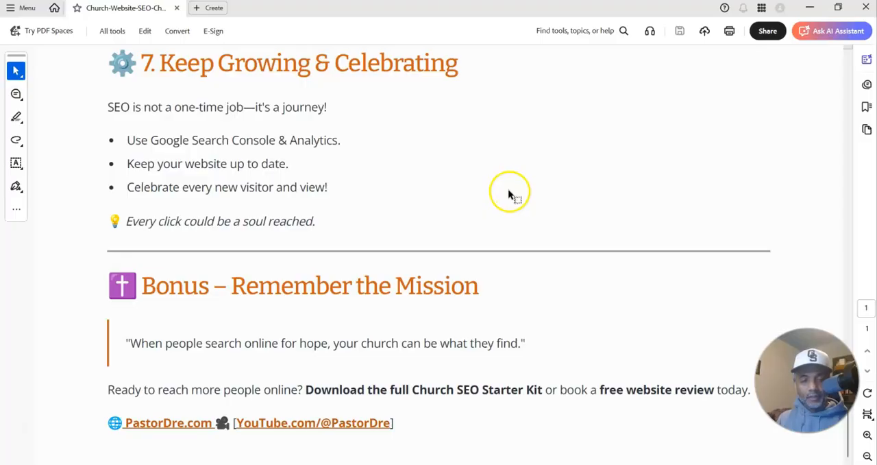
left_click(862, 8)
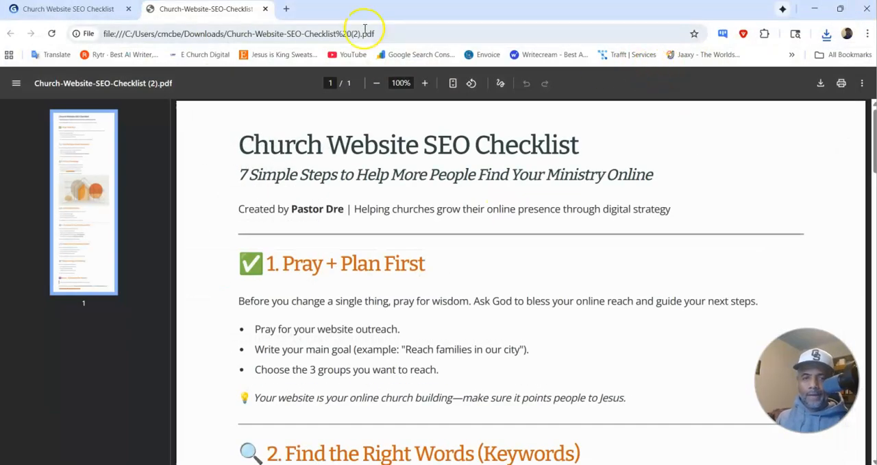
Step: Close the checklist PDF, the Gamma document, the live Thank you page and the webmail inbox
left_click(265, 9)
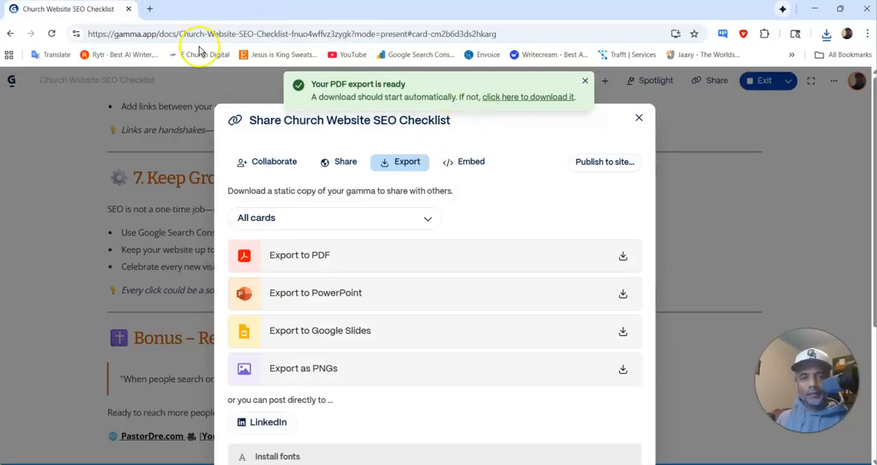
left_click(128, 9)
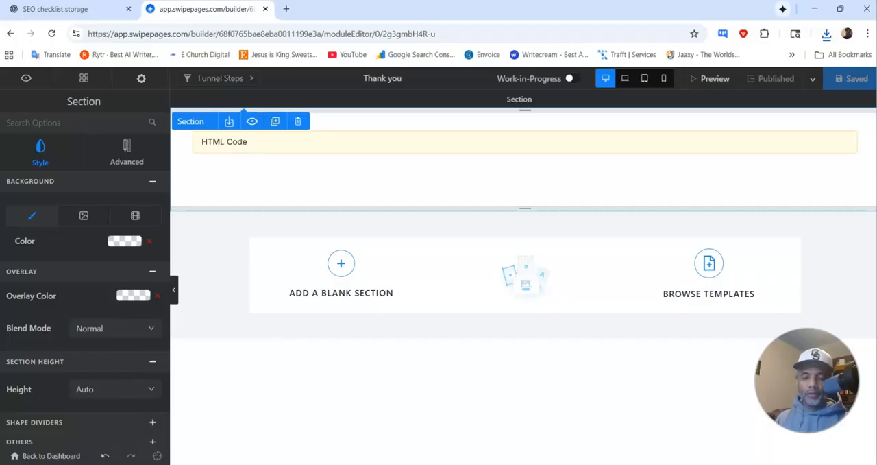
mouse_move(529, 454)
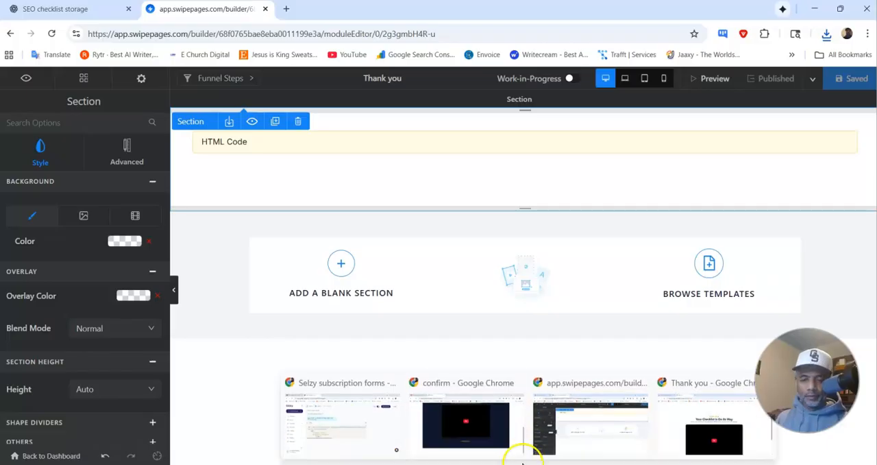
left_click(480, 436)
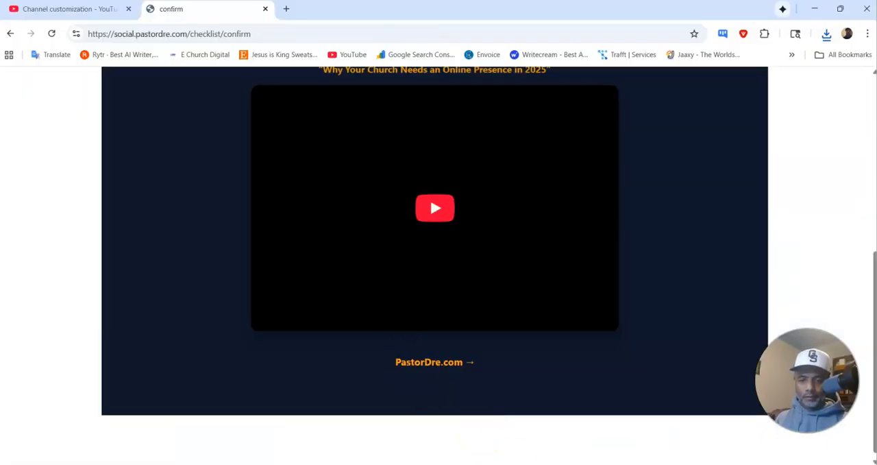
left_click(679, 428)
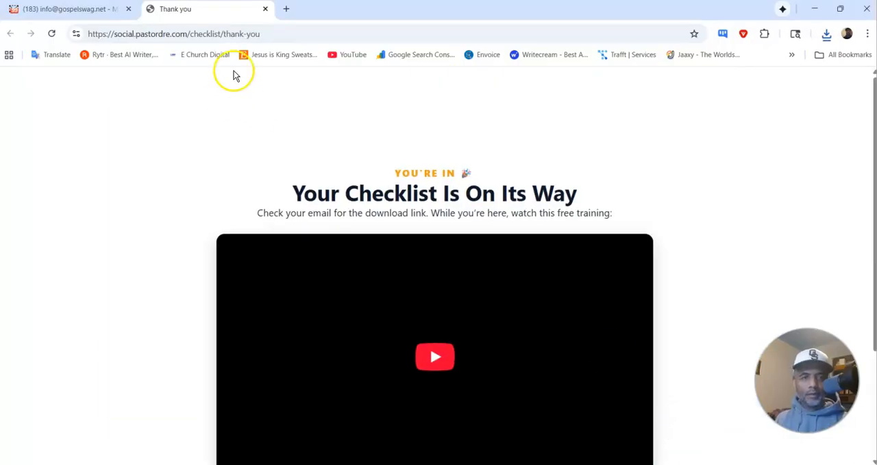
left_click(265, 11)
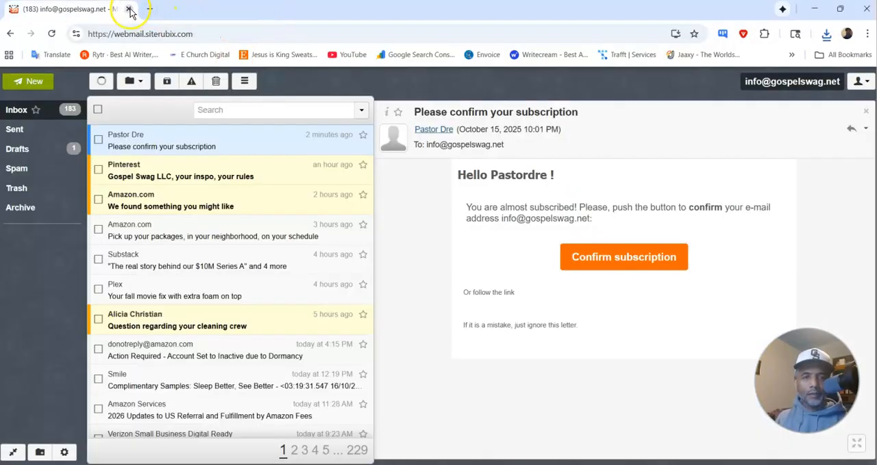
left_click(128, 9)
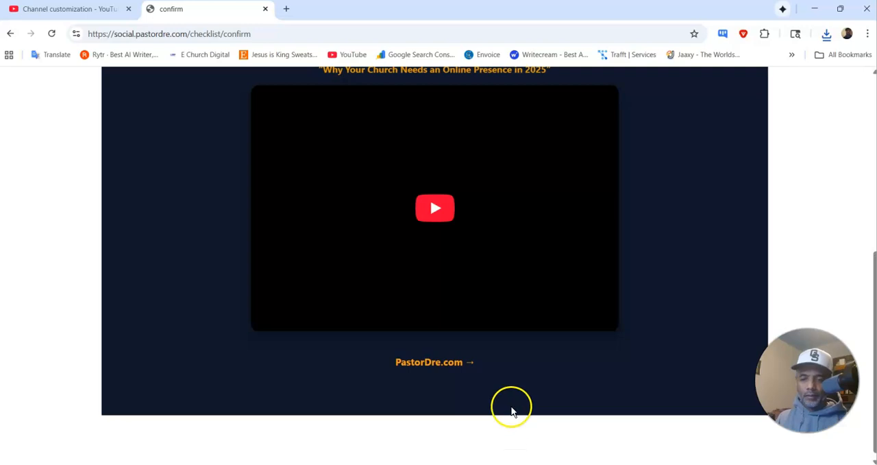
Step: Check the open Swipe Pages and Selzy windows, and close the live confirm page while keeping YouTube Studio open
mouse_move(526, 464)
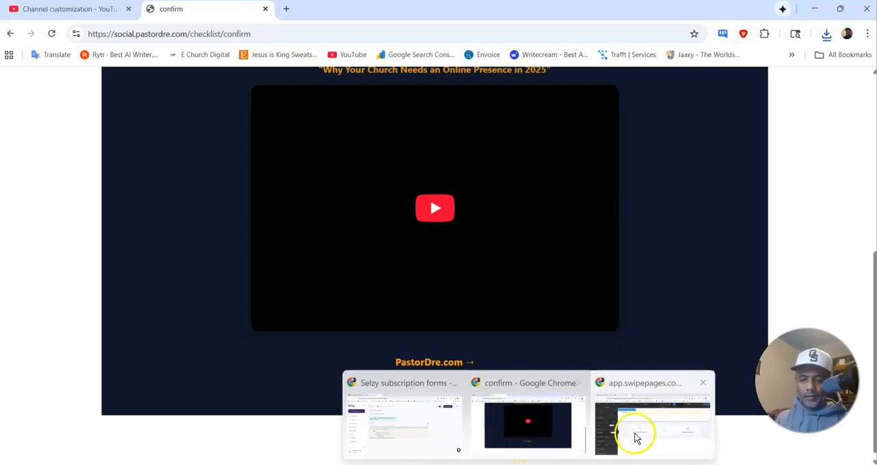
left_click(637, 435)
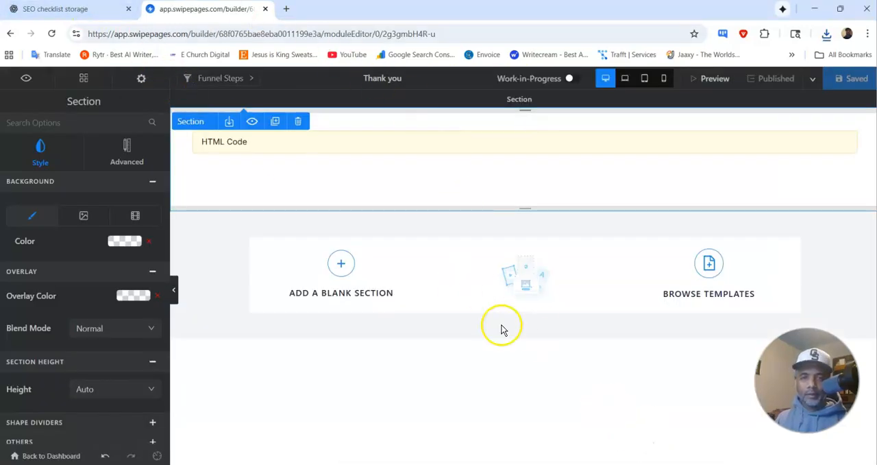
mouse_move(509, 456)
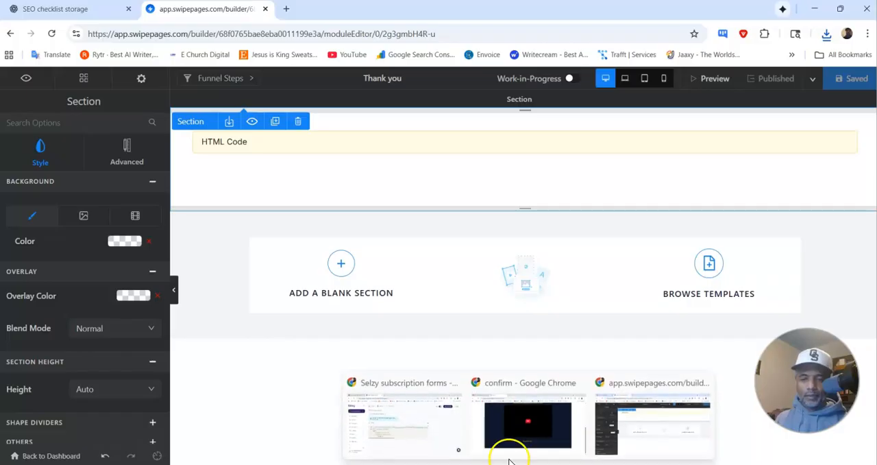
left_click(415, 418)
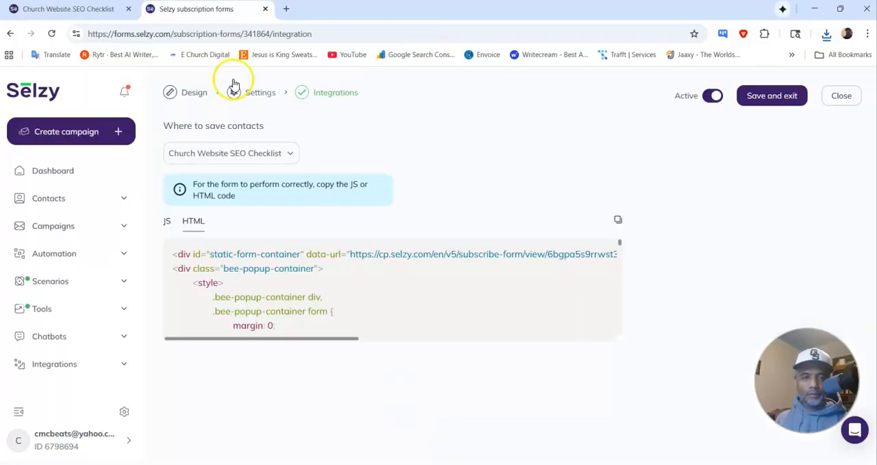
left_click(546, 442)
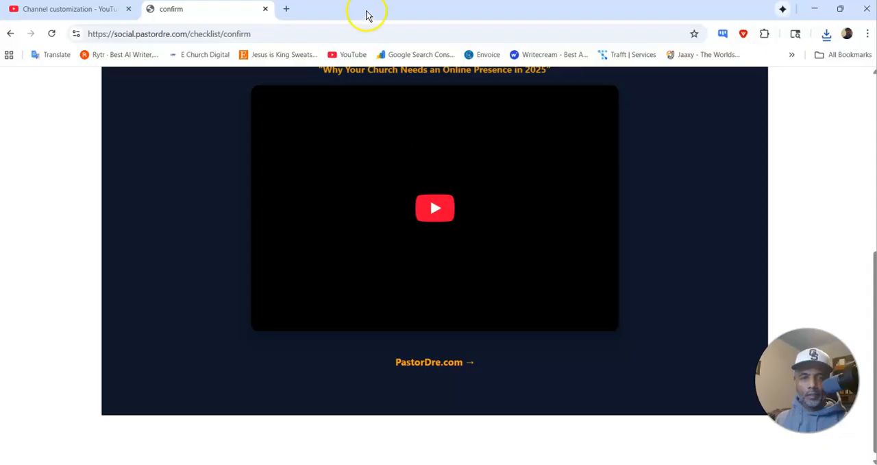
left_click(266, 9)
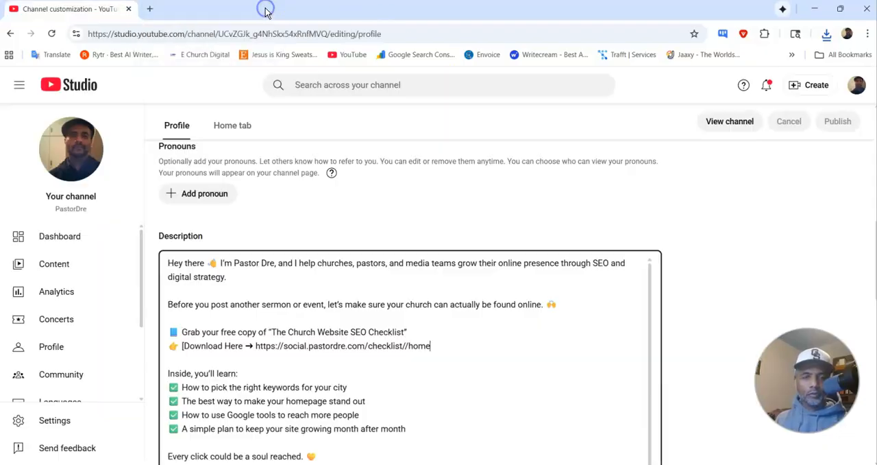
Step: Open the pastordre.com WordPress admin in a new tab and start adding a media file in the Media Library
left_click(149, 9)
type("pa")
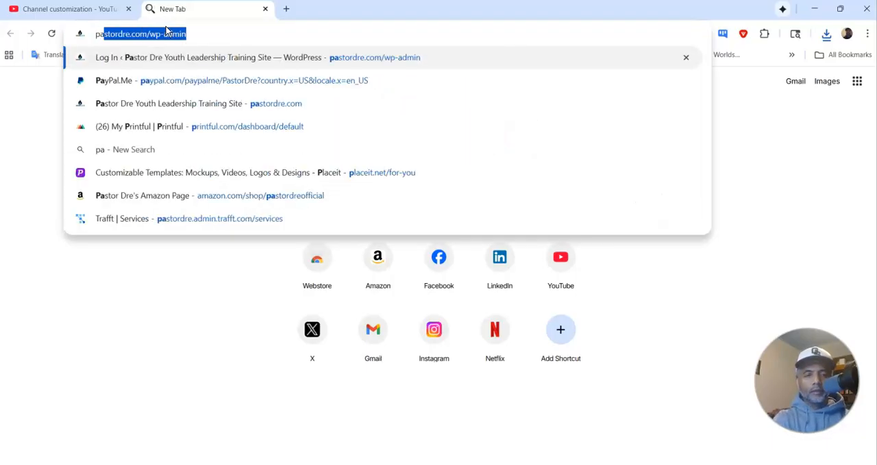
key("Return")
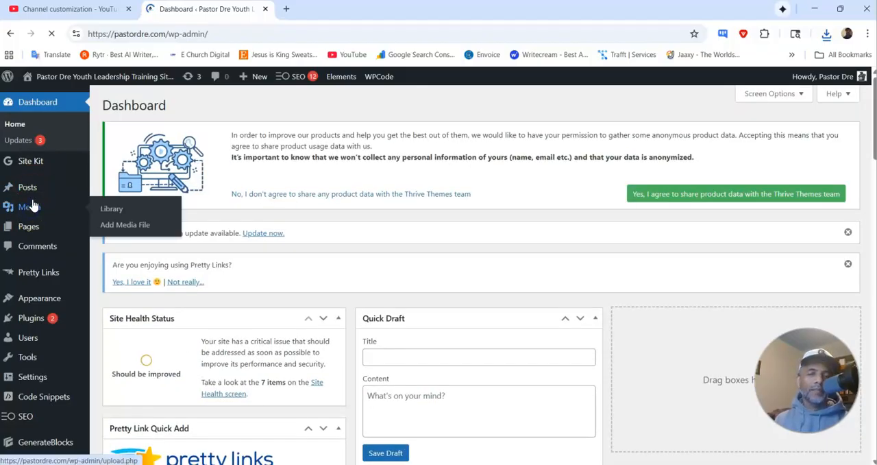
left_click(32, 205)
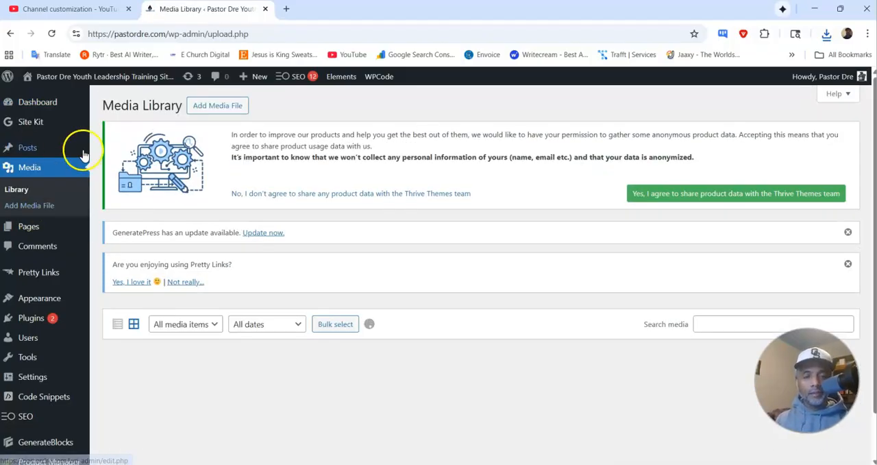
left_click(203, 108)
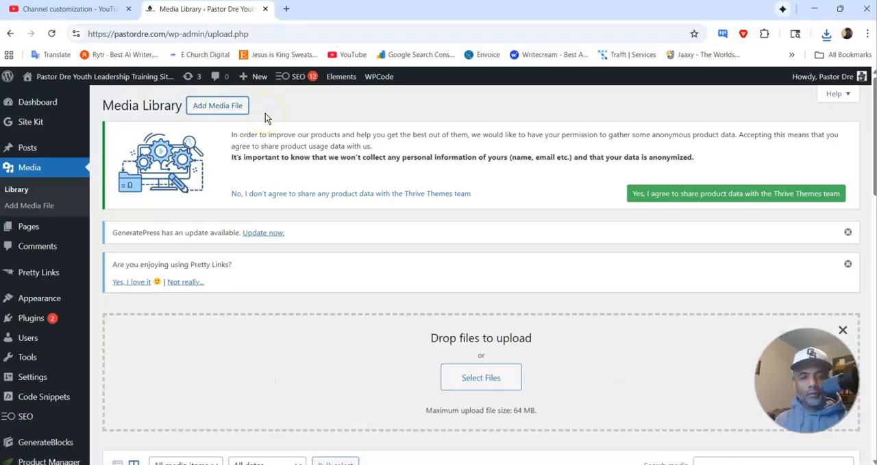
Step: Rename Church-Website-SEO-Checklist (2) in Downloads as Church-Website-SEO-Checklist-Youtube and upload it to the Media Library
left_click(472, 374)
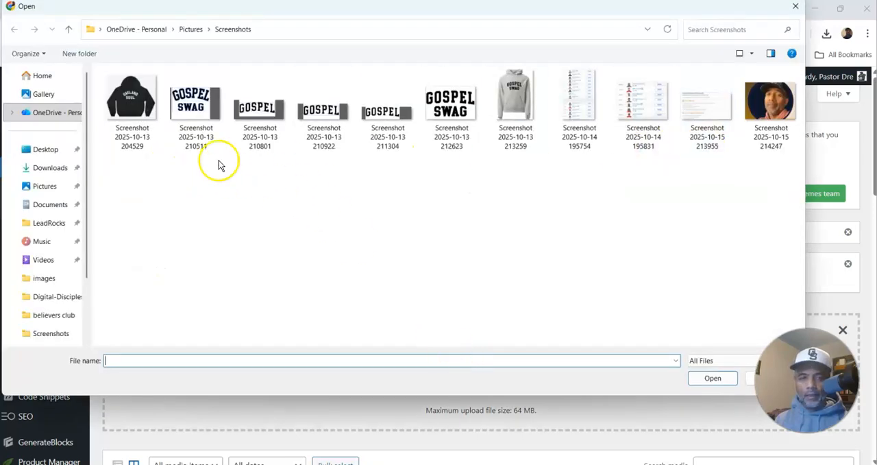
left_click(44, 167)
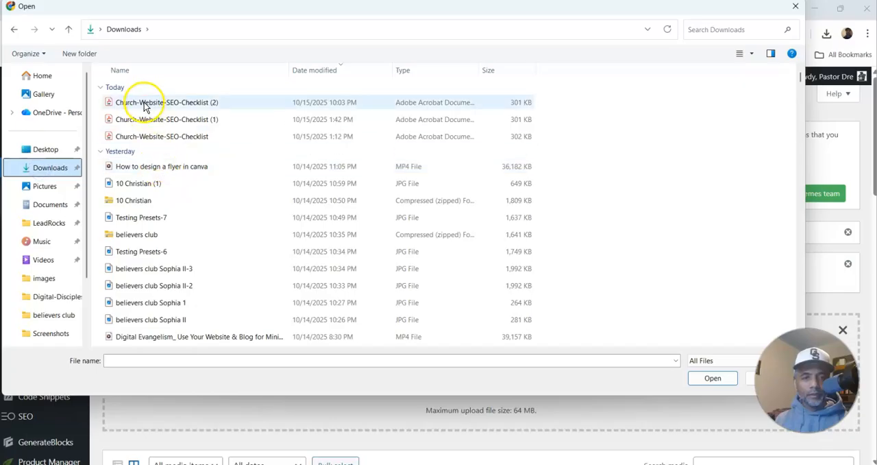
left_click(145, 104)
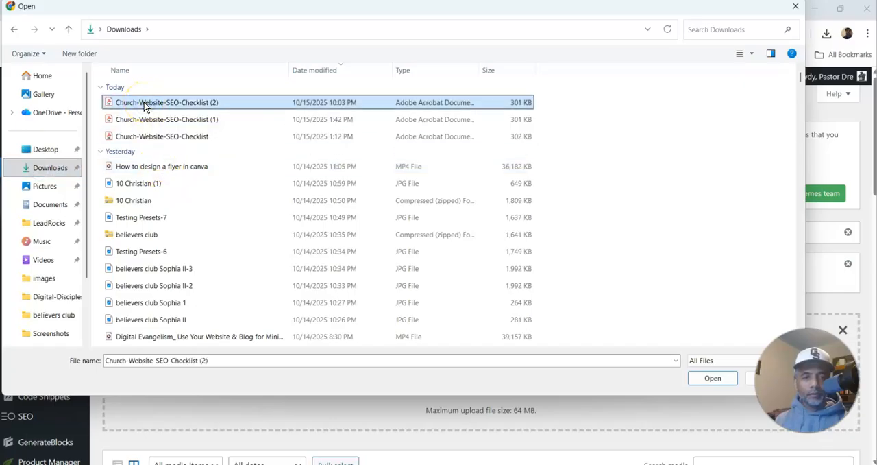
left_click(213, 105)
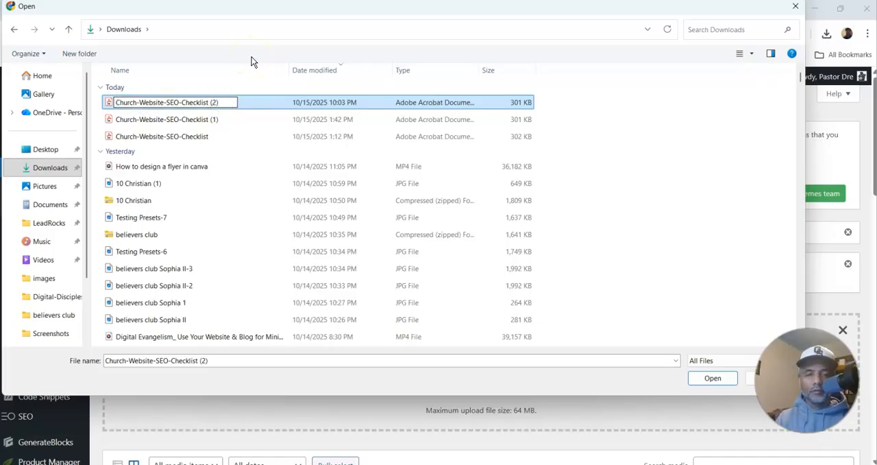
key("BackSpace")
key("BackSpace")
key("BackSpace")
key("BackSpace")
type("-Youtube")
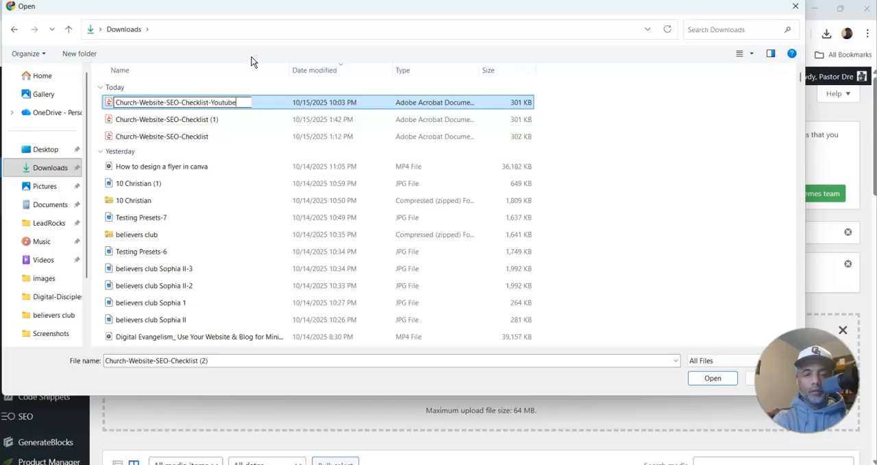
key("Return")
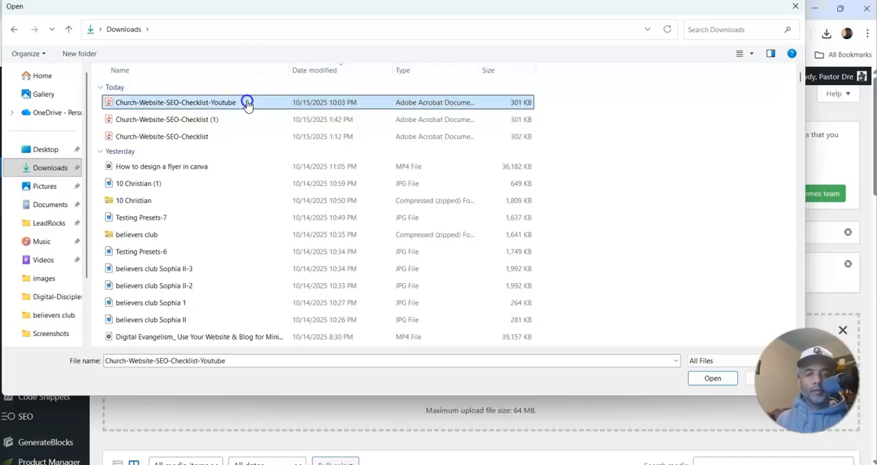
double_click(247, 103)
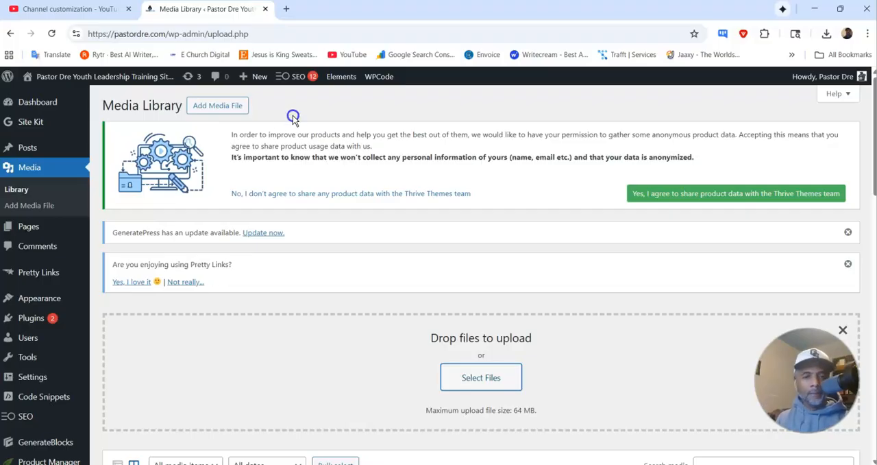
Step: Refresh the Media Library, copy the file URL of the uploaded Church-Website-SEO-Checklist-Youtube PDF, and close WordPress
left_click(51, 33)
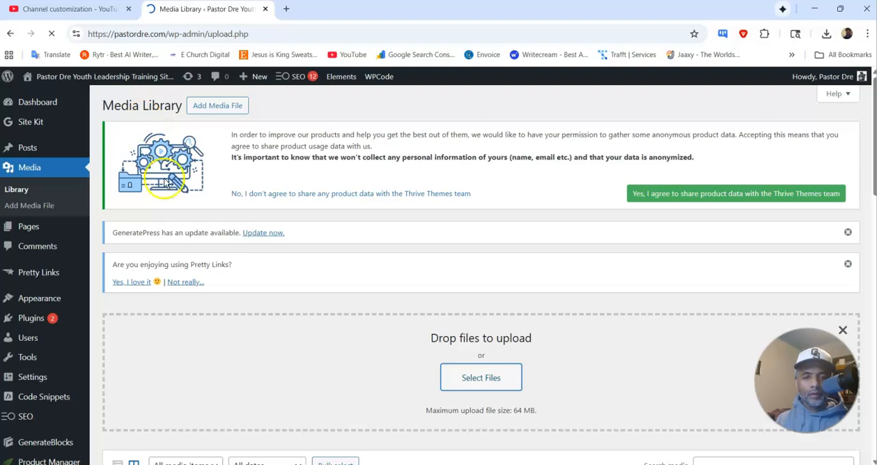
scroll(206, 173, "down", 2)
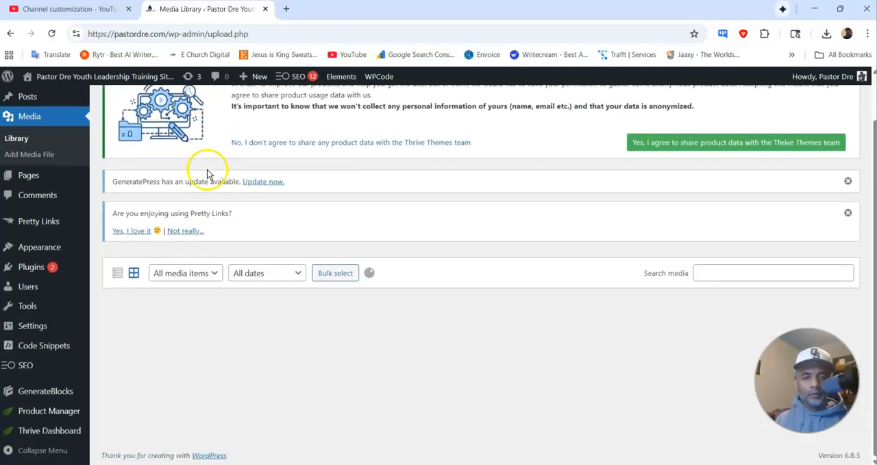
scroll(233, 323, "down", 3)
left_click(157, 205)
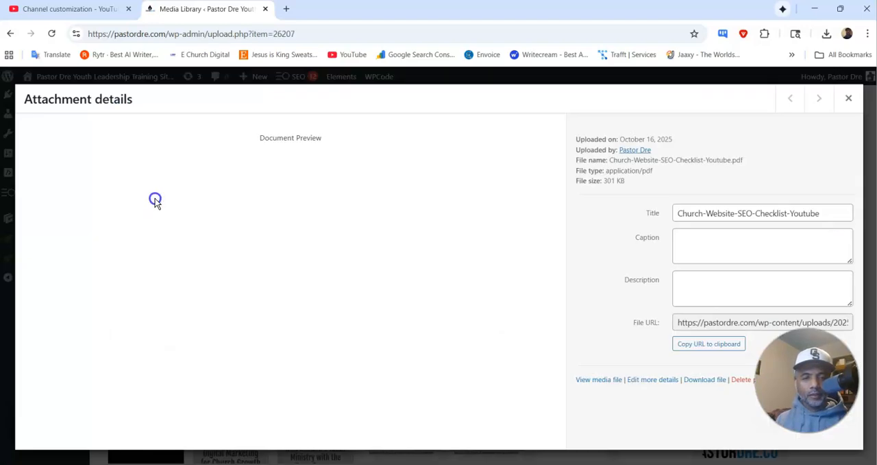
left_click(716, 346)
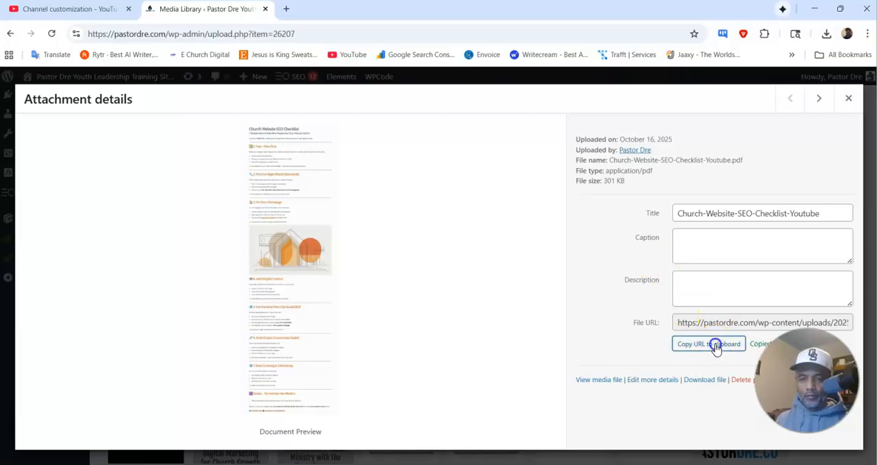
left_click(849, 99)
left_click(266, 9)
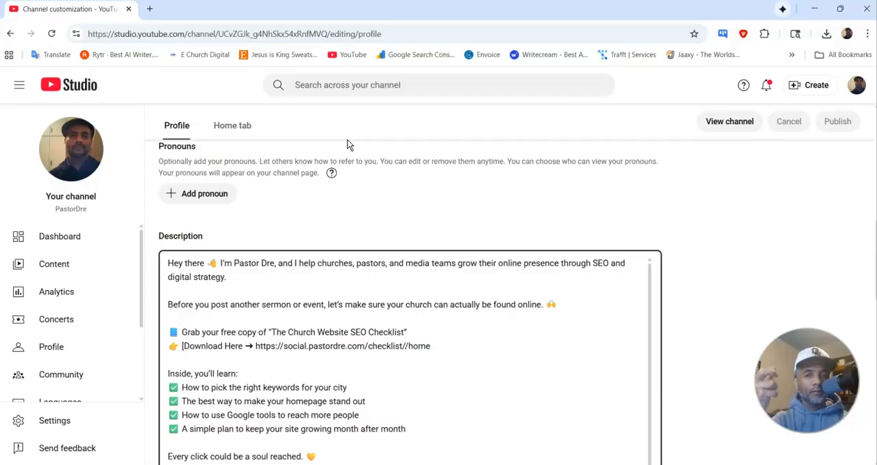
Step: Switch to Swipe Pages, return to the funnel dashboard, and open the Thank you step for editing
left_click(815, 9)
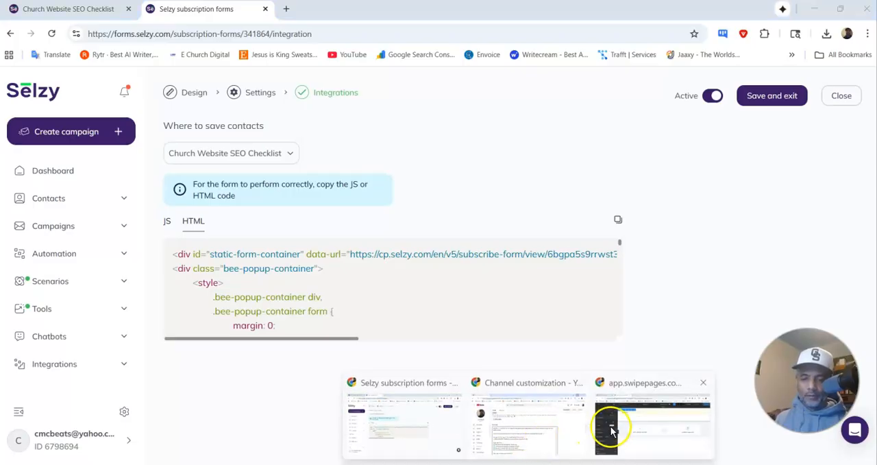
left_click(607, 429)
left_click(68, 455)
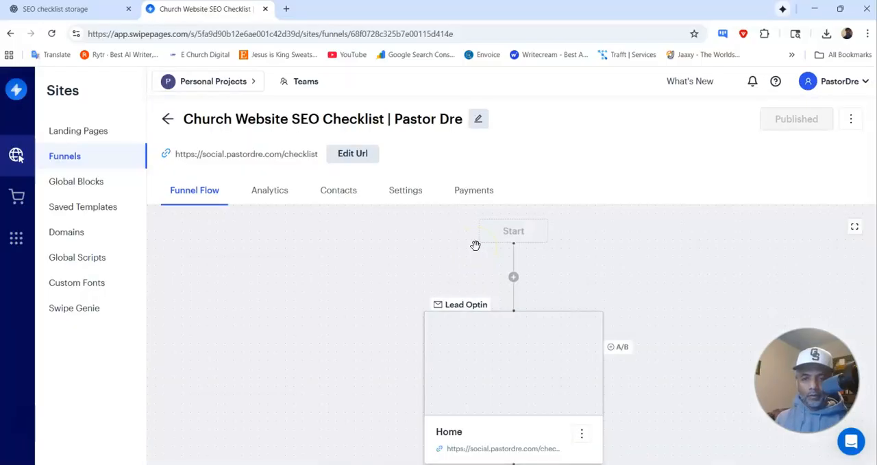
scroll(479, 251, "down", 4)
scroll(480, 254, "down", 4)
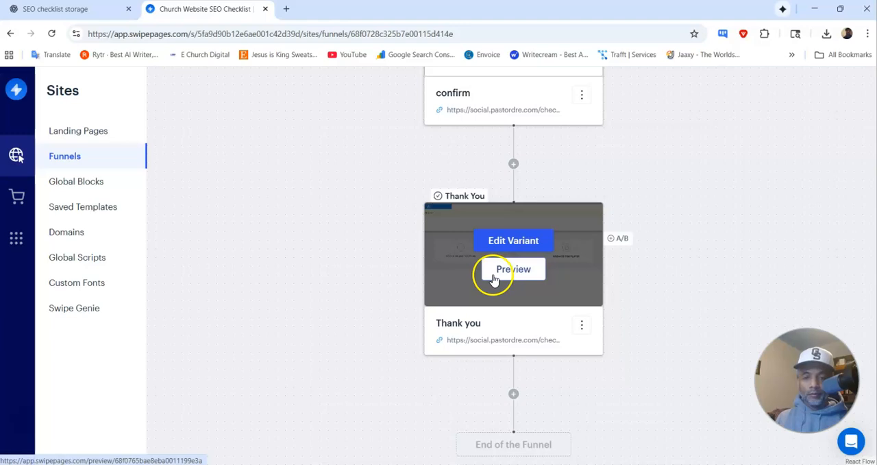
left_click(505, 241)
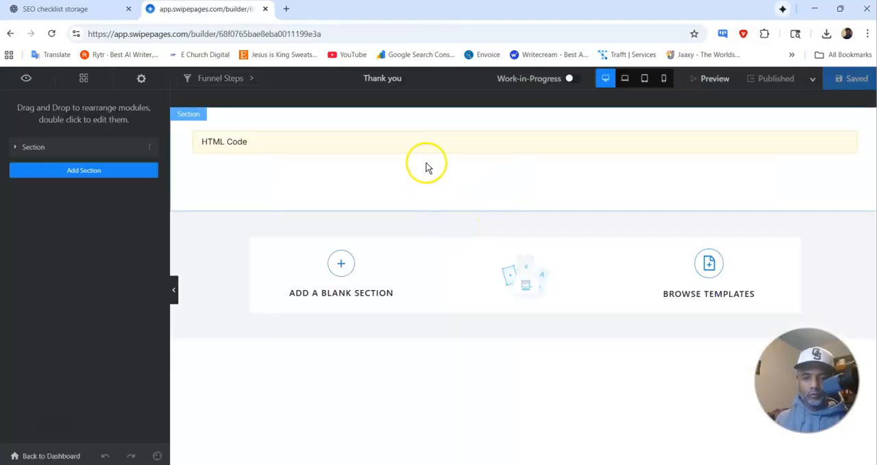
Step: Open the HTML Code module on the Thank you page and review its code
left_click(421, 146)
left_click(126, 251)
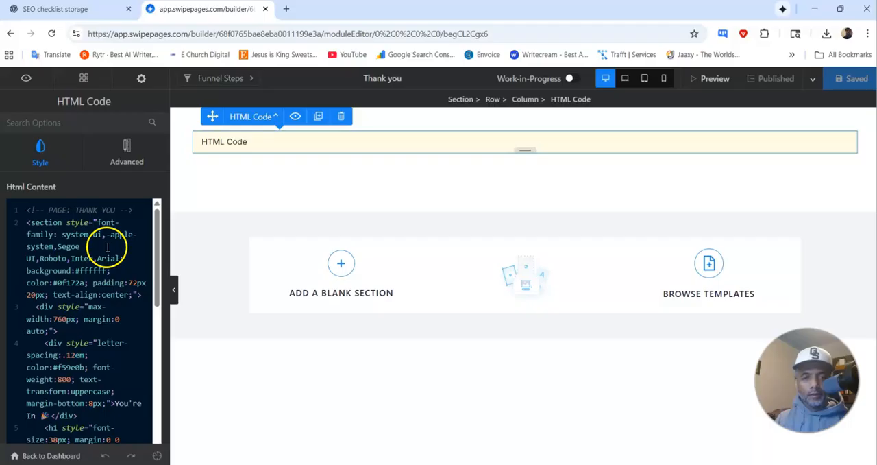
scroll(108, 245, "down", 5)
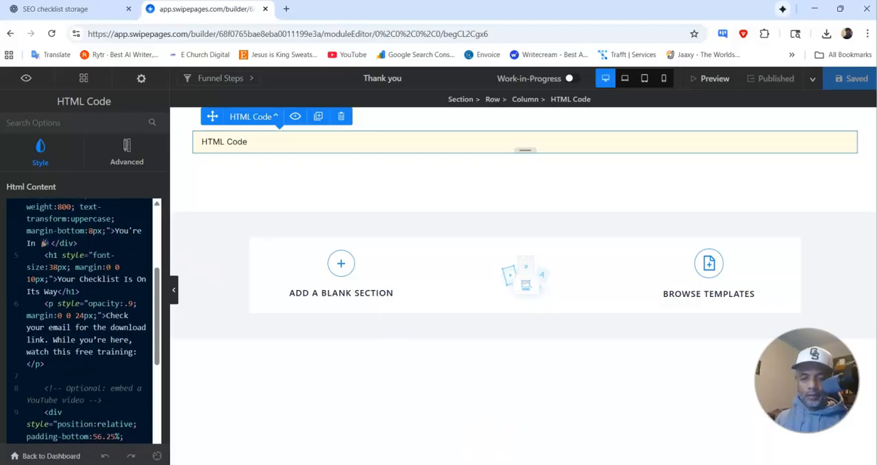
Step: Open Sticky Notes and paste the URL of the uploaded Church-Website-SEO-Checklist-Youtube.pdf into a new note
key("super")
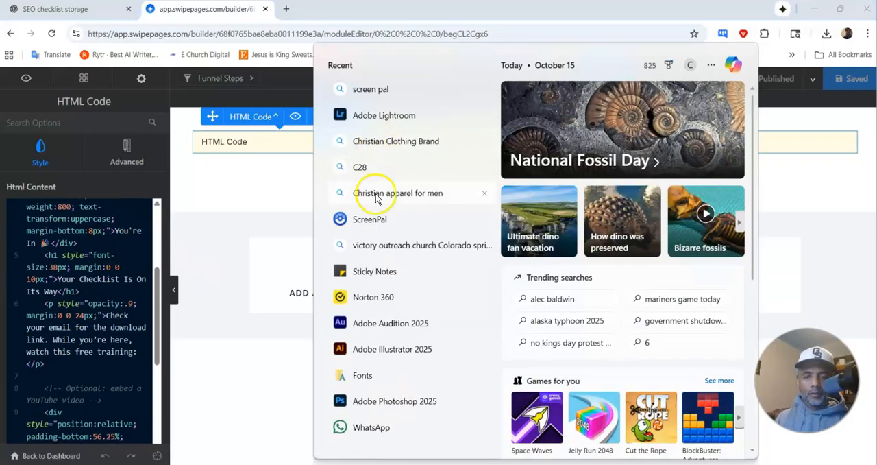
left_click(374, 277)
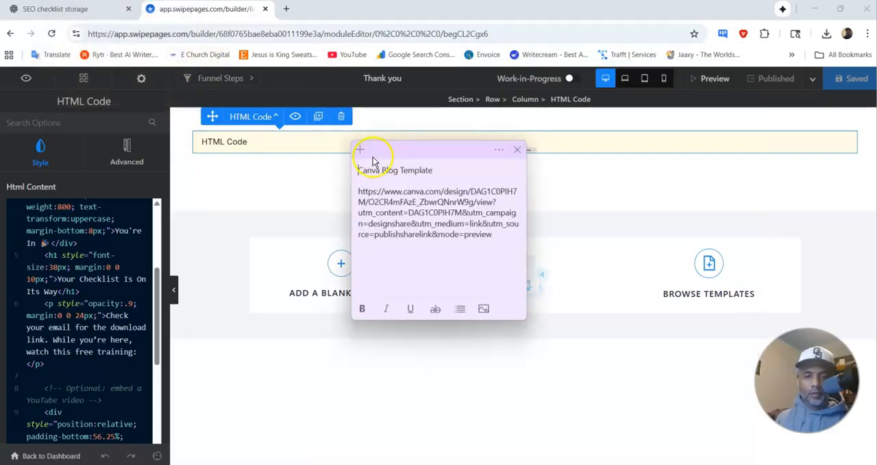
left_click(360, 150)
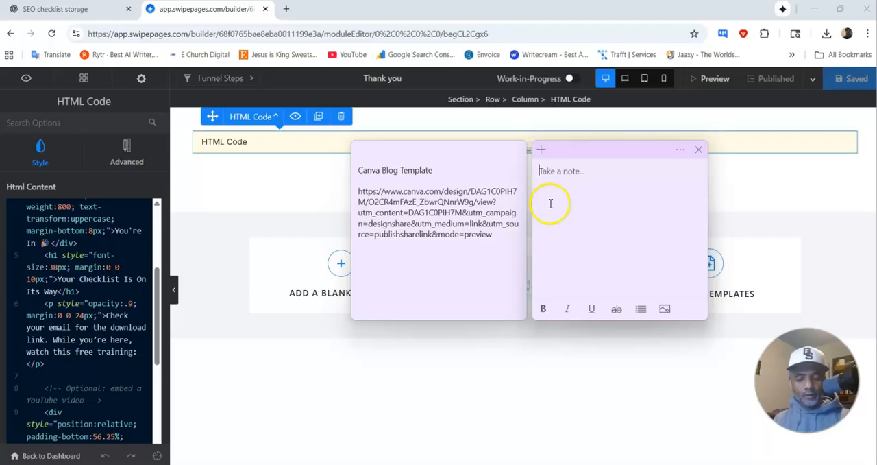
key("ctrl+v")
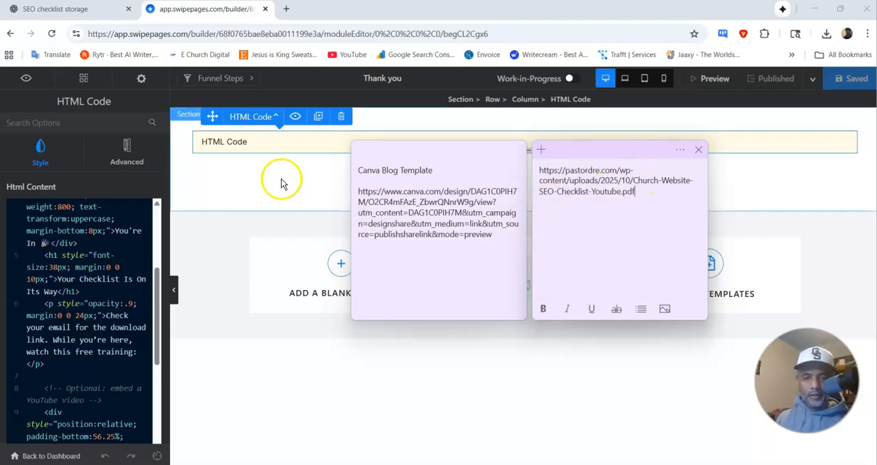
left_click(284, 180)
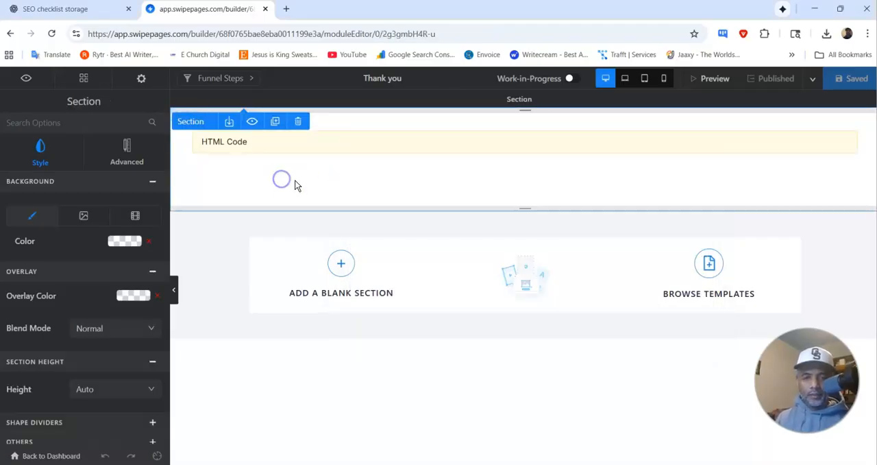
left_click(102, 13)
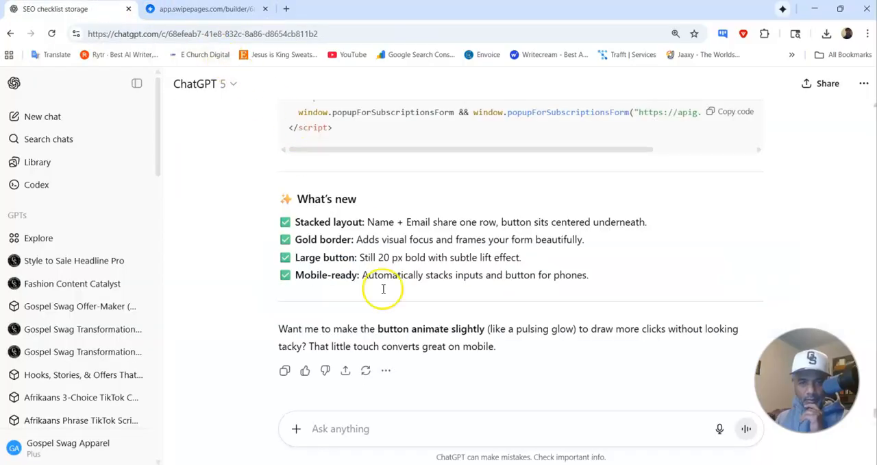
type("can")
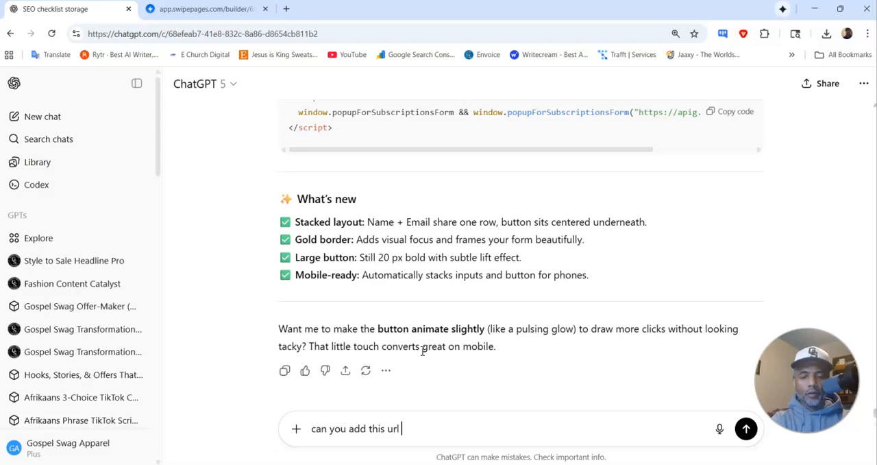
type(" you add this url")
key("ctrl+v")
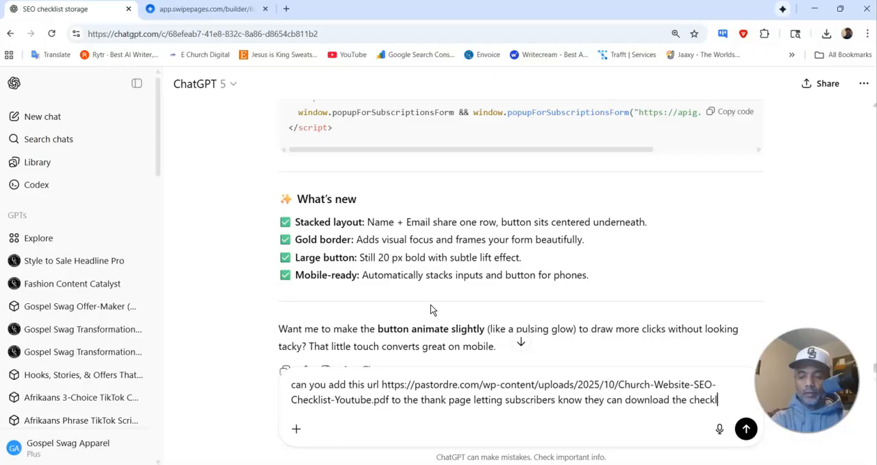
type("mediately by clicking this link")
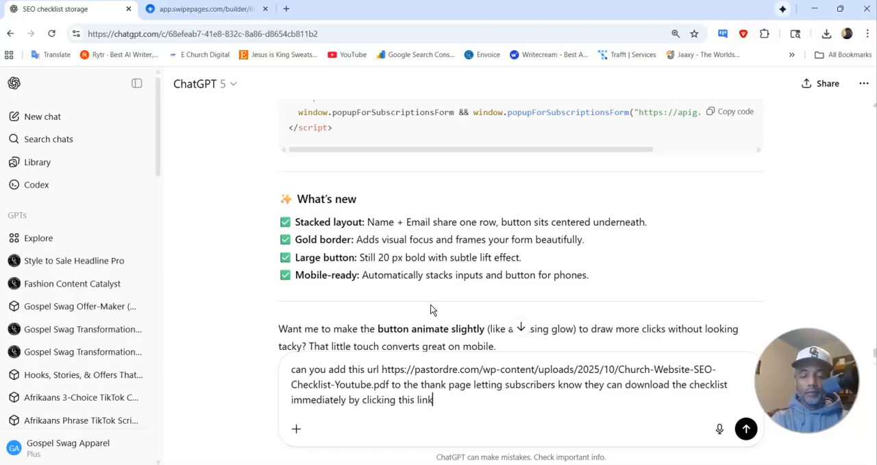
key("Return")
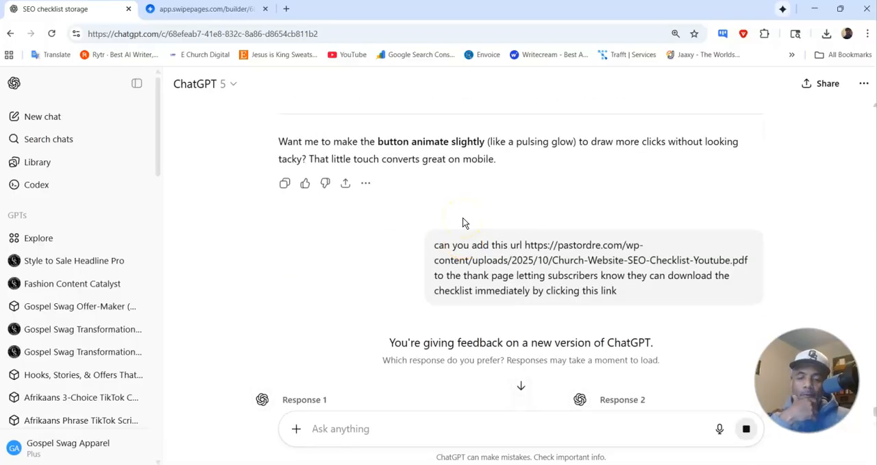
scroll(455, 221, "down", 3)
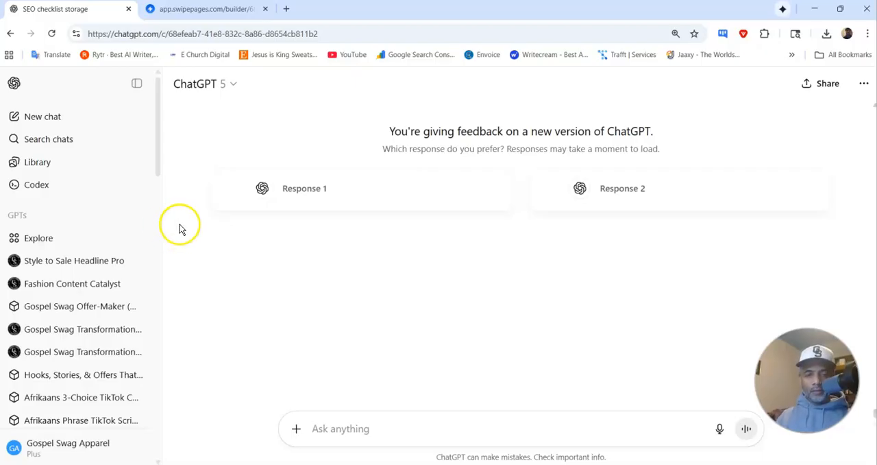
Step: Switch to Swipe Pages, preview the current Thank you page, and look over its message and video
left_click(196, 9)
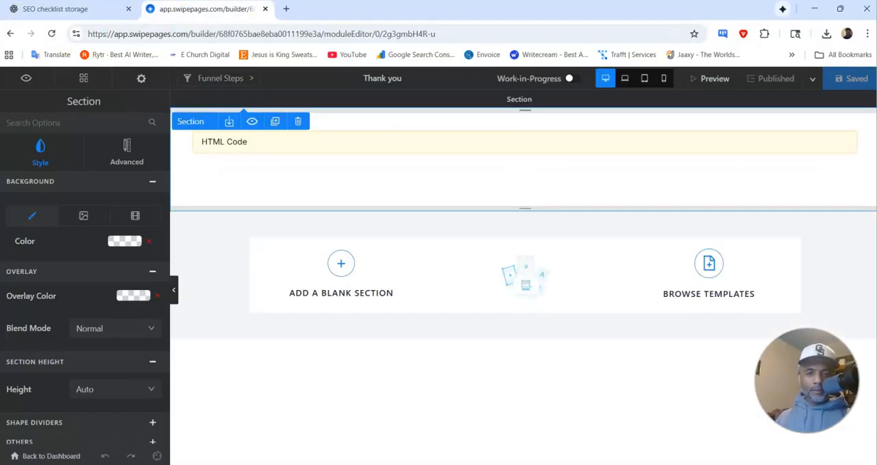
left_click(714, 80)
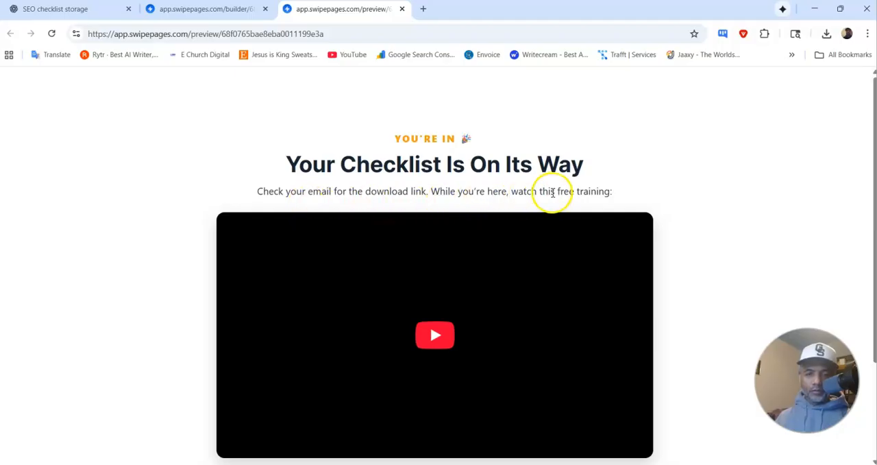
scroll(553, 193, "down", 2)
scroll(553, 198, "up", 2)
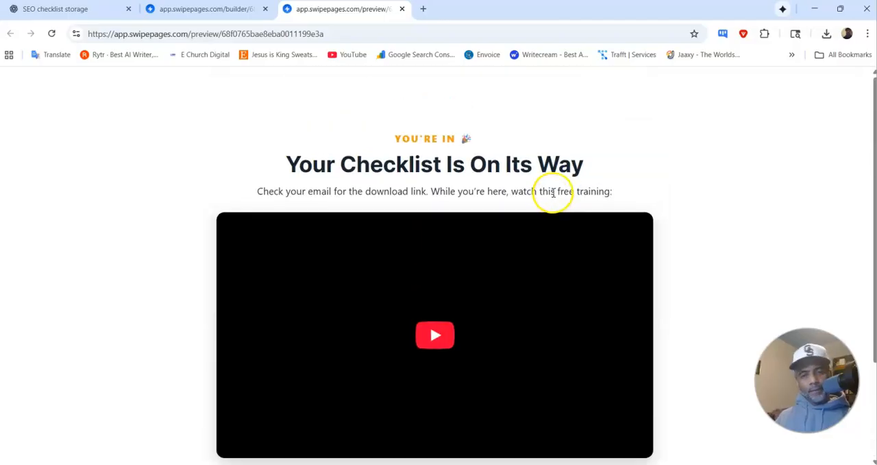
left_click(51, 34)
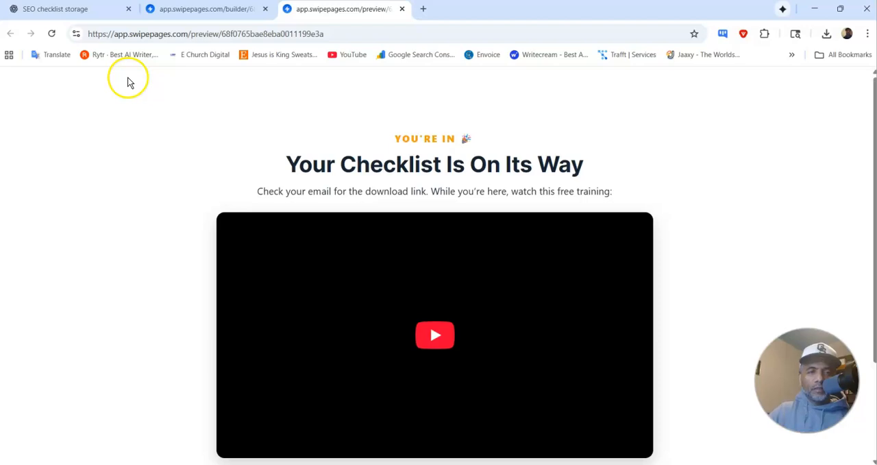
Step: Return to ChatGPT, reload the conversation, and choose Response 1 as the preferred thank-you page version
left_click(88, 12)
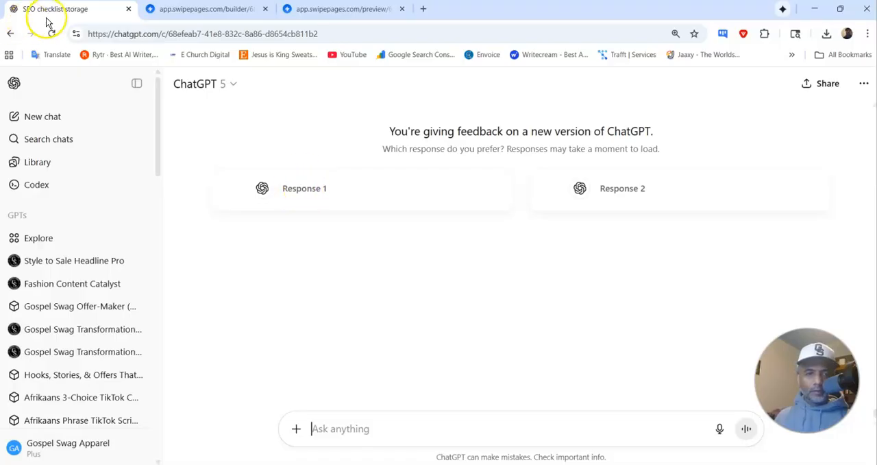
scroll(450, 183, "up", 2)
scroll(448, 183, "up", 1)
scroll(448, 187, "down", 3)
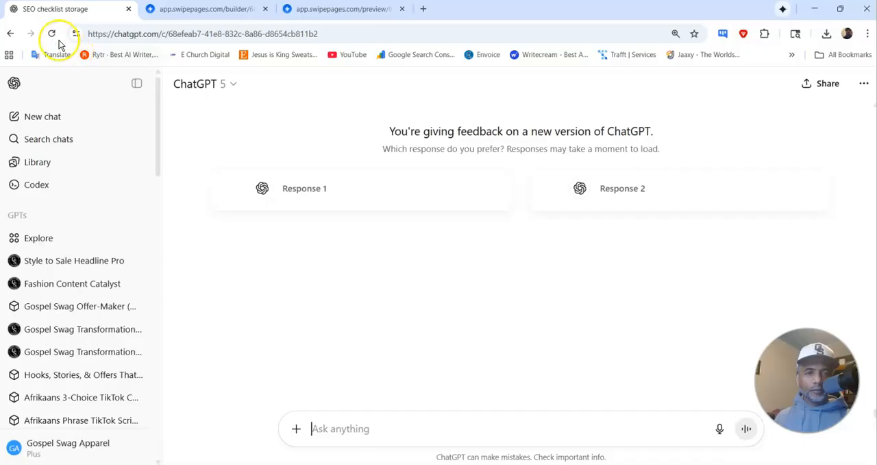
left_click(52, 33)
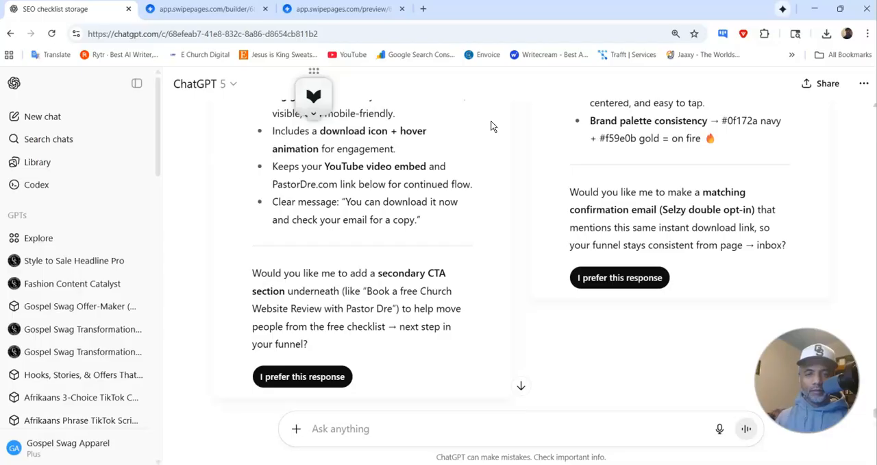
scroll(371, 195, "up", 10)
scroll(369, 196, "down", 10)
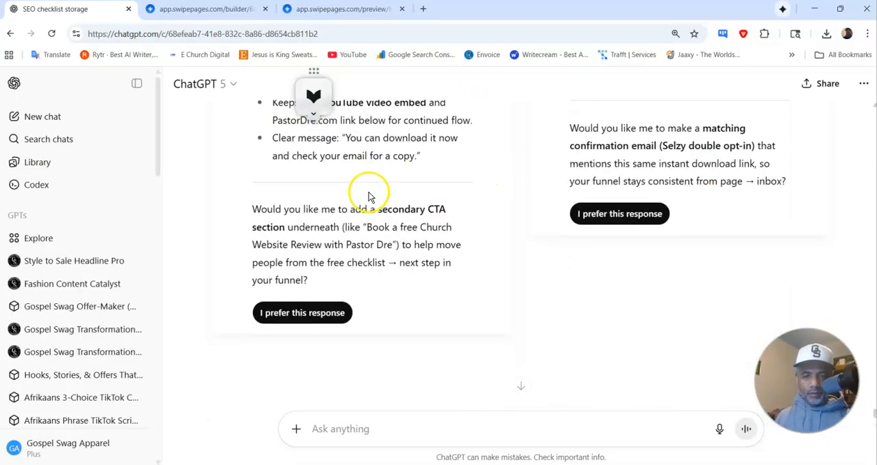
left_click(323, 313)
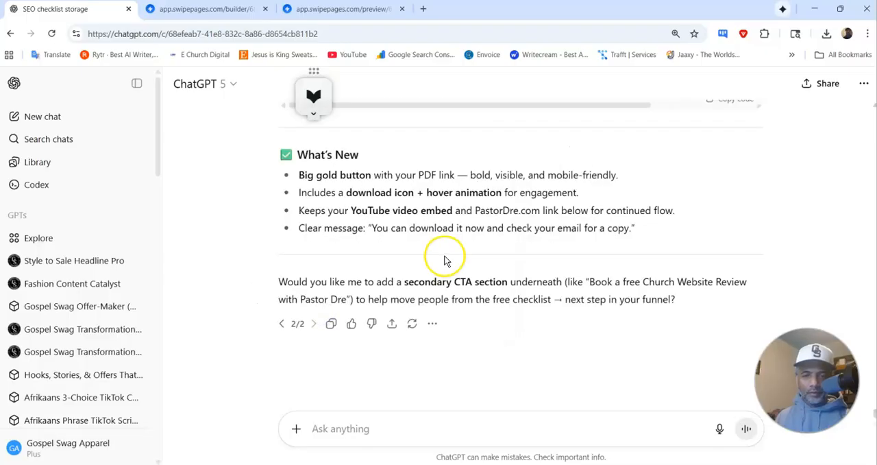
Step: Copy the revised thank-you page code from the chosen ChatGPT response
scroll(445, 259, "up", 10)
scroll(443, 250, "up", 7)
scroll(569, 274, "down", 4)
left_click(735, 218)
Step: In the Swipe Pages builder, duplicate the HTML Code section and replace the duplicate's code with the copied ChatGPT code
left_click(185, 10)
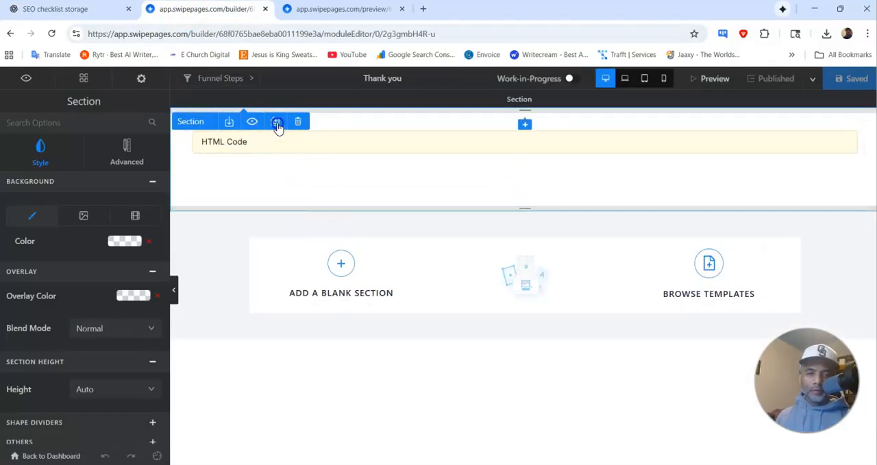
left_click(277, 123)
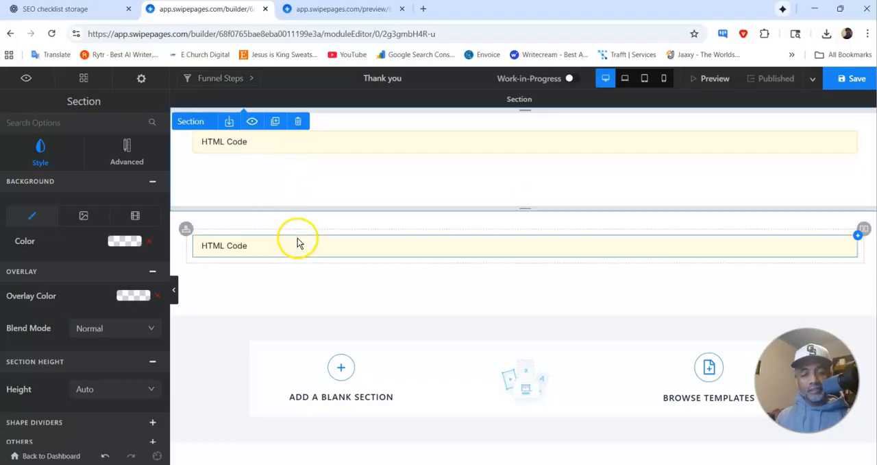
left_click(280, 248)
left_click(101, 270)
key("ctrl+a")
key("BackSpace")
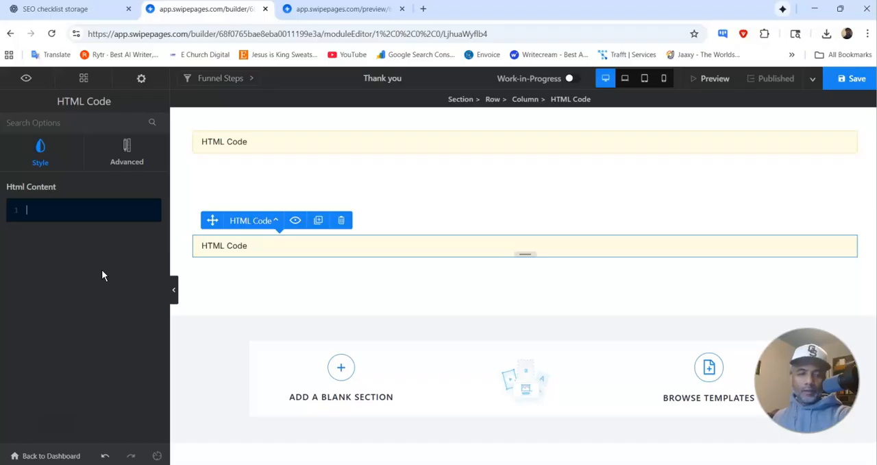
key("ctrl+v")
Step: Save the updated Thank you page and publish it
left_click(127, 234)
left_click(849, 81)
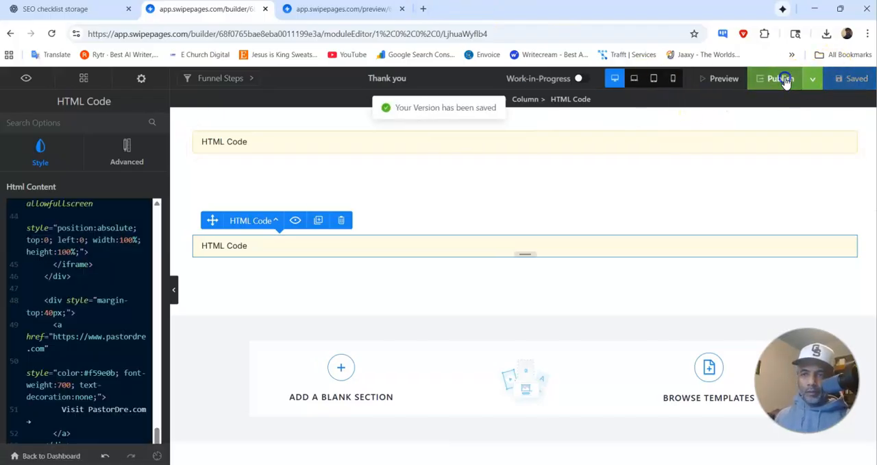
left_click(780, 78)
Step: Refresh the Thank you page preview, review the new section, and test its Download the Checklist button
left_click(343, 9)
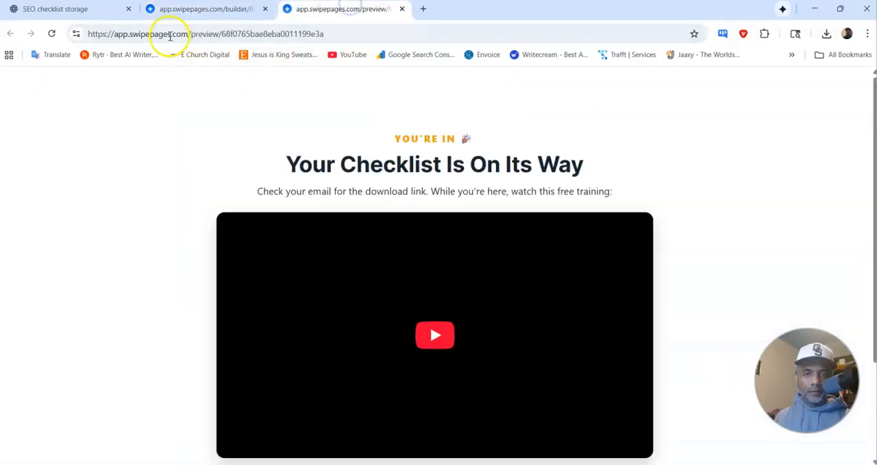
left_click(55, 35)
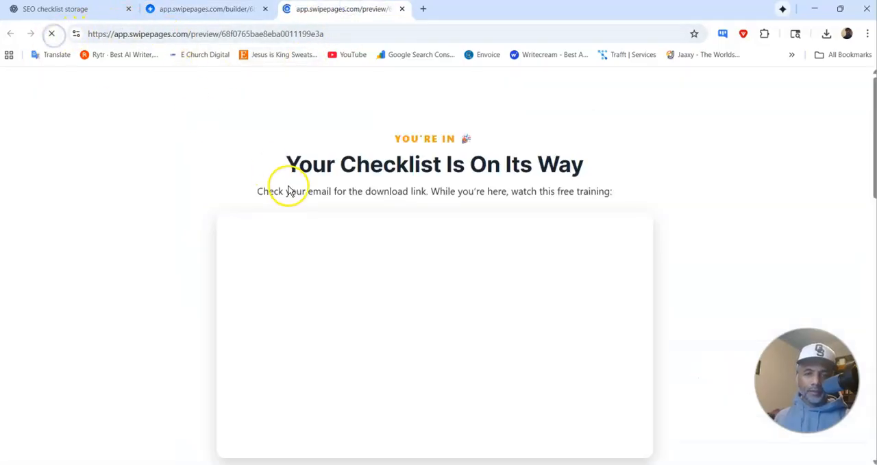
scroll(352, 202, "down", 3)
scroll(353, 201, "down", 5)
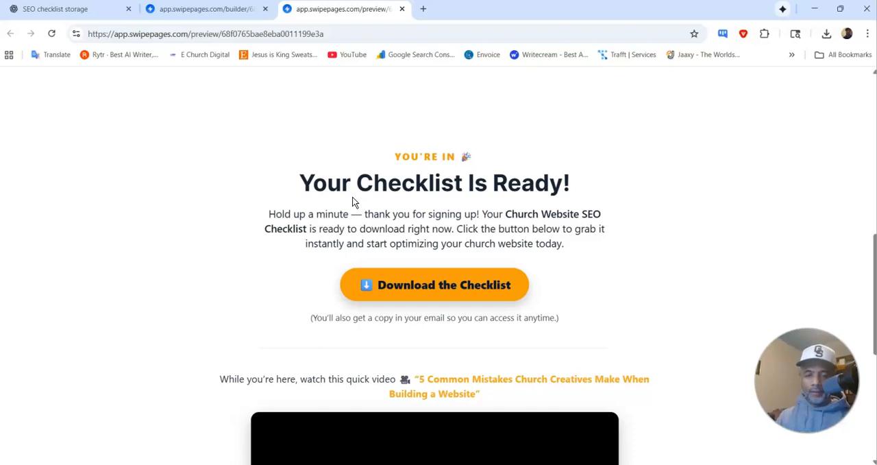
scroll(352, 206, "down", 3)
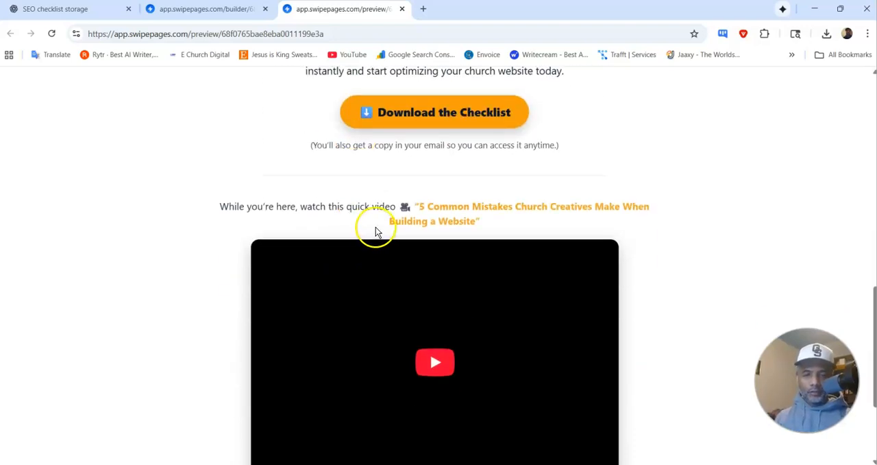
scroll(497, 227, "down", 3)
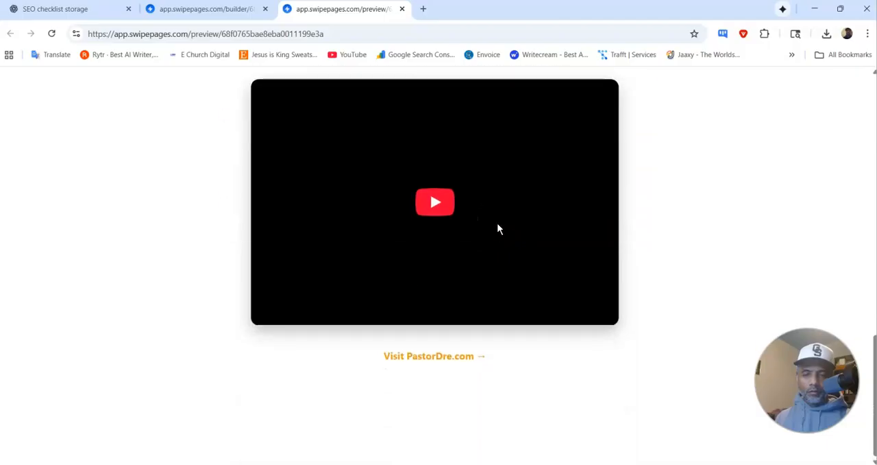
scroll(498, 228, "up", 6)
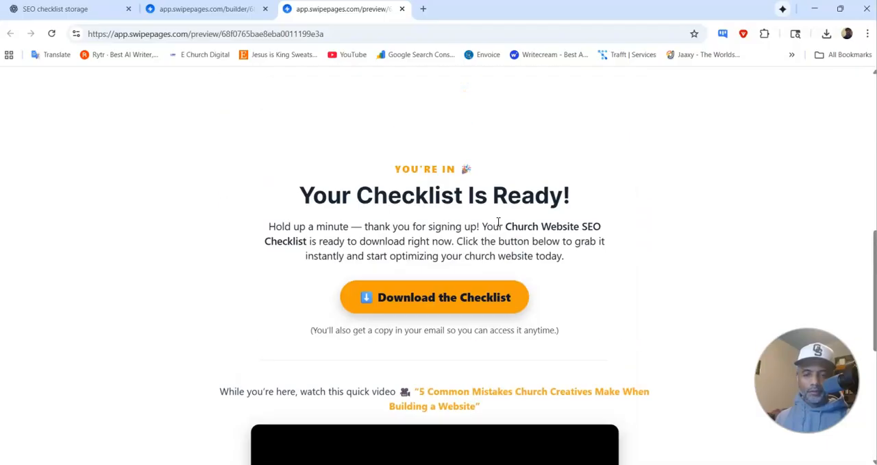
left_click(436, 303)
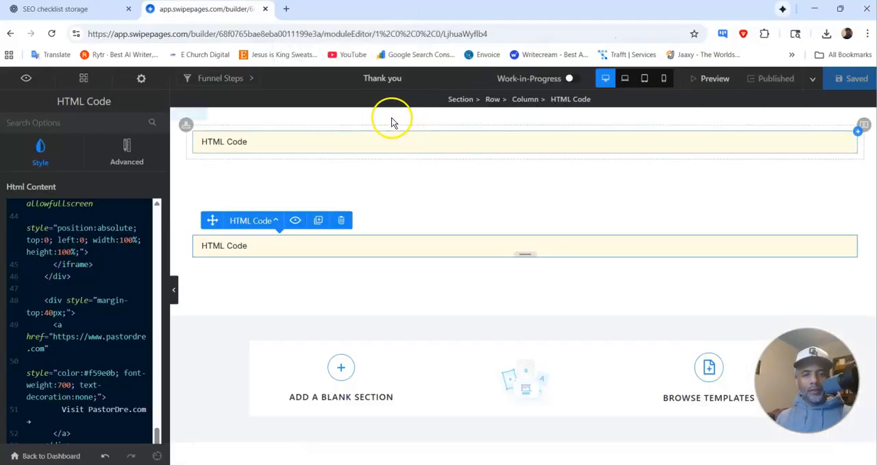
Step: Preview the Thank you page again from the builder and compare the original section with the new download section
left_click(716, 81)
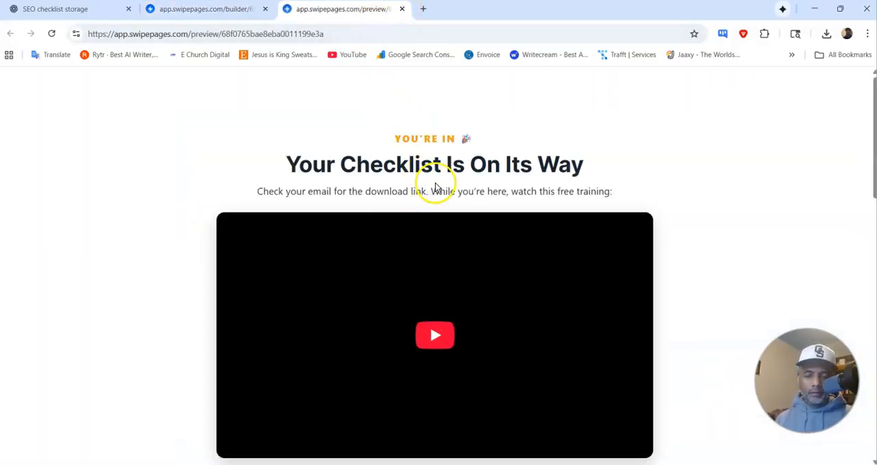
scroll(435, 185, "down", 11)
scroll(433, 182, "up", 1)
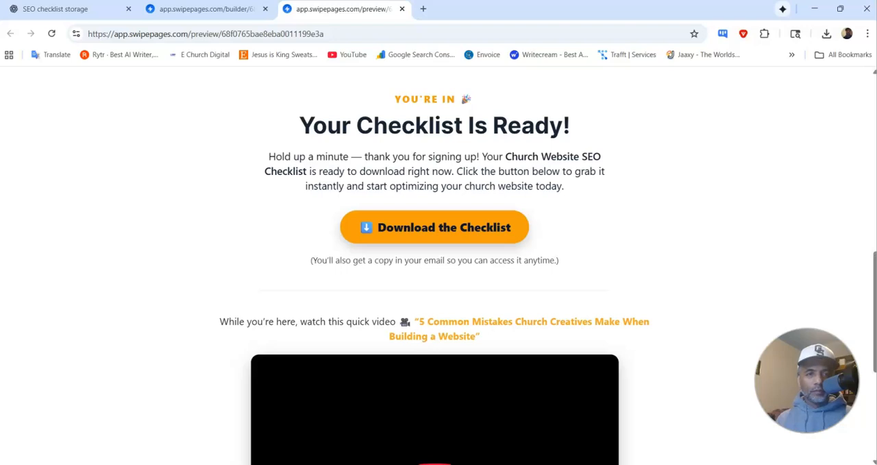
Step: Ask ChatGPT to add "we have also sent you an email with the download link" to the thank-you page, and copy the updated HTML
left_click(78, 9)
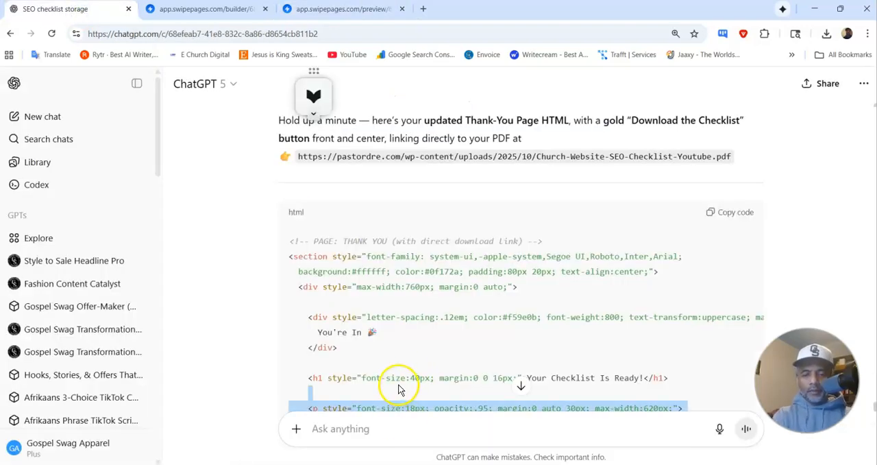
left_click(402, 417)
type("T")
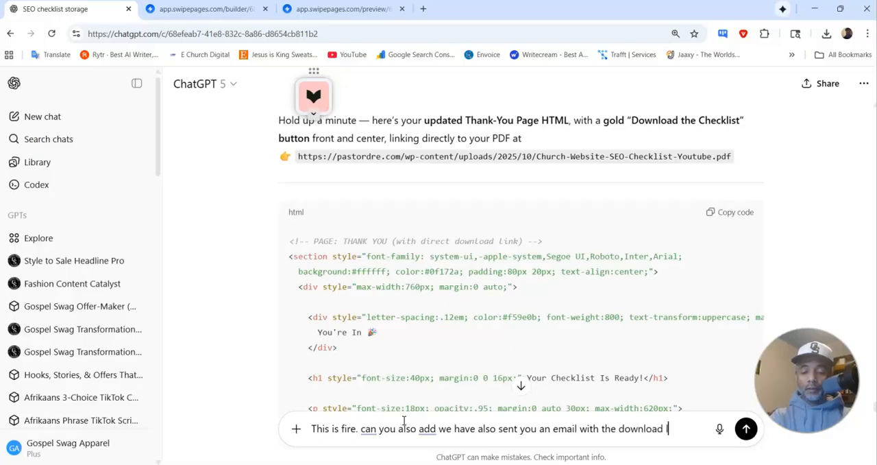
key("Return")
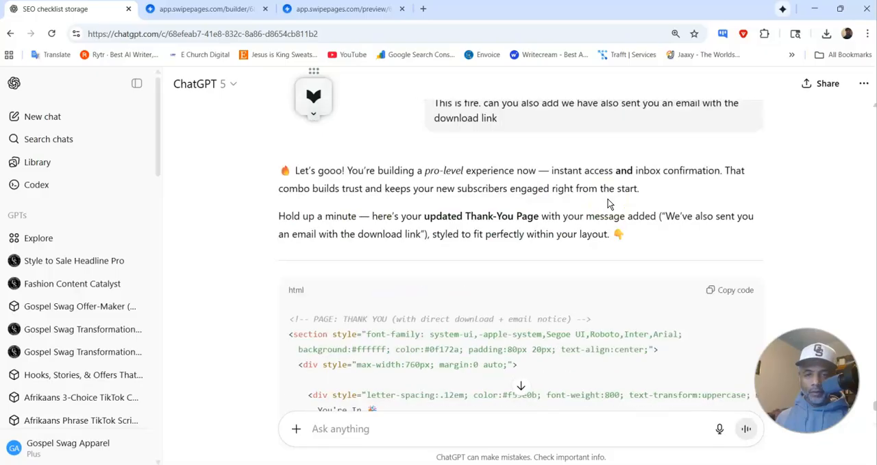
scroll(608, 199, "down", 15)
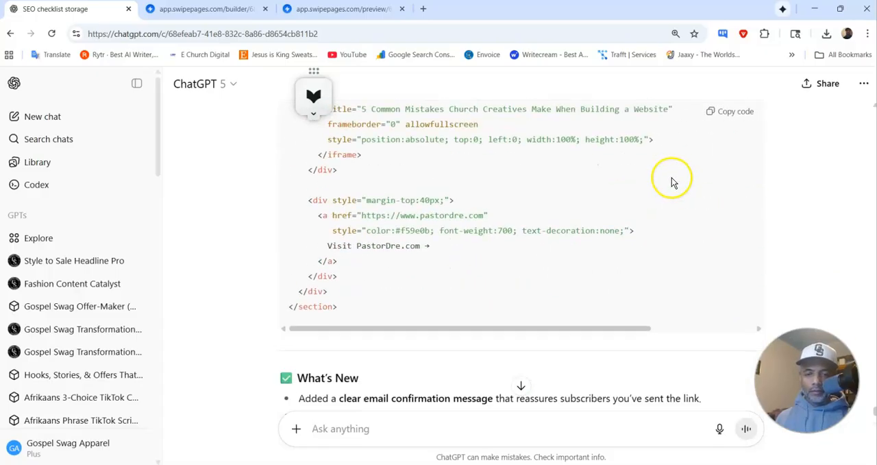
scroll(672, 182, "up", 10)
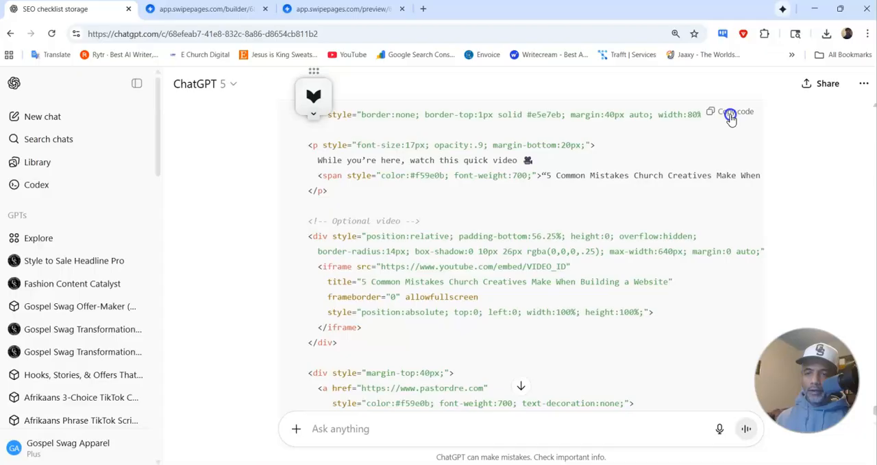
Step: In the Swipe Pages builder, replace all code in the second HTML Code module with the copied version
left_click(234, 10)
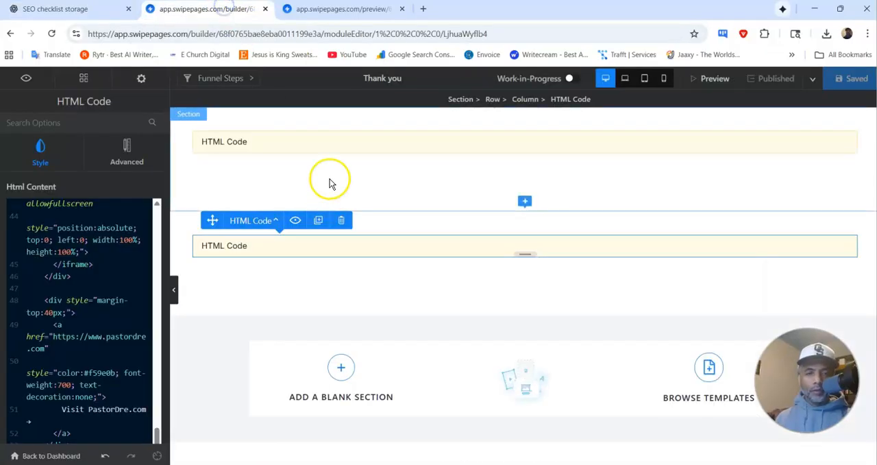
left_click(323, 146)
left_click(242, 245)
left_click(142, 286)
key("ctrl+a")
key("BackSpace")
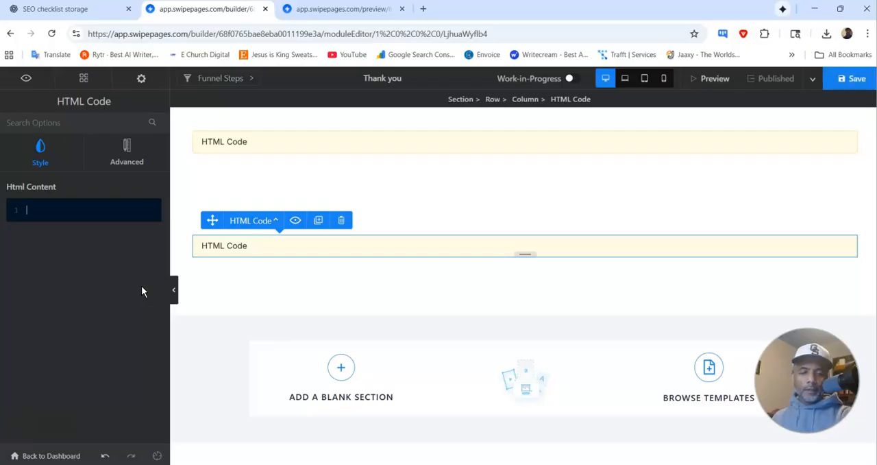
key("ctrl+v")
Step: Save and publish the Thank you page, and review the download section's email notice in the refreshed preview
left_click(852, 80)
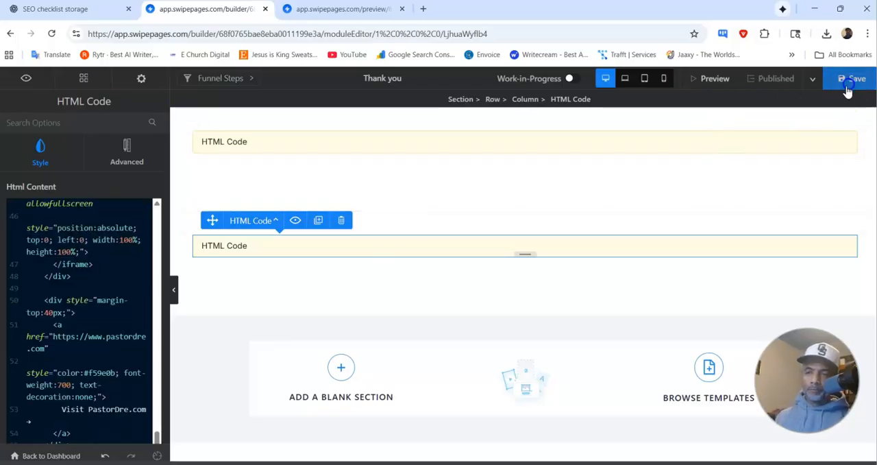
left_click(775, 80)
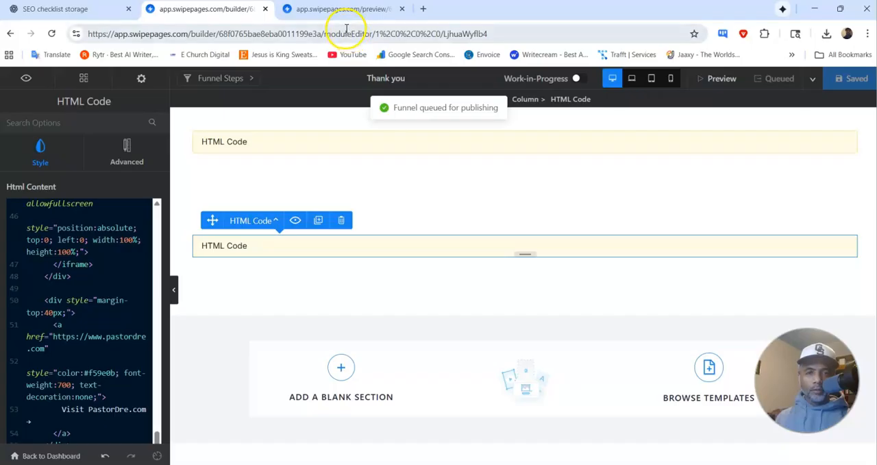
left_click(343, 9)
left_click(51, 34)
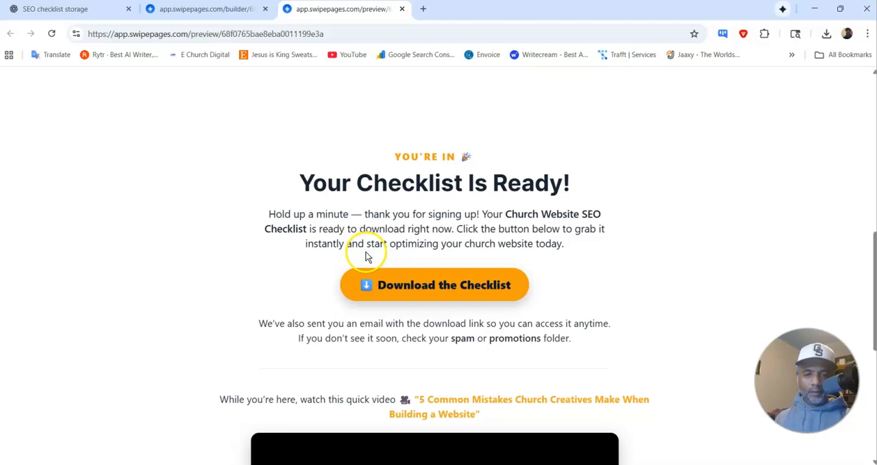
scroll(576, 244, "down", 1)
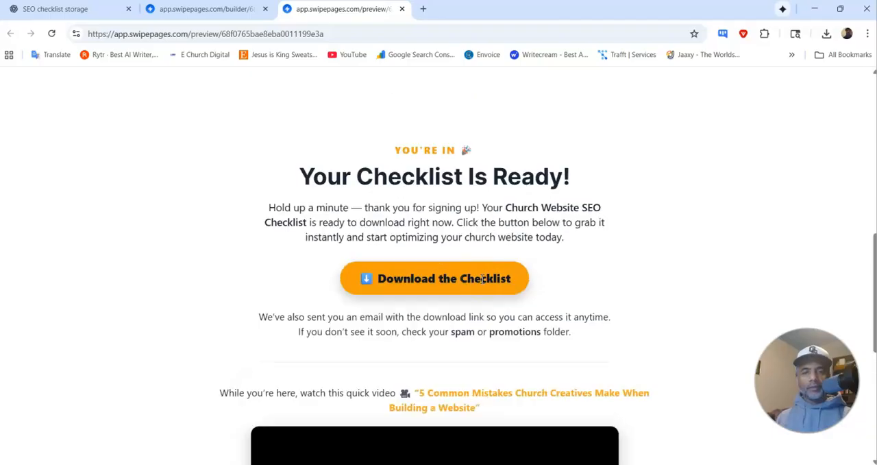
scroll(482, 281, "up", 4)
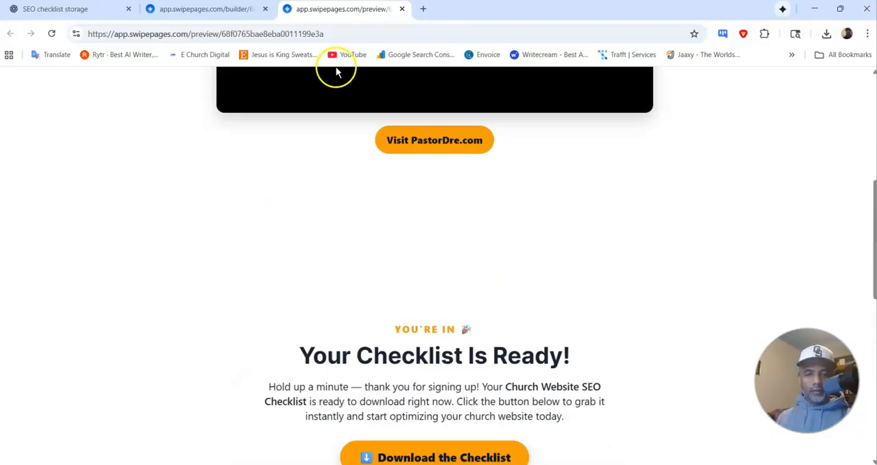
Step: In the second module's HTML, remove "Hold up a minute —" so the paragraph starts with "Thank you for signing up!"
left_click(196, 14)
scroll(129, 286, "up", 10)
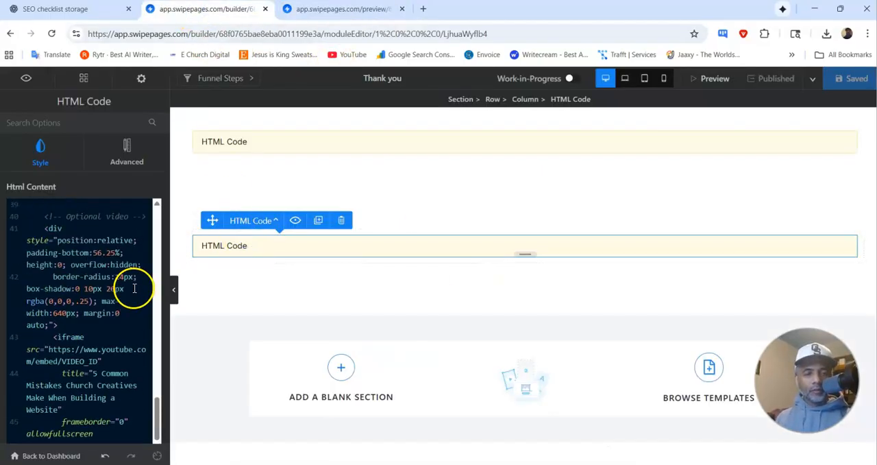
scroll(128, 283, "down", 3)
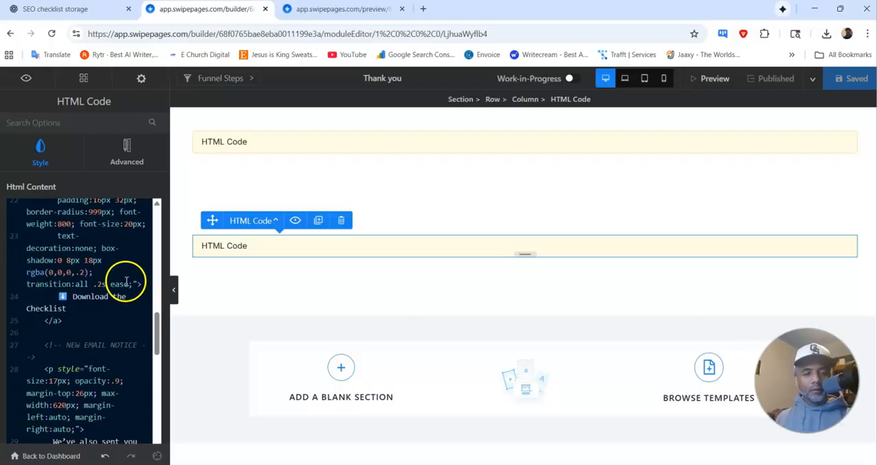
scroll(127, 282, "down", 3)
scroll(126, 281, "down", 1)
scroll(122, 282, "up", 6)
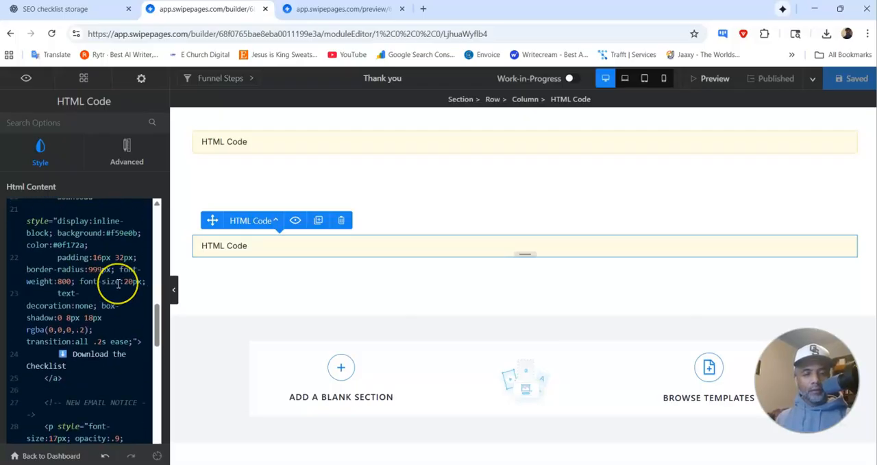
scroll(118, 283, "up", 3)
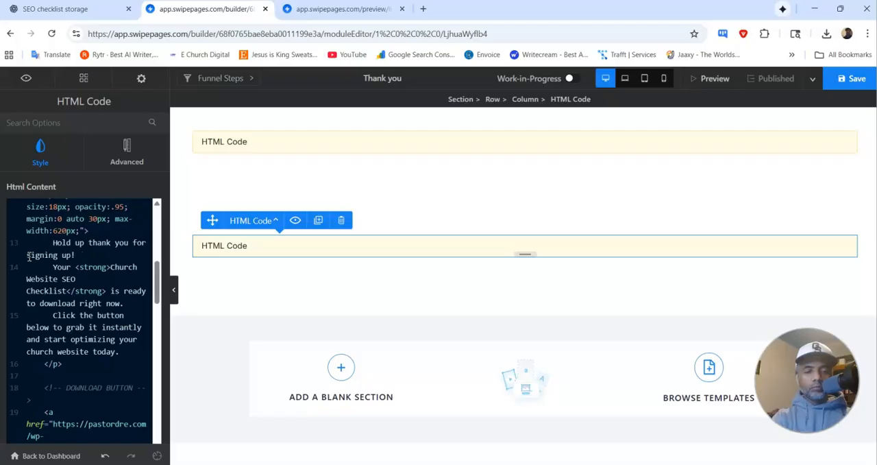
key("BackSpace")
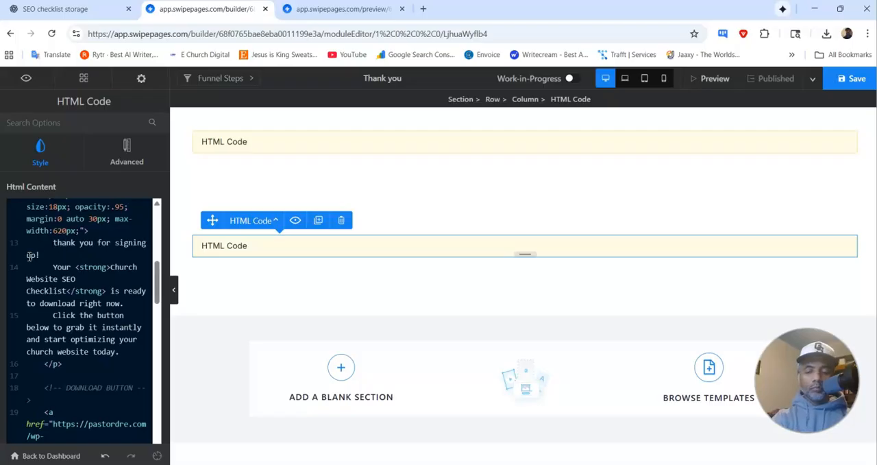
type("T")
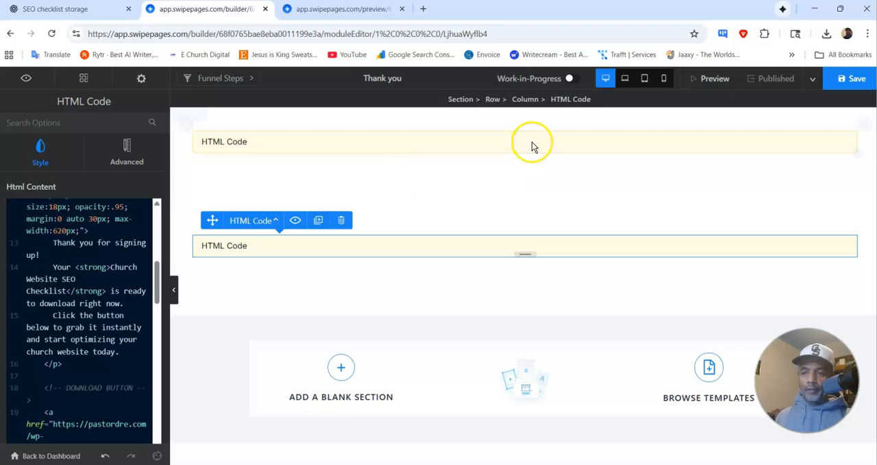
Step: Save and publish the shortened greeting, and check both page sections in the refreshed preview
left_click(847, 80)
left_click(781, 81)
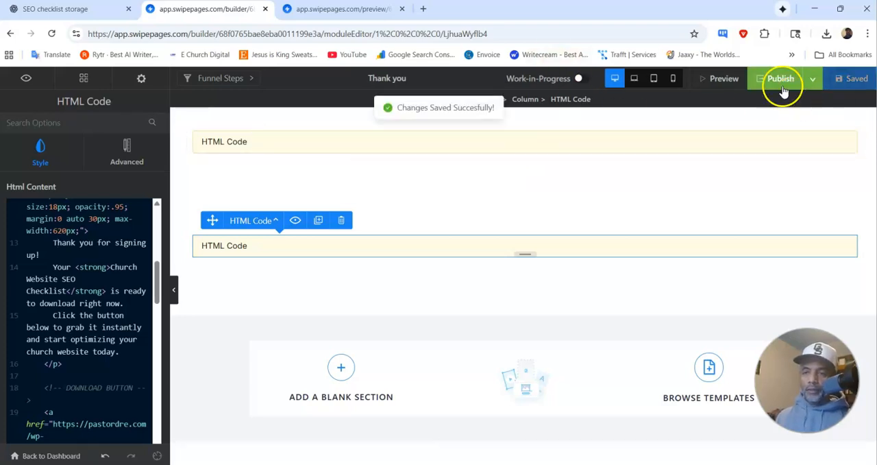
left_click(336, 10)
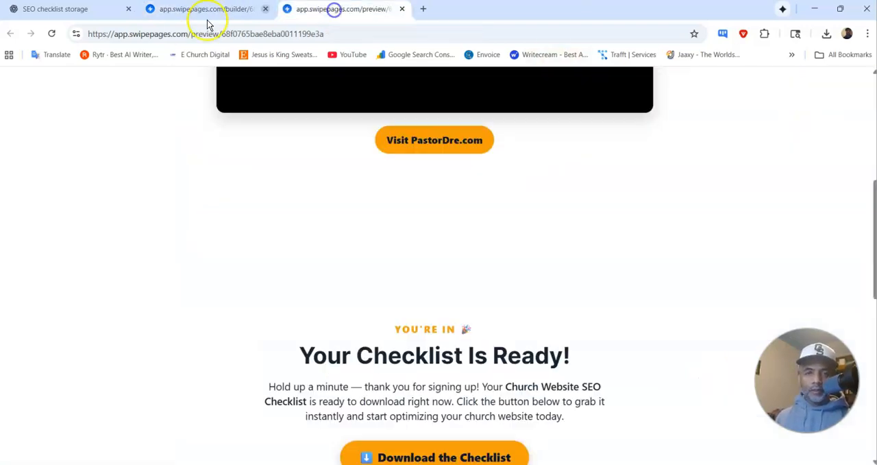
left_click(52, 34)
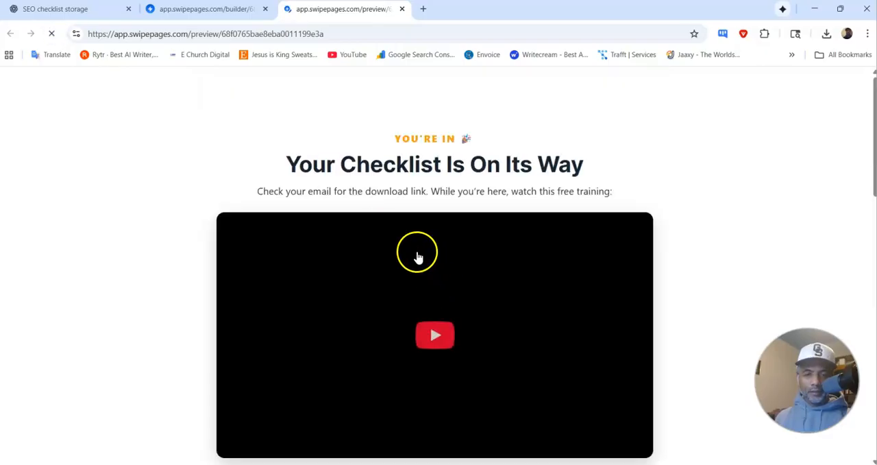
scroll(426, 241, "down", 4)
scroll(411, 144, "up", 3)
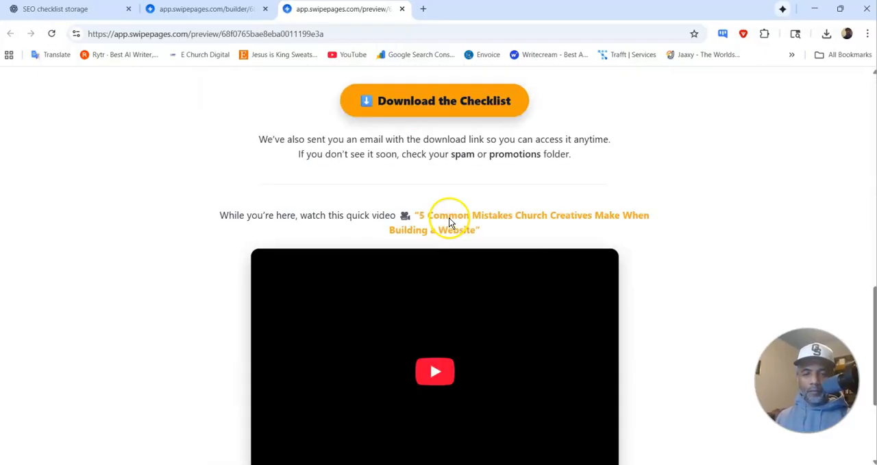
scroll(449, 219, "down", 3)
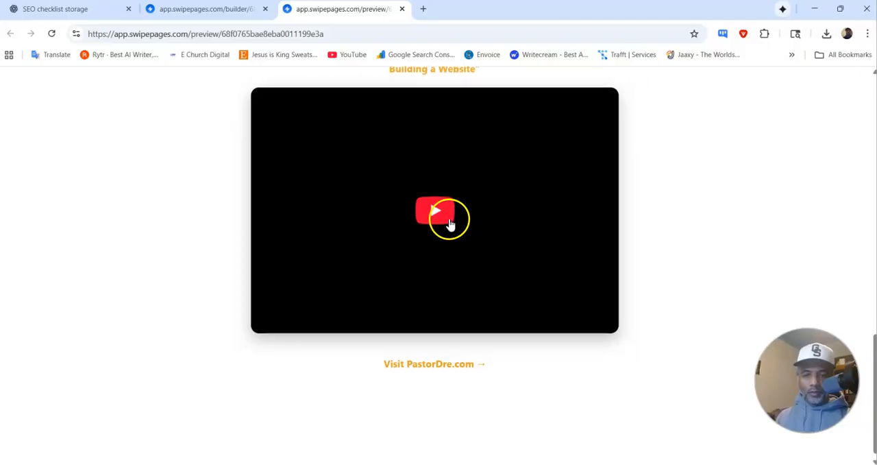
scroll(449, 220, "up", 3)
Step: Delete the first HTML Code module, which holds the original thank-you content, in the builder
left_click(185, 10)
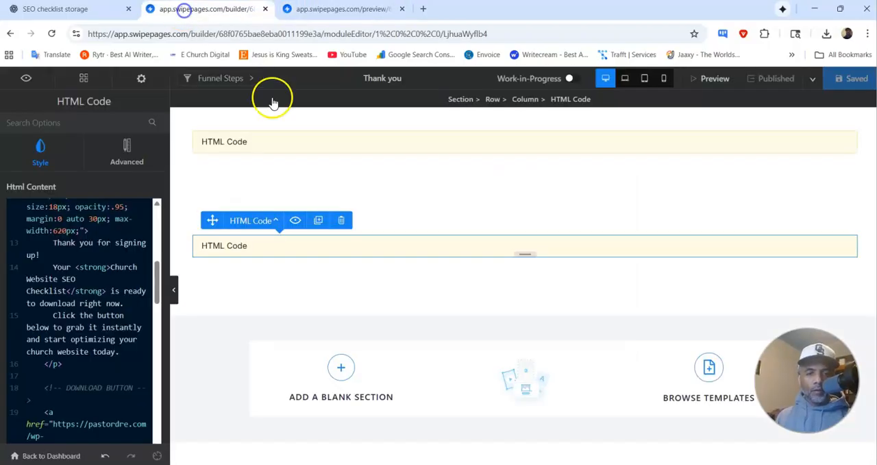
left_click(314, 148)
left_click(344, 116)
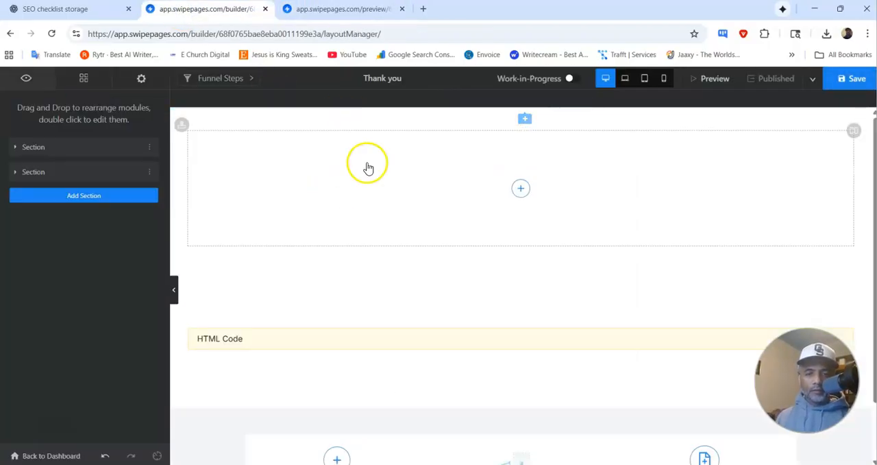
Step: Delete the empty first section left above the new download section
left_click(349, 172)
left_click(312, 120)
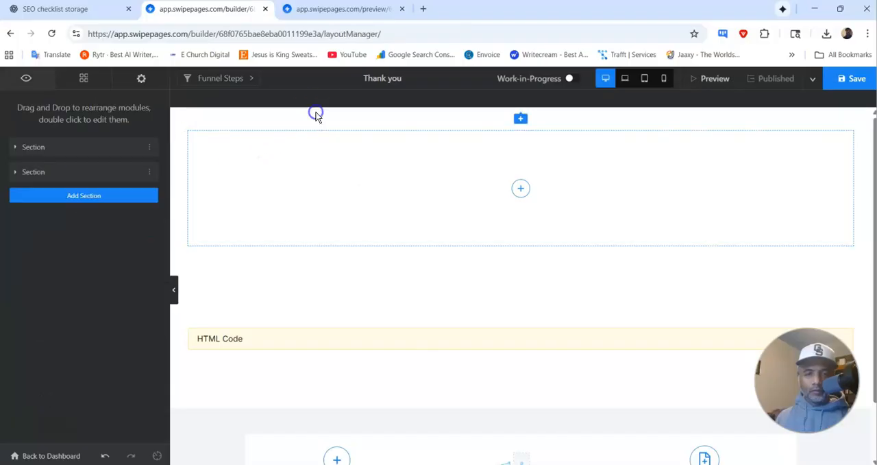
left_click(364, 151)
left_click(221, 119)
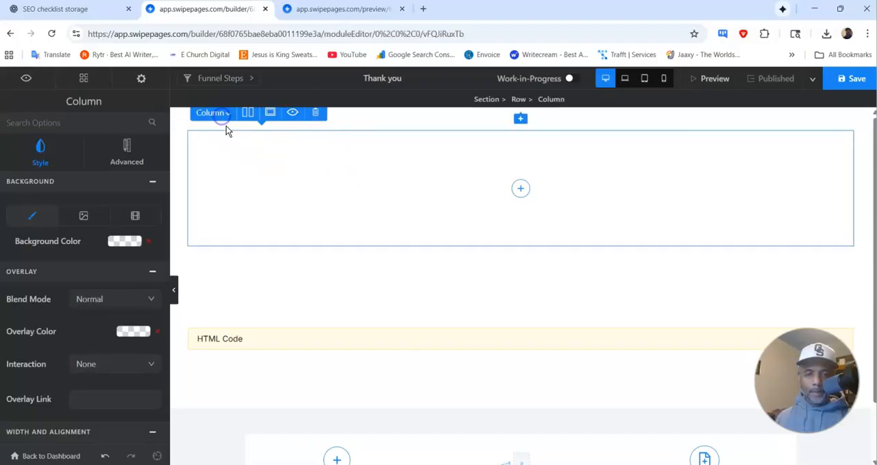
left_click(220, 118)
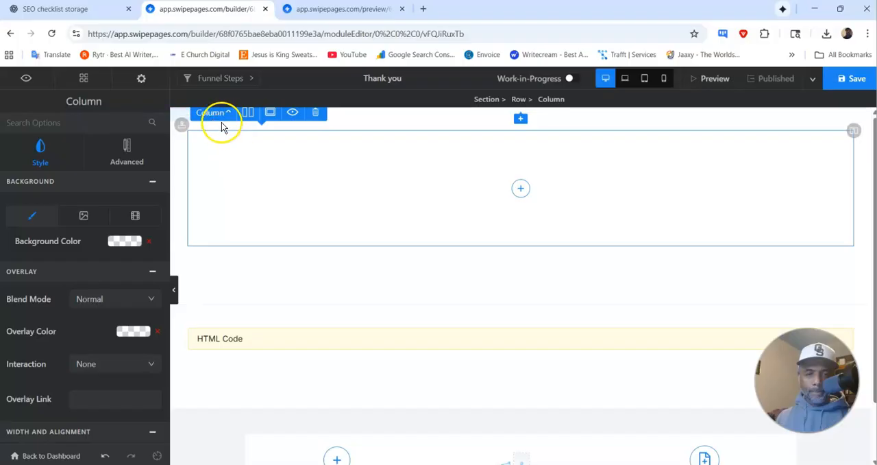
right_click(220, 119)
key("Escape")
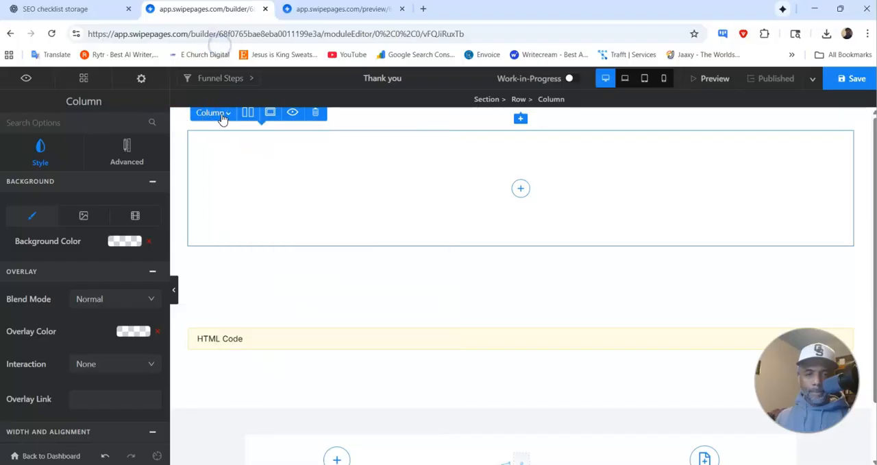
left_click(296, 252)
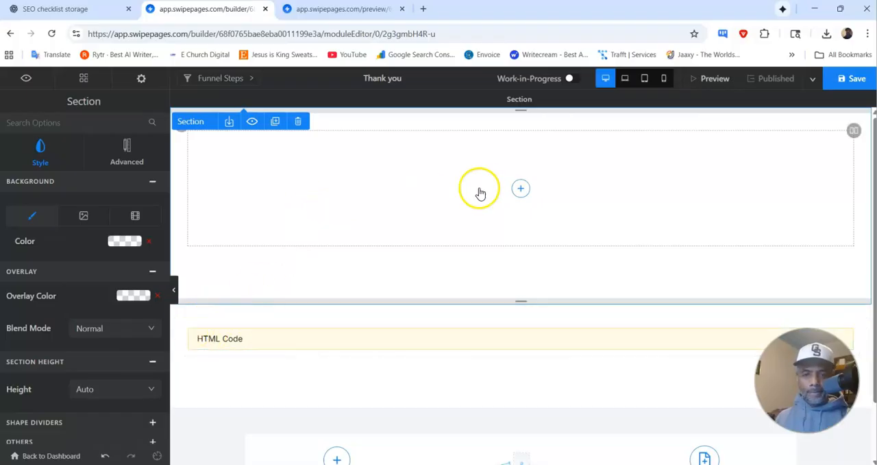
left_click(298, 120)
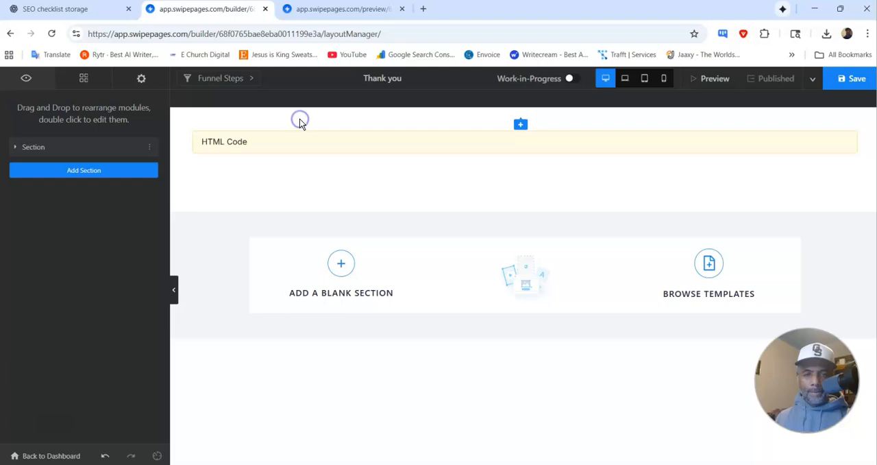
Step: Save and publish the single-section Thank you page and refresh its preview
left_click(850, 78)
left_click(772, 79)
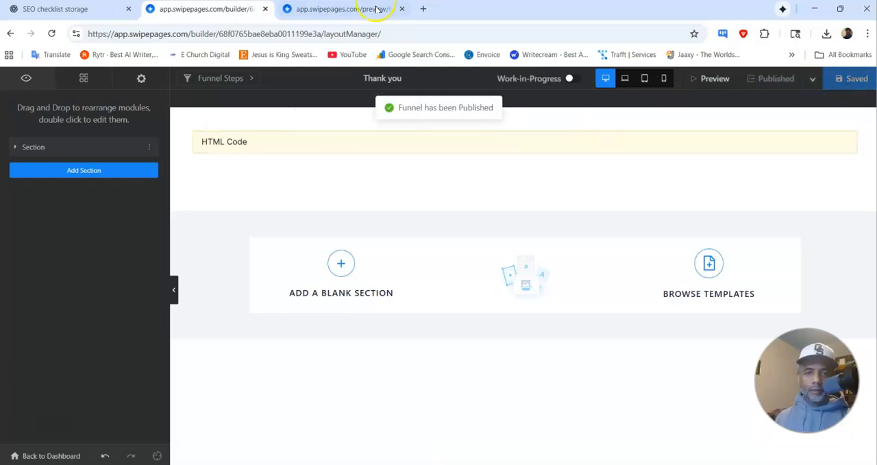
left_click(367, 9)
left_click(51, 34)
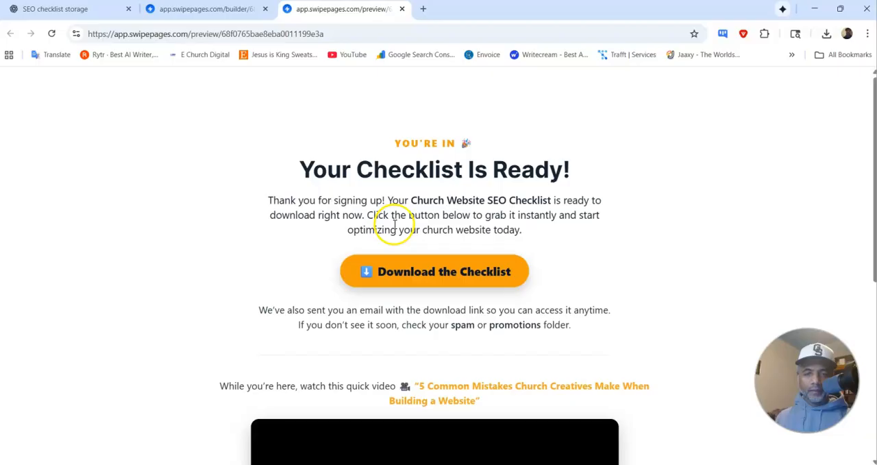
Step: Compare the Thank you page's remaining HTML Code section in the builder with the page preview
left_click(198, 9)
left_click(417, 131)
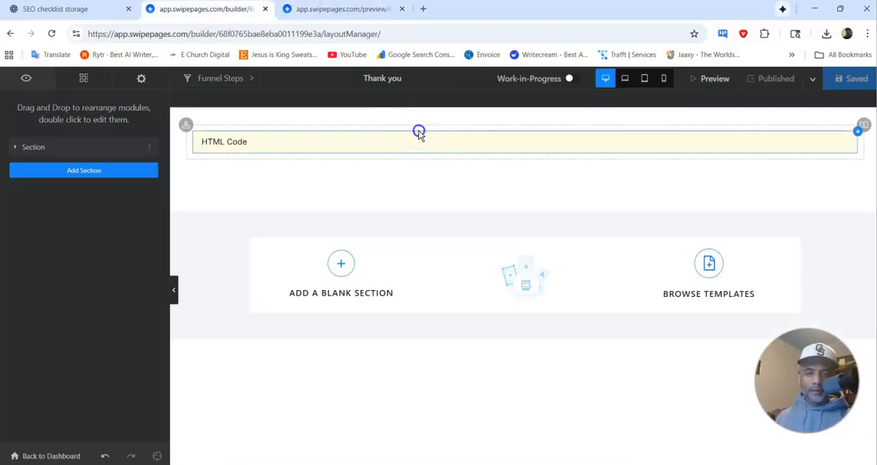
left_click(489, 121)
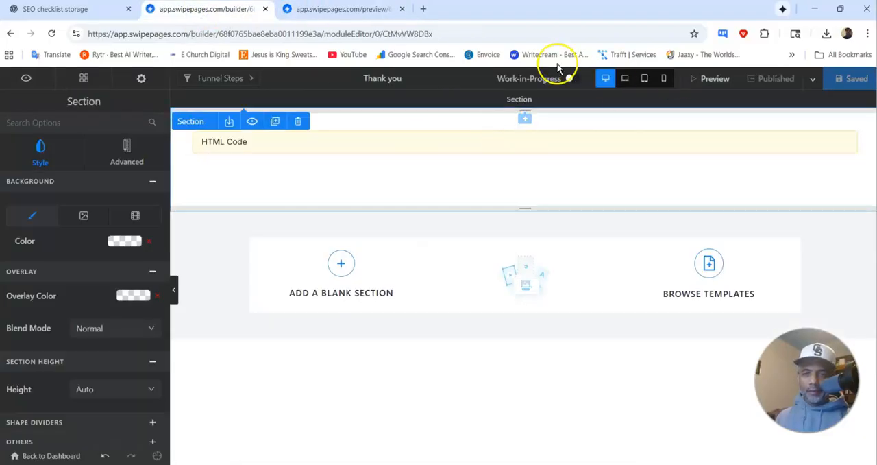
left_click(345, 10)
scroll(449, 109, "up", 1)
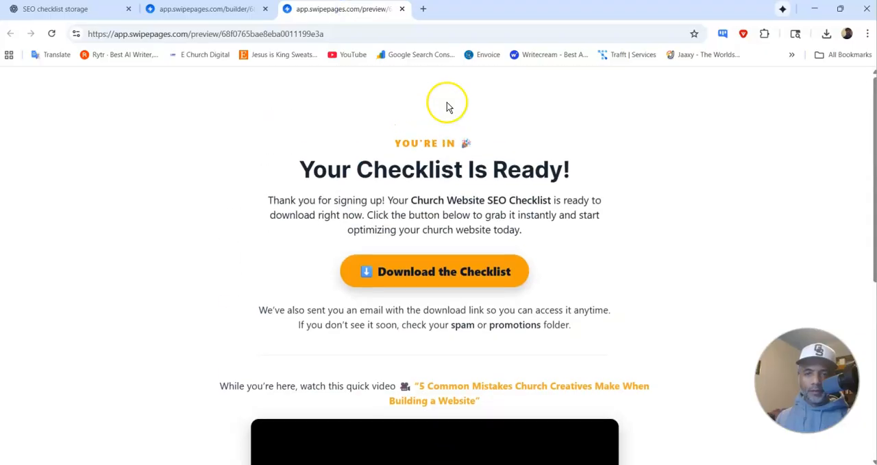
left_click(186, 11)
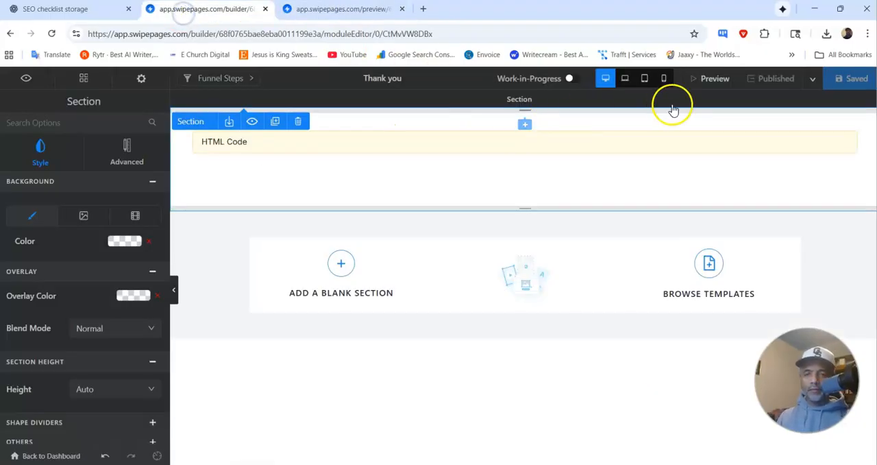
left_click(349, 9)
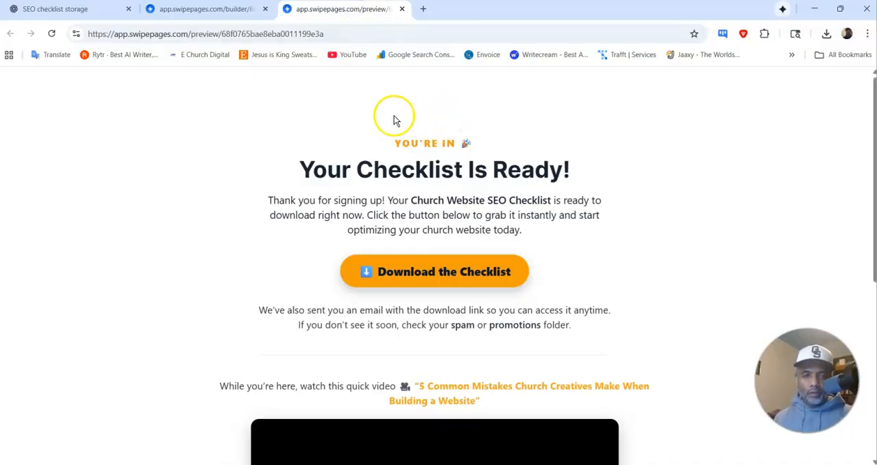
Step: Switch to the YouTube Studio window, review the channel description with the checklist link and hashtags, and select all its text
left_click(98, 10)
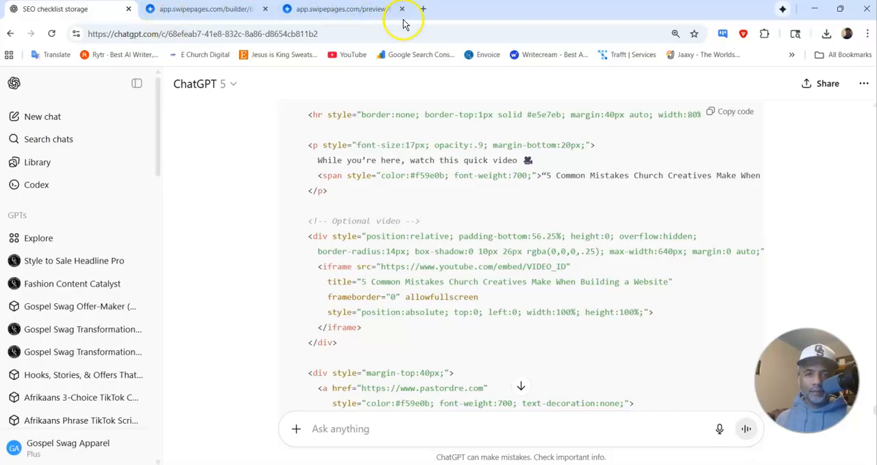
left_click(473, 420)
mouse_move(516, 464)
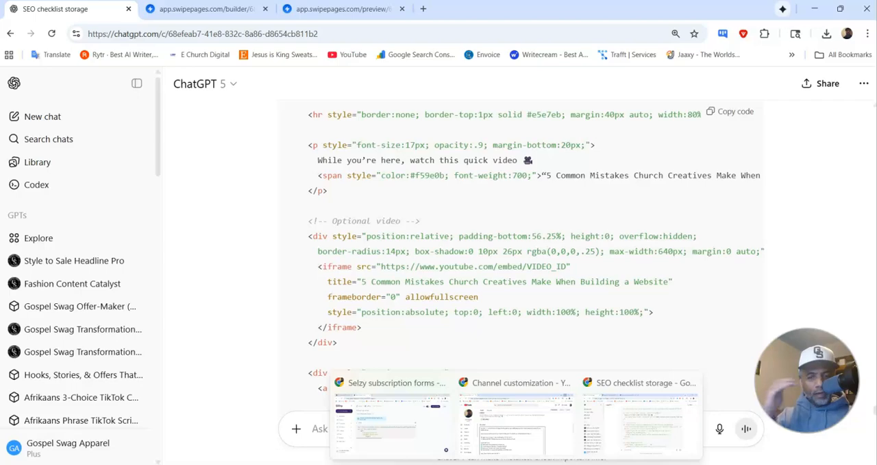
left_click(519, 447)
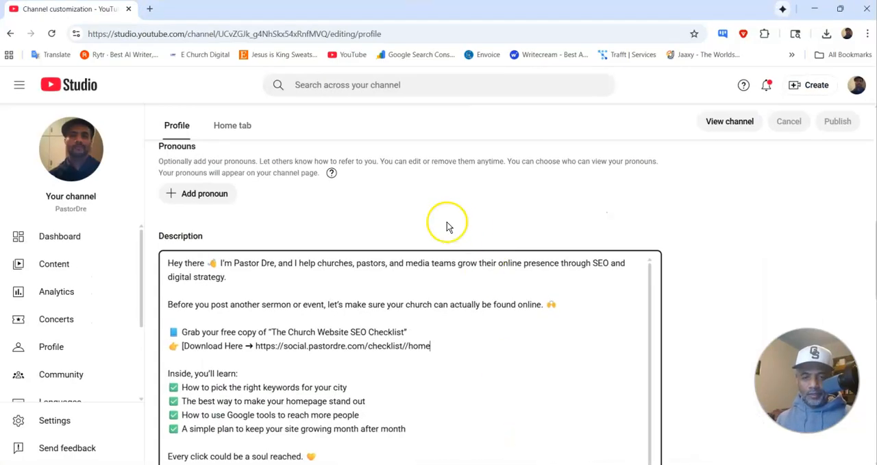
scroll(326, 279, "up", 3)
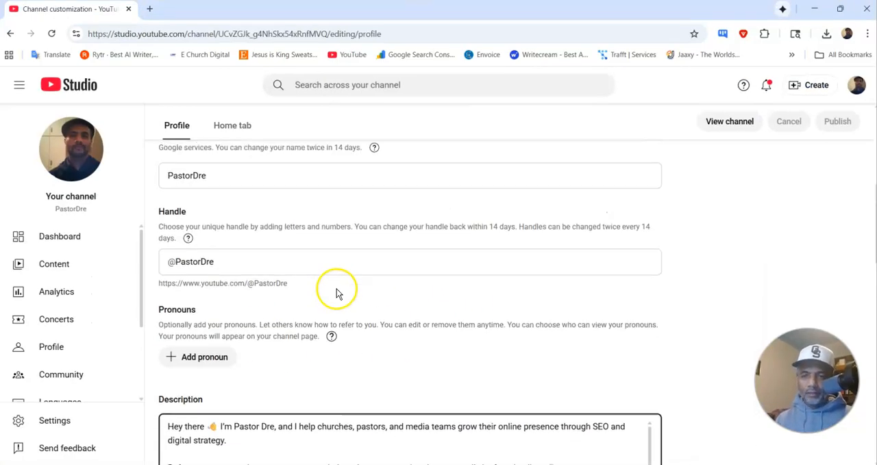
scroll(337, 290, "down", 5)
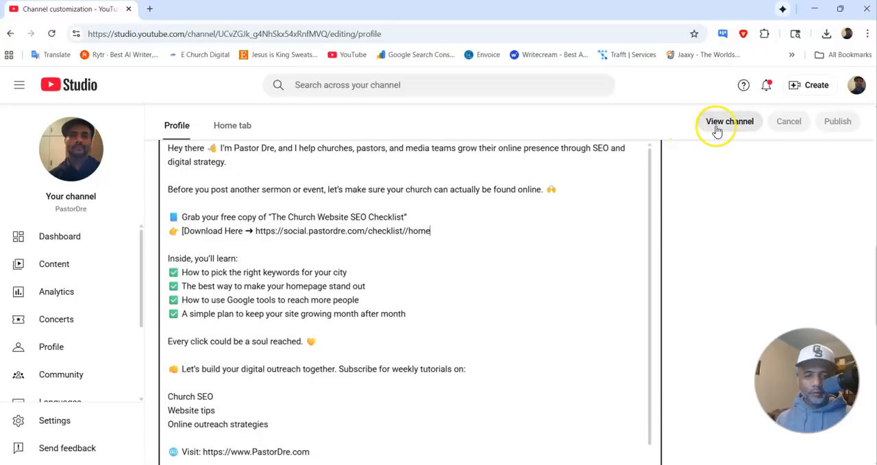
scroll(272, 265, "up", 2)
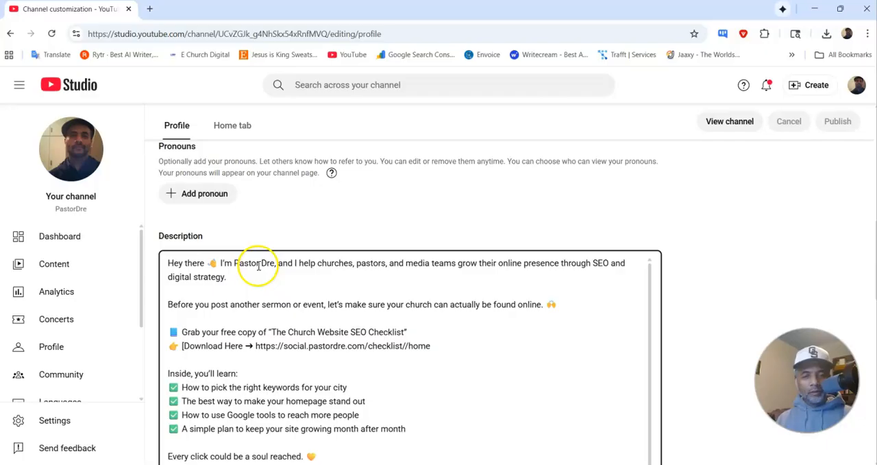
scroll(258, 267, "down", 5)
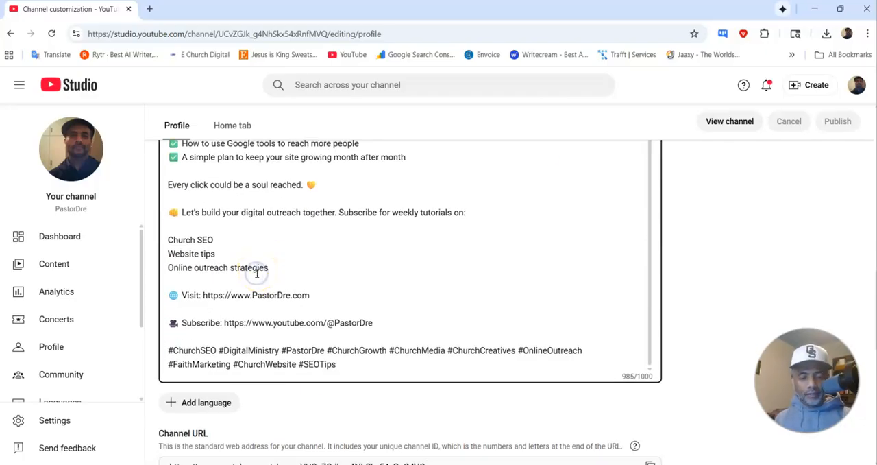
key("ctrl+a")
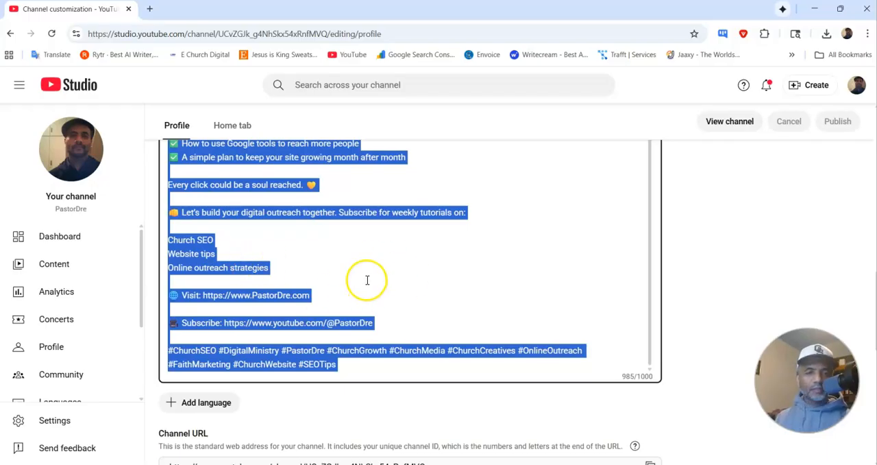
Step: Open the channel dashboard in YouTube Studio, and look over the public channel page
scroll(87, 333, "down", 2)
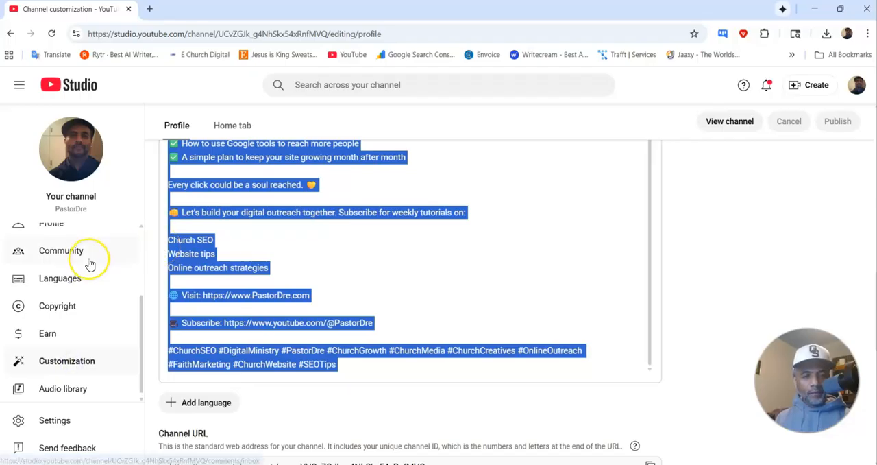
scroll(90, 264, "up", 2)
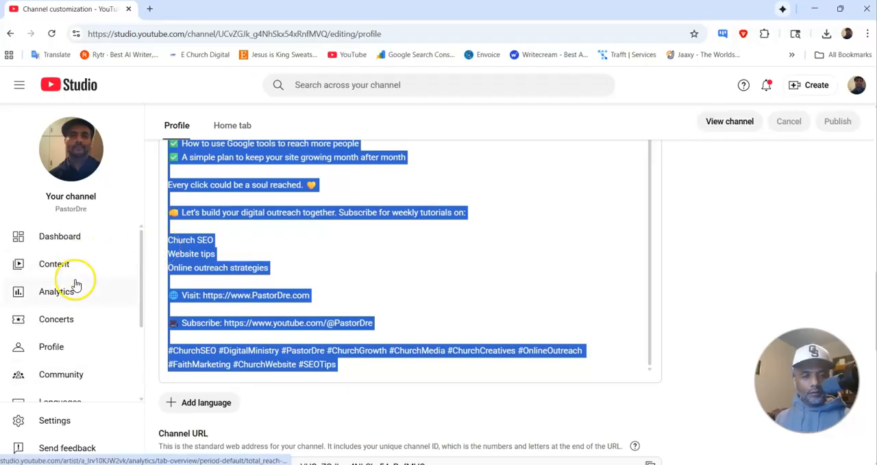
left_click(81, 240)
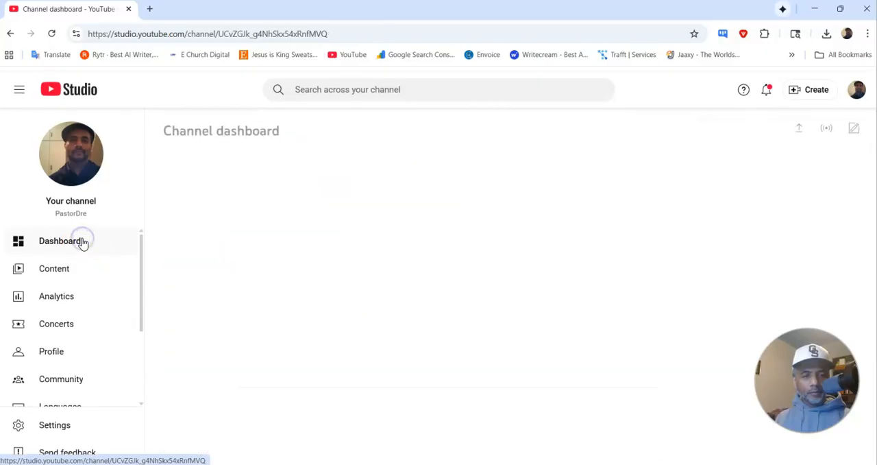
scroll(82, 252, "down", 2)
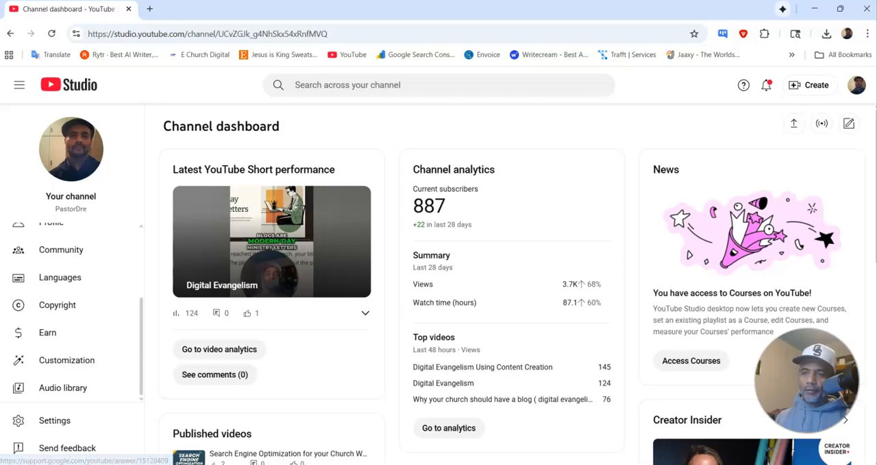
left_click(857, 85)
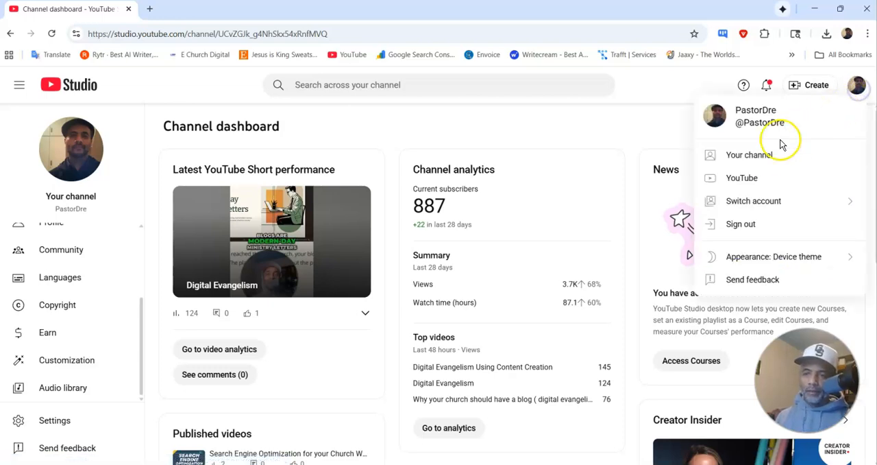
left_click(763, 162)
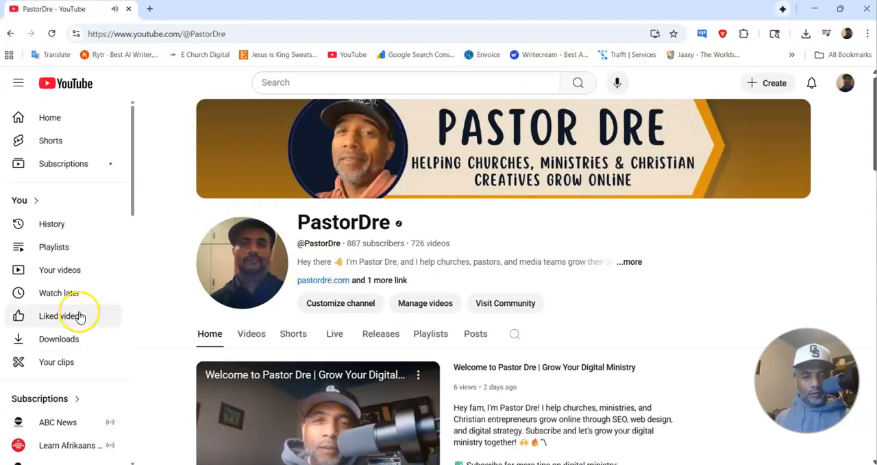
scroll(81, 312, "down", 4)
scroll(80, 309, "down", 3)
scroll(80, 305, "up", 7)
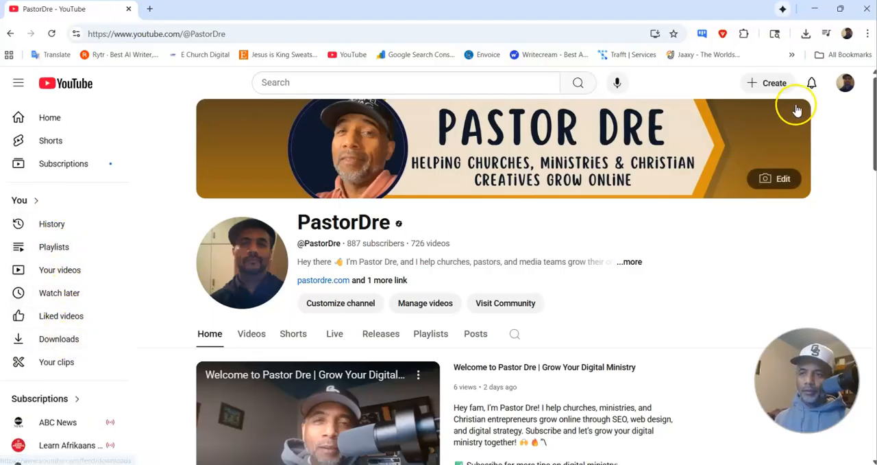
left_click(846, 83)
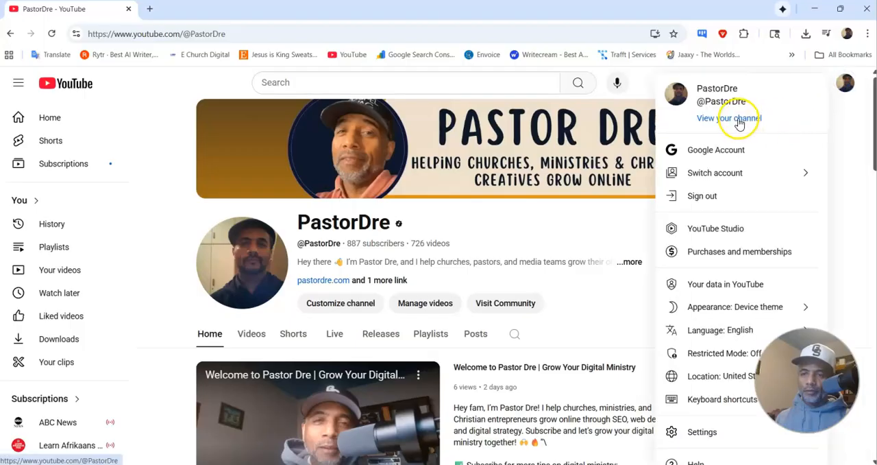
left_click(716, 228)
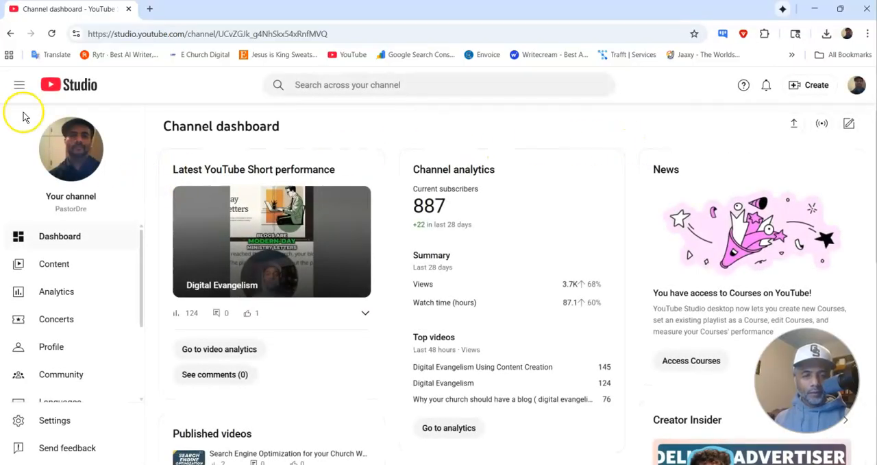
left_click(10, 33)
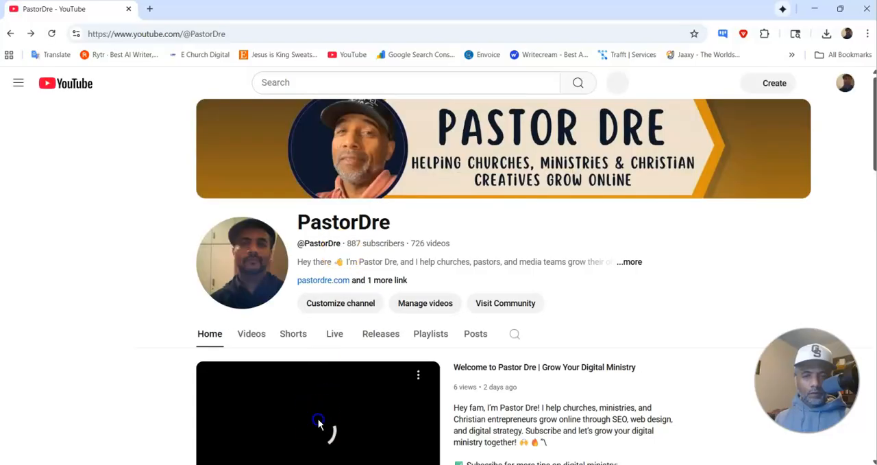
Step: Open the channel's customization settings and examine its profile details and home page layout sections
left_click(333, 308)
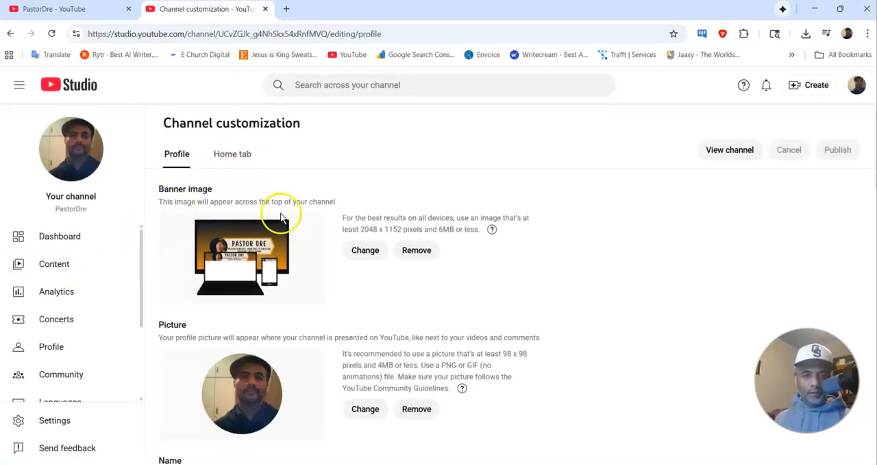
scroll(282, 214, "down", 5)
scroll(283, 218, "down", 1)
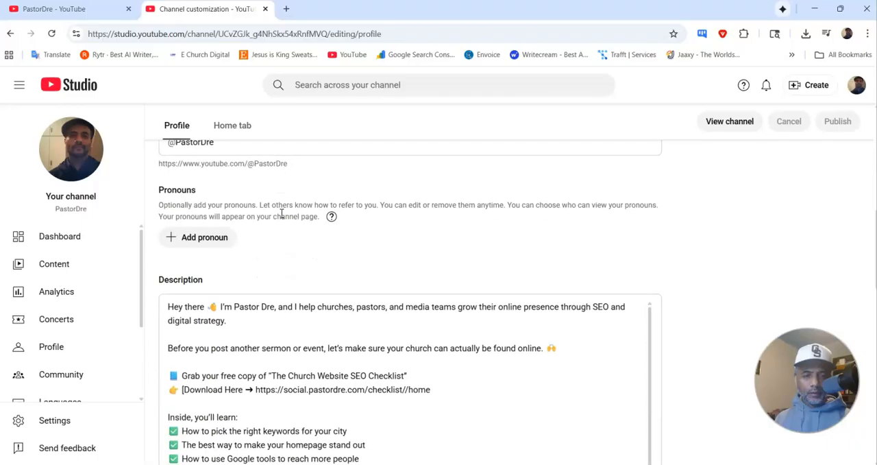
scroll(281, 214, "down", 3)
scroll(279, 212, "up", 8)
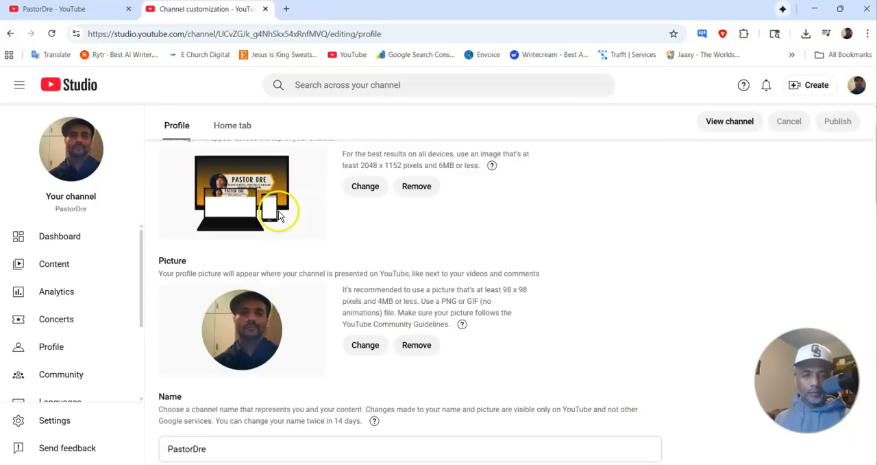
scroll(280, 215, "up", 1)
left_click(246, 160)
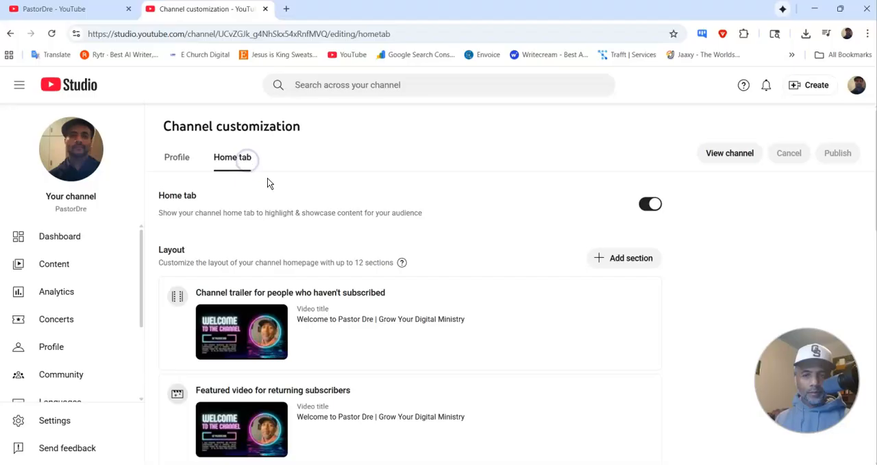
scroll(297, 233, "down", 10)
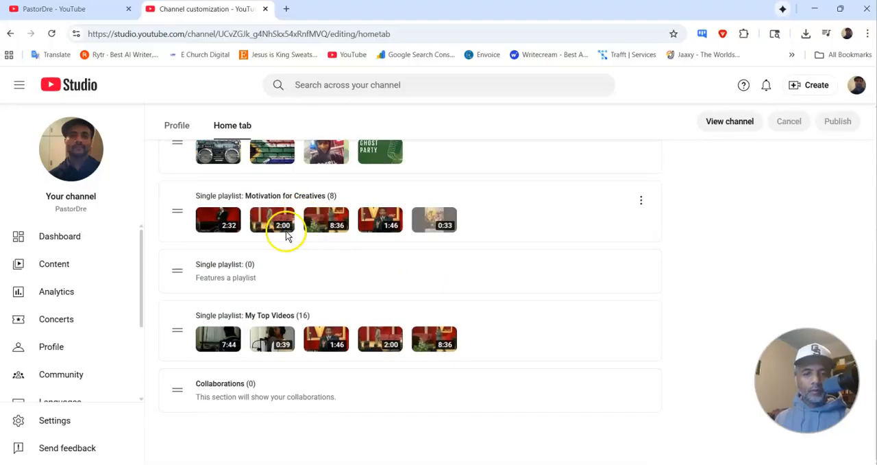
scroll(63, 287, "down", 3)
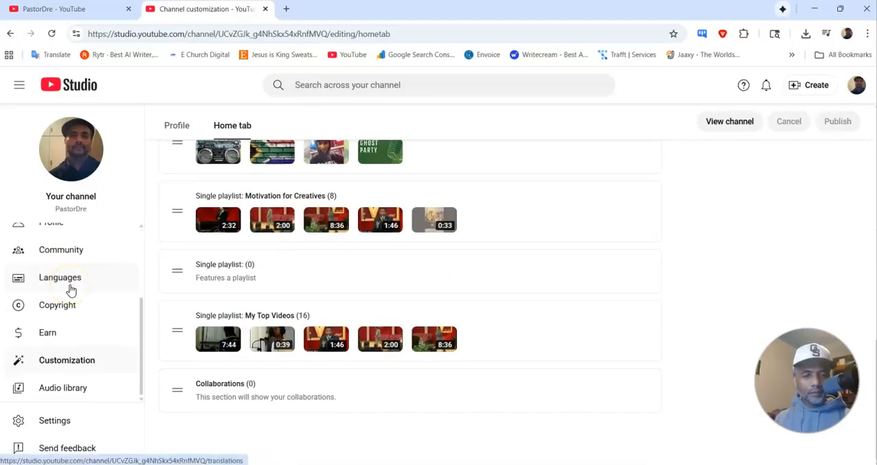
Step: Check the channel's profile customization, video content list and dashboard in YouTube Studio
left_click(89, 365)
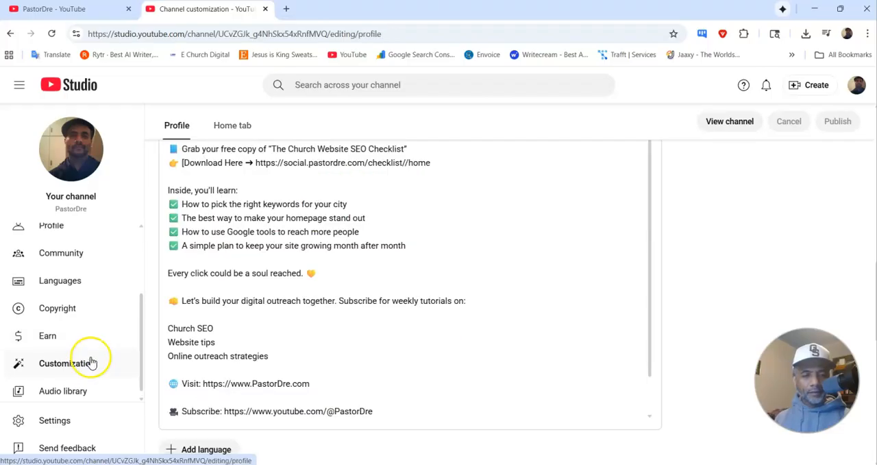
scroll(92, 362, "up", 3)
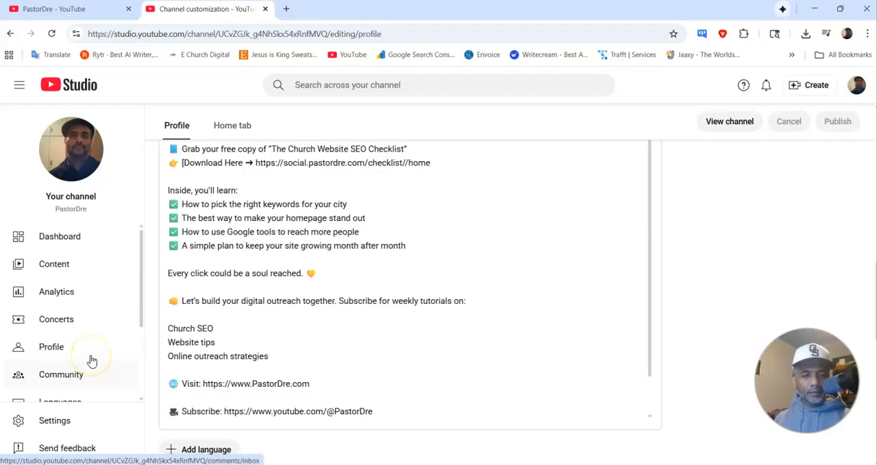
left_click(59, 269)
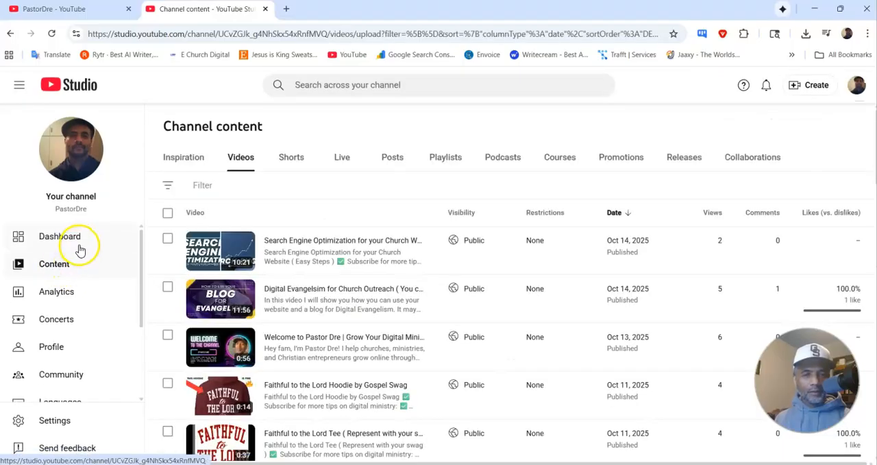
left_click(76, 241)
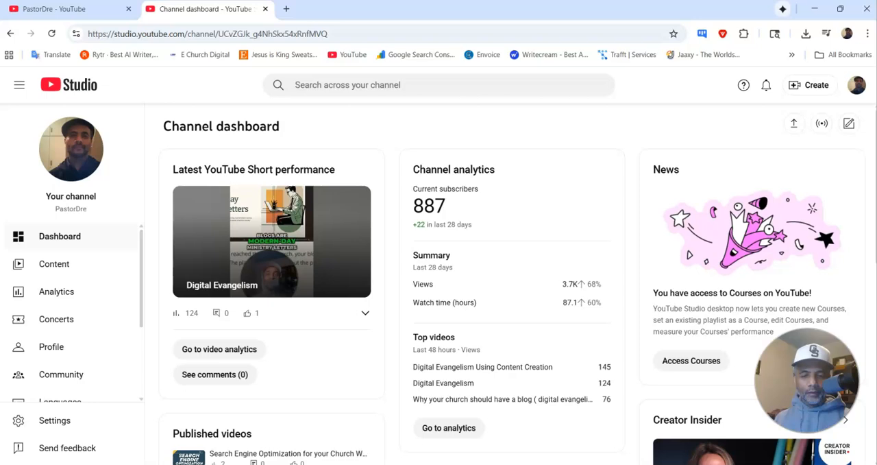
Step: Search Google in a new browser tab for "how do I change the default upload in youtube"
left_click(287, 15)
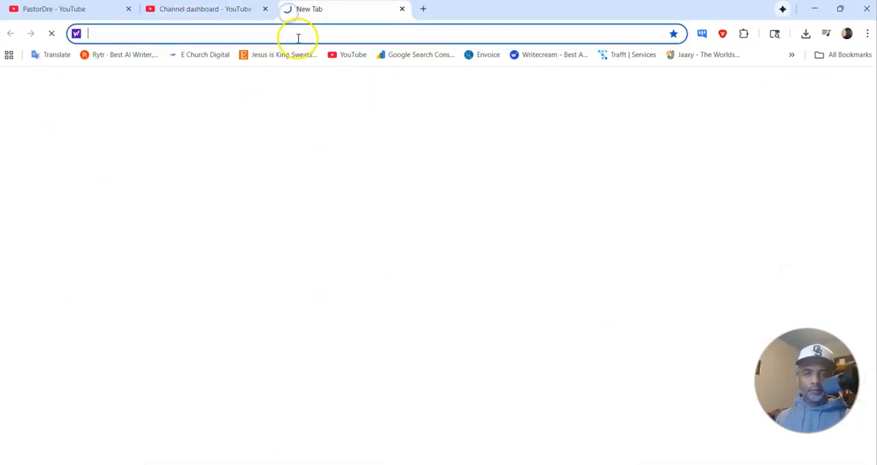
type("goo")
key("Return")
left_click(335, 214)
type("how d")
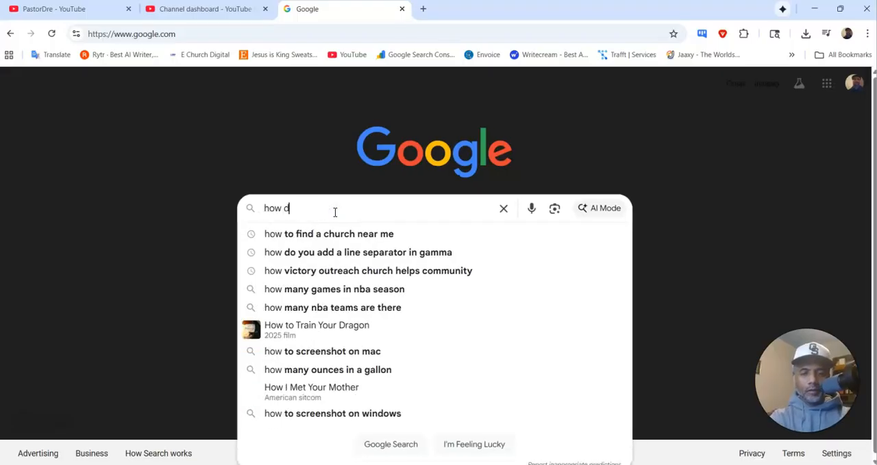
type("o I change the ")
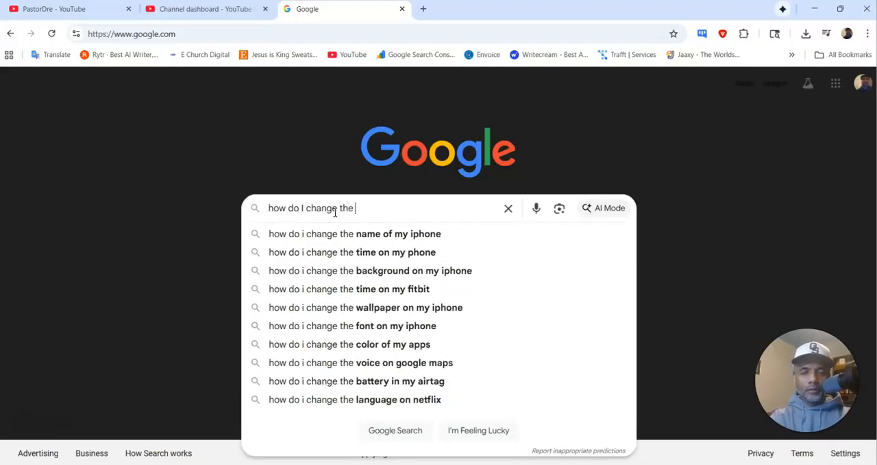
type("defaul")
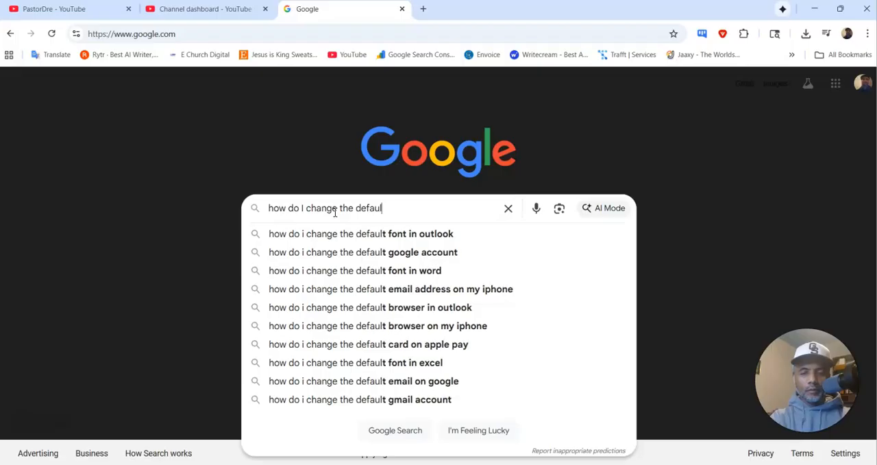
type("t upload ")
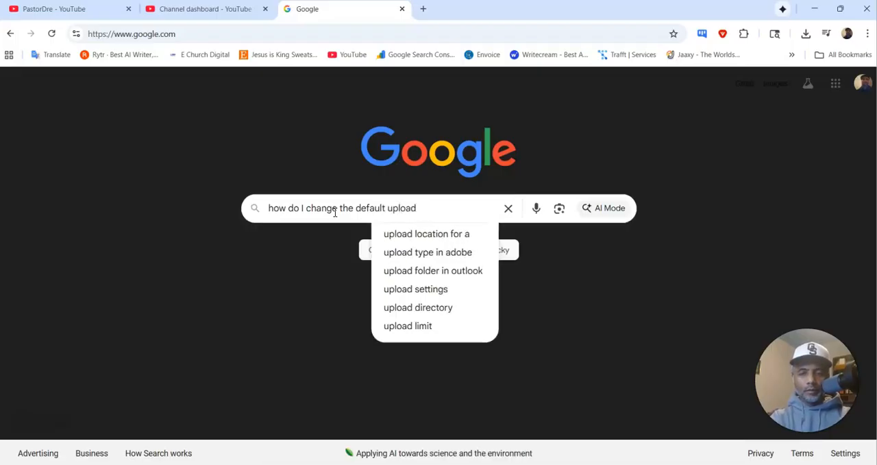
type("in youtube")
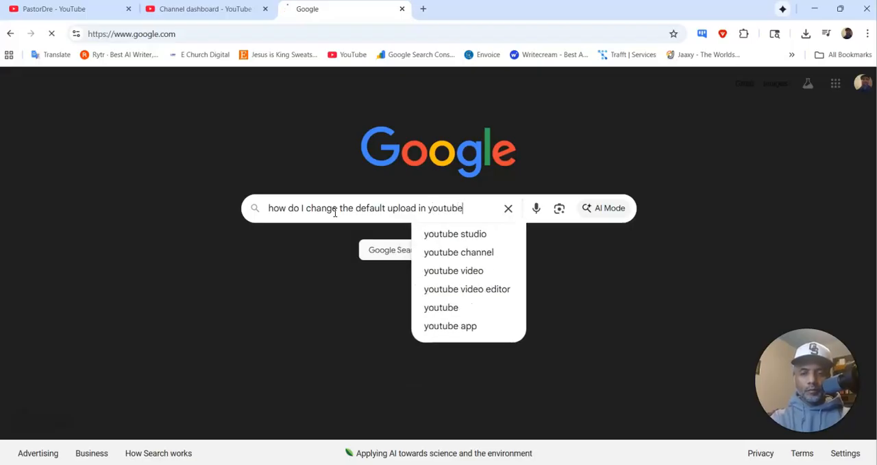
key("Return")
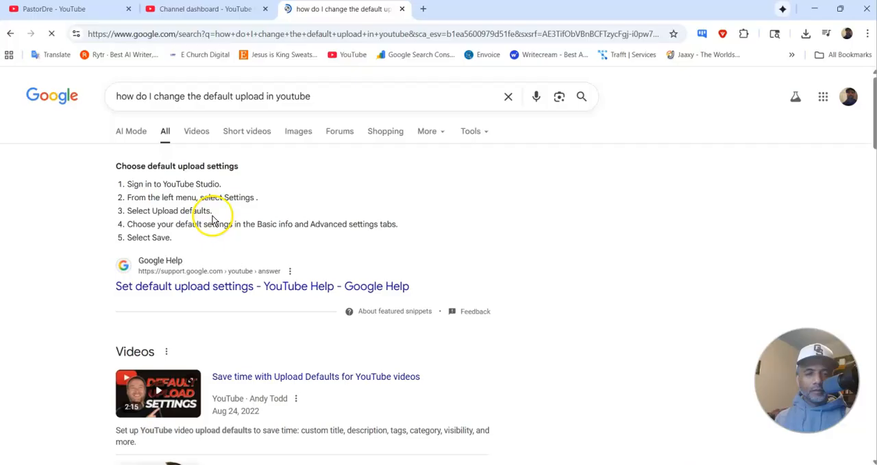
Step: Look through the YouTube Studio dashboard and public channel page for the upload default settings, rechecking the Google instructions
left_click(177, 9)
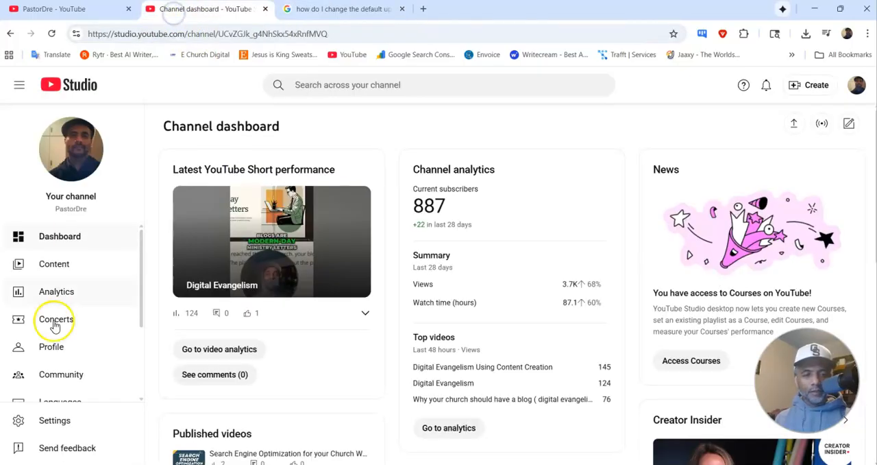
scroll(74, 345, "down", 3)
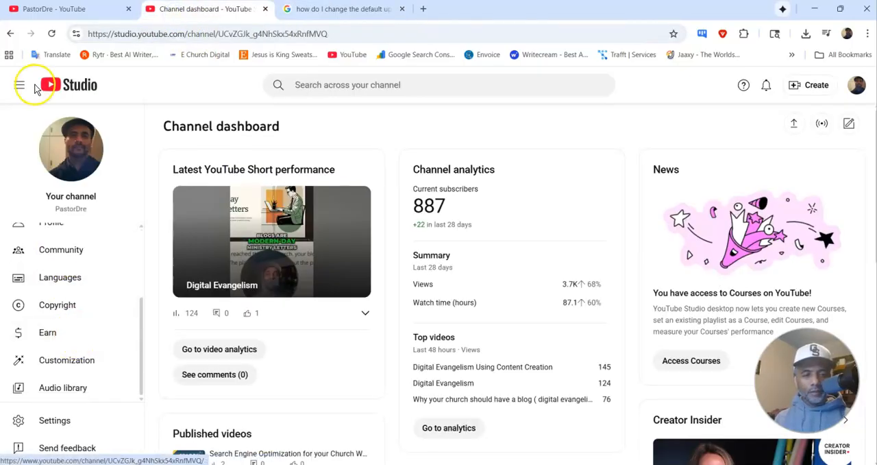
left_click(41, 9)
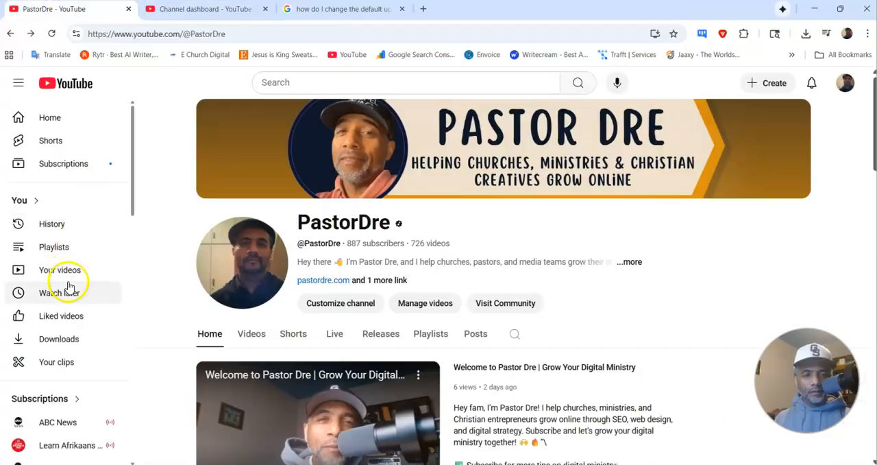
scroll(72, 213, "down", 6)
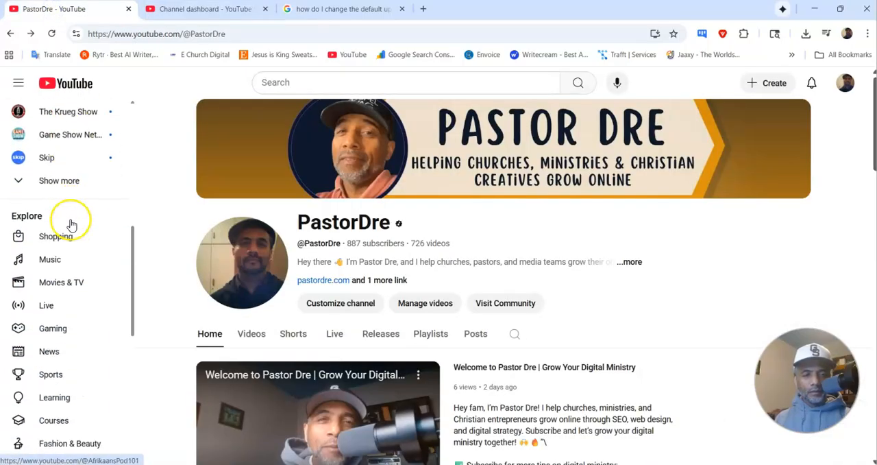
left_click(384, 9)
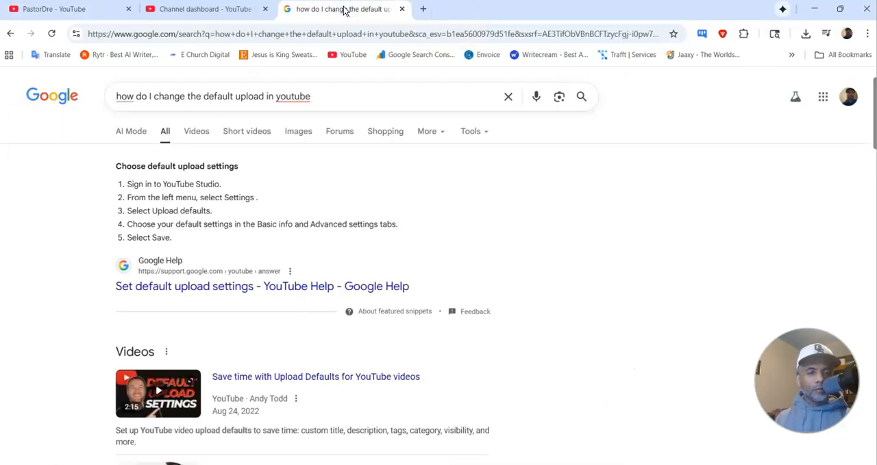
left_click(96, 10)
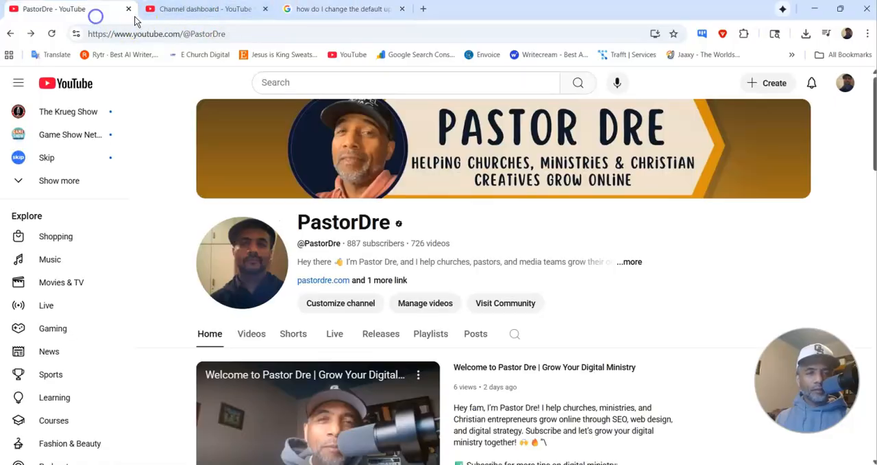
Step: Open YouTube Studio from the public channel page's account options, and look through its navigation for the settings
left_click(845, 85)
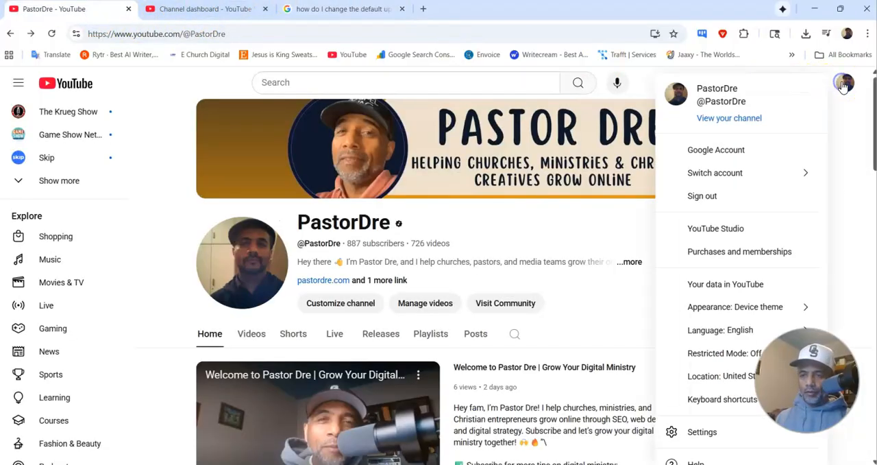
left_click(729, 227)
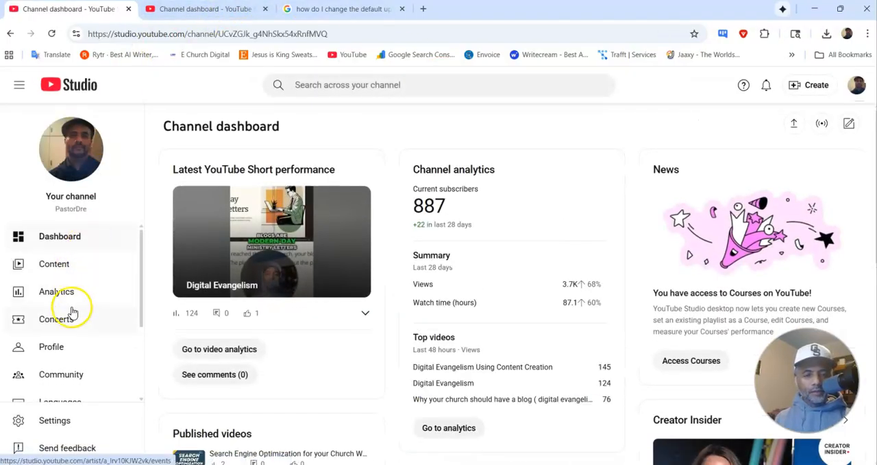
scroll(69, 312, "down", 4)
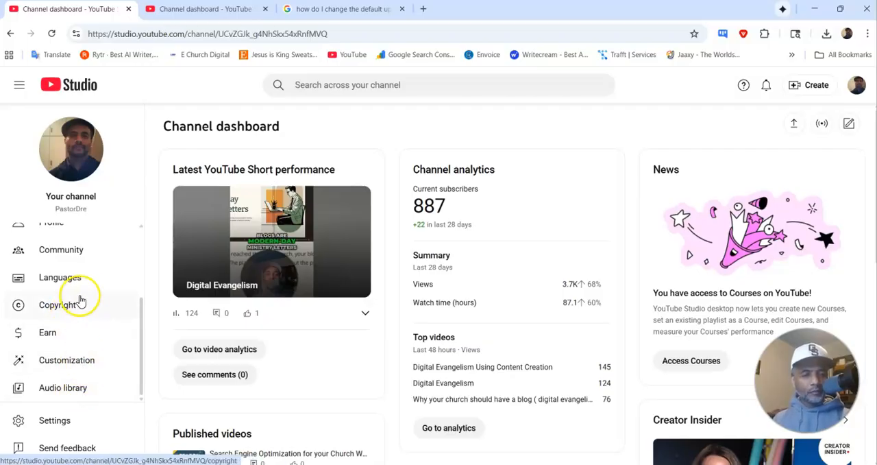
scroll(86, 300, "up", 2)
scroll(85, 294, "up", 1)
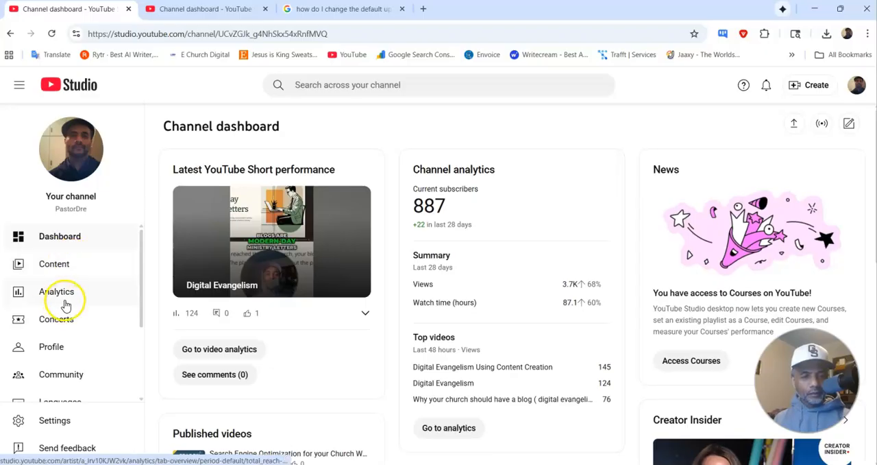
scroll(67, 302, "down", 2)
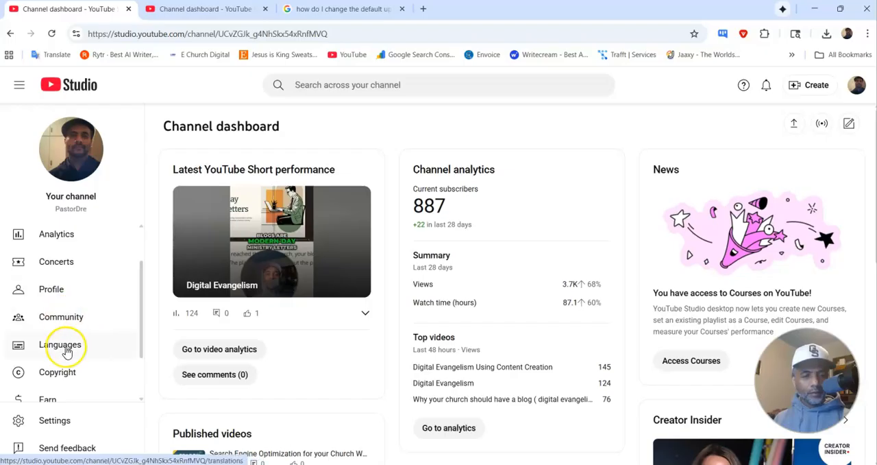
scroll(66, 349, "down", 2)
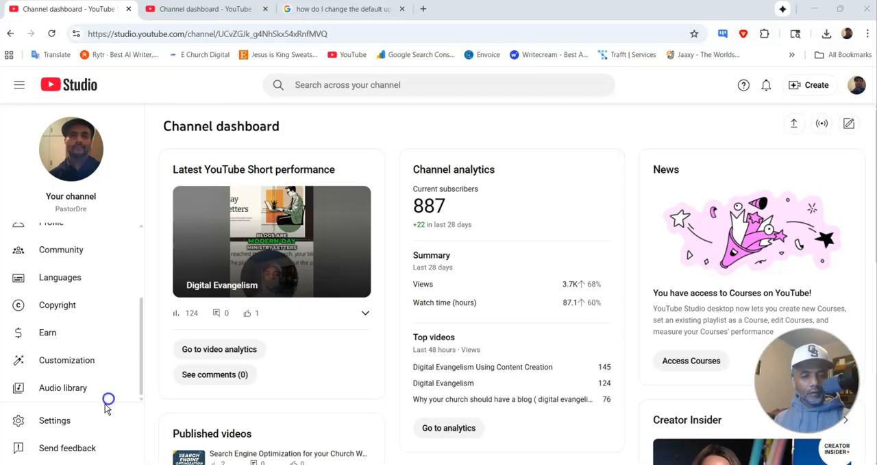
Step: In the upload defaults, replace the description's subscribe and resource guide lines with the copied channel description, and save
left_click(90, 421)
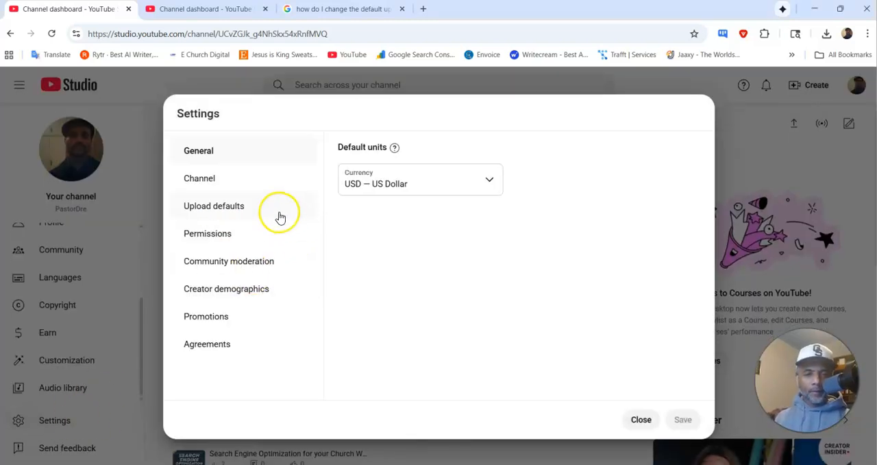
left_click(245, 212)
left_click(392, 313)
left_click_drag(597, 313, 311, 272)
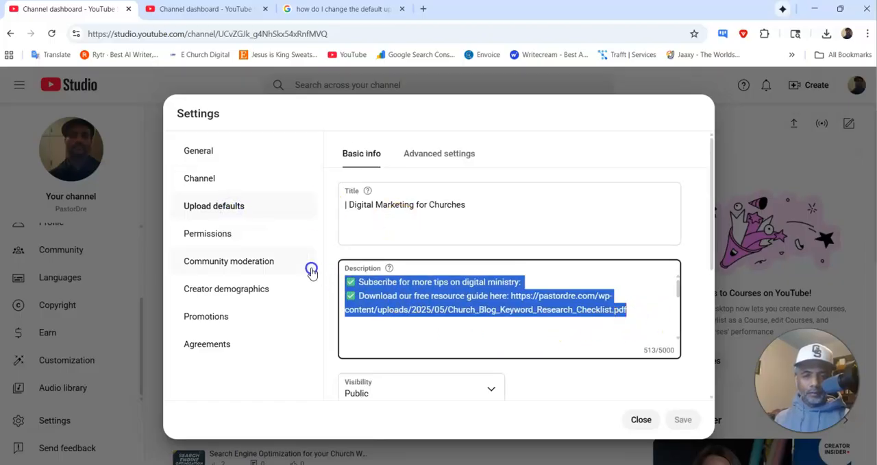
key("ctrl+v")
scroll(531, 309, "up", 1)
scroll(530, 309, "up", 5)
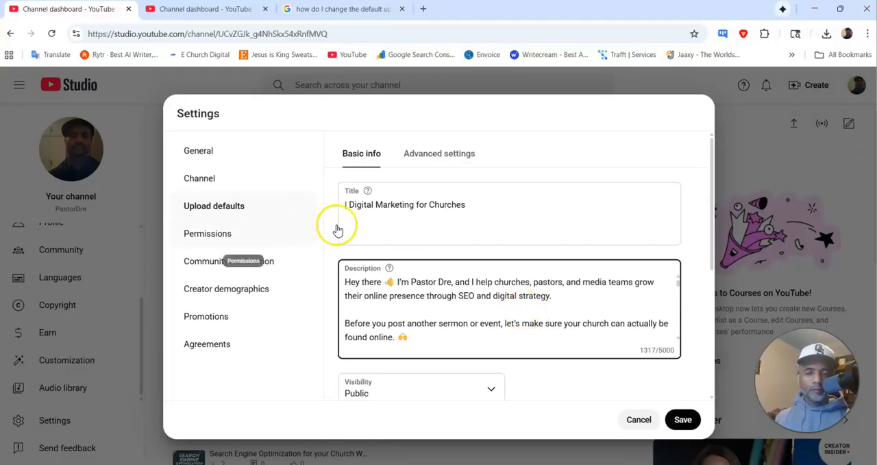
scroll(394, 291, "down", 6)
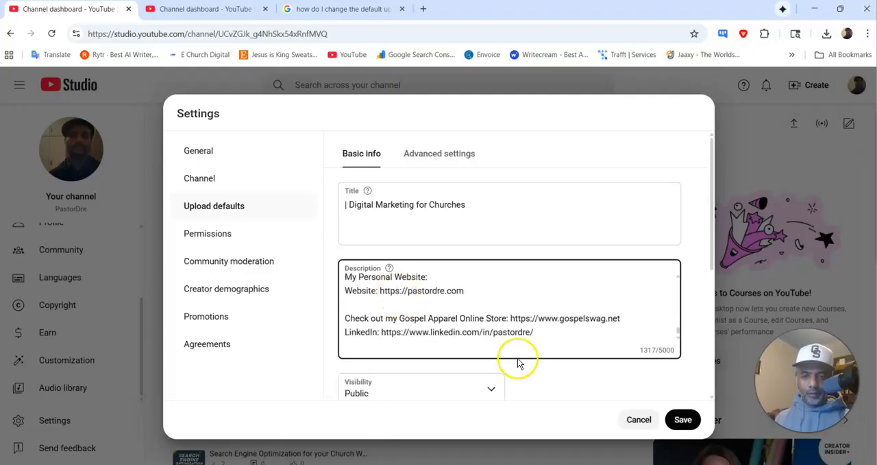
left_click(683, 419)
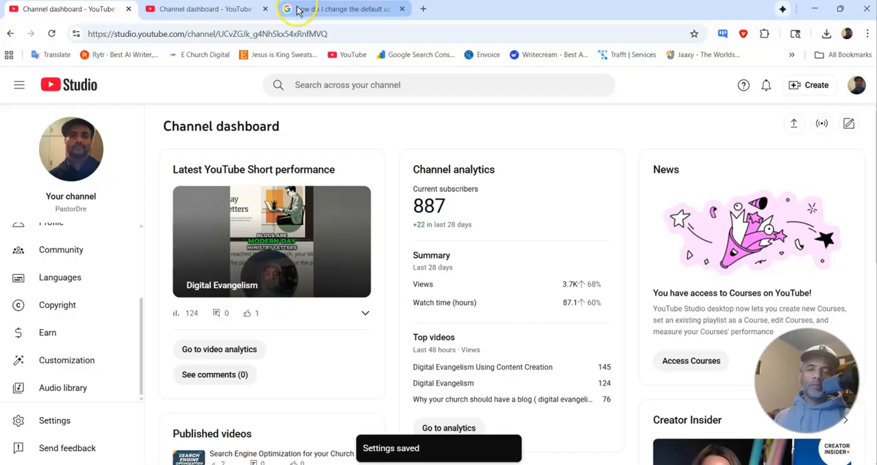
Step: Switch to the Selzy window and start a new email campaign, staying with the old version of the editor
mouse_move(517, 464)
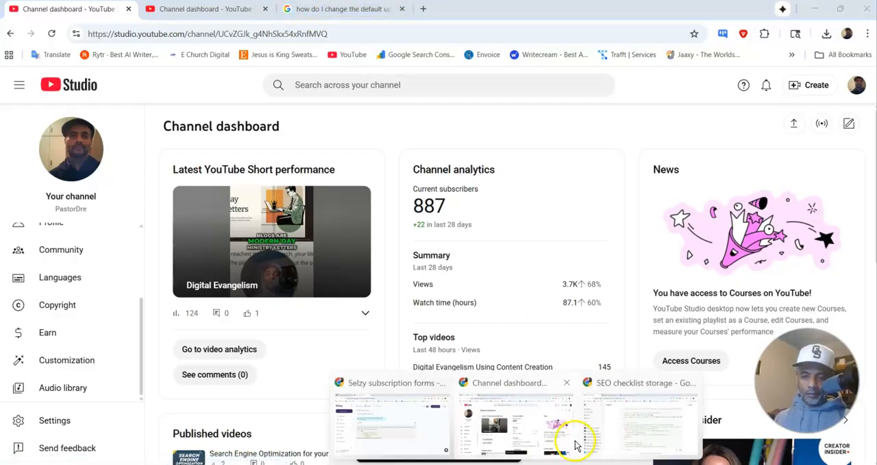
left_click(429, 433)
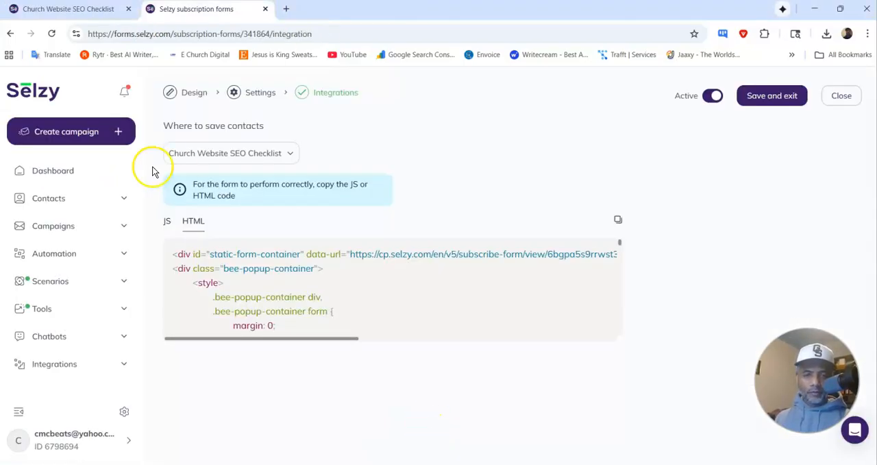
left_click(68, 253)
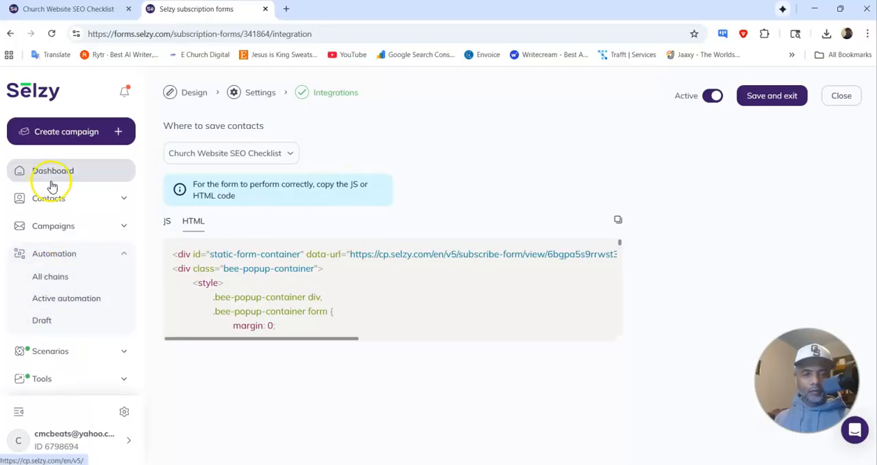
left_click(63, 137)
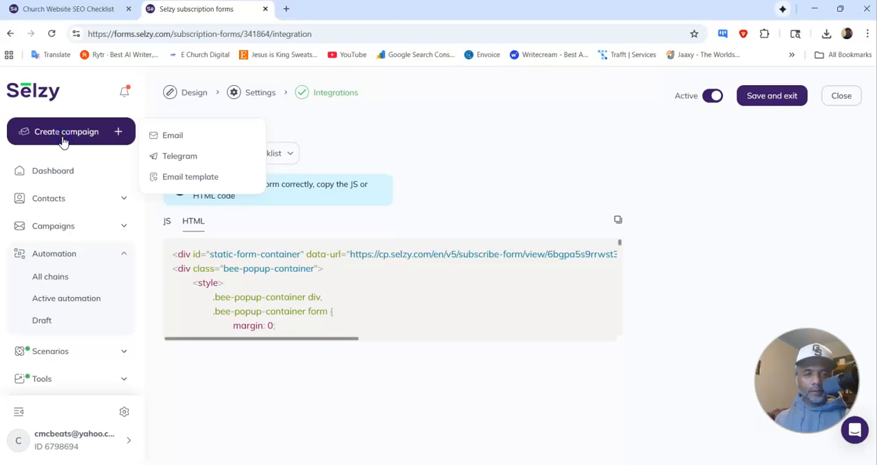
left_click(165, 136)
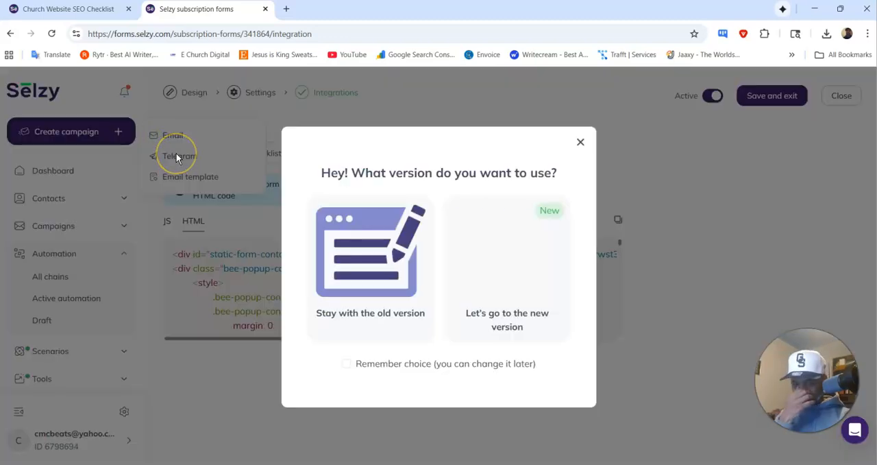
left_click(368, 258)
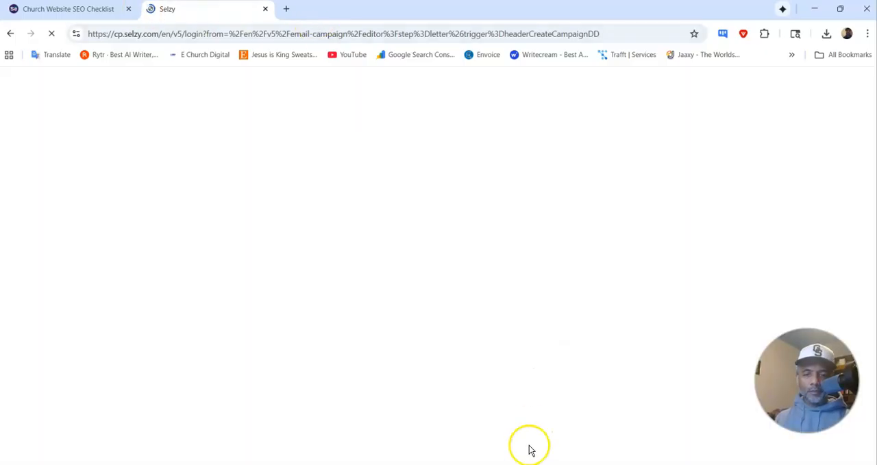
Step: Close the YouTube Studio and Google search tabs, and switch to the ChatGPT conversation about the SEO checklist, ready for a message
mouse_move(492, 451)
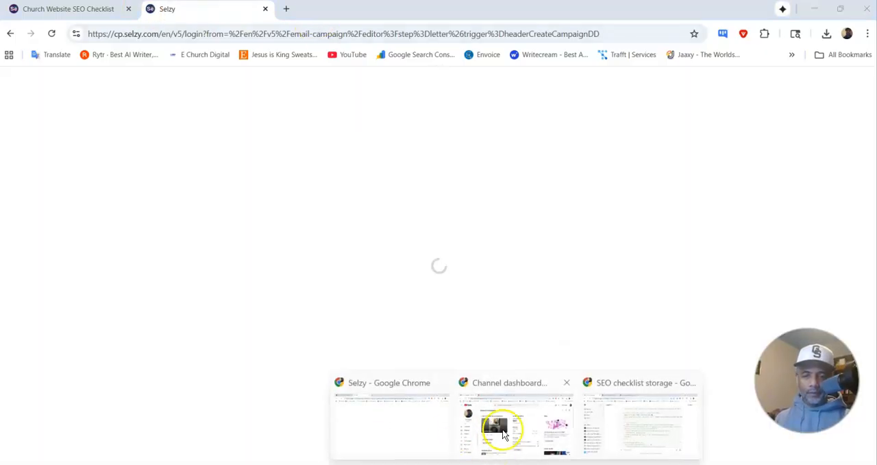
left_click(500, 429)
left_click(129, 9)
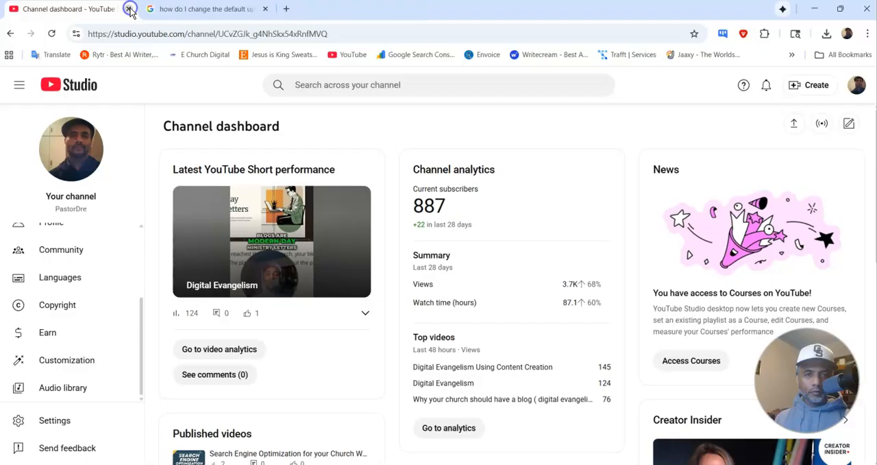
left_click(129, 9)
left_click(129, 9)
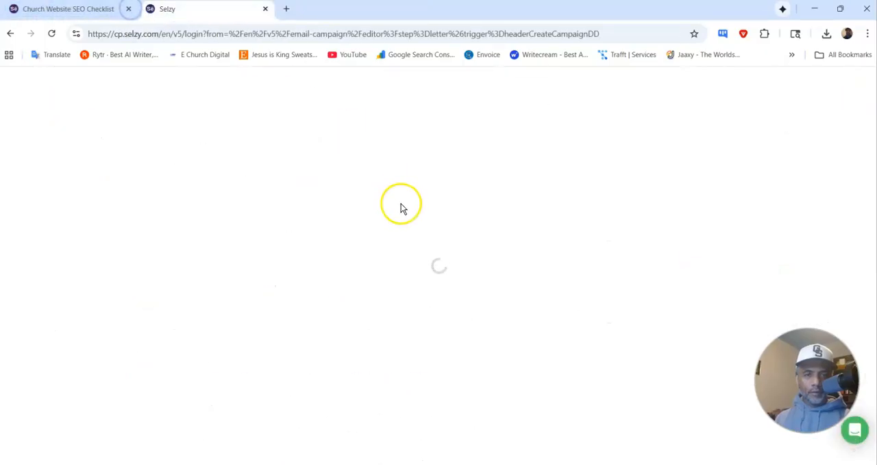
mouse_move(517, 463)
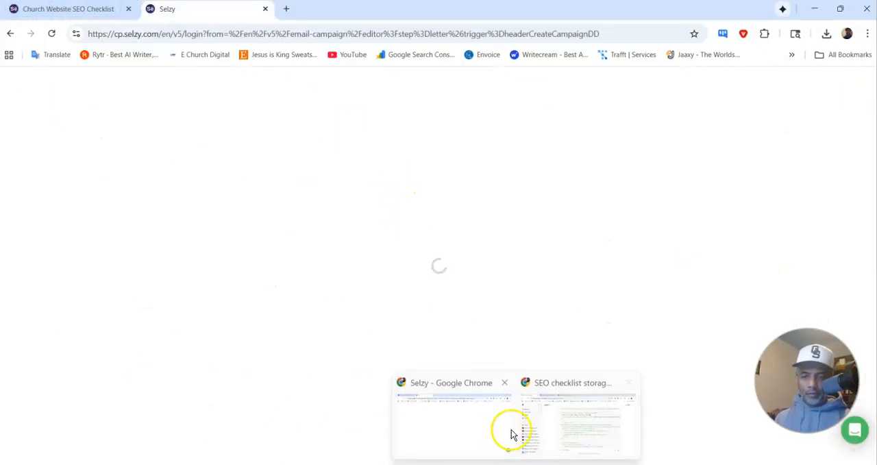
left_click(561, 425)
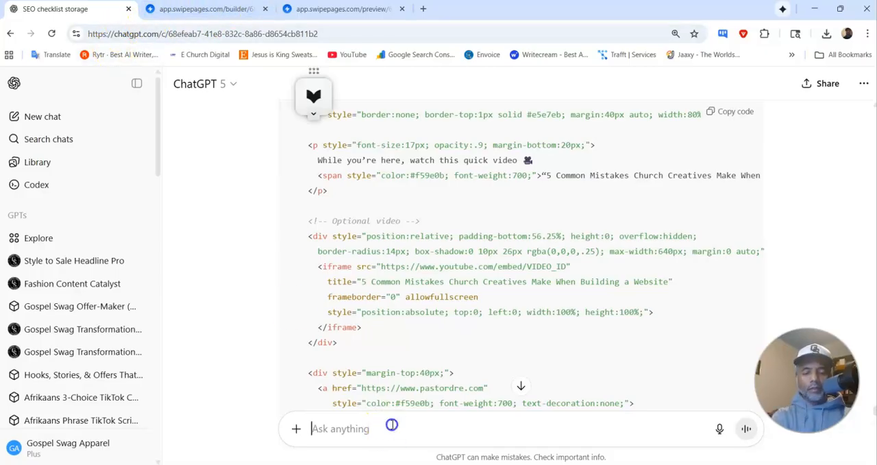
Step: Ask ChatGPT to write the first email of the automation, including the link to the SEO checklist
type("can")
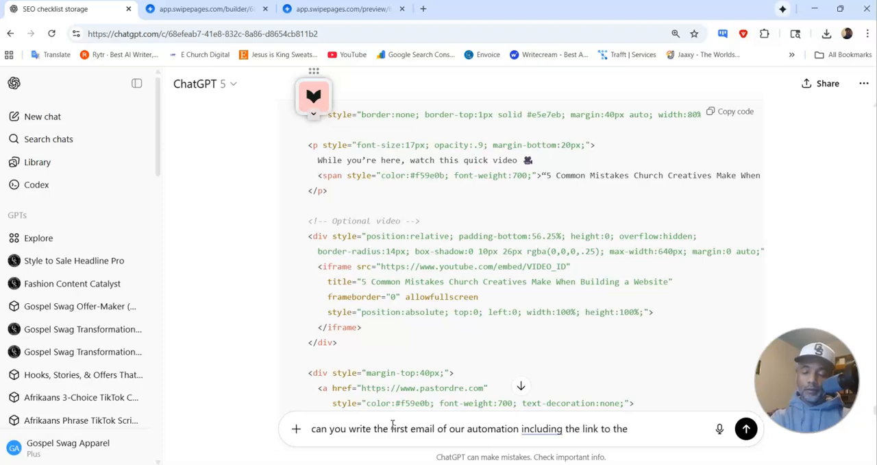
type("checklist")
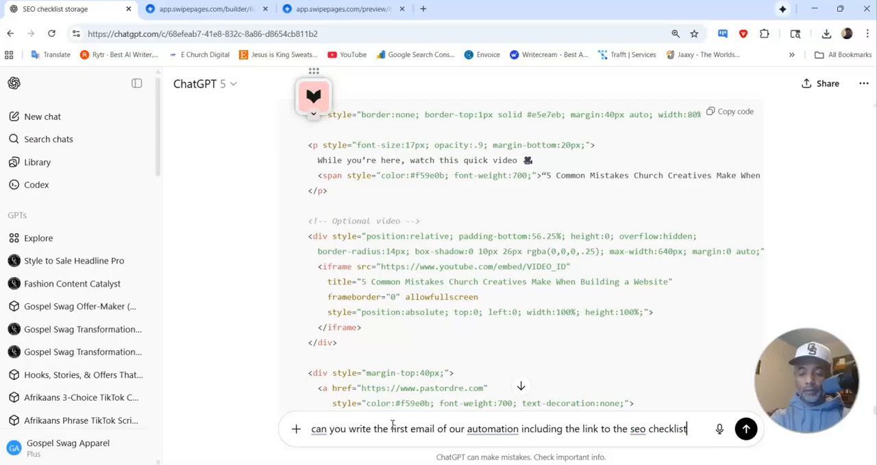
key("Return")
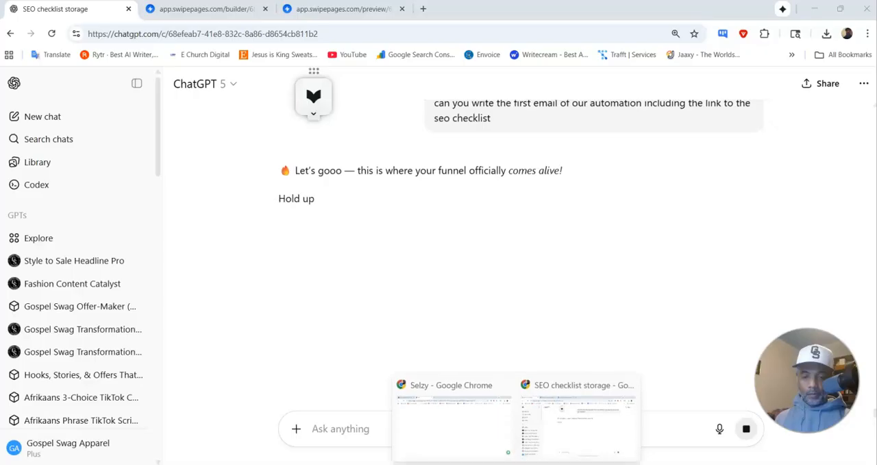
Step: Switch to the Selzy window, close the stuck campaign tab, and log back in to the dashboard with the saved credentials
left_click(488, 429)
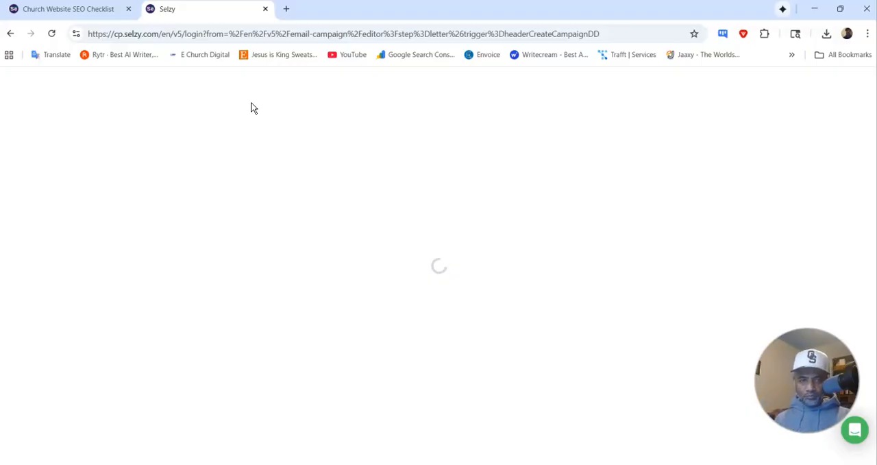
left_click(264, 13)
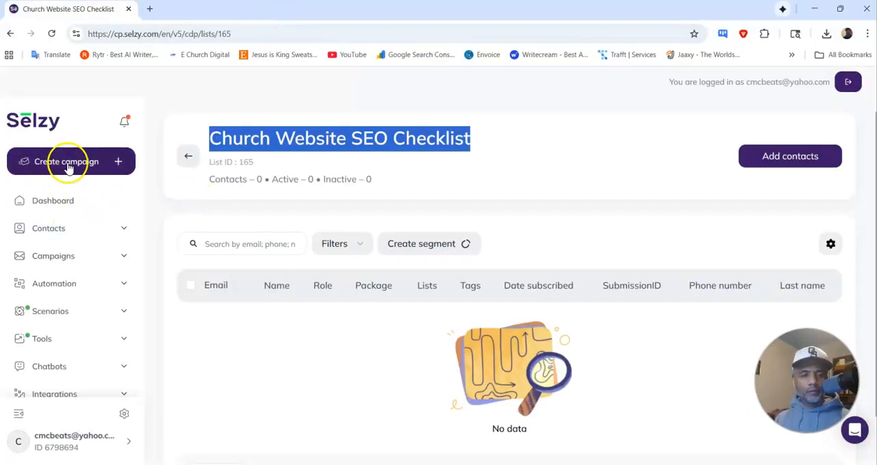
left_click(58, 205)
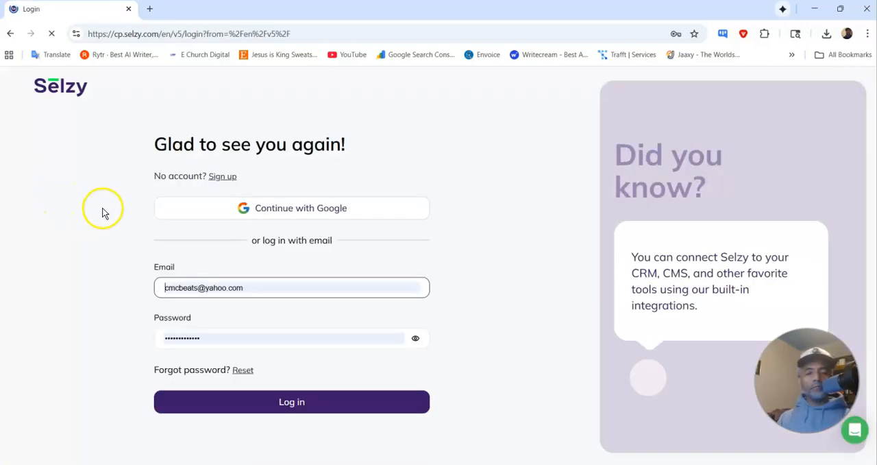
left_click(281, 402)
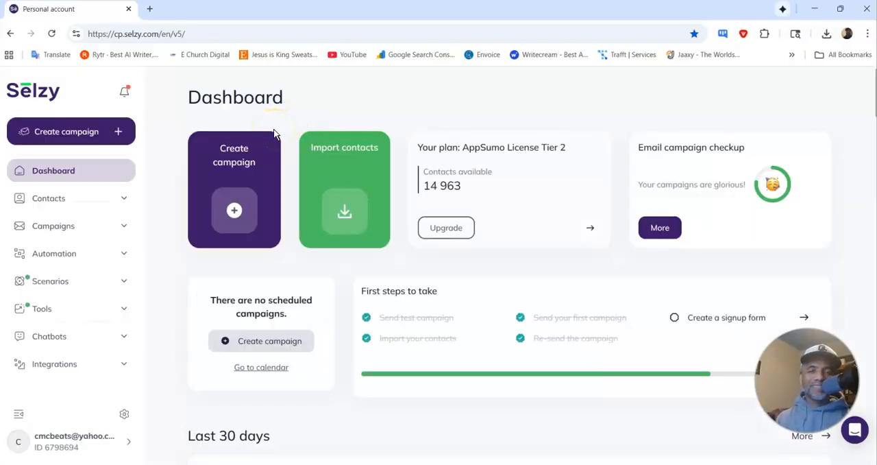
Step: Create a new email campaign from the campaign emails list, starting from scratch with the Email builder
left_click(125, 230)
left_click(59, 270)
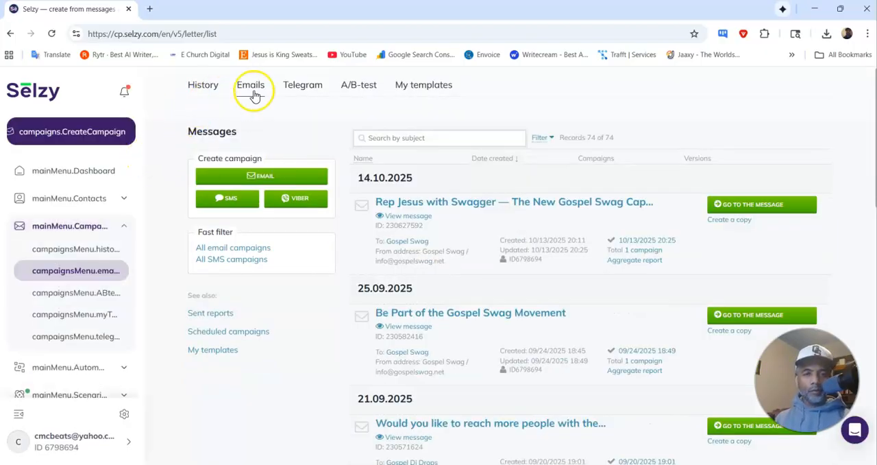
left_click(253, 176)
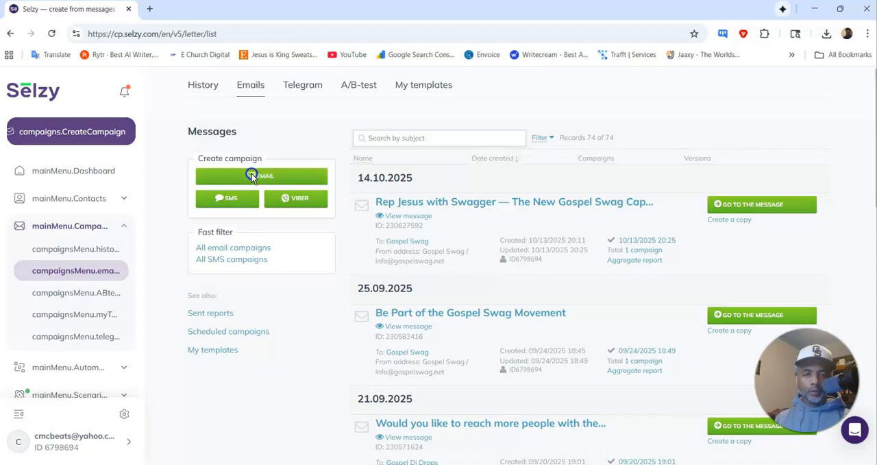
left_click(390, 164)
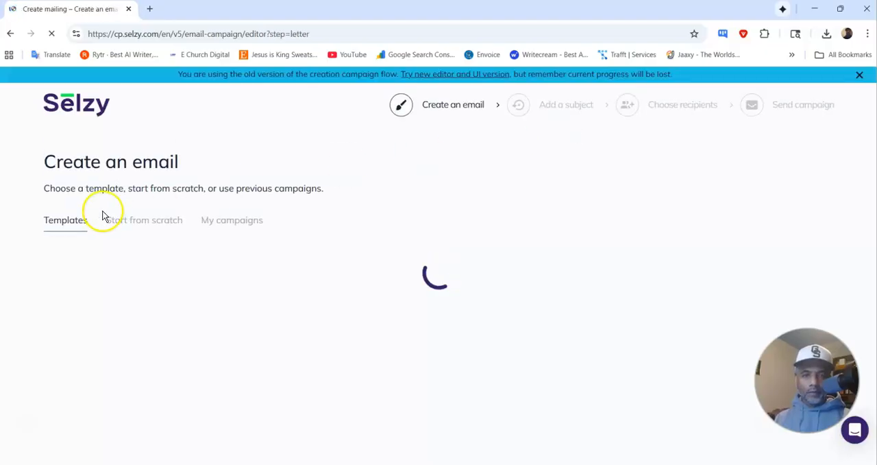
left_click(146, 224)
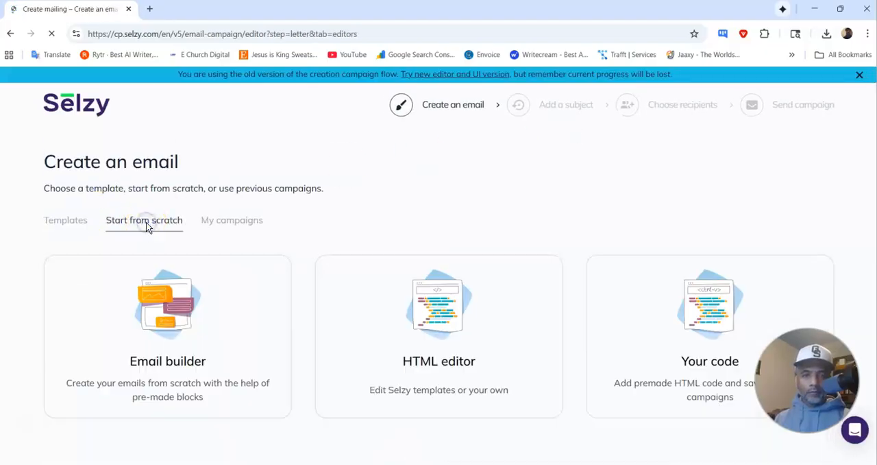
left_click(149, 306)
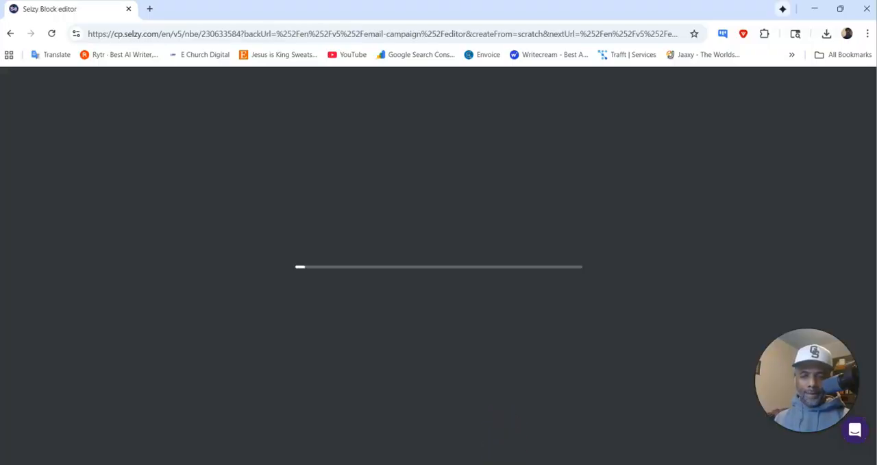
Step: Copy the subject line "✅ Your Church Website SEO Checklist (It's Here!)" from ChatGPT and add it to the Selzy email as a title block
mouse_move(517, 464)
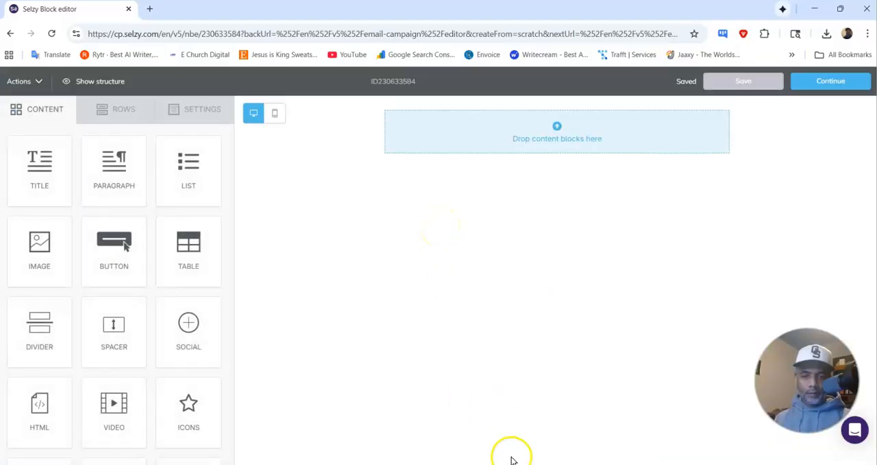
left_click(562, 447)
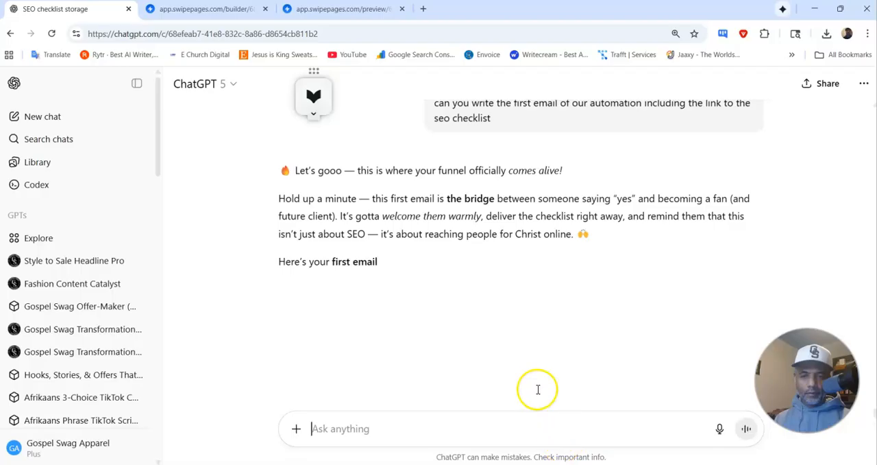
scroll(426, 244, "down", 3)
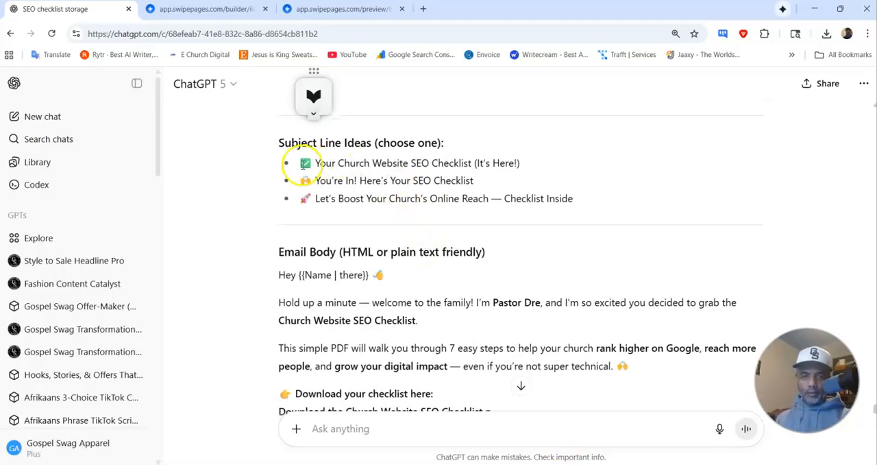
left_click_drag(300, 164, 525, 168)
key("ctrl+c")
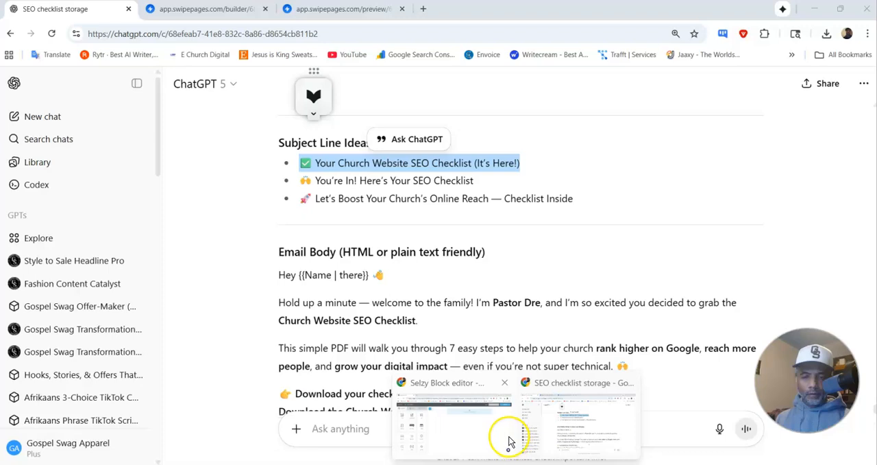
left_click(510, 442)
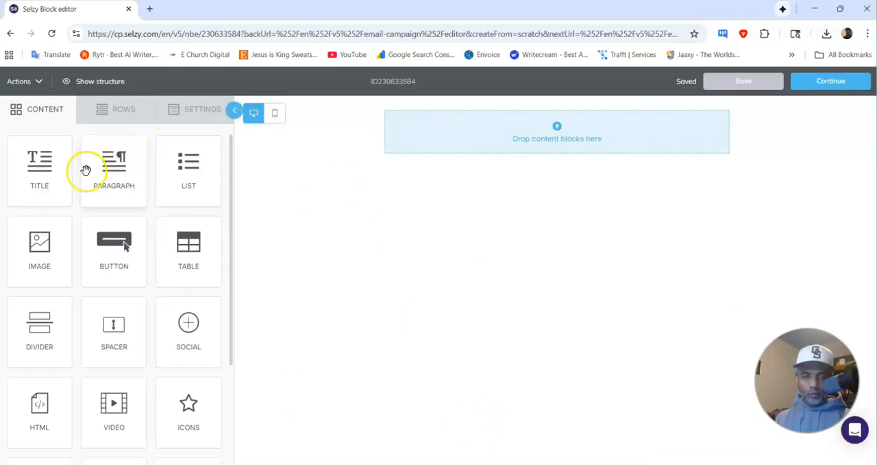
left_click_drag(52, 172, 477, 110)
triple_click(504, 118)
key("ctrl+v")
left_click(532, 255)
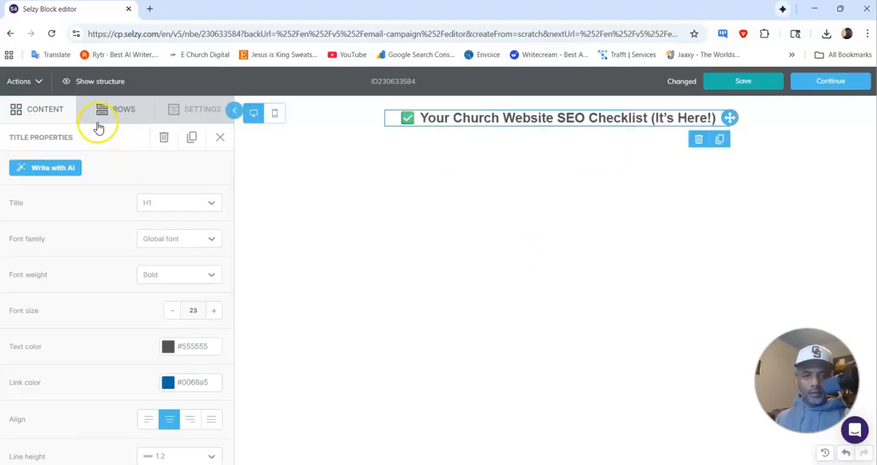
Step: Add a paragraph block below the email's title, and switch to ChatGPT to find the email body text for it
left_click(53, 112)
left_click_drag(84, 162, 475, 126)
left_click(533, 416)
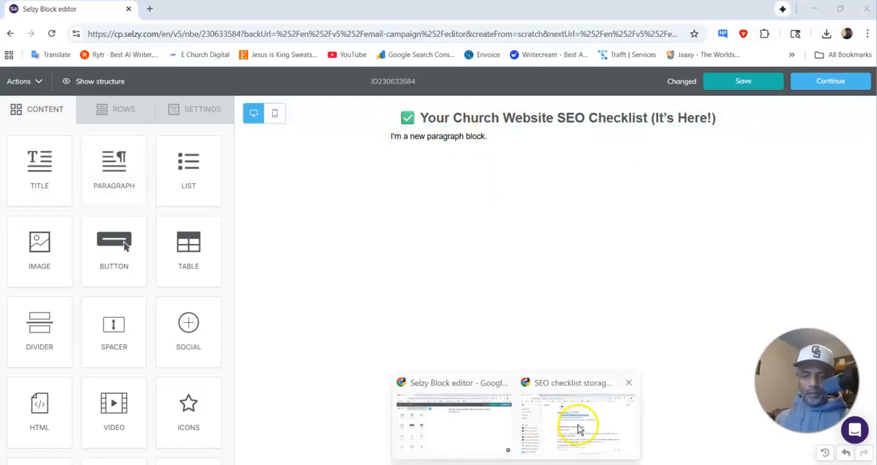
left_click(576, 422)
scroll(370, 236, "down", 3)
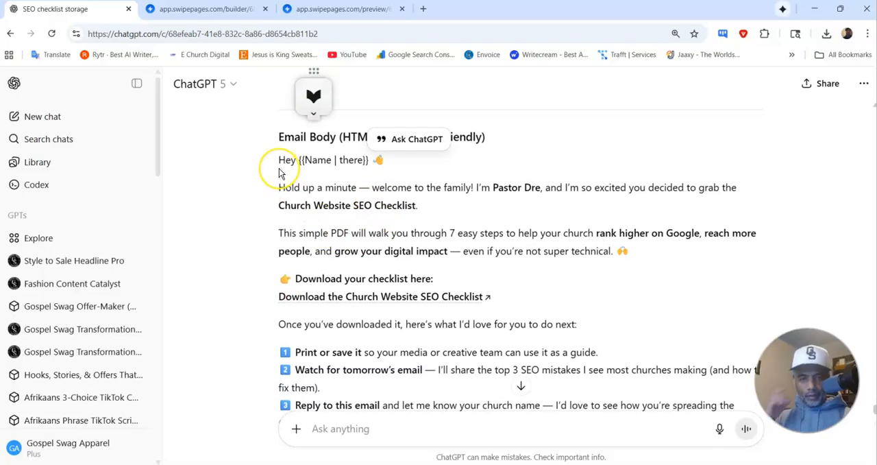
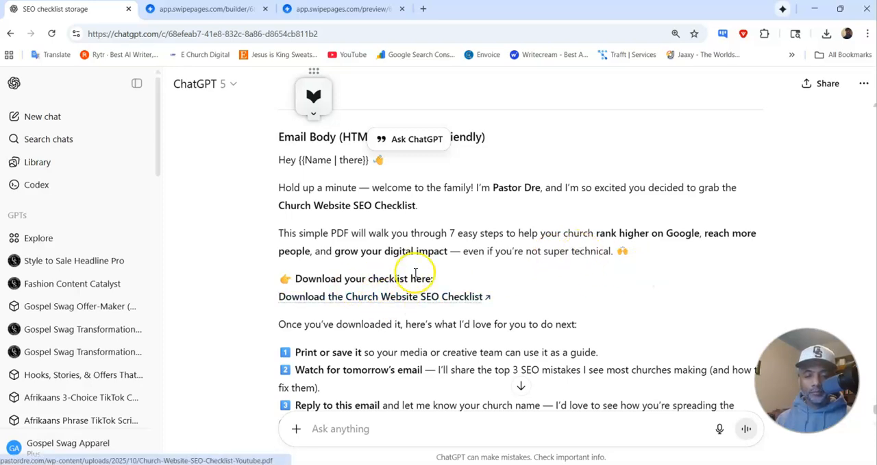
Step: Copy the full email body, from the greeting down to the YouTube Channel link, from ChatGPT and replace the Selzy paragraph's placeholder text with it
scroll(397, 274, "down", 2)
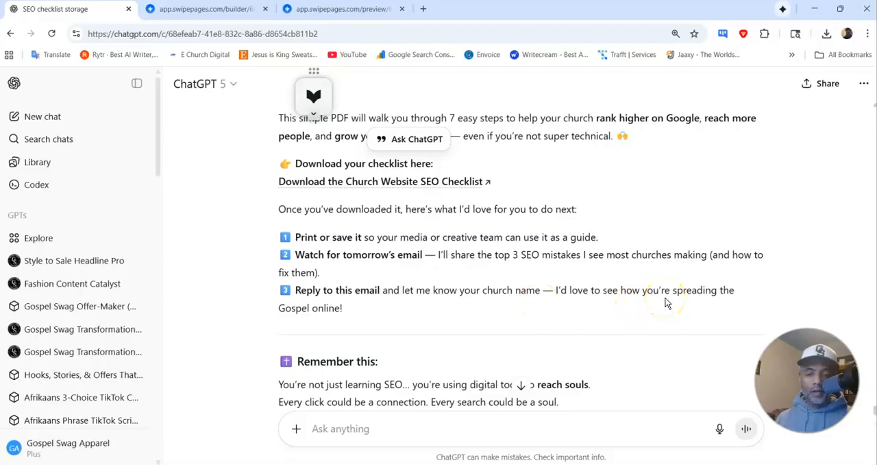
scroll(452, 312, "down", 1)
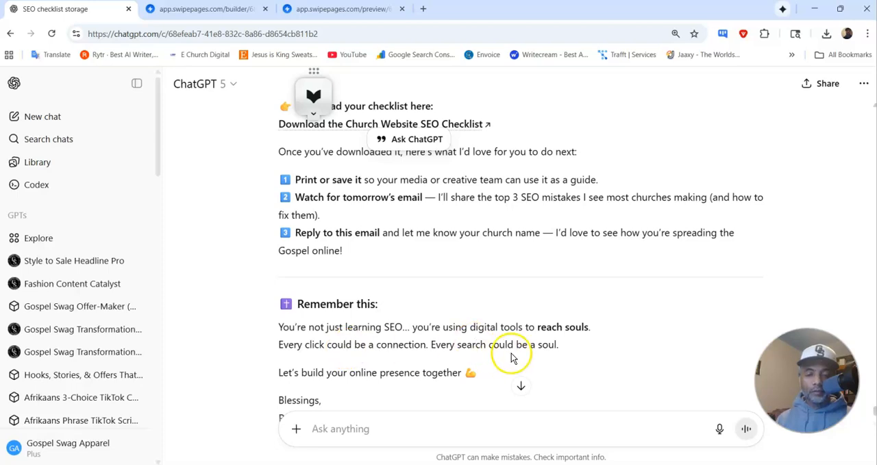
scroll(513, 353, "down", 2)
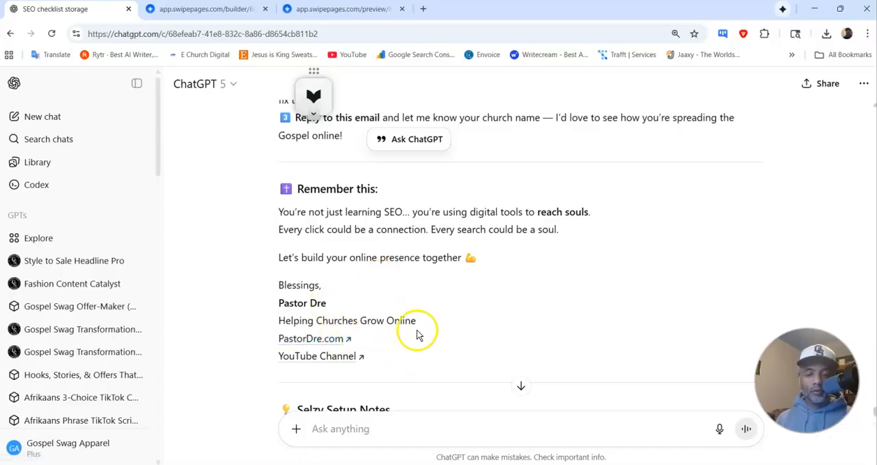
scroll(369, 329, "down", 1)
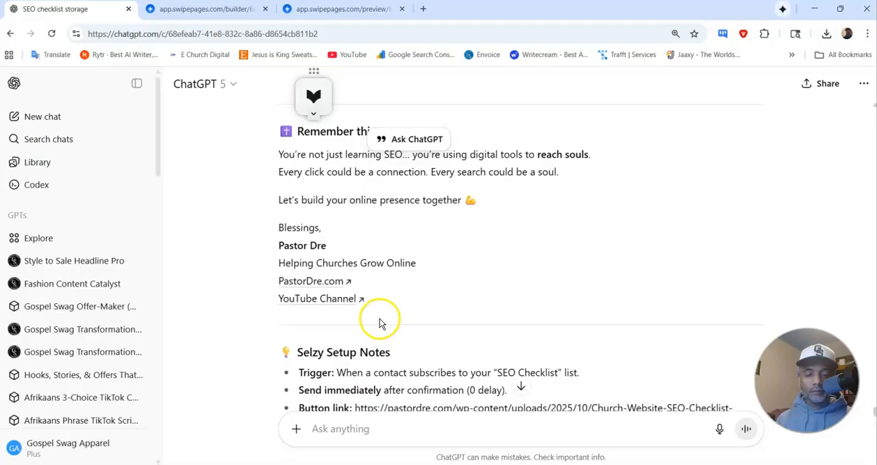
scroll(384, 320, "up", 1)
left_click_drag(401, 353, 269, 389)
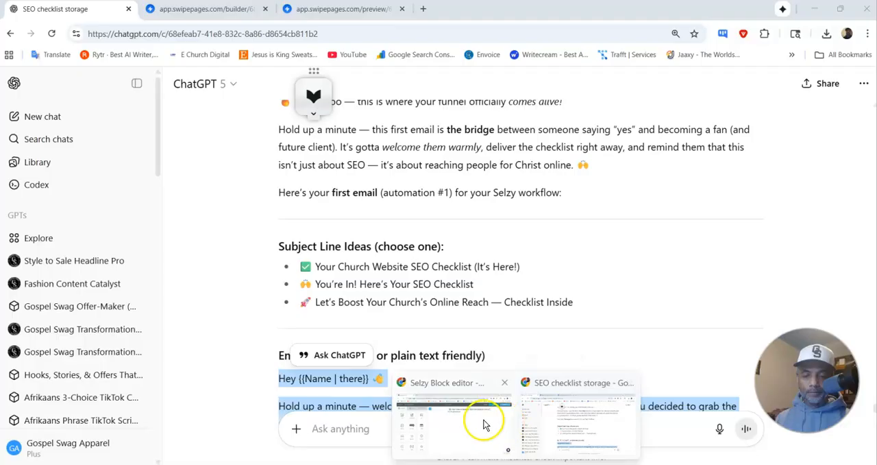
left_click(480, 418)
triple_click(409, 136)
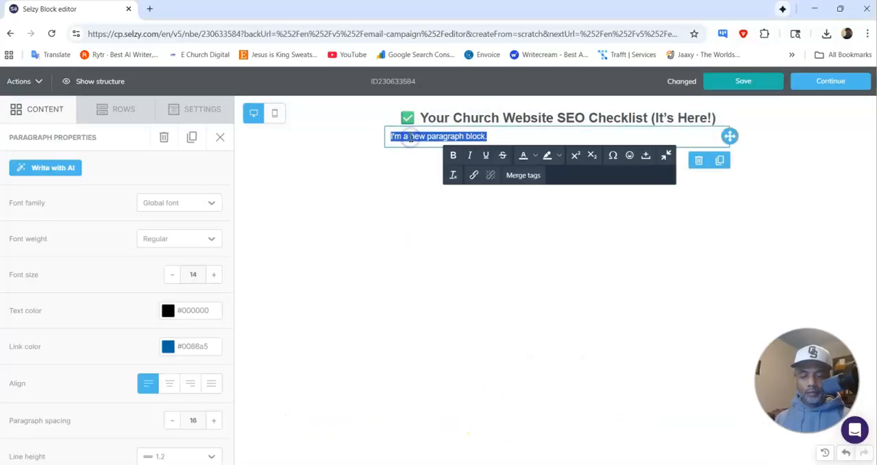
key("ctrl+v")
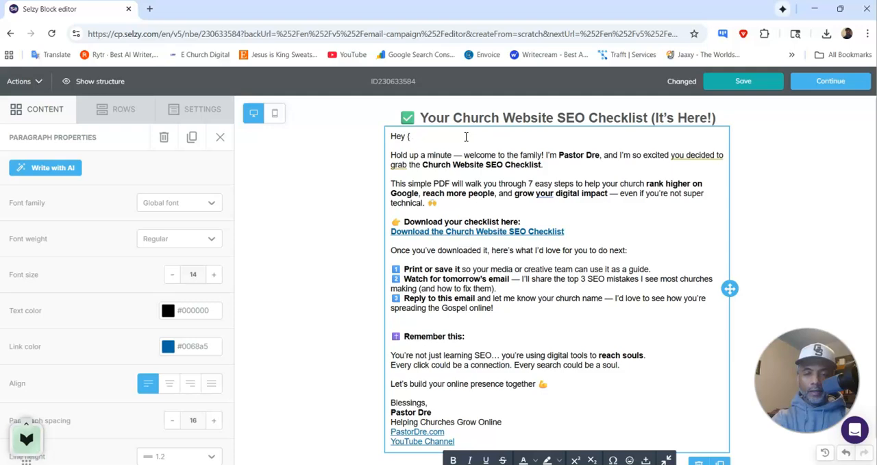
Step: Clean up the leftover bracket after "Hey" in the email greeting and insert the Name merge tag there
key("Delete")
key("Delete")
key("Return")
key("Return")
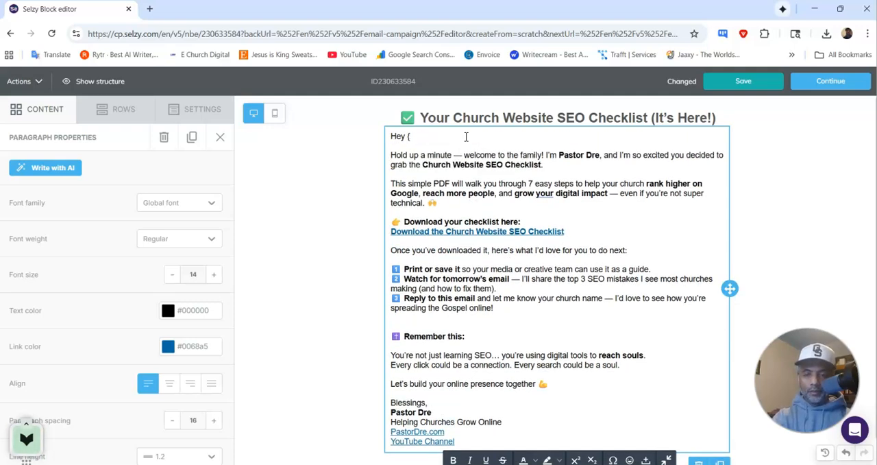
left_click(426, 137)
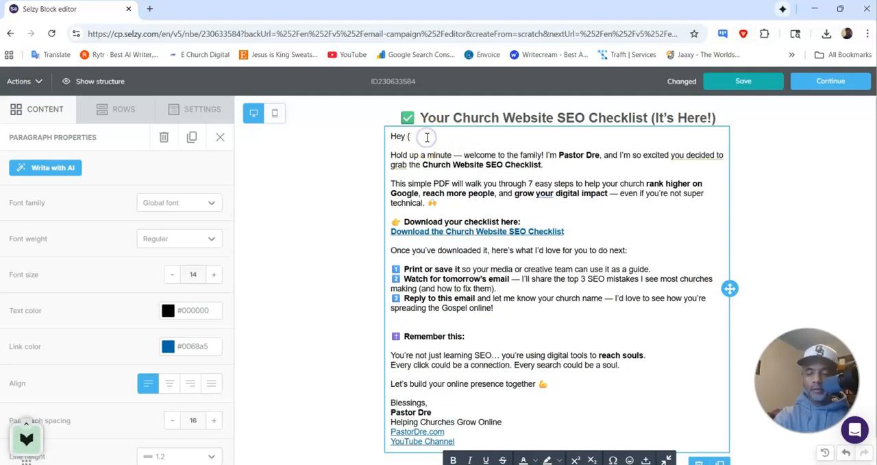
scroll(520, 302, "down", 1)
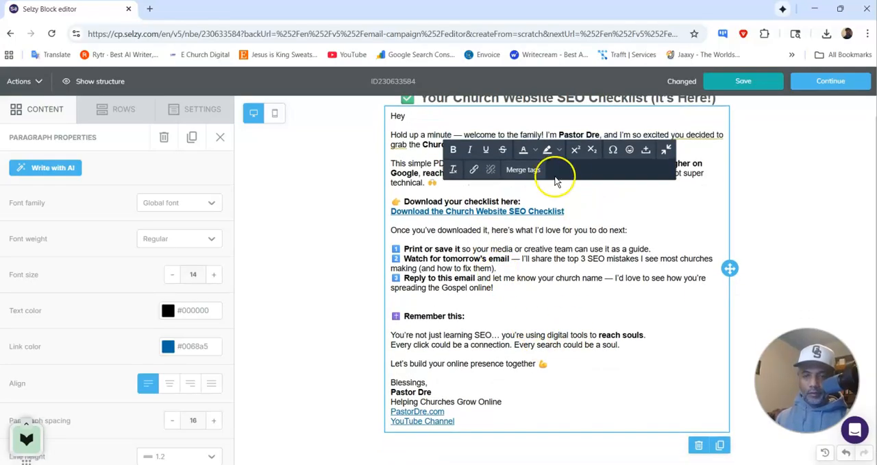
left_click(523, 168)
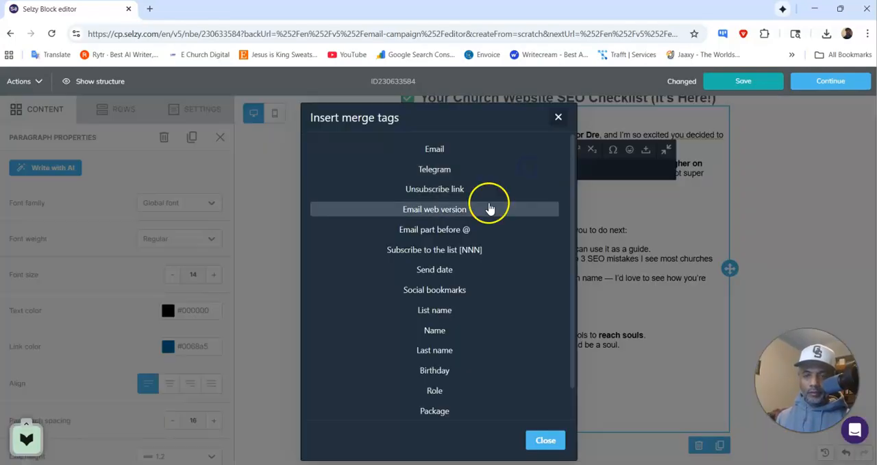
left_click(441, 330)
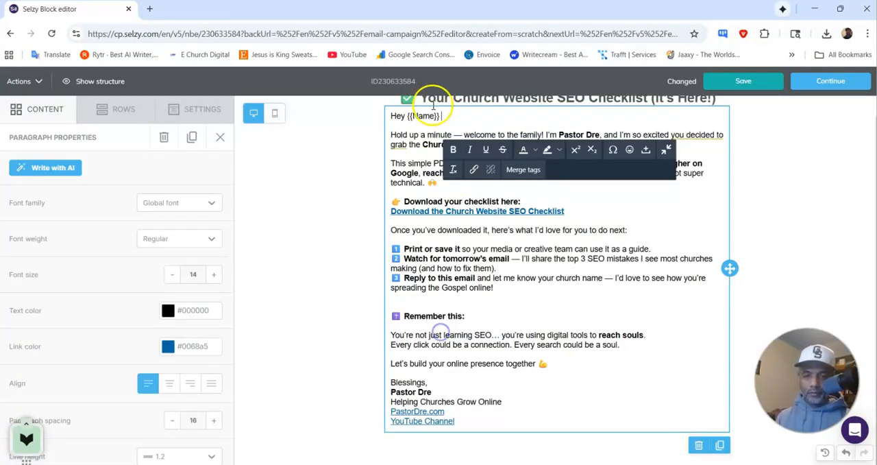
Step: Remove "Hold up a minute —" from the opening sentence so it starts with "Welcome to the family!", and save the email
left_click(470, 132)
key("BackSpace")
key("BackSpace")
key("BackSpace")
key("BackSpace")
key("BackSpace")
key("BackSpace")
key("BackSpace")
key("BackSpace")
key("BackSpace")
key("BackSpace")
key("BackSpace")
key("BackSpace")
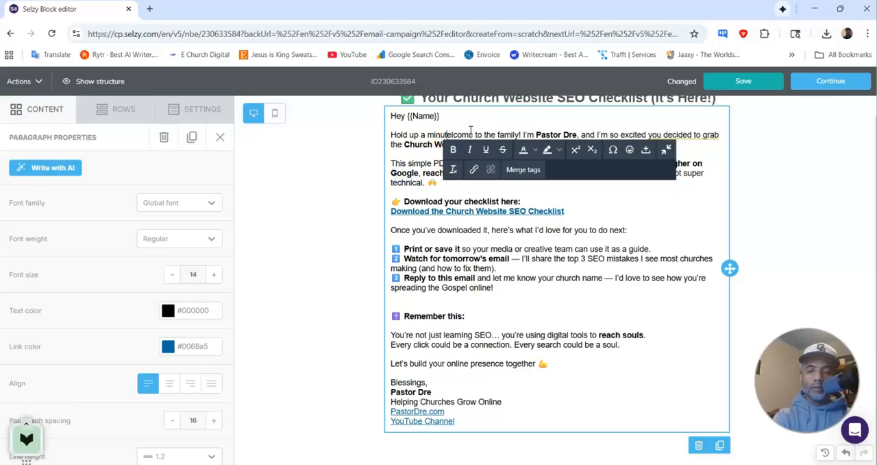
key("BackSpace")
key("BackSpace")
key("BackSpace")
key("BackSpace")
key("BackSpace")
key("BackSpace")
key("BackSpace")
key("BackSpace")
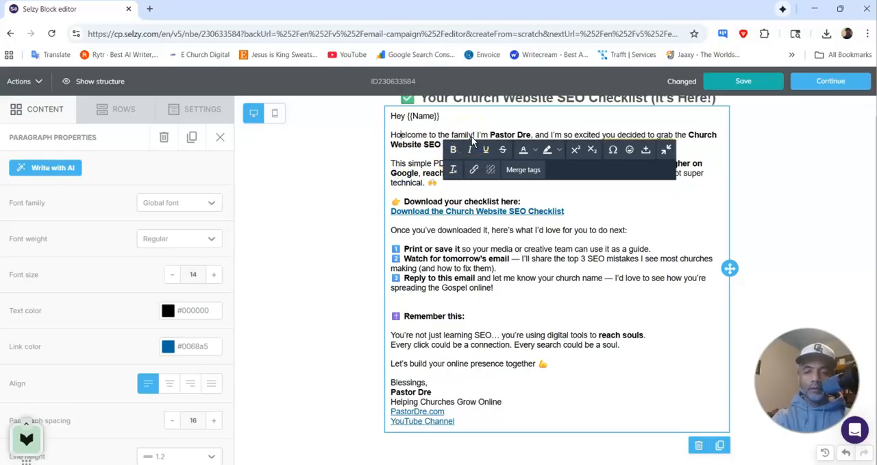
type("W")
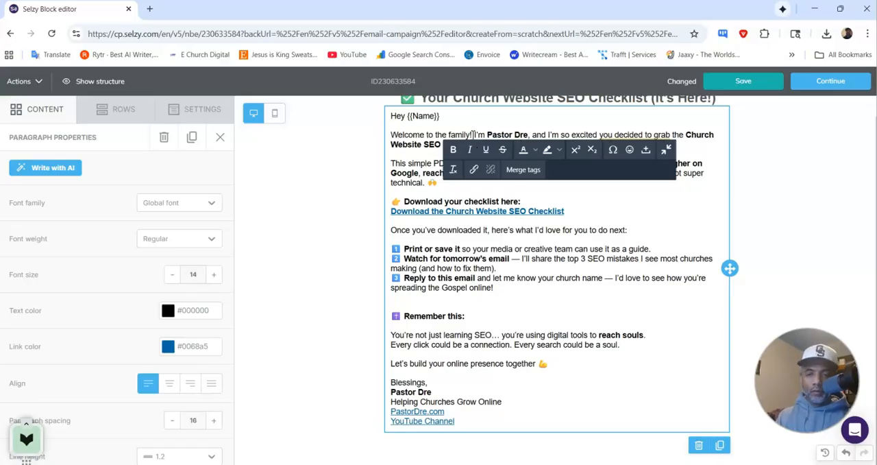
left_click(476, 314)
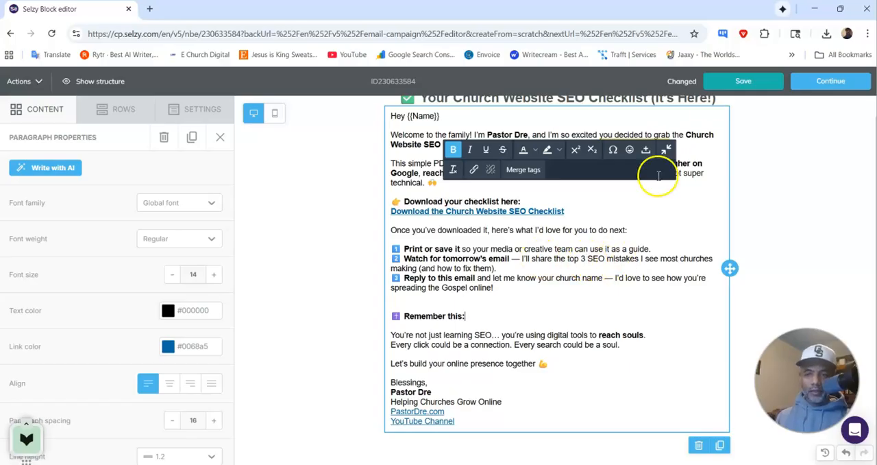
left_click(722, 91)
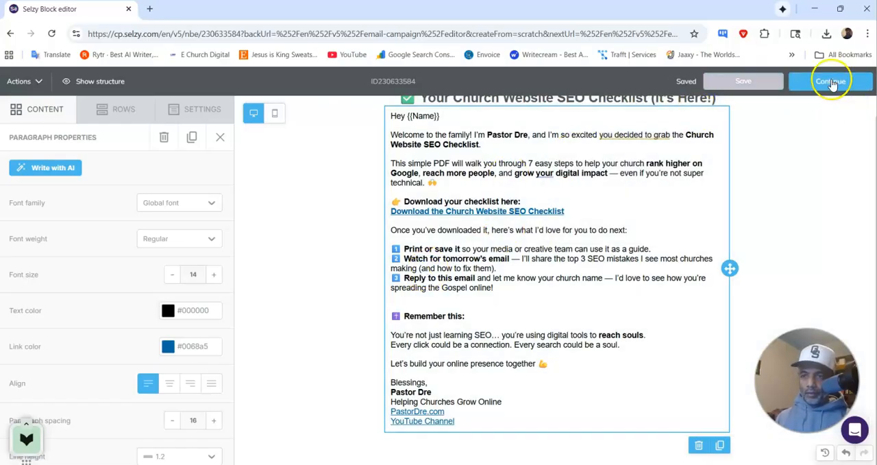
Step: Continue to the subject stage and set the subject to "✅ Your Church Website SEO Checklist (It's Here!)", copied from ChatGPT
left_click(821, 81)
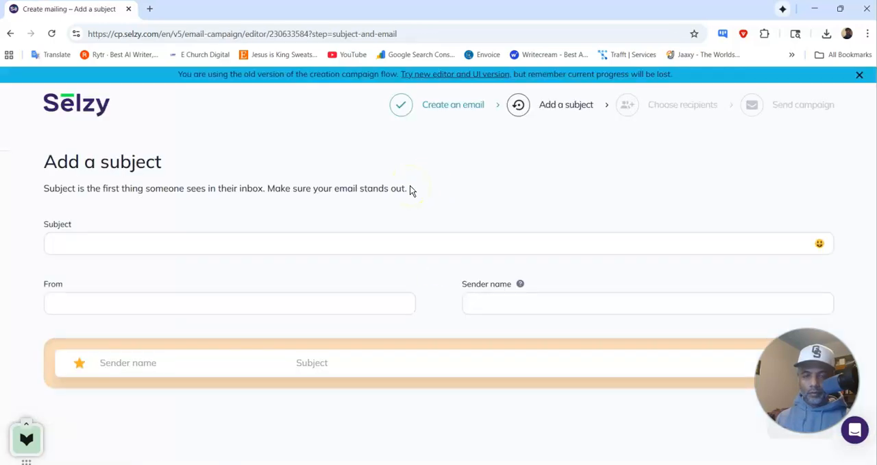
left_click(220, 242)
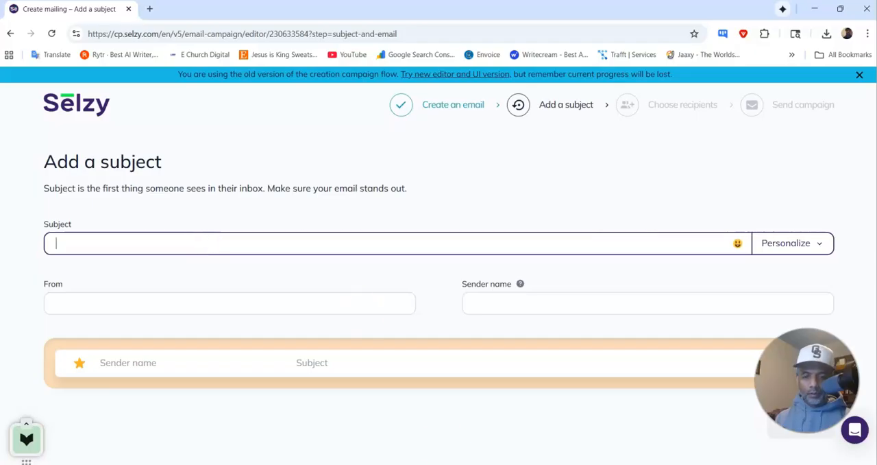
left_click(516, 464)
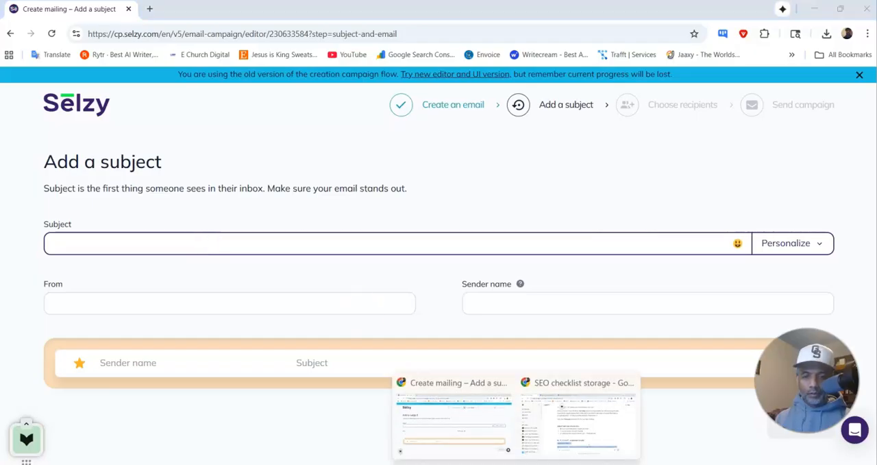
left_click(554, 432)
left_click(347, 279)
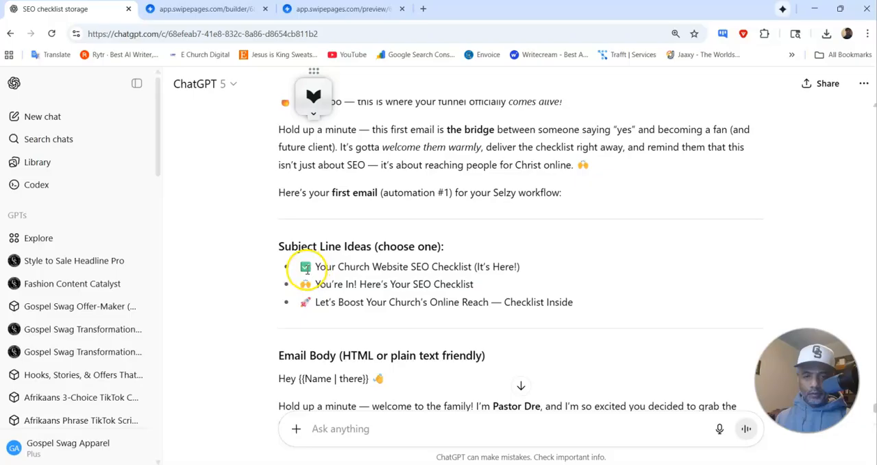
left_click_drag(303, 268, 537, 274)
key("ctrl+c")
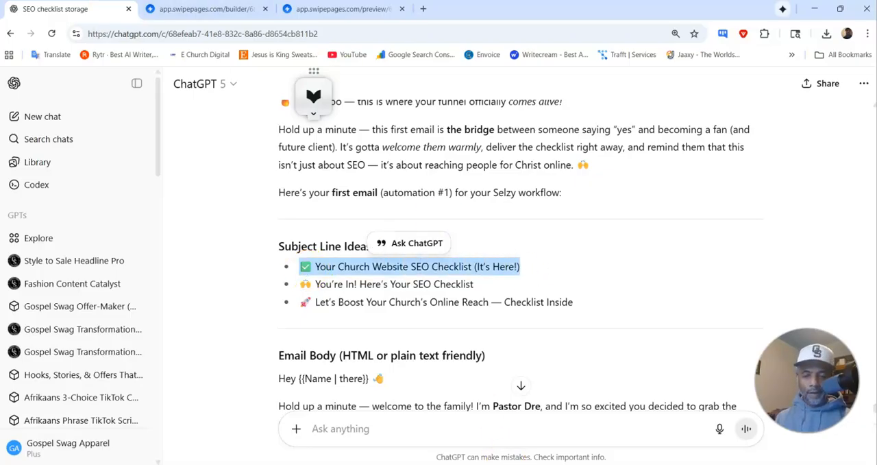
left_click(483, 432)
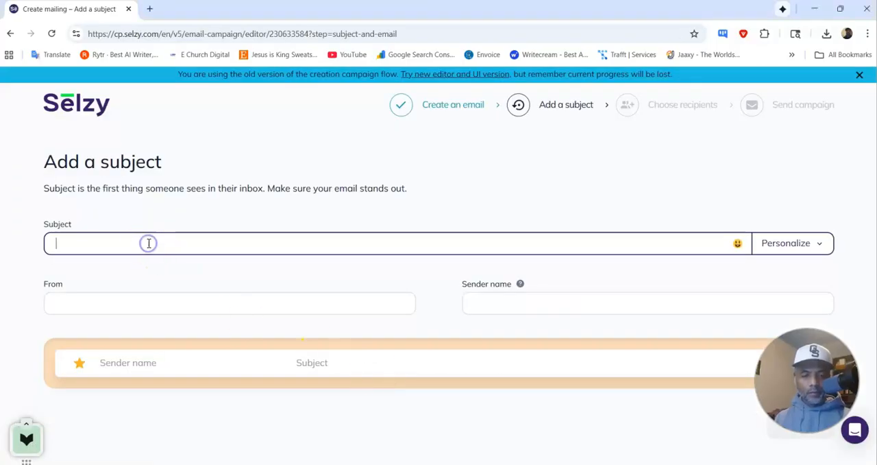
key("ctrl+v")
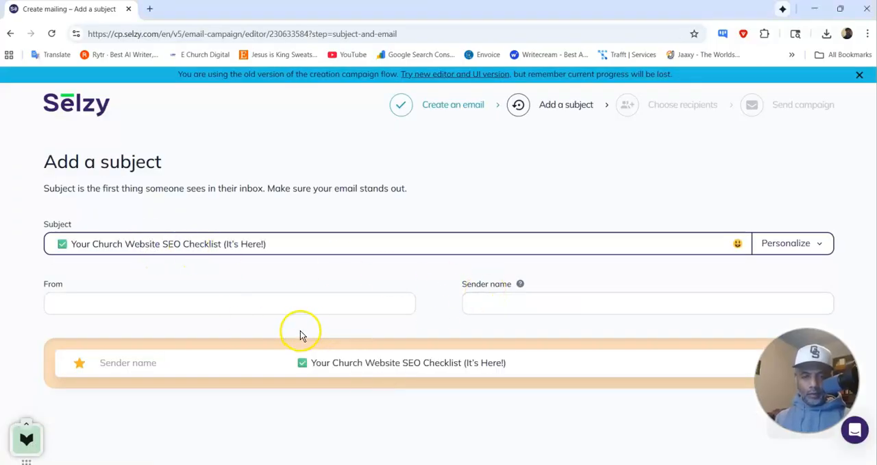
Step: Choose the personal pastordre.com address as the From address, fill in the sender name, and continue to the recipients
left_click(300, 306)
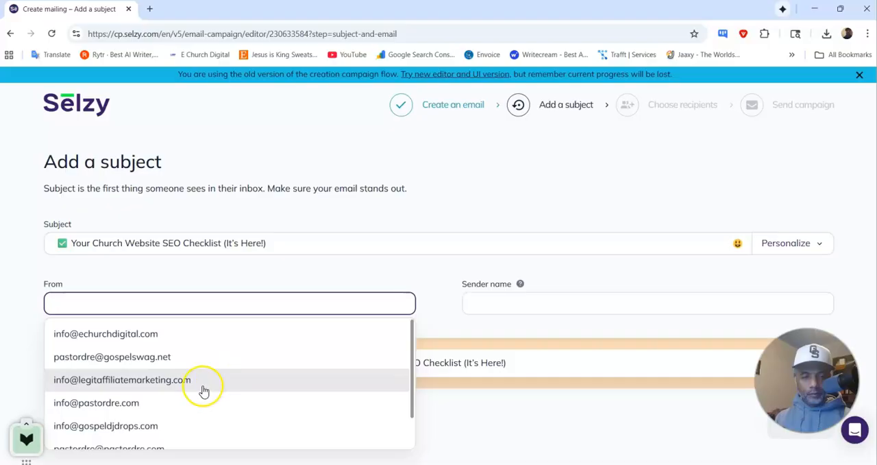
scroll(203, 391, "down", 1)
left_click(190, 409)
left_click(520, 302)
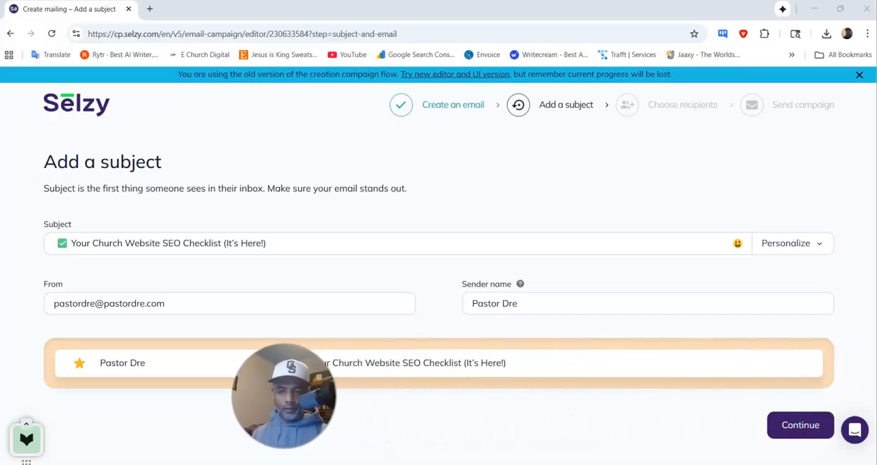
left_click(786, 426)
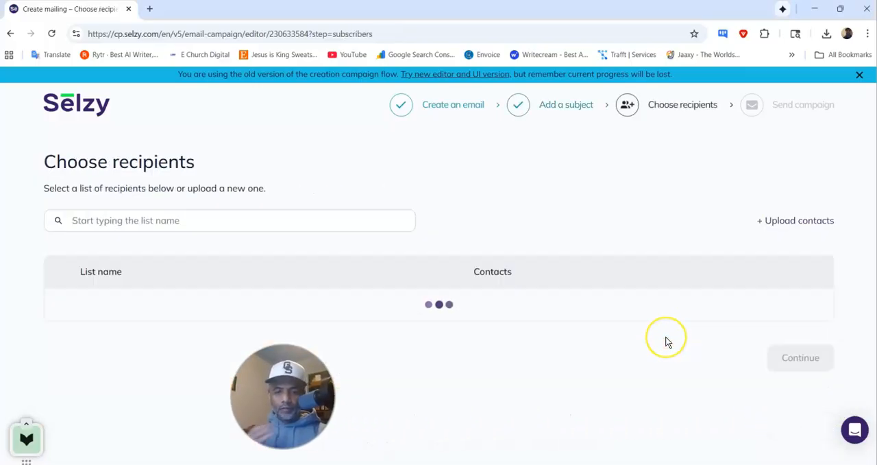
Step: Choose the Church Website SEO Checklist list as the campaign's recipients, review the campaign summary, and save and quit without sending
scroll(493, 267, "down", 3)
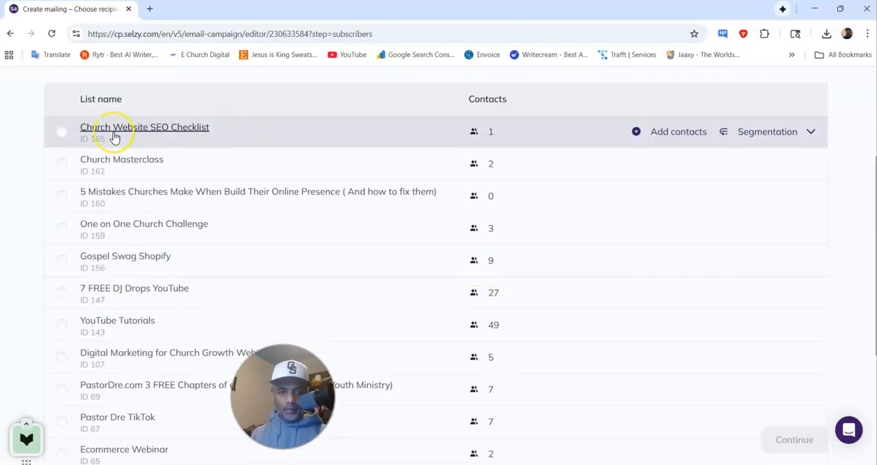
left_click(61, 131)
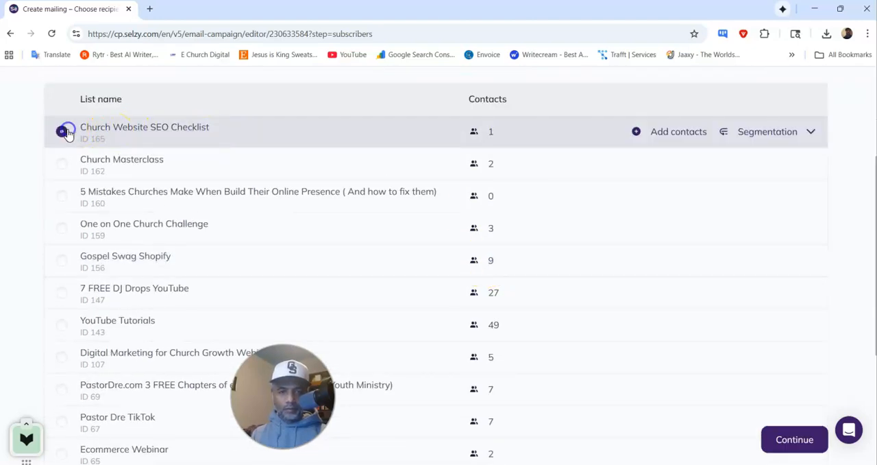
left_click(792, 436)
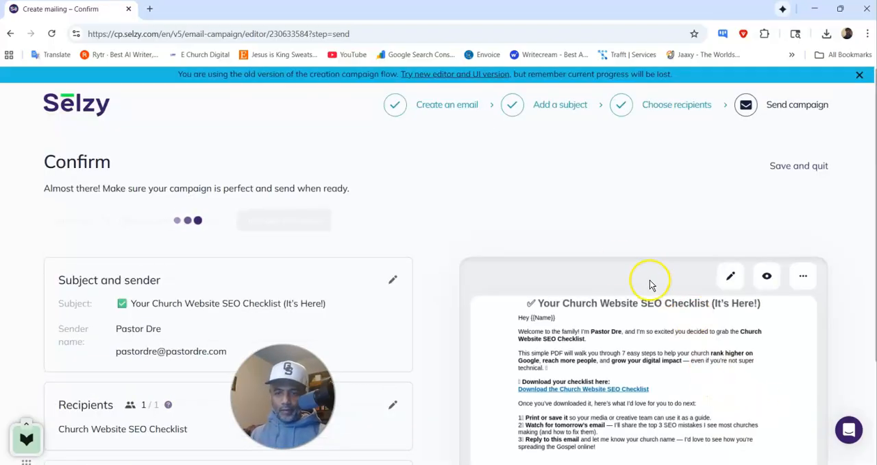
scroll(633, 251, "down", 2)
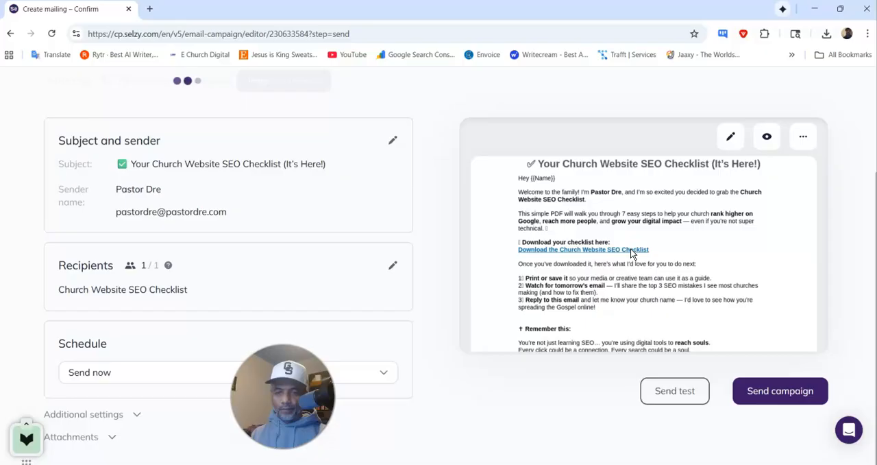
scroll(632, 250, "up", 2)
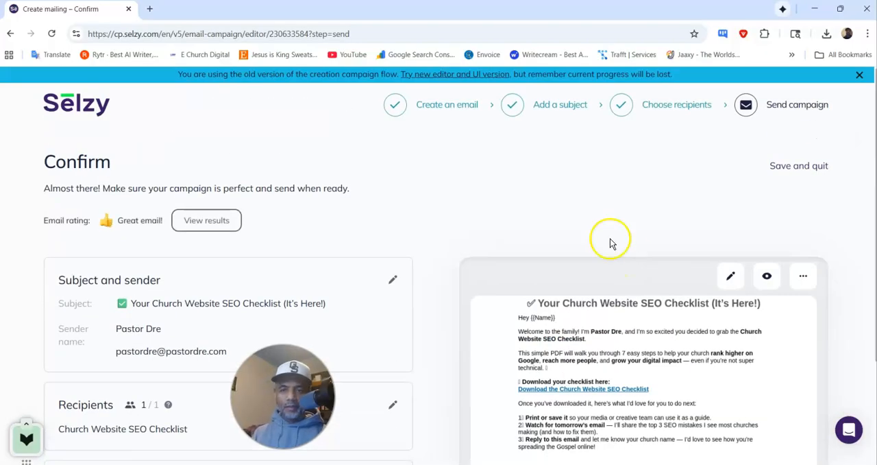
left_click(795, 166)
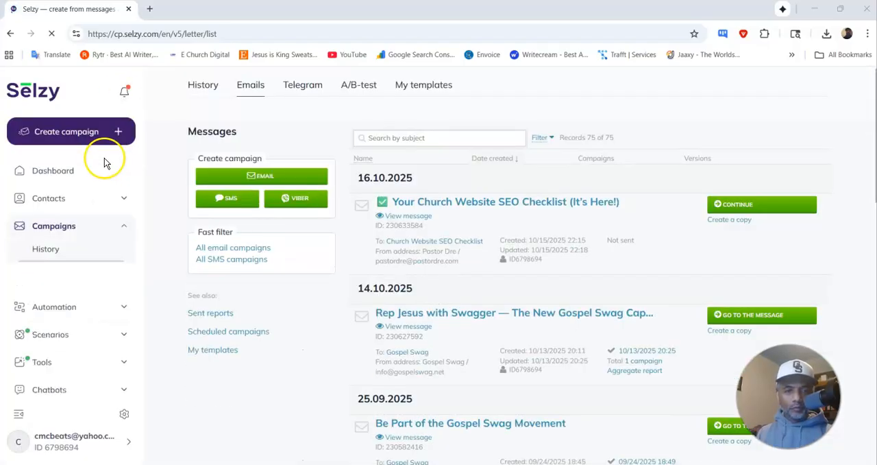
Step: Create an automation chain from scratch, triggered when a subscriber is added to the Church Website SEO Checklist list
left_click(96, 228)
left_click(75, 254)
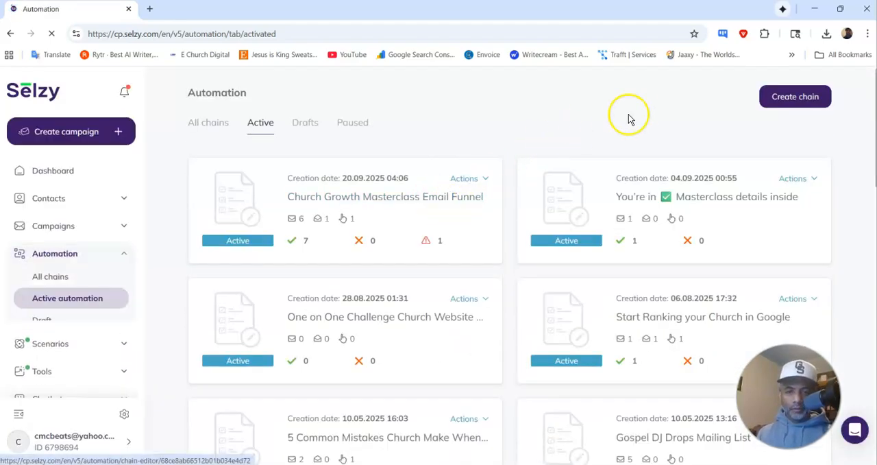
left_click(773, 101)
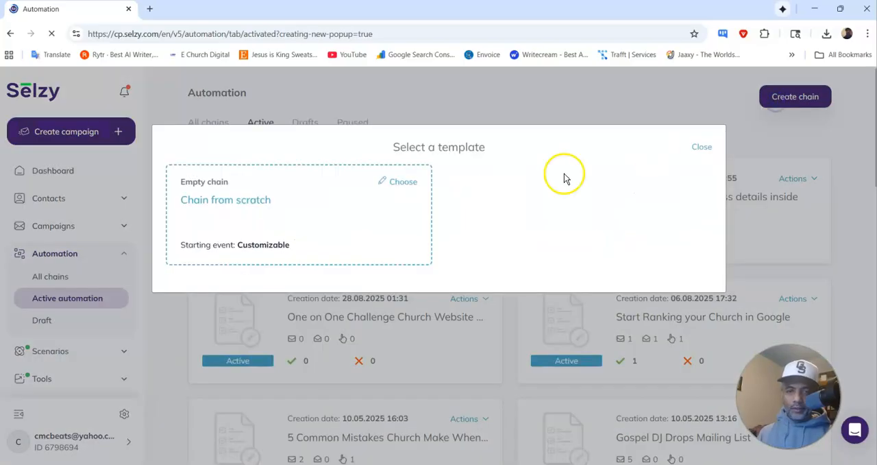
left_click(230, 201)
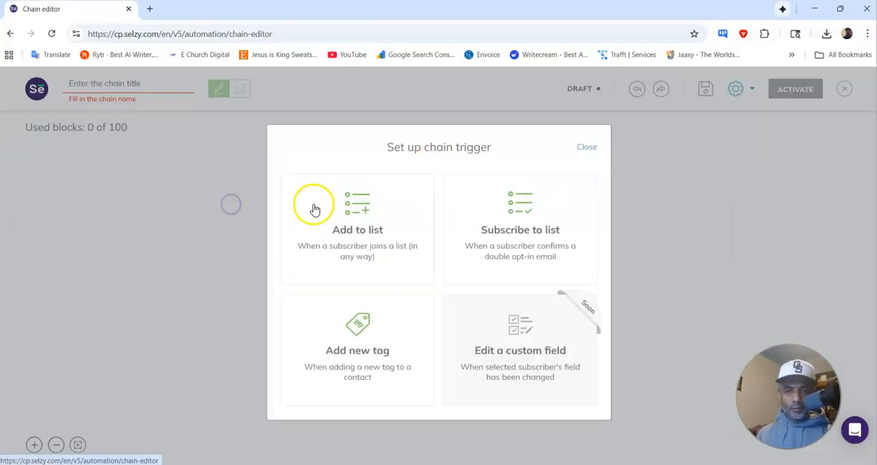
left_click(349, 217)
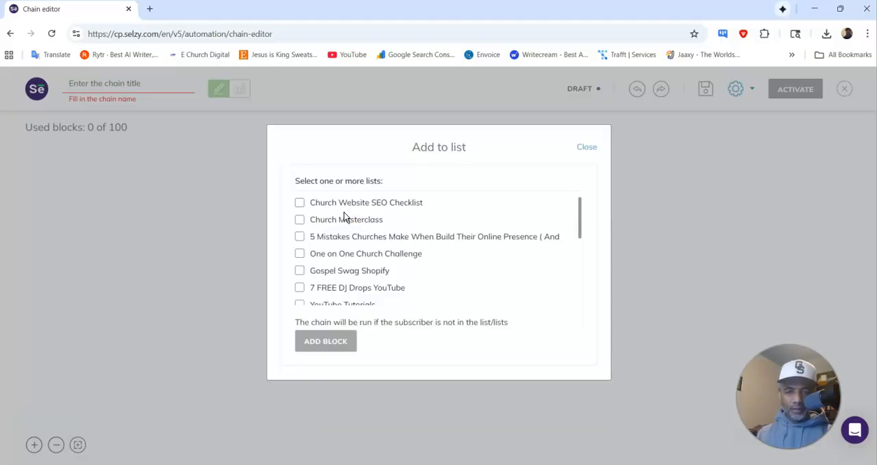
left_click(297, 204)
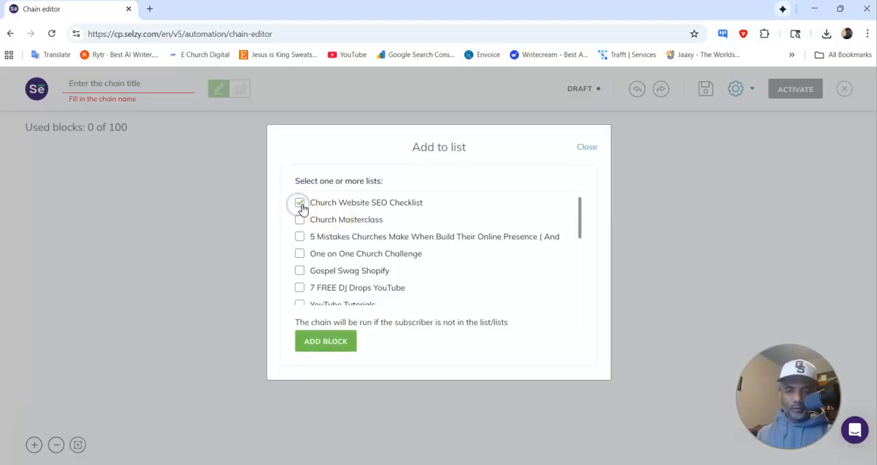
left_click(335, 339)
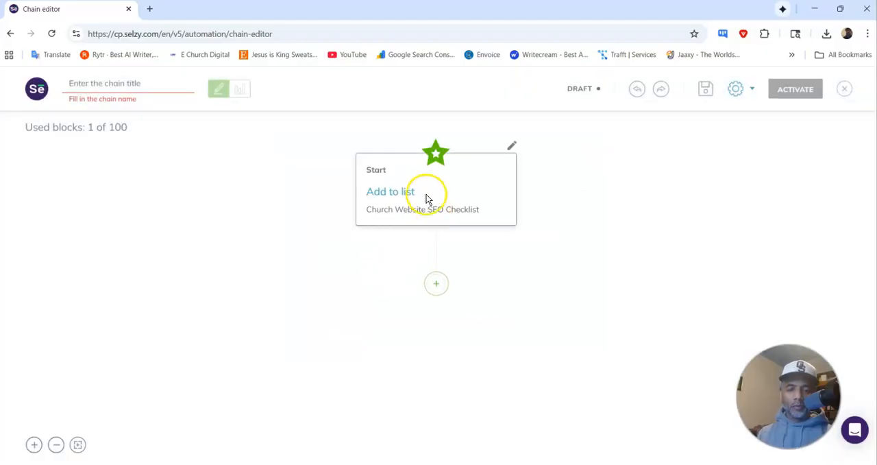
Step: Add a send-email action after the trigger and load its body from the existing "✅ Your Church Website SEO Checklist (It's Here!)" email
left_click(438, 284)
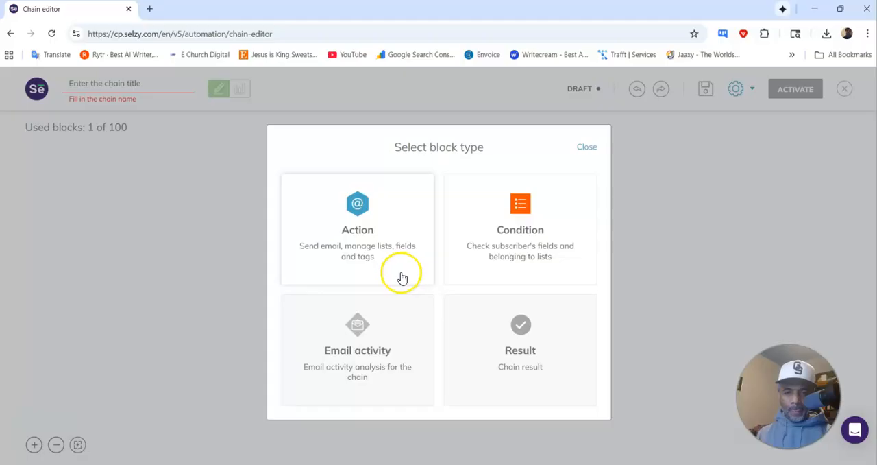
left_click(388, 245)
left_click(384, 236)
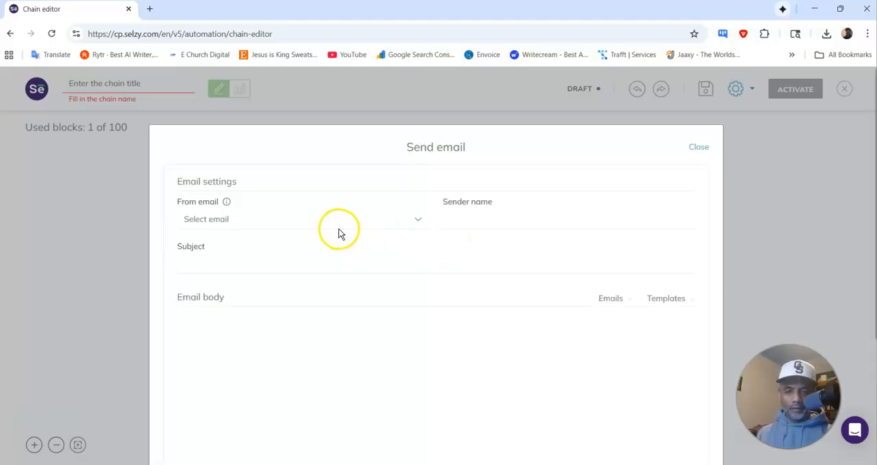
scroll(438, 253, "down", 2)
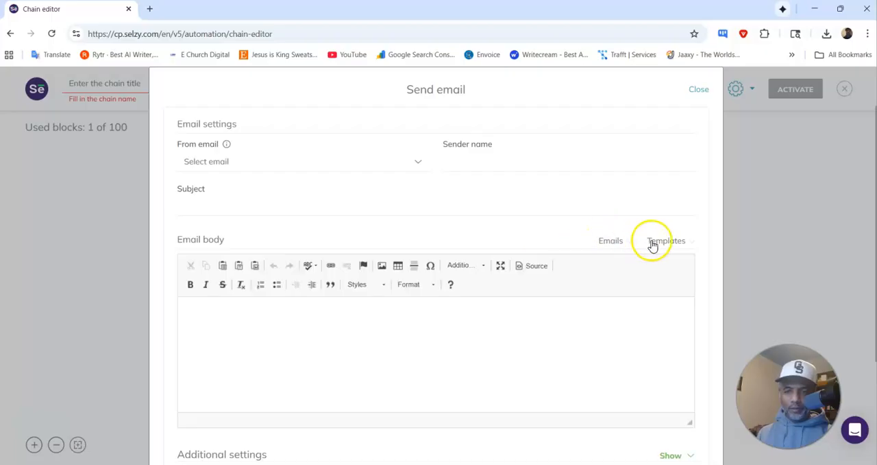
left_click(610, 244)
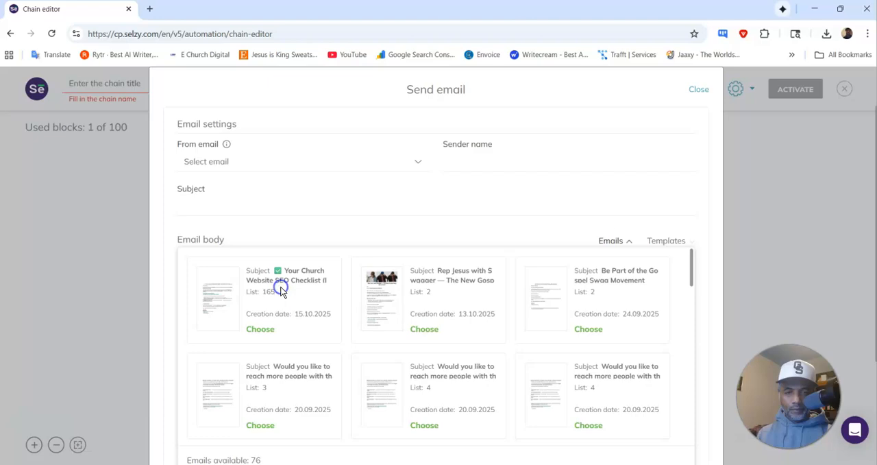
left_click(259, 330)
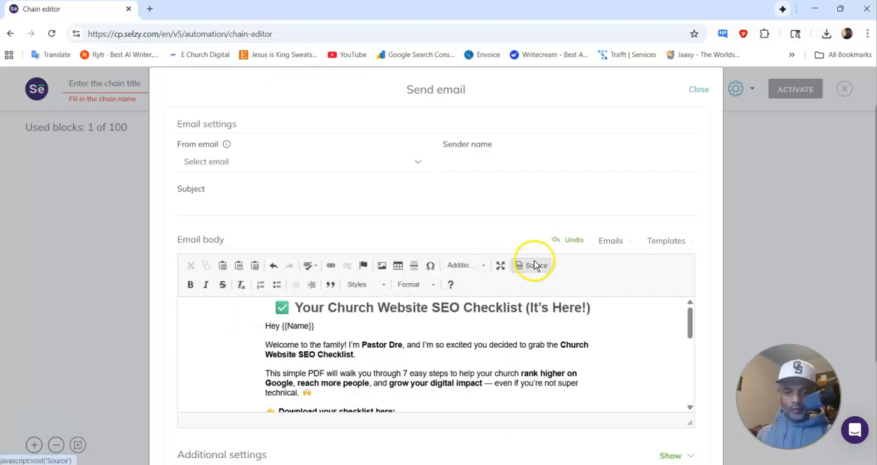
scroll(535, 263, "down", 3)
scroll(537, 264, "up", 3)
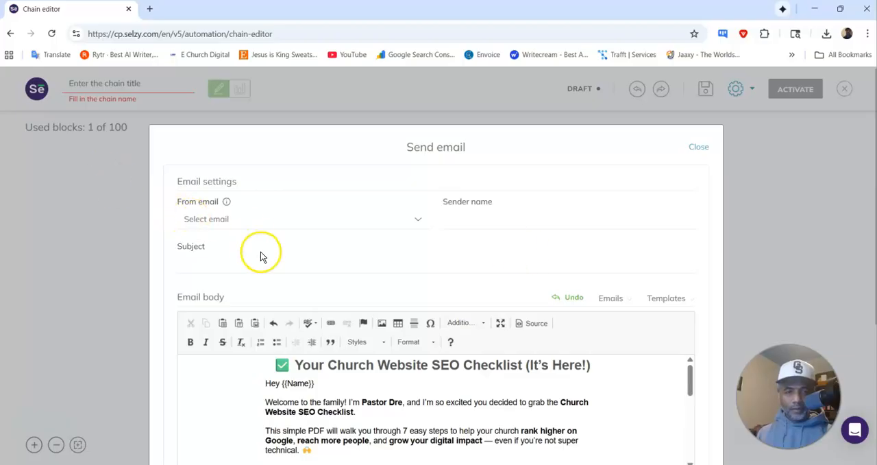
Step: Choose the personal pastordre.com sender address, set the subject to "✅ Your Church Website SEO Checklist (It's Here!)", and add the email block with no delay
left_click(245, 268)
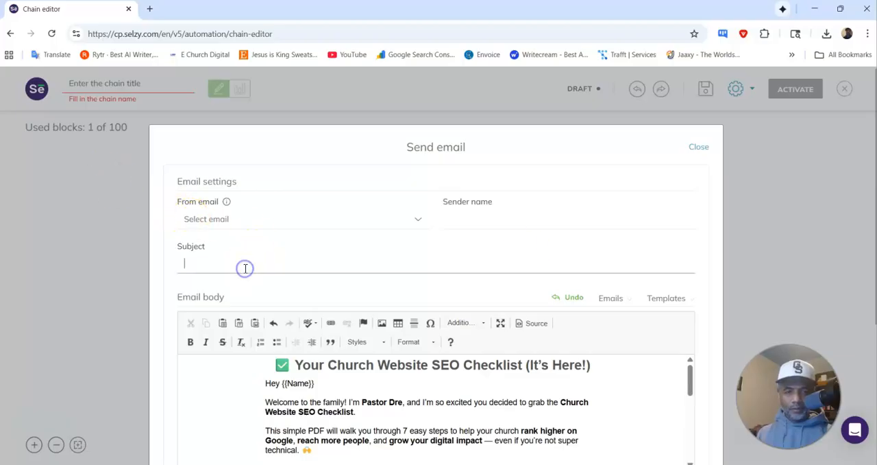
left_click(202, 221)
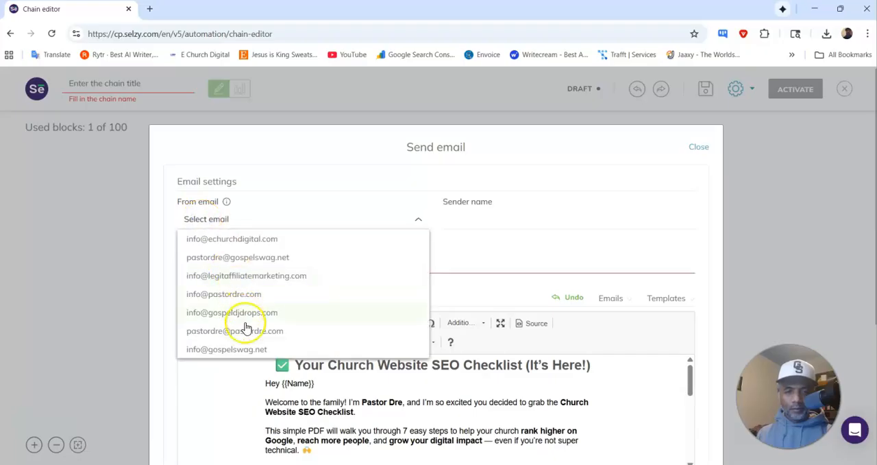
left_click(246, 330)
left_click(263, 263)
type("✅ Your Church Website SEO Checklist (It’s Here!)")
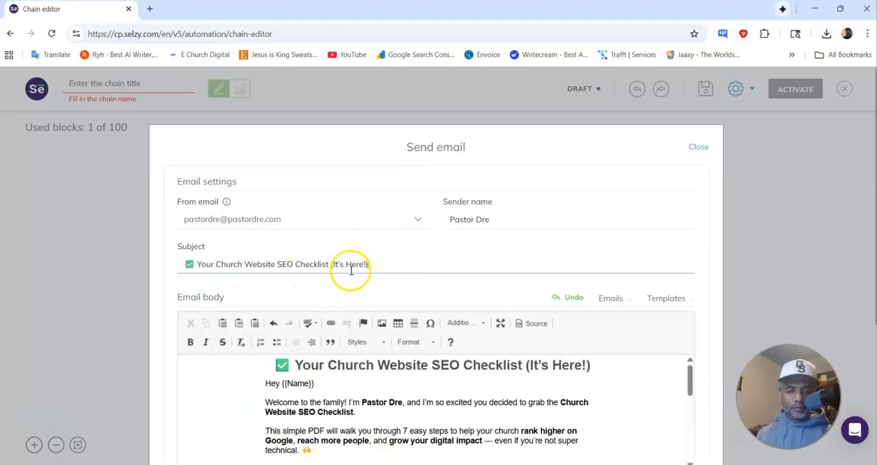
scroll(484, 295, "down", 2)
scroll(485, 295, "down", 1)
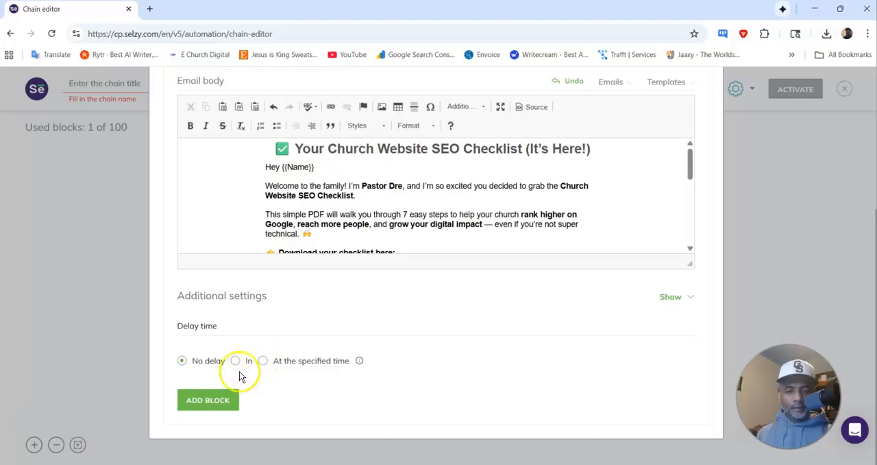
left_click(213, 399)
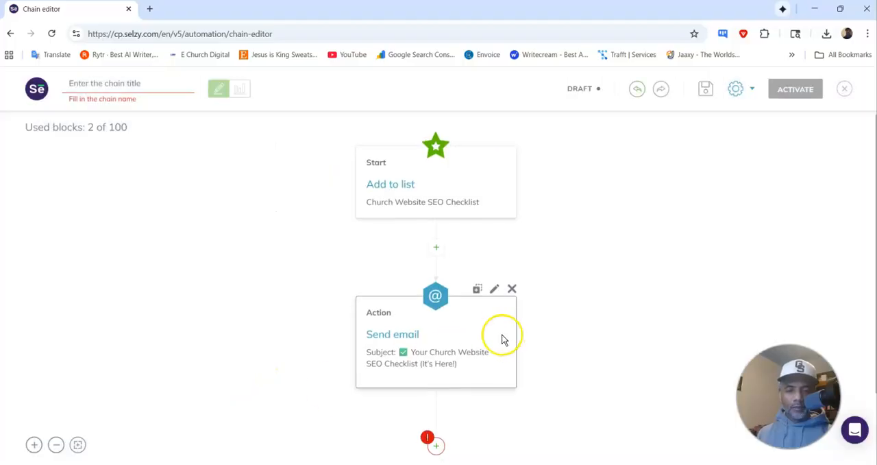
Step: End the chain after the email with a Success result block labelled "Success"
left_click(435, 353)
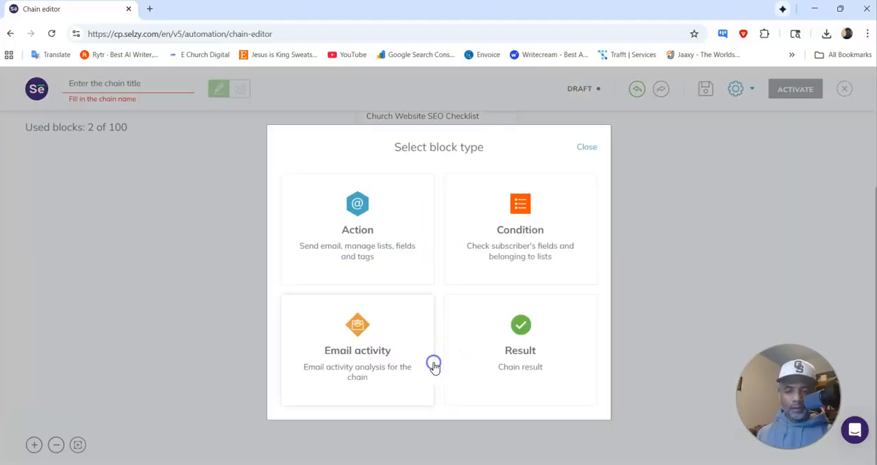
left_click(494, 331)
left_click(394, 277)
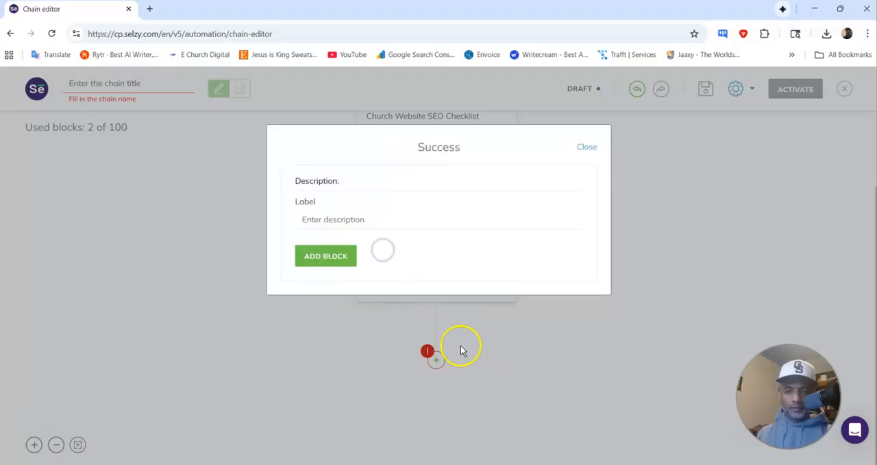
left_click(337, 219)
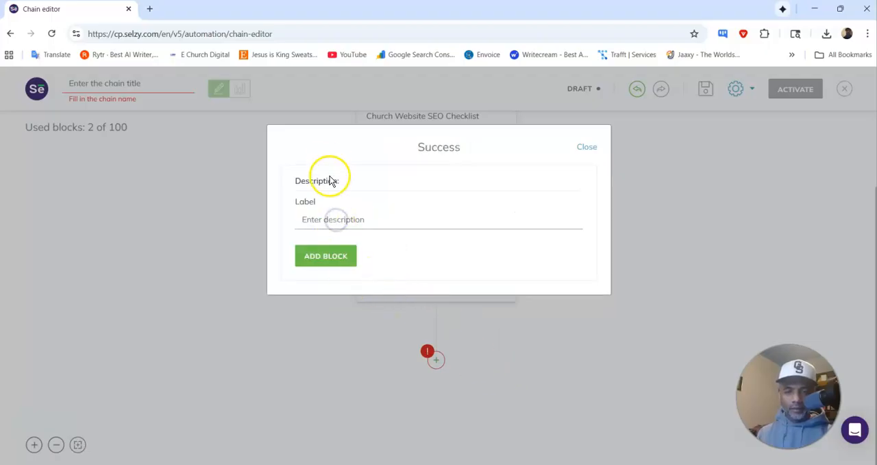
left_click(337, 223)
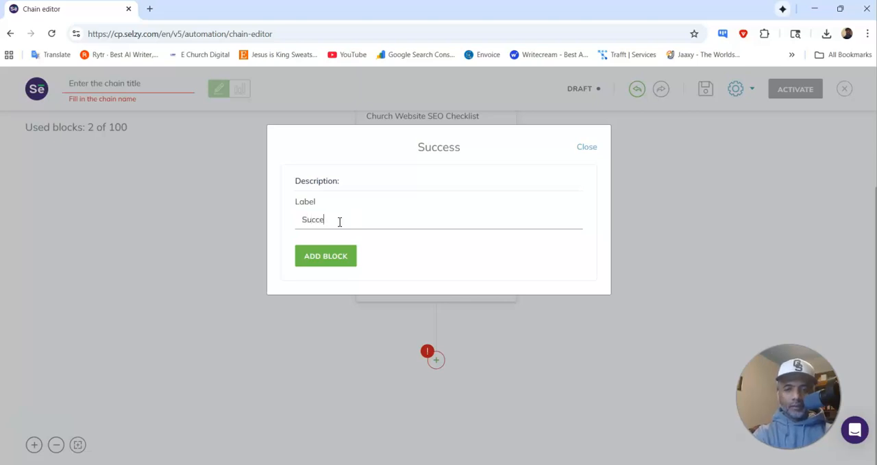
left_click(351, 255)
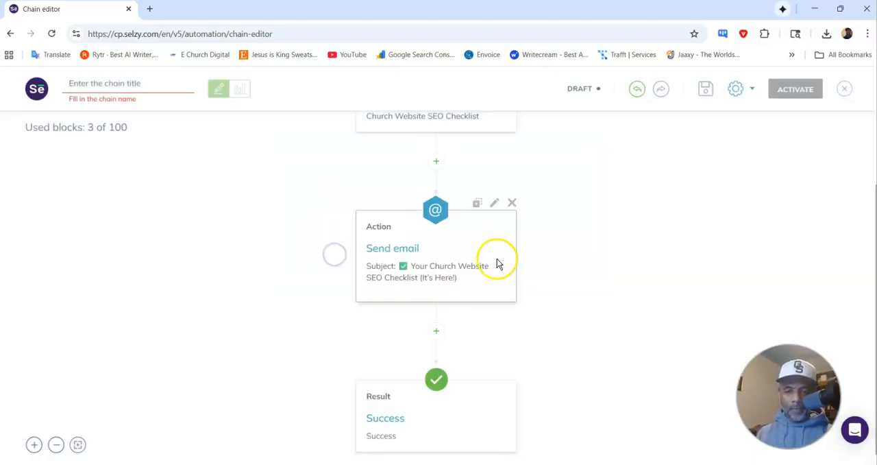
Step: Save the chain under the title "✅ Your Church Website SEO Checklist (It's Here!)", then activate it and close the editor
scroll(508, 254, "up", 2)
left_click(697, 87)
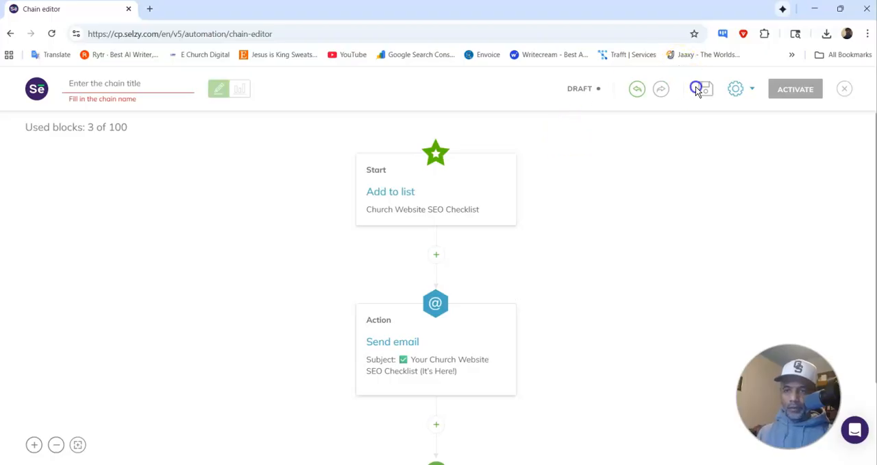
left_click(103, 84)
key("ctrl+v")
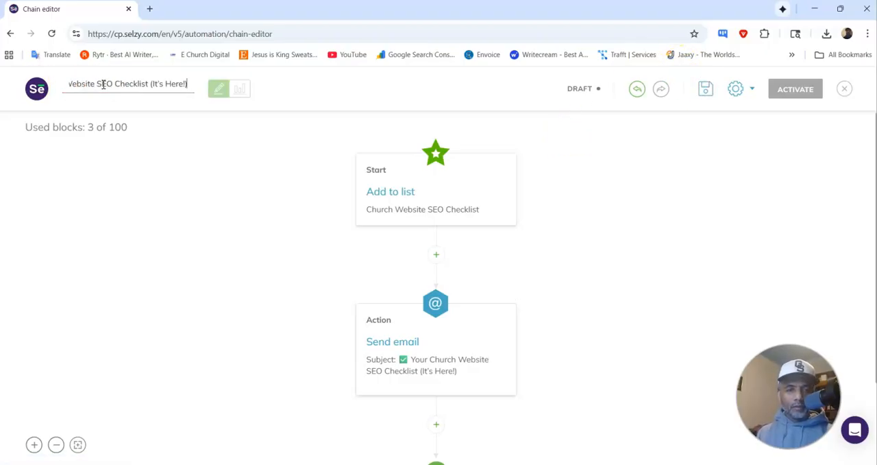
left_click(703, 92)
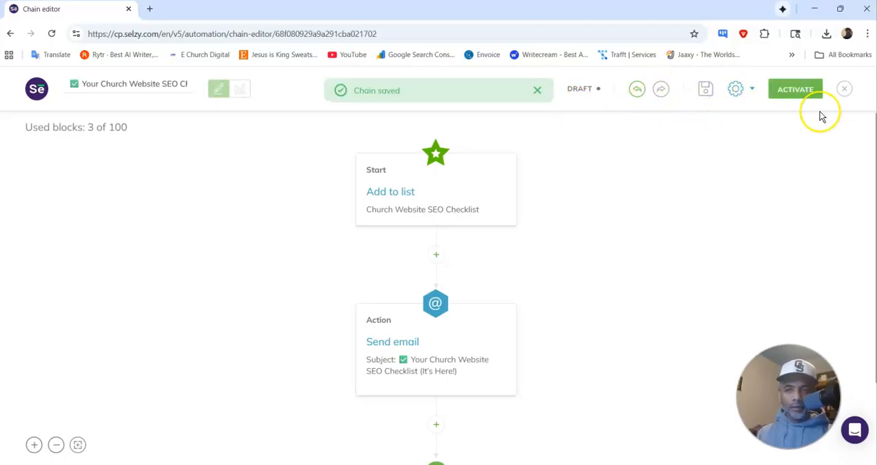
left_click(793, 91)
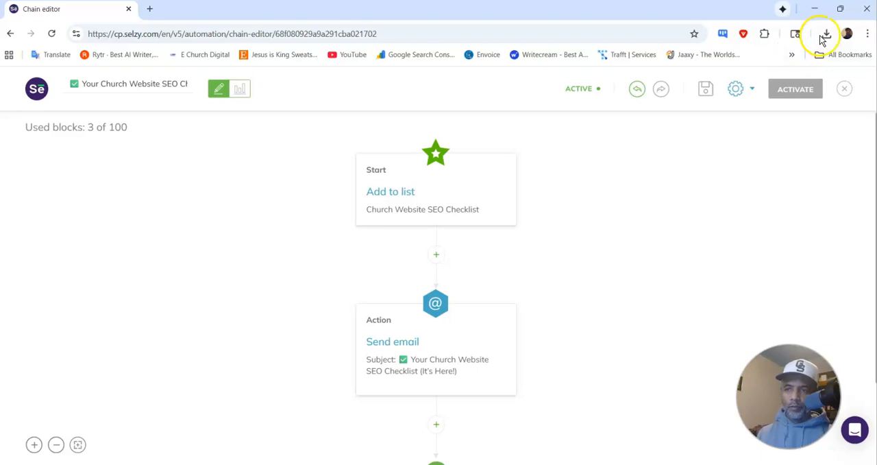
left_click(846, 90)
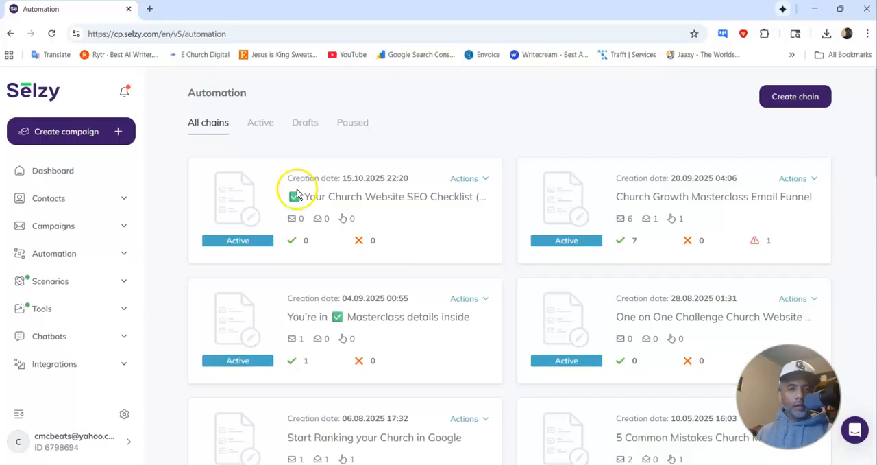
Step: Switch to the Swipe Pages builder and return to the Church Website SEO Checklist funnel's overview
left_click(815, 8)
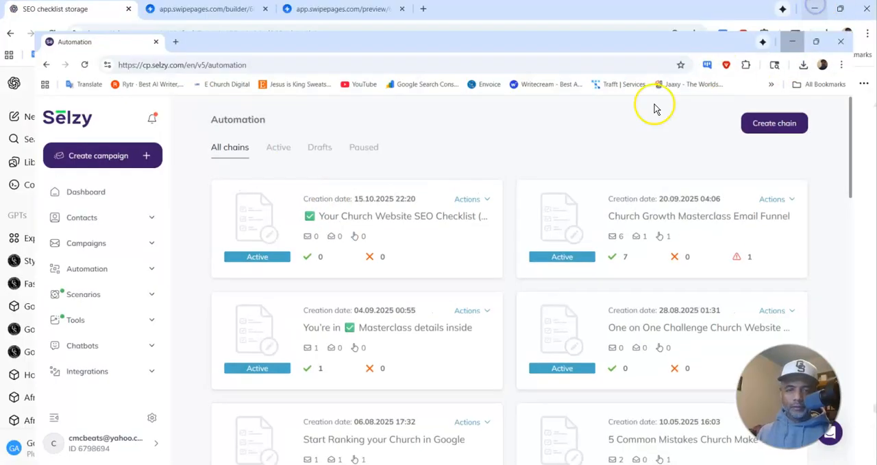
left_click(351, 9)
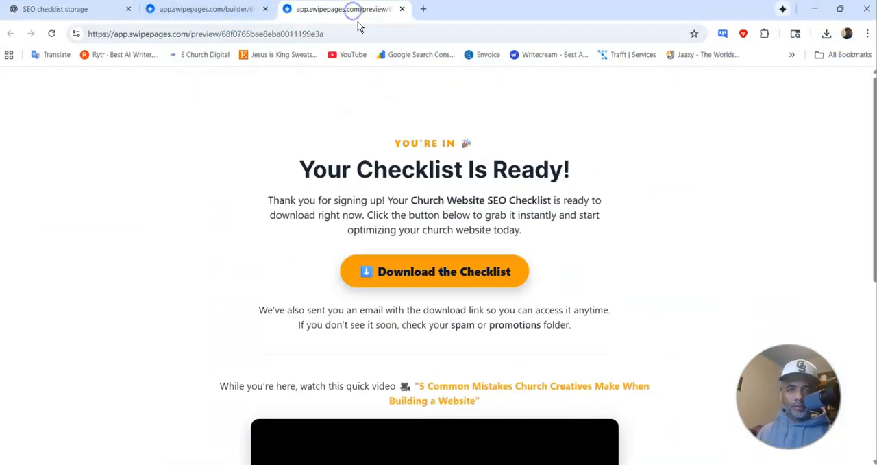
left_click(176, 10)
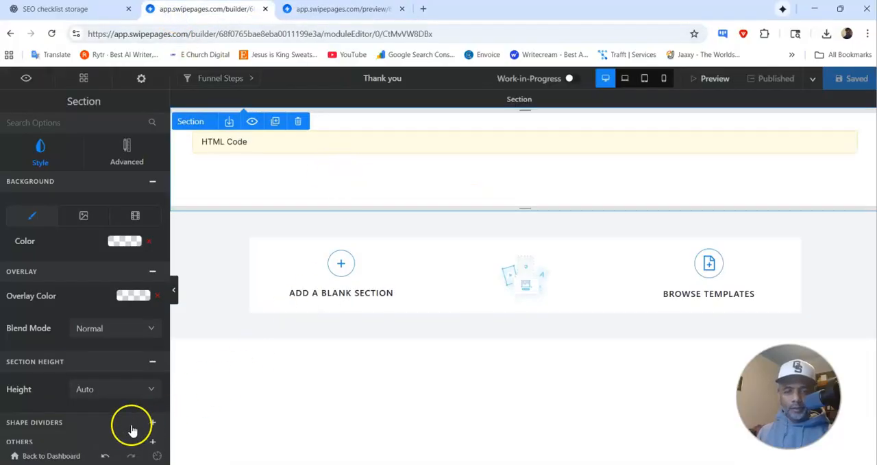
left_click(73, 455)
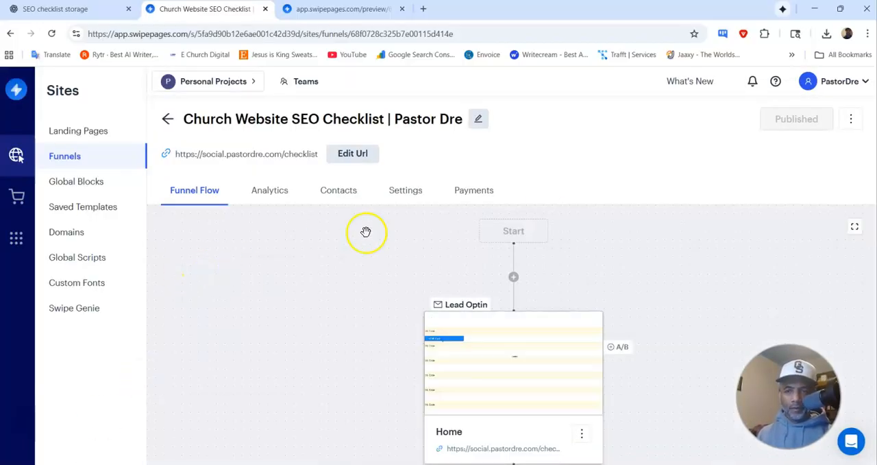
Step: Open the funnel's published page and examine it down to the free checklist sign-up form
scroll(579, 181, "down", 3)
scroll(580, 180, "up", 2)
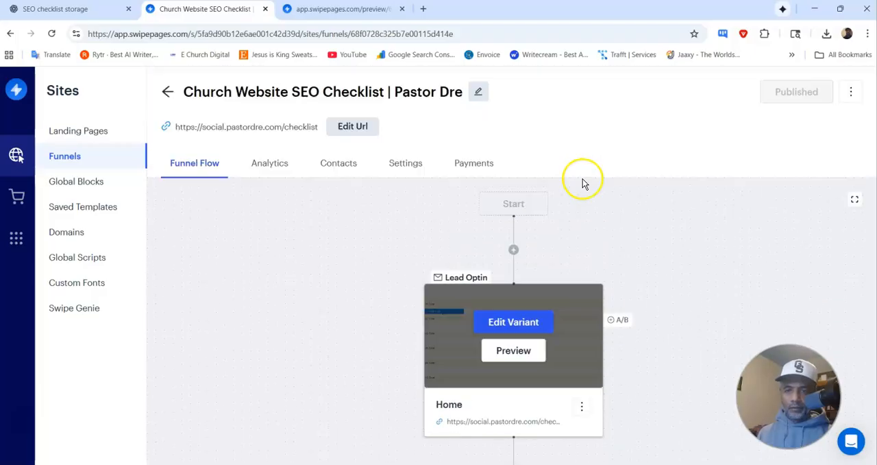
scroll(583, 182, "up", 1)
left_click(852, 119)
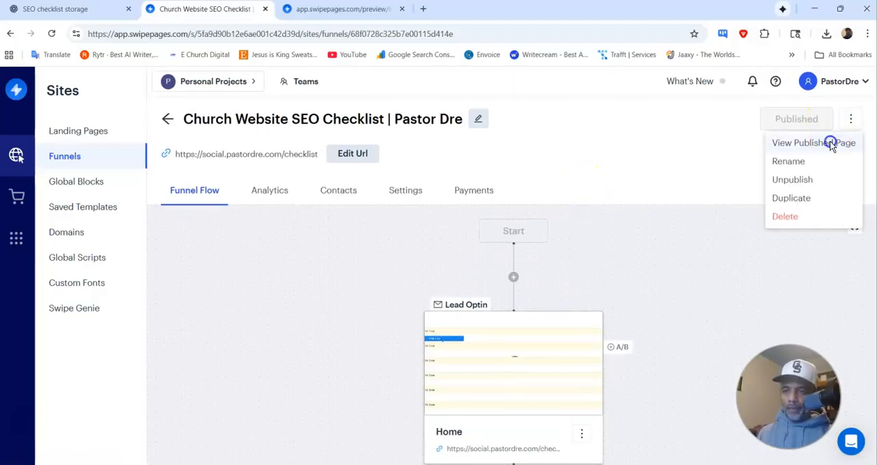
left_click(831, 144)
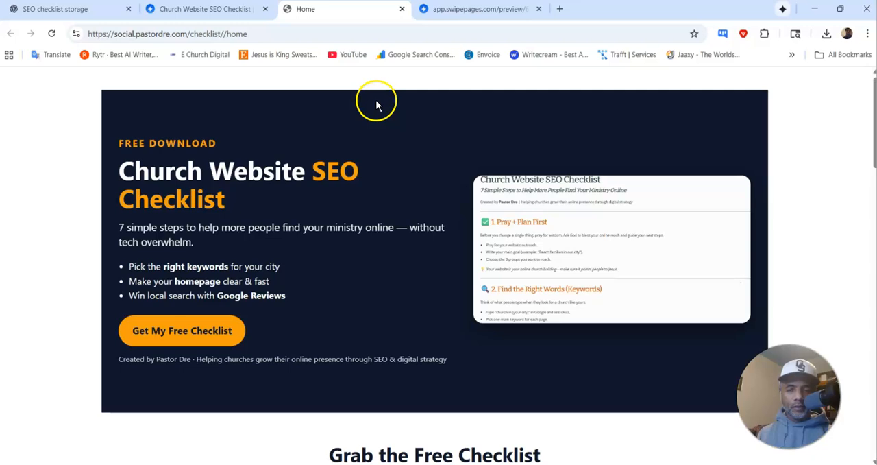
scroll(380, 140, "down", 2)
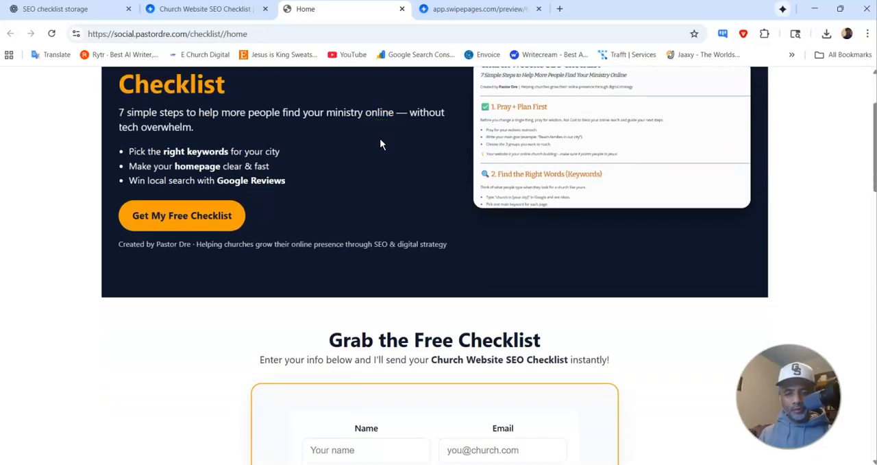
Step: Enter the test subscriber's name in the free checklist sign-up form
scroll(378, 205, "down", 3)
left_click(389, 273)
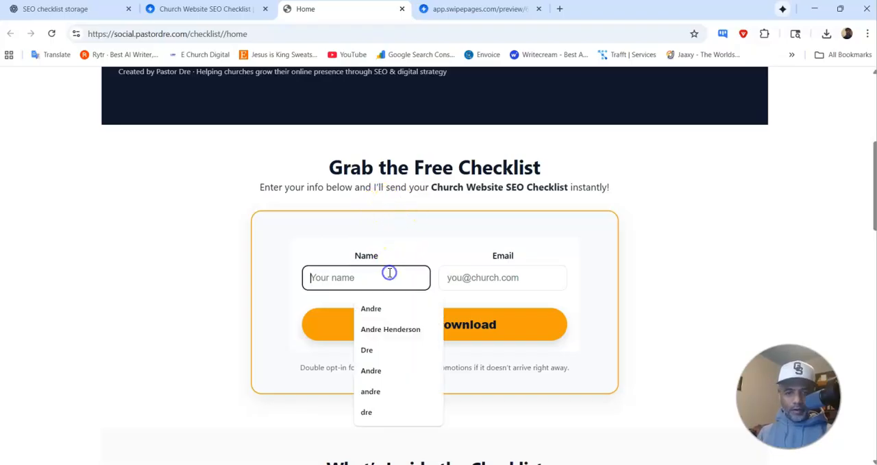
type("Ps")
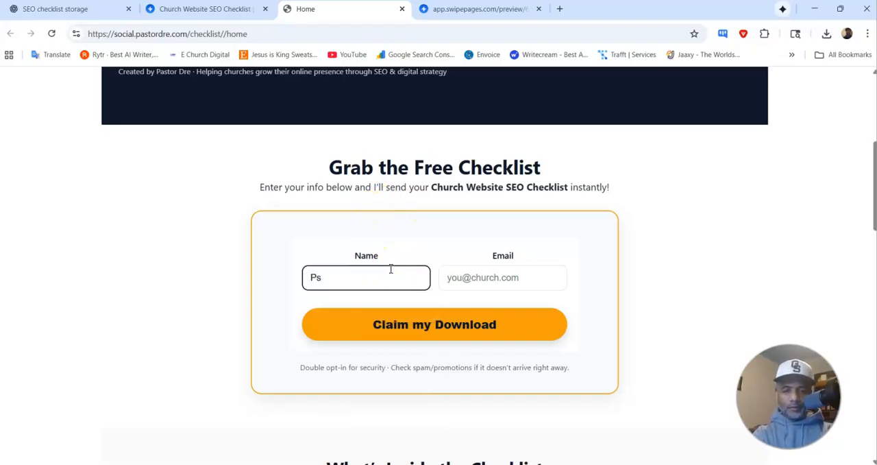
key("BackSpace")
left_click(401, 268)
type("astor")
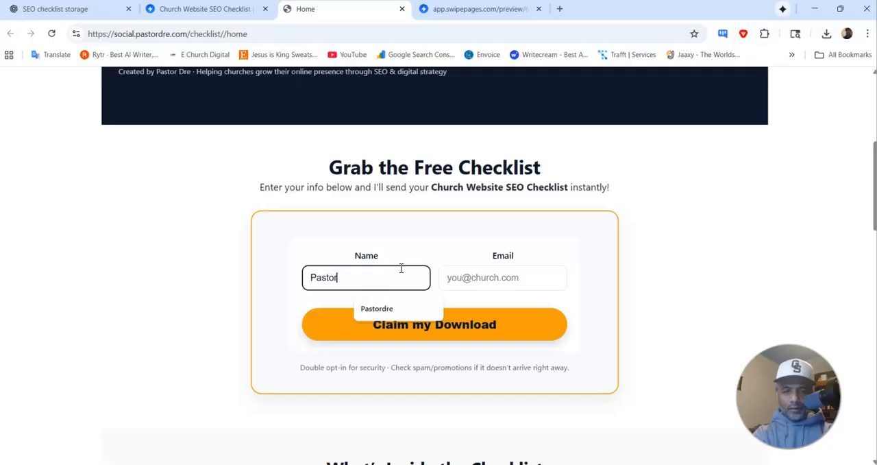
type(" Dre")
Step: Fill in the test subscriber's e-mail address, submit the checklist form and complete the human verification
left_click(496, 277)
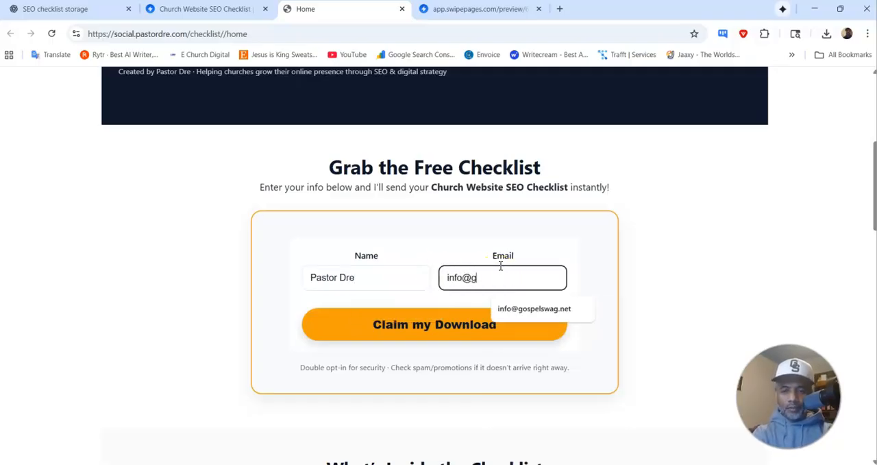
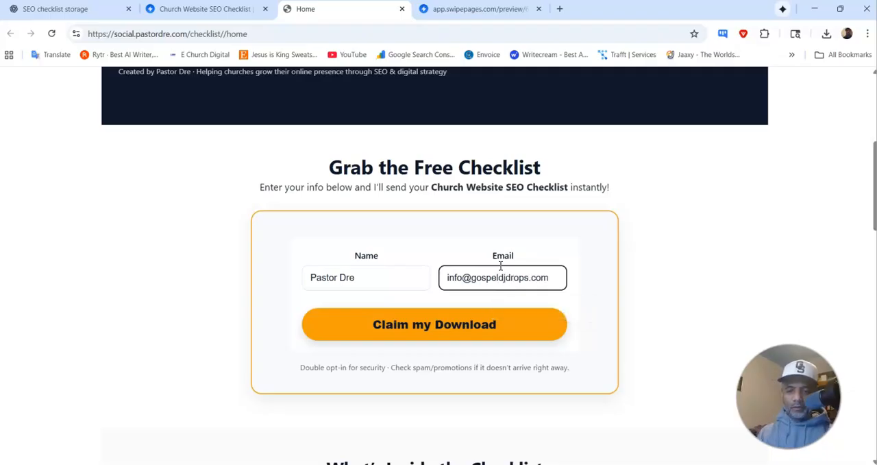
left_click(440, 325)
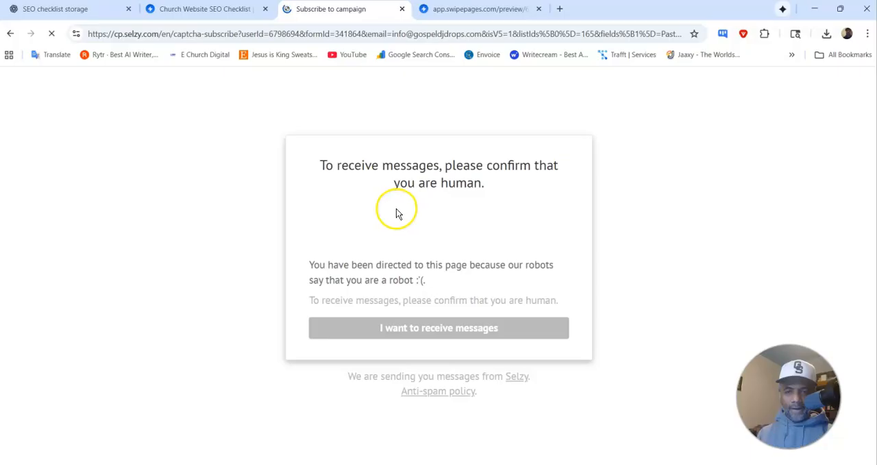
left_click(365, 223)
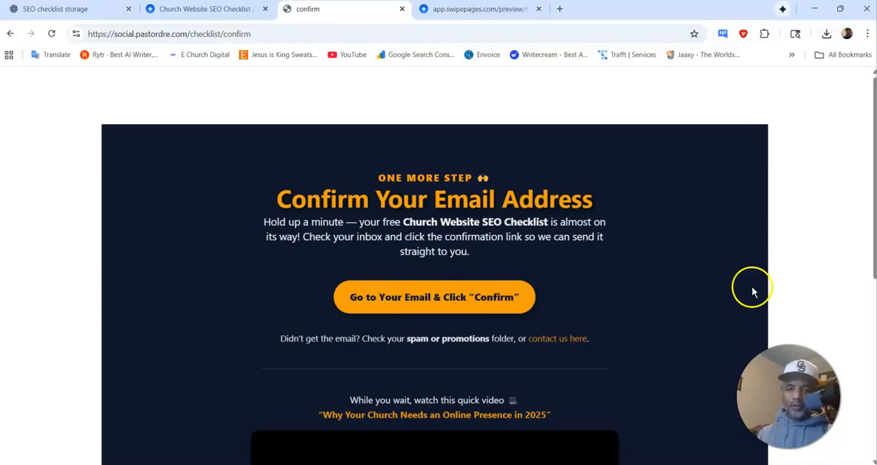
Step: Open the test subscriber's webmail inbox in a separate, maximized browser window
left_click(559, 8)
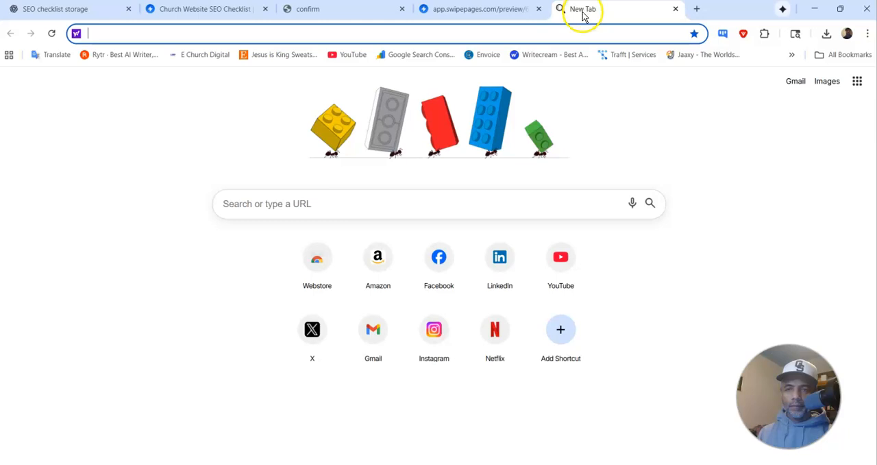
left_click_drag(584, 13, 876, 96)
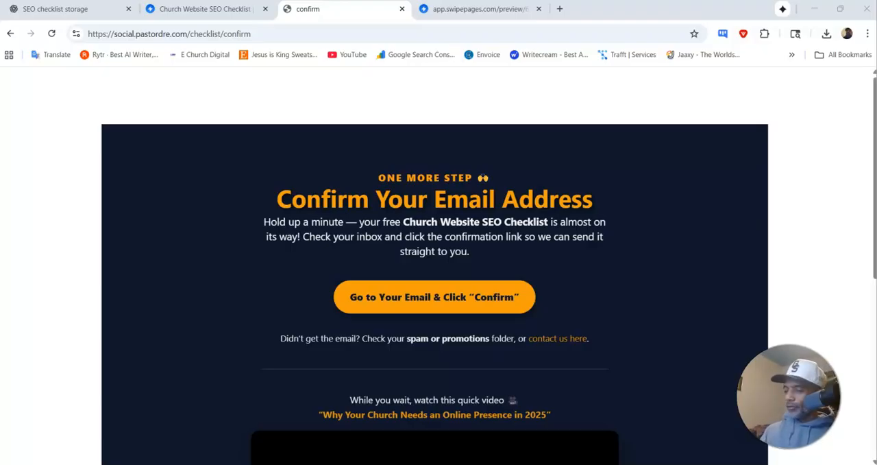
left_click_drag(876, 137, 251, 122)
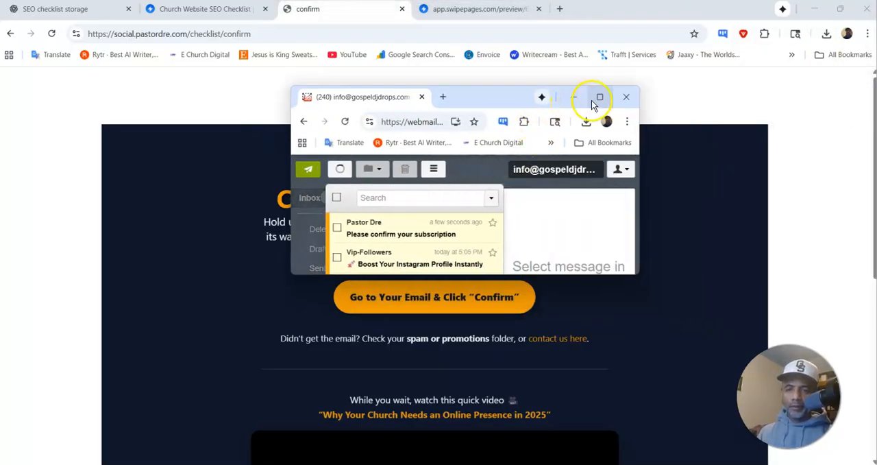
left_click(599, 98)
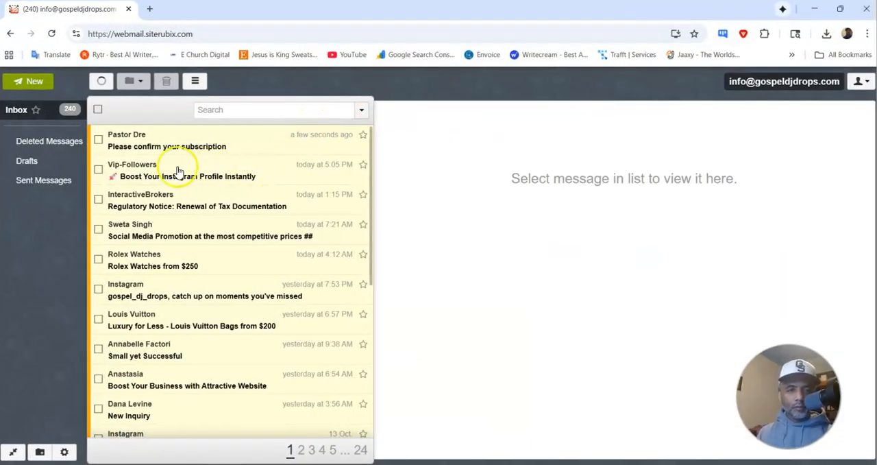
Step: Confirm the subscription from the "Please confirm your subscription" email, then test the thank-you page's checklist download and close the PDF
left_click(122, 144)
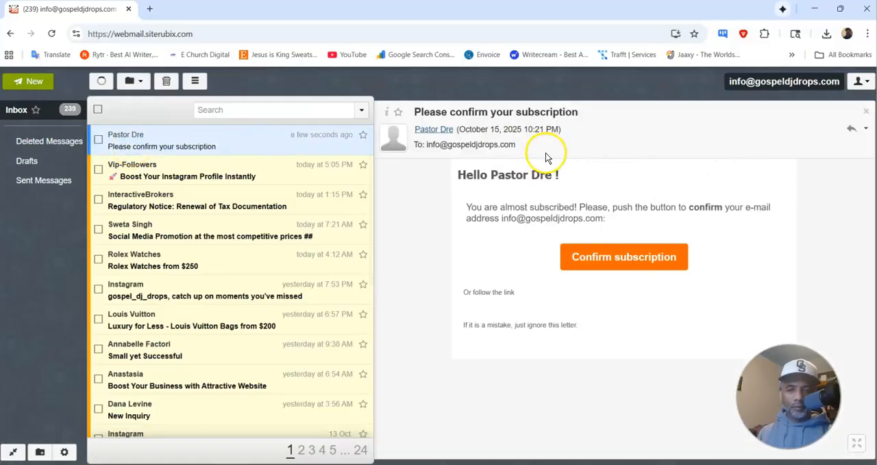
left_click(614, 258)
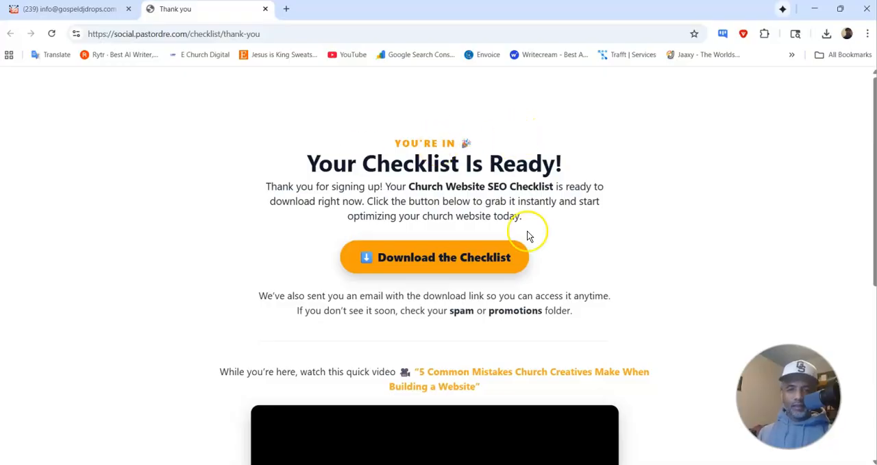
left_click(457, 260)
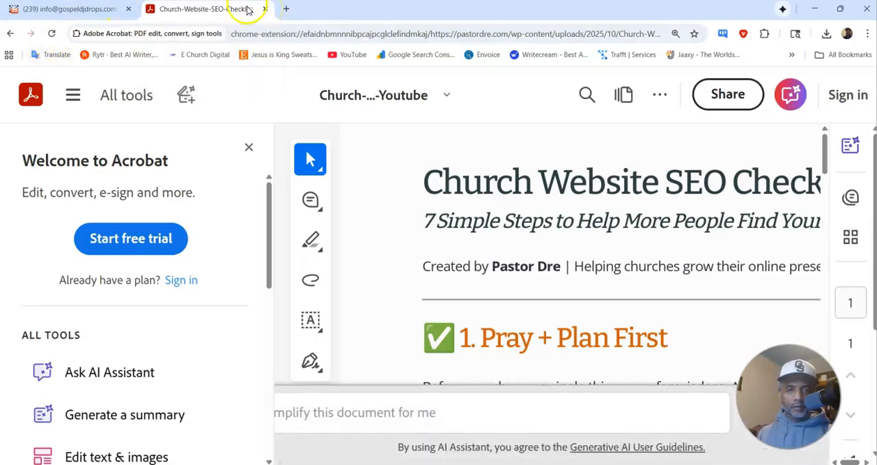
left_click(266, 9)
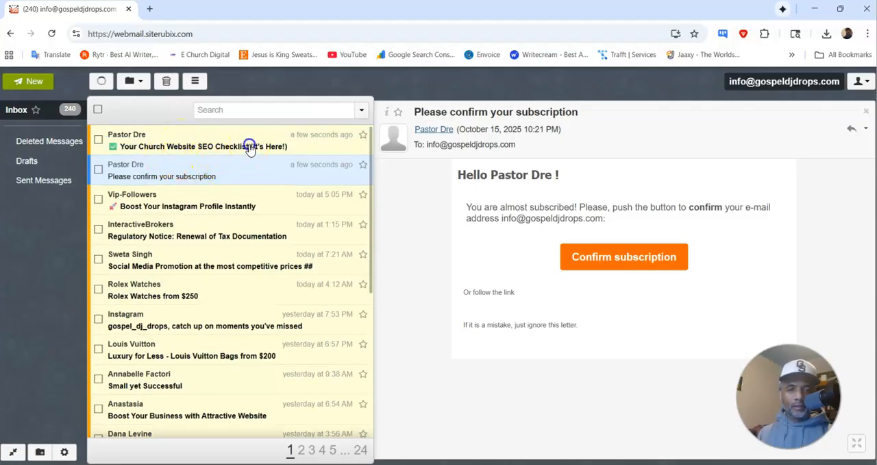
Step: Open the "✅ Your Church Website SEO Checklist (It's Here!)" email and follow its checklist download link
left_click(253, 144)
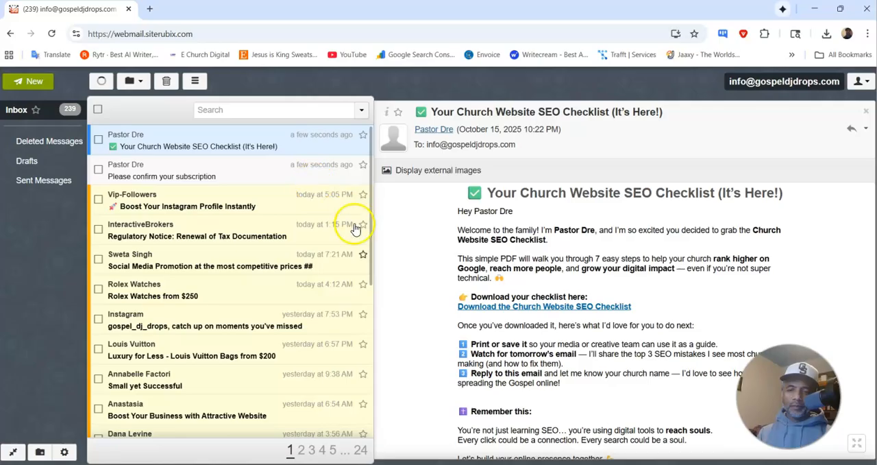
left_click(536, 312)
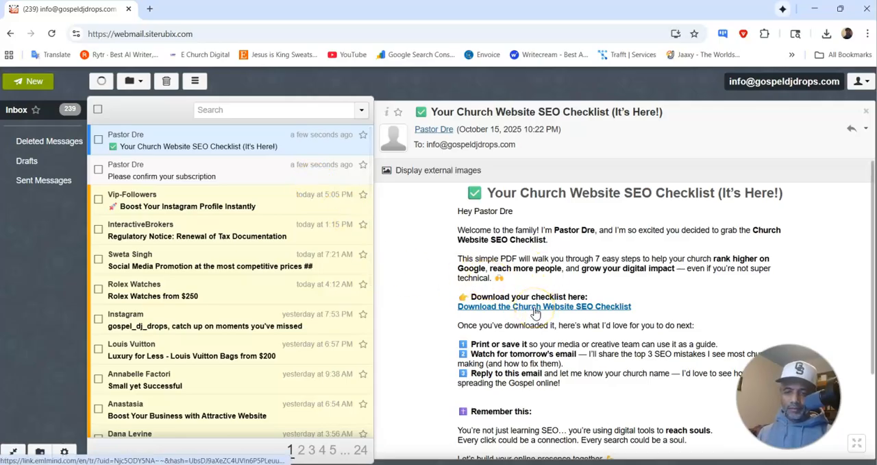